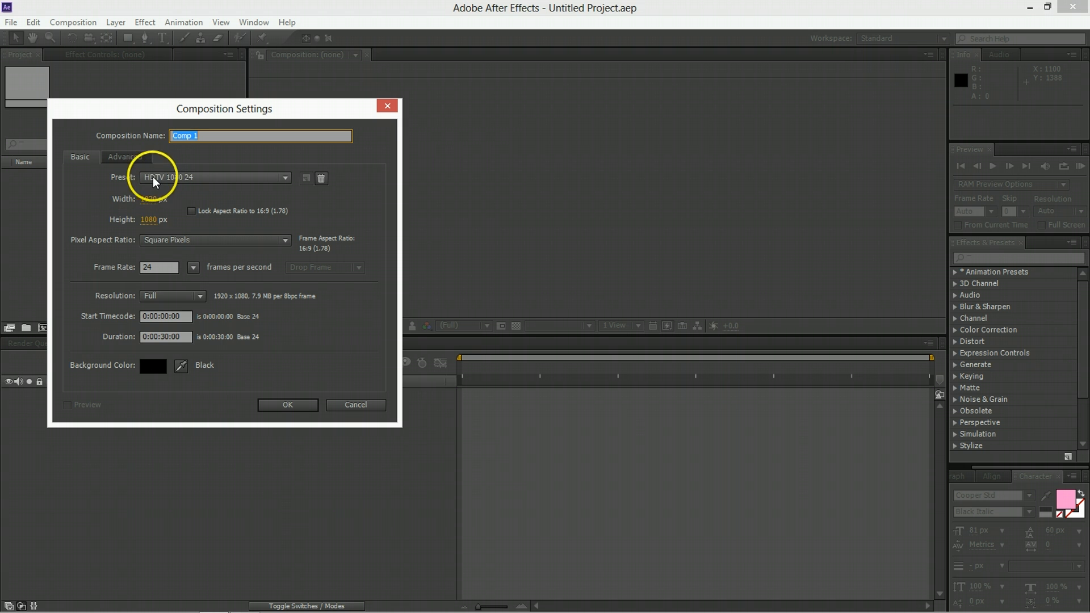
Create the HDTV 1080 24 composition and add a locked F2F2F2 solid layer named "background"
left_click(286, 406)
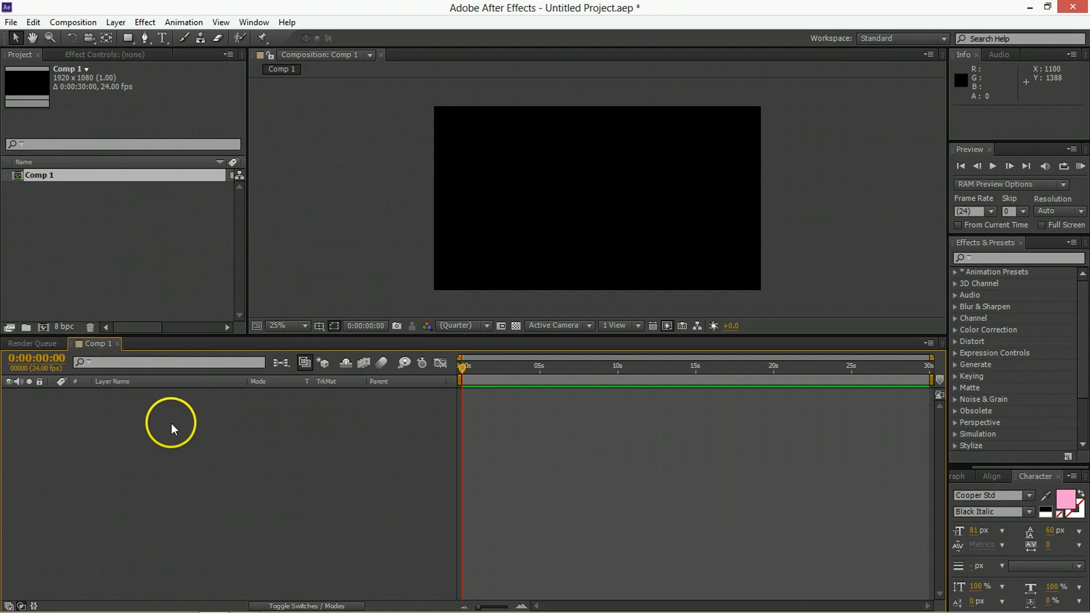
right_click(129, 420)
mouse_move(167, 430)
left_click(394, 470)
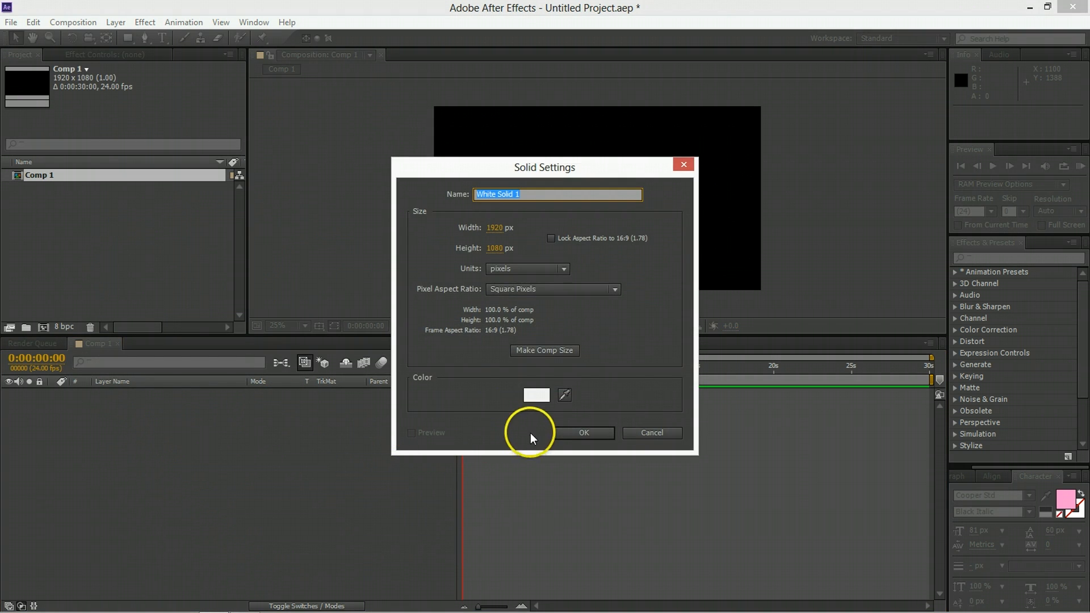
left_click(543, 397)
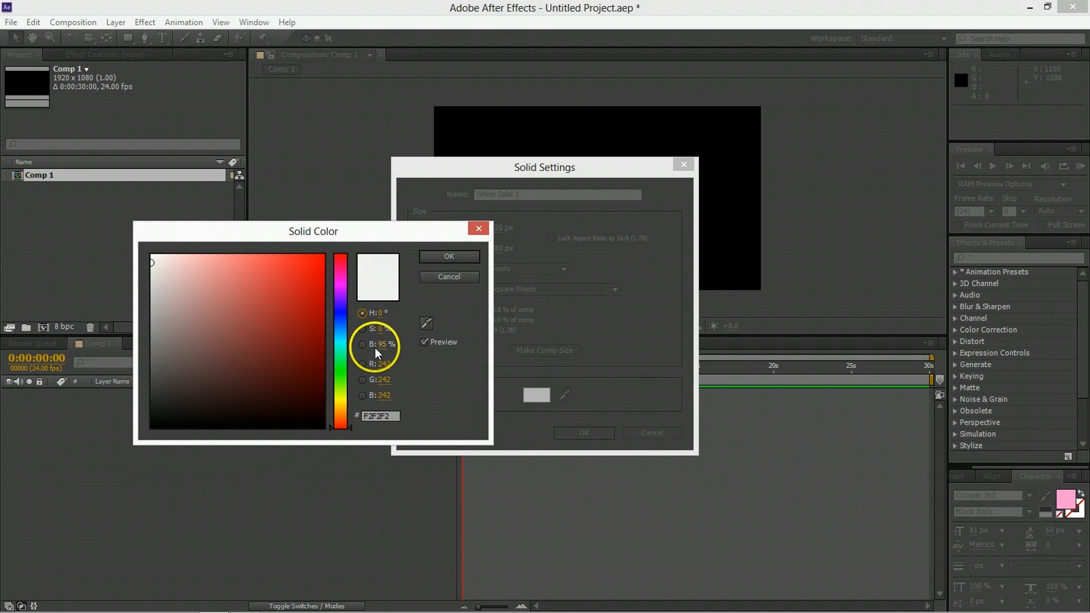
left_click(445, 257)
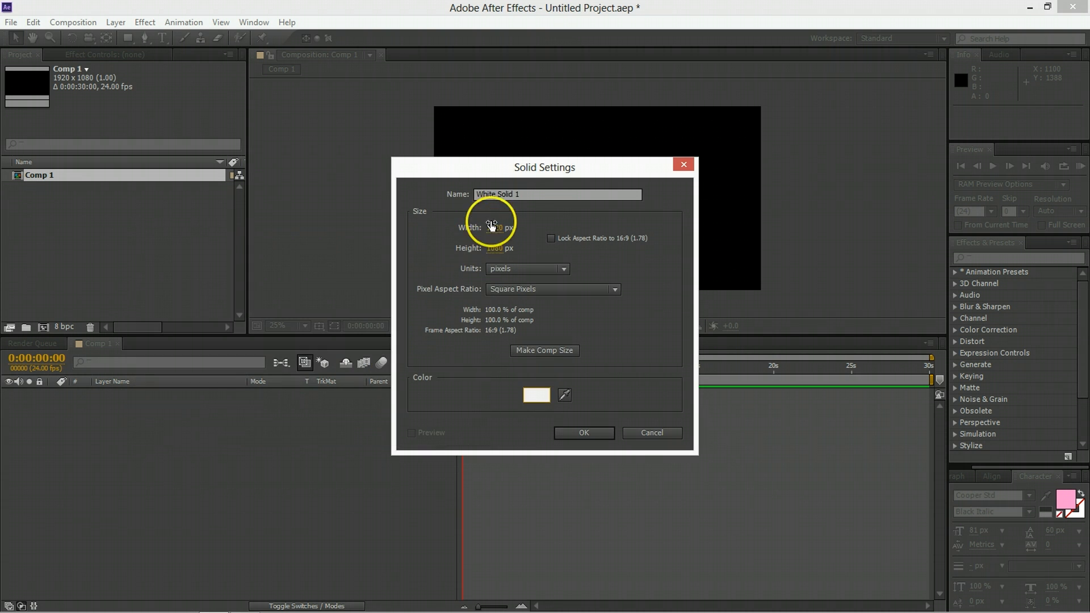
triple_click(540, 196)
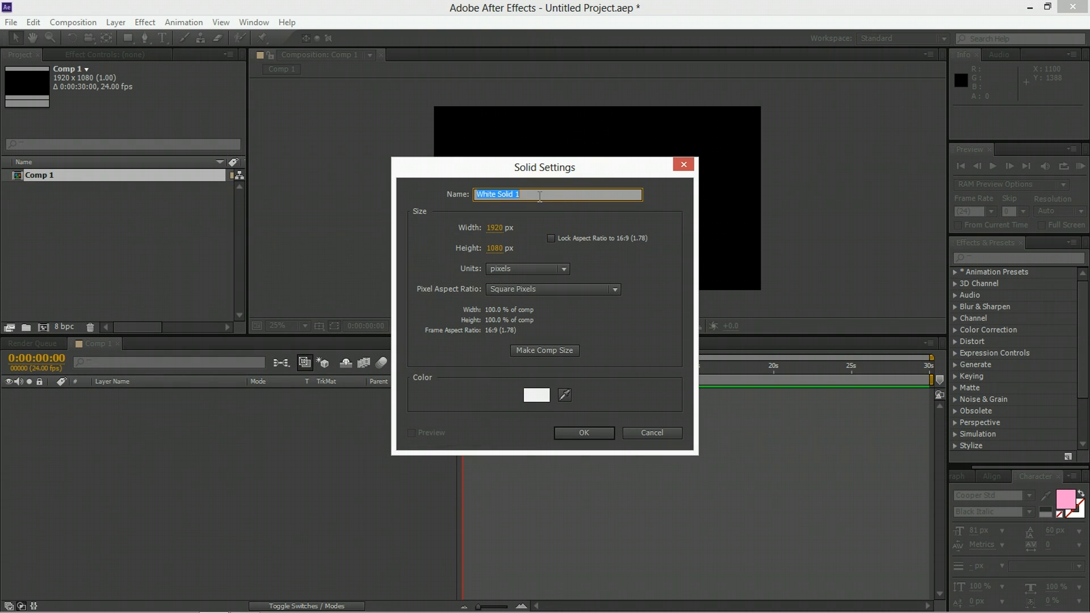
type("background")
key("Return")
left_click(39, 394)
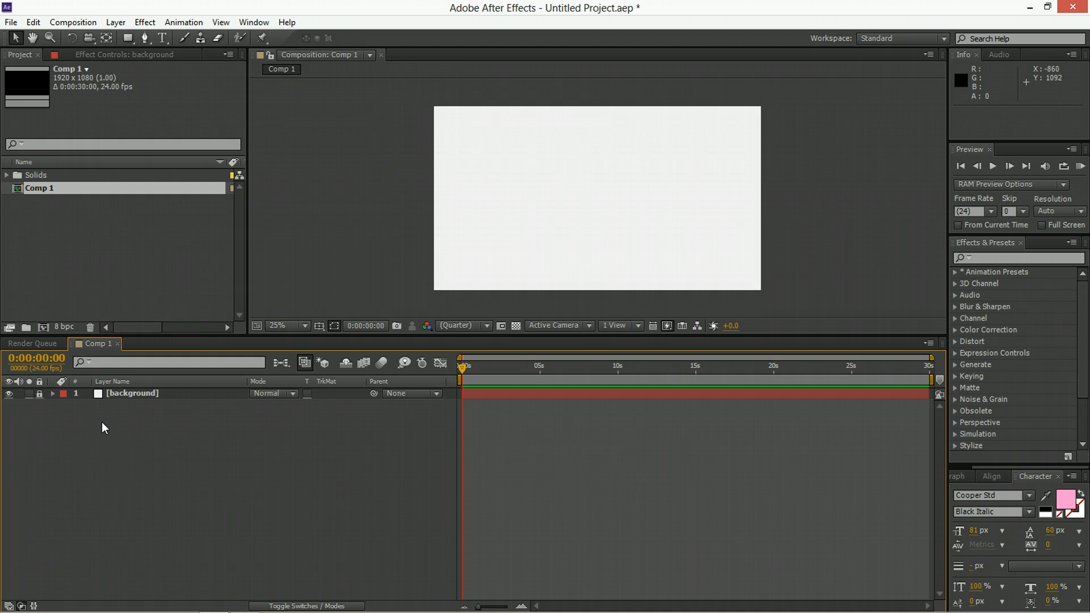
Create a shape layer above the background and add an ellipse path and a polystar path to it
right_click(103, 425)
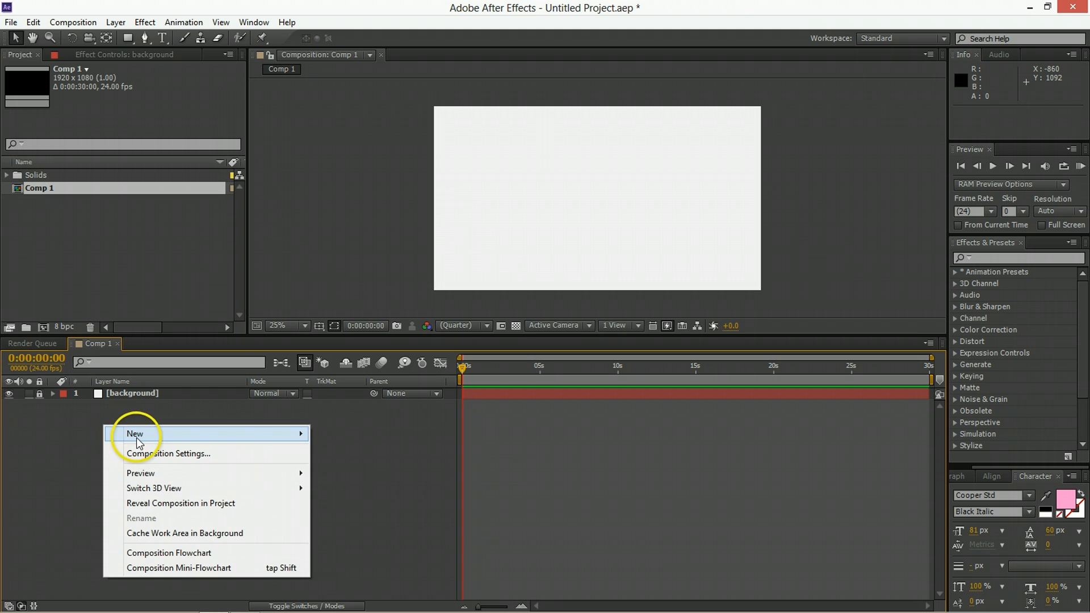
mouse_move(137, 439)
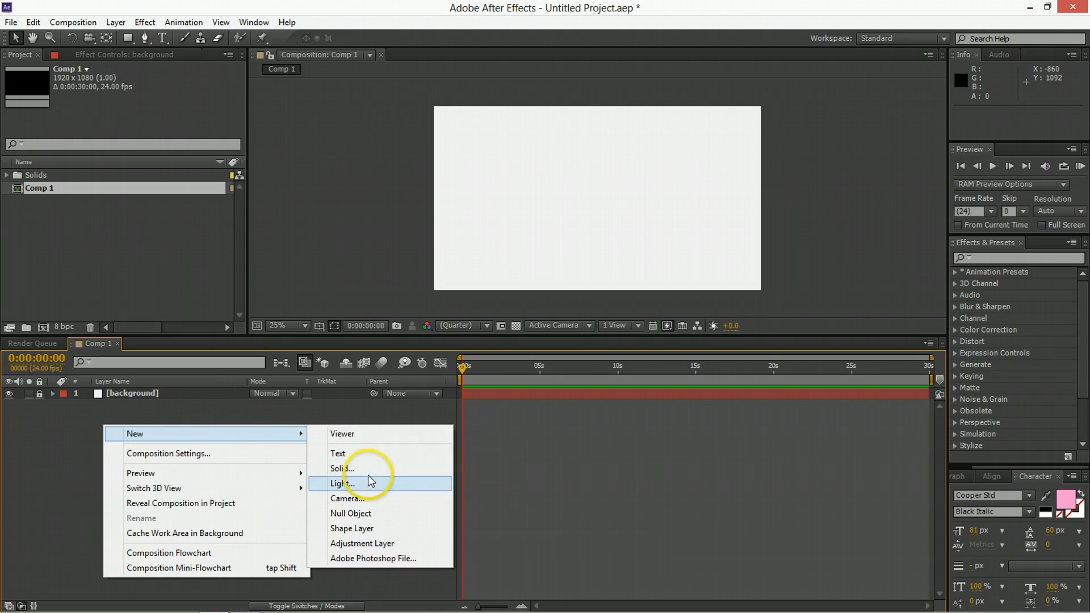
left_click(370, 529)
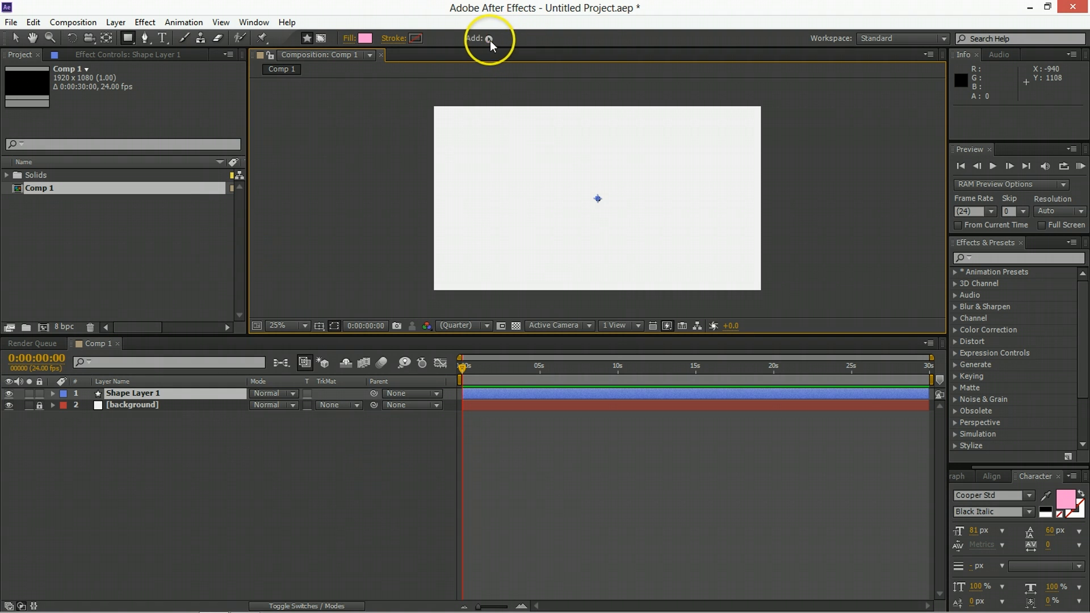
left_click(489, 39)
left_click(520, 78)
left_click(469, 40)
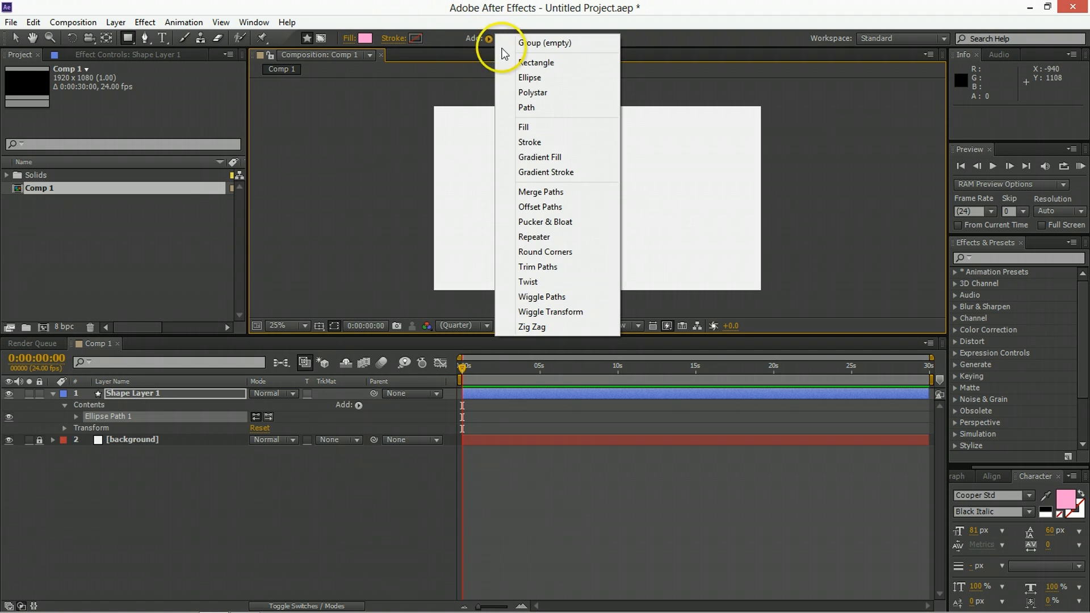
left_click(544, 92)
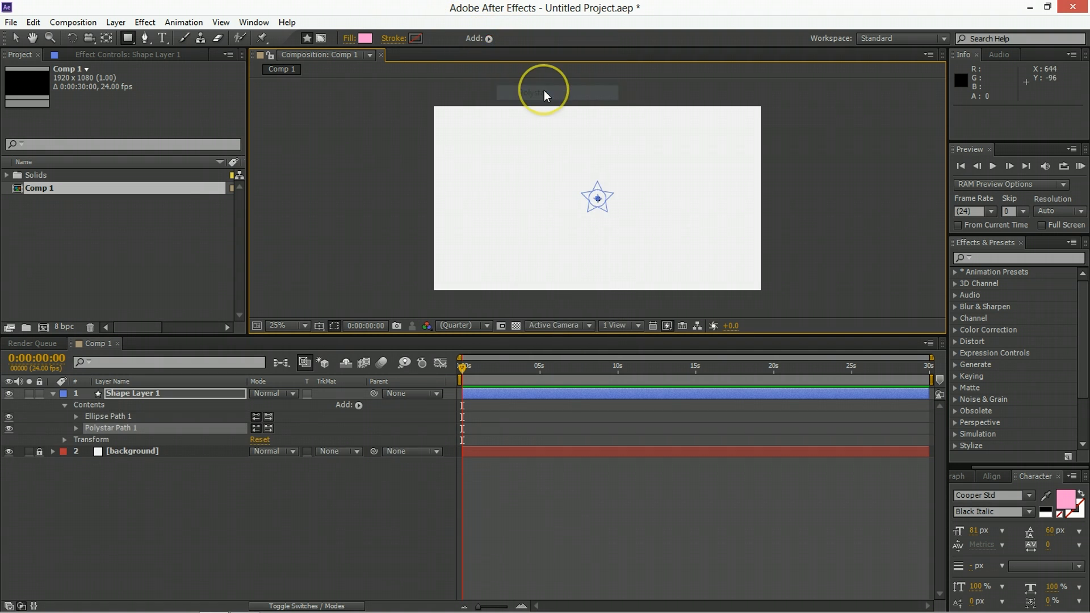
Add a fill to the shape layer and colour it pink with hue 325° (RGB 255, 102, 191)
left_click(489, 38)
left_click(537, 125)
left_click(365, 38)
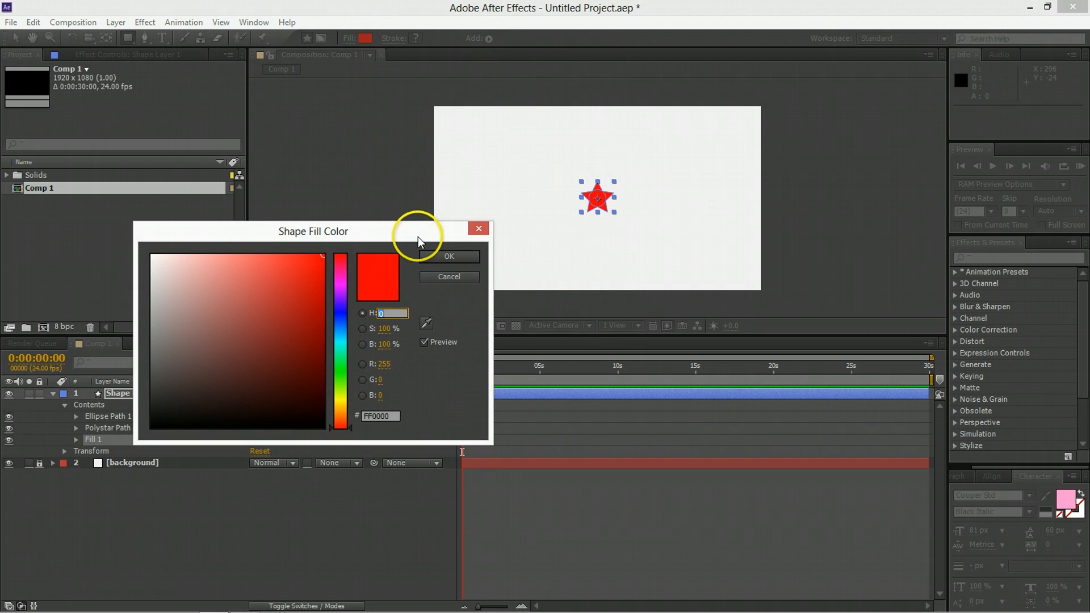
type("325")
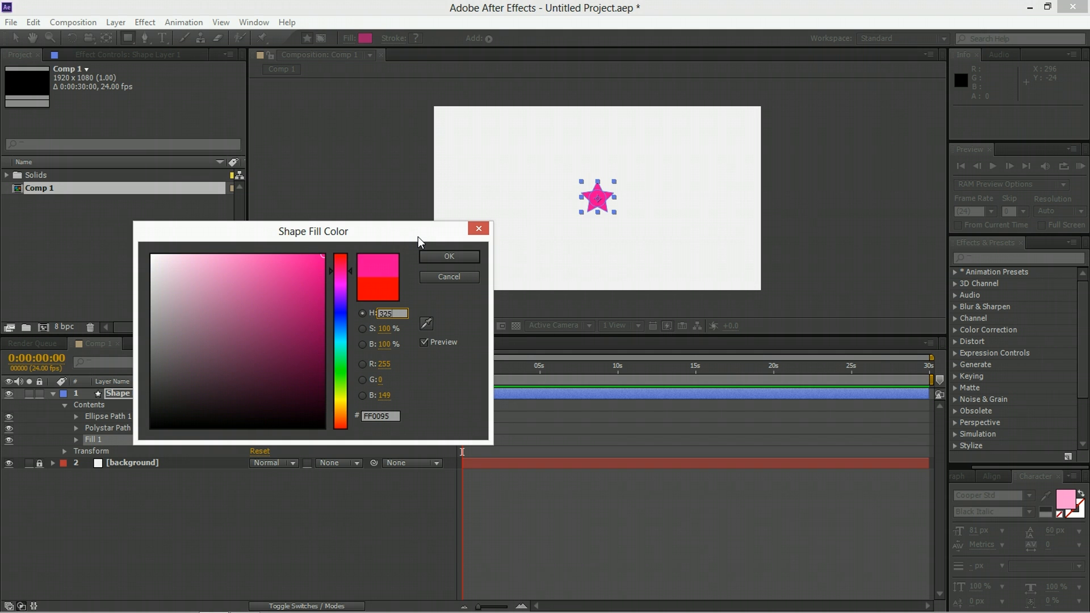
key("Tab")
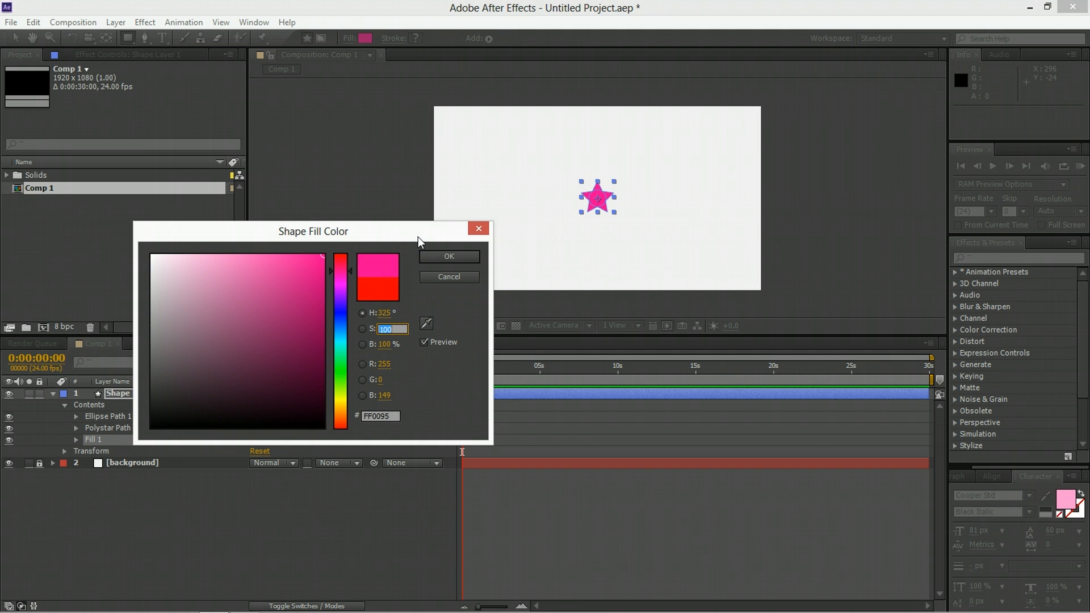
type("50")
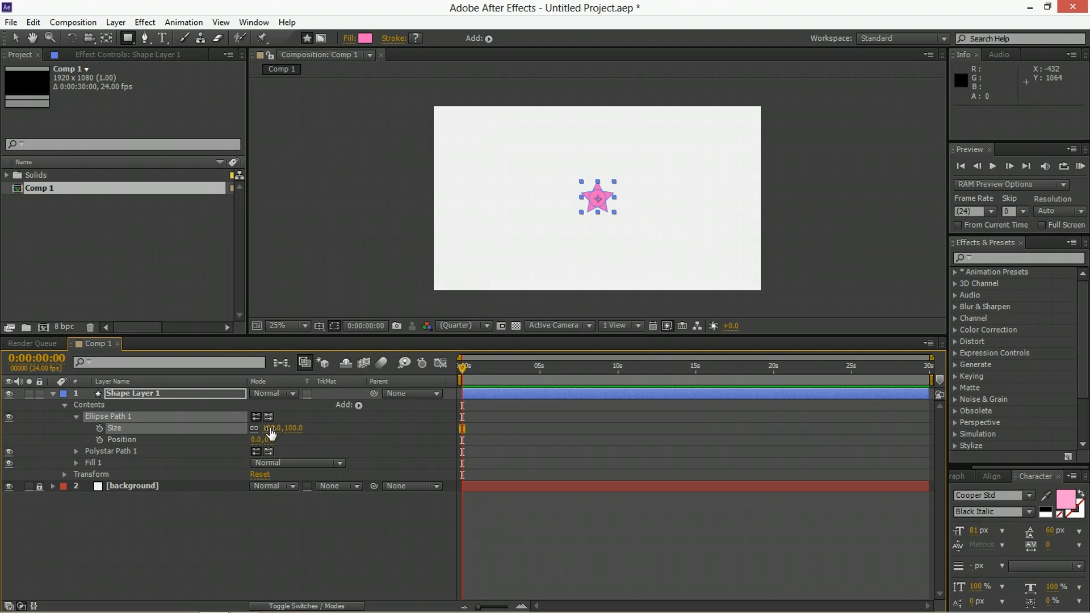
Set the ellipse path's size to 500 by 500
left_click(271, 428)
type("500")
key("Tab")
key("Tab")
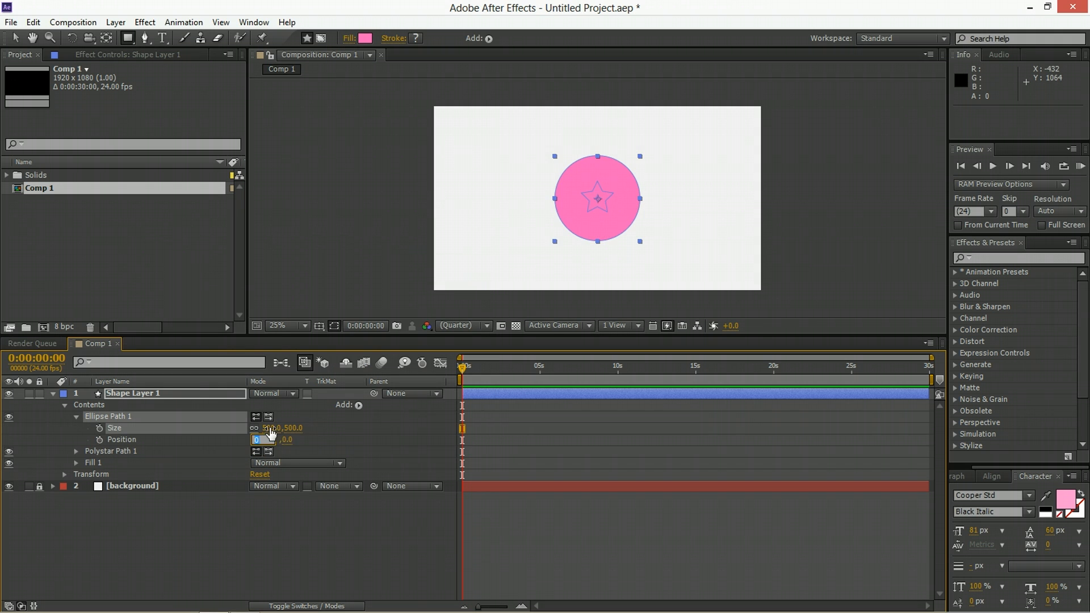
left_click(322, 433)
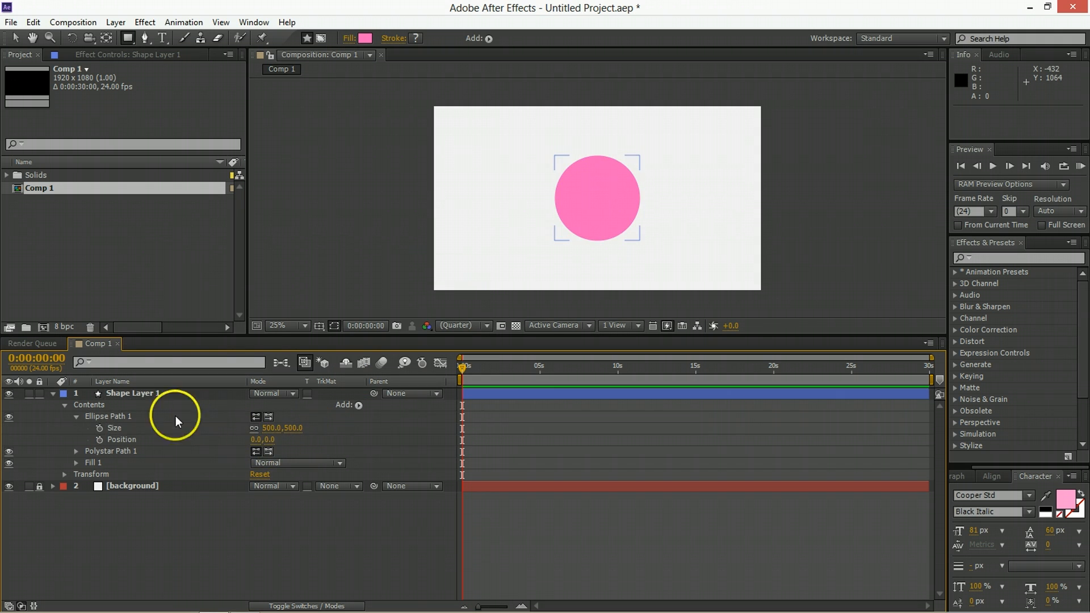
Set the polystar path to 4 points and rotate it 45°
left_click(76, 416)
left_click(77, 428)
left_click(76, 428)
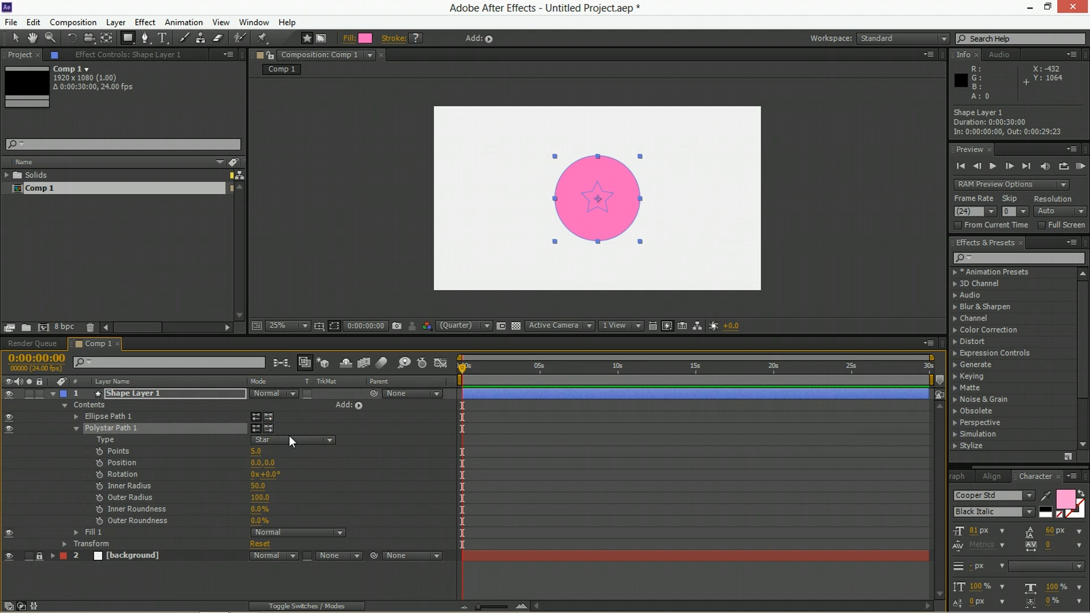
left_click(256, 452)
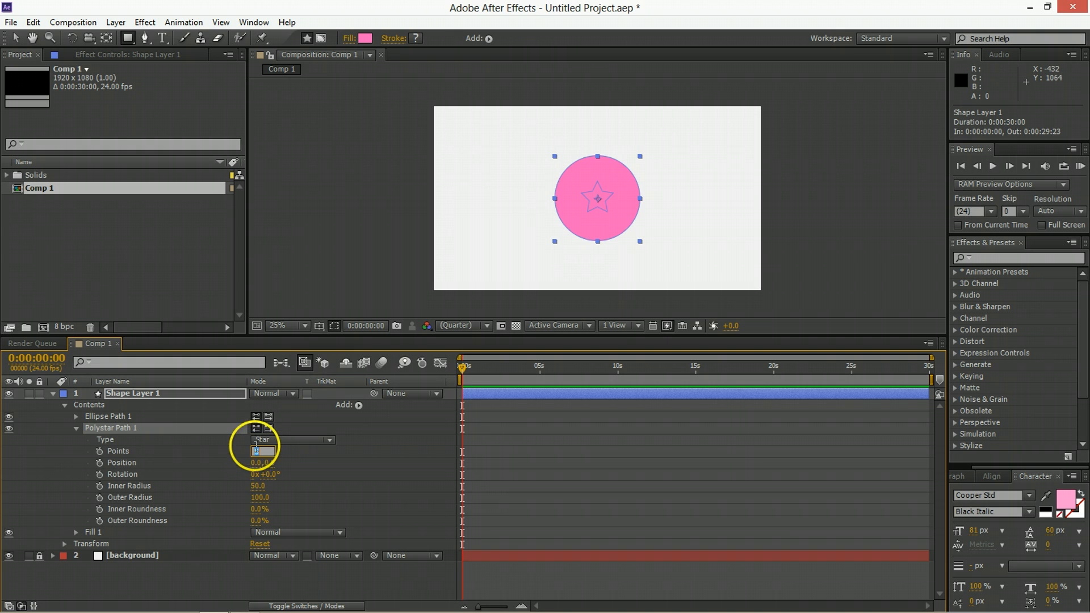
type("4")
key("Tab")
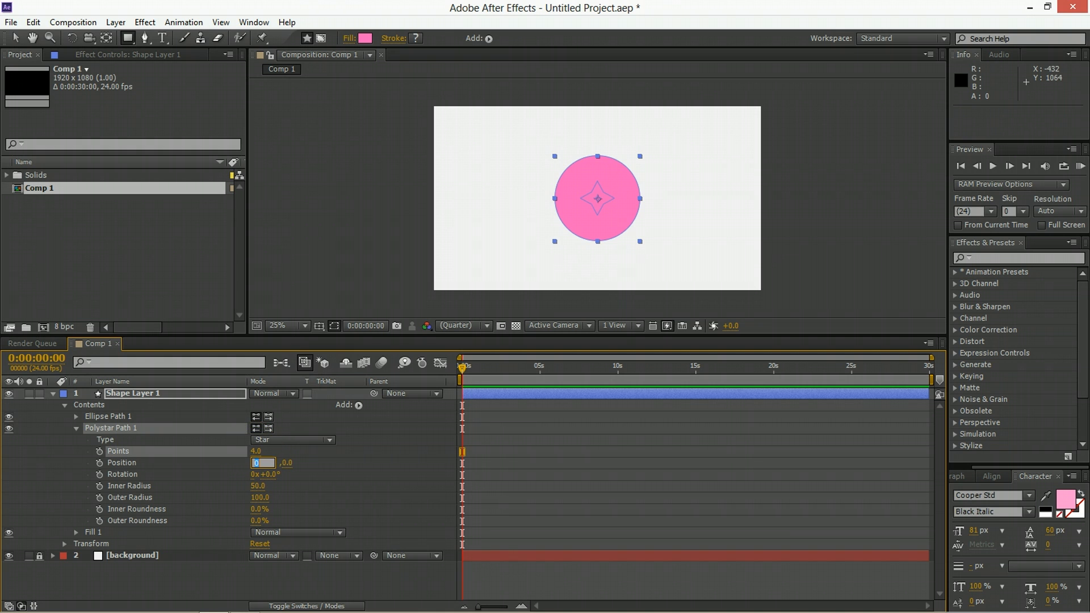
left_click(269, 475)
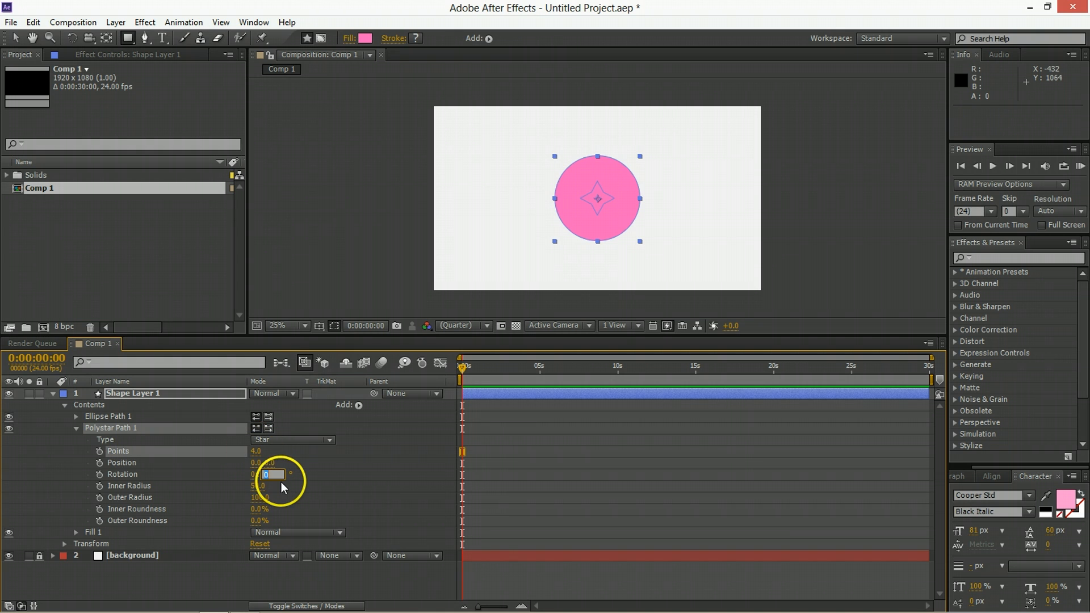
type("45")
key("Tab")
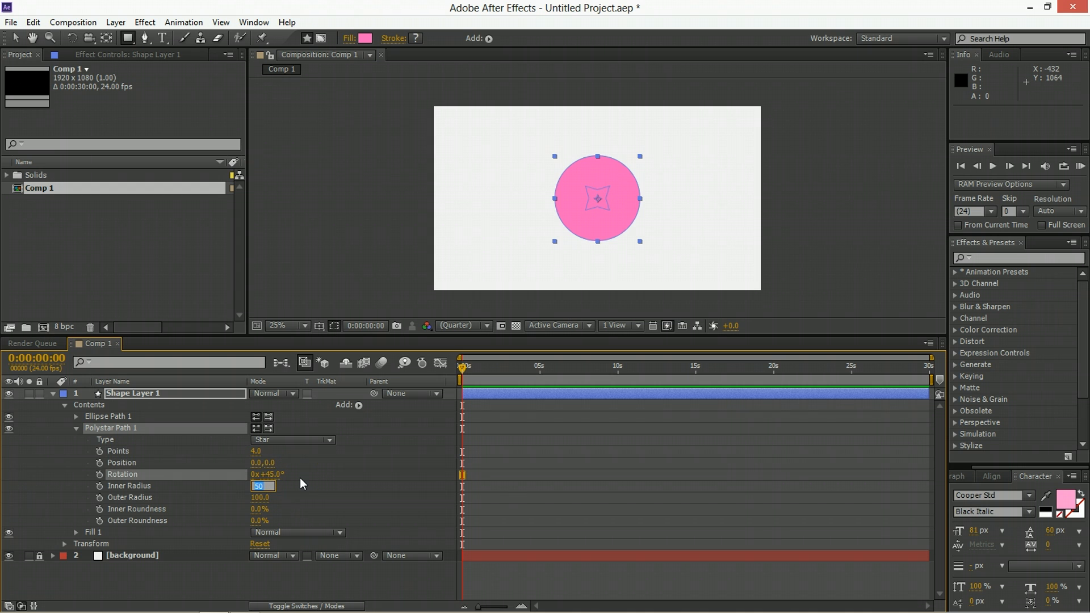
Set the polystar's inner radius to 75 and its outer radius to 150
type("75")
key("Tab")
type("150")
key("Return")
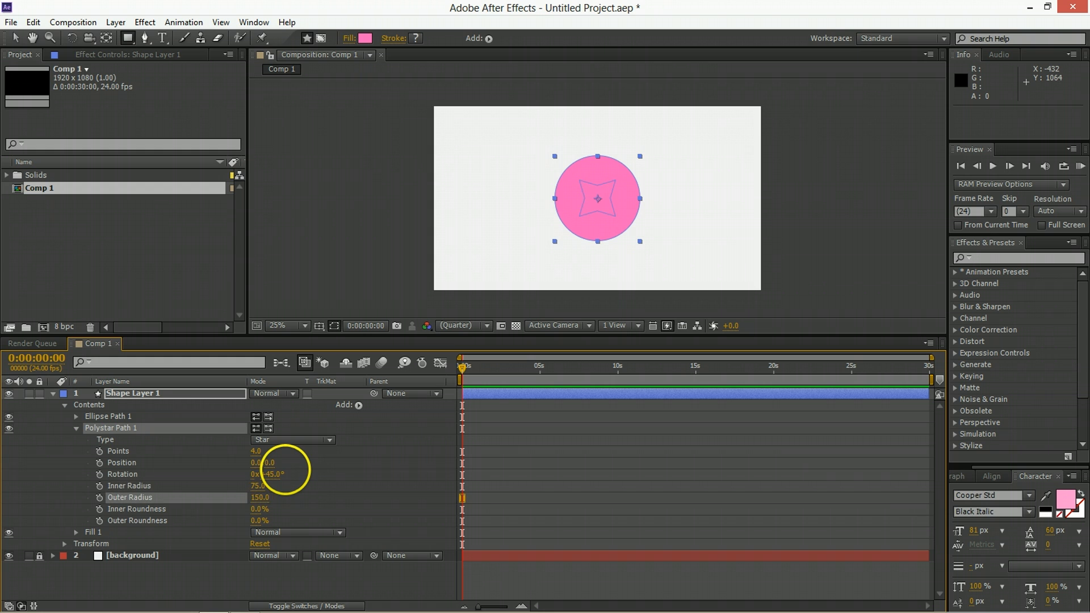
Set the polystar path's position to 150, 150
left_click_drag(255, 463, 398, 446)
left_click(256, 463)
type("150")
key("Tab")
type("150")
key("Return")
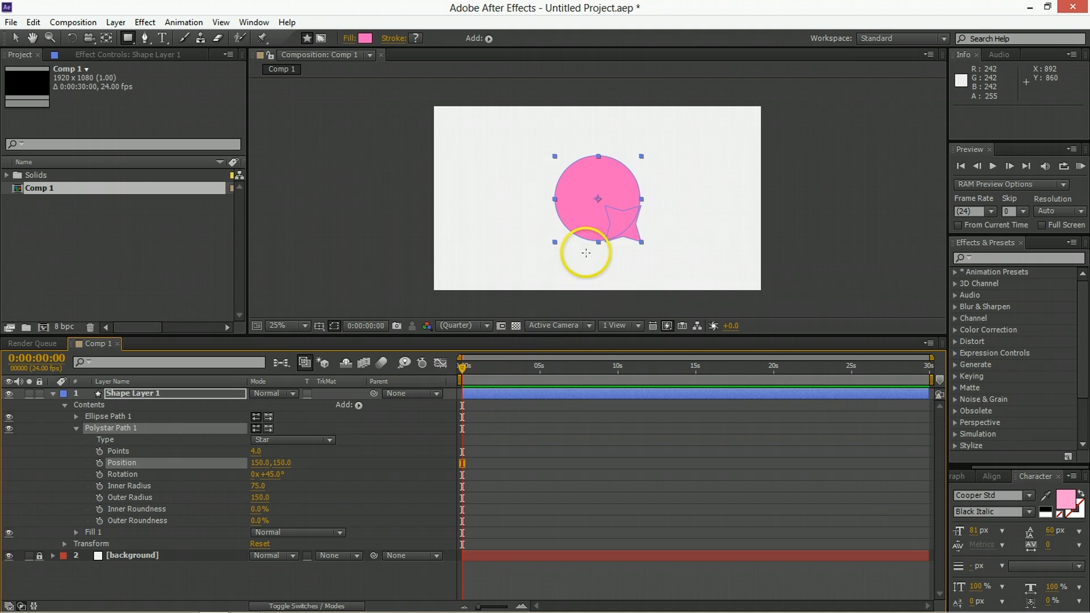
Set the polystar path's position to 125, 125
scroll(586, 253, "up", 2)
left_click(259, 462)
type("125")
key("Tab")
type("125")
key("Return")
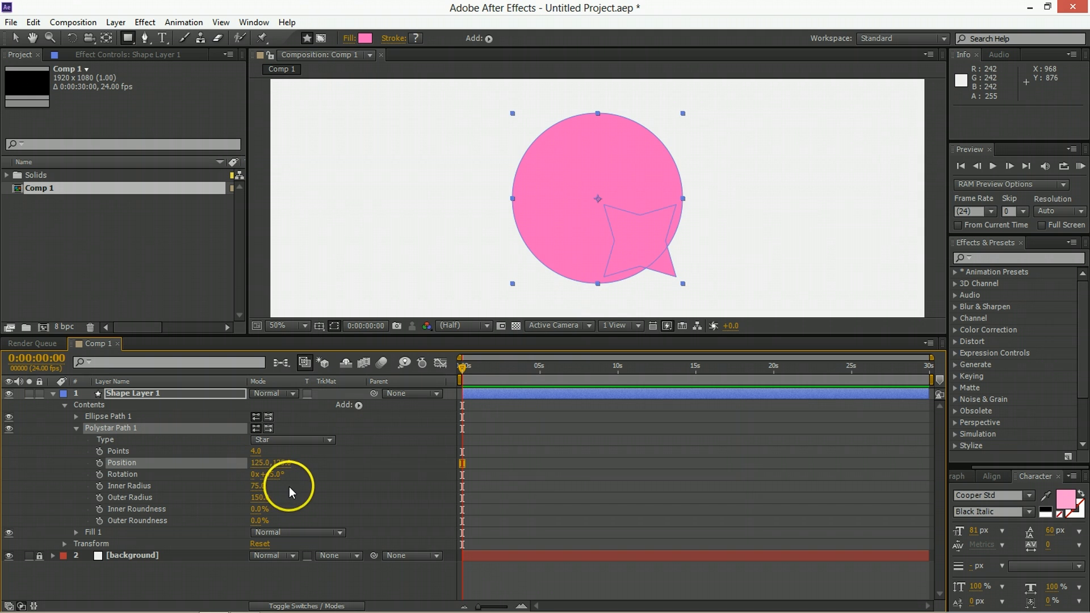
Increase the polystar's inner radius to 106 and outer radius to 169, then deselect the layer and activate the Selection tool
left_click_drag(257, 486, 279, 499)
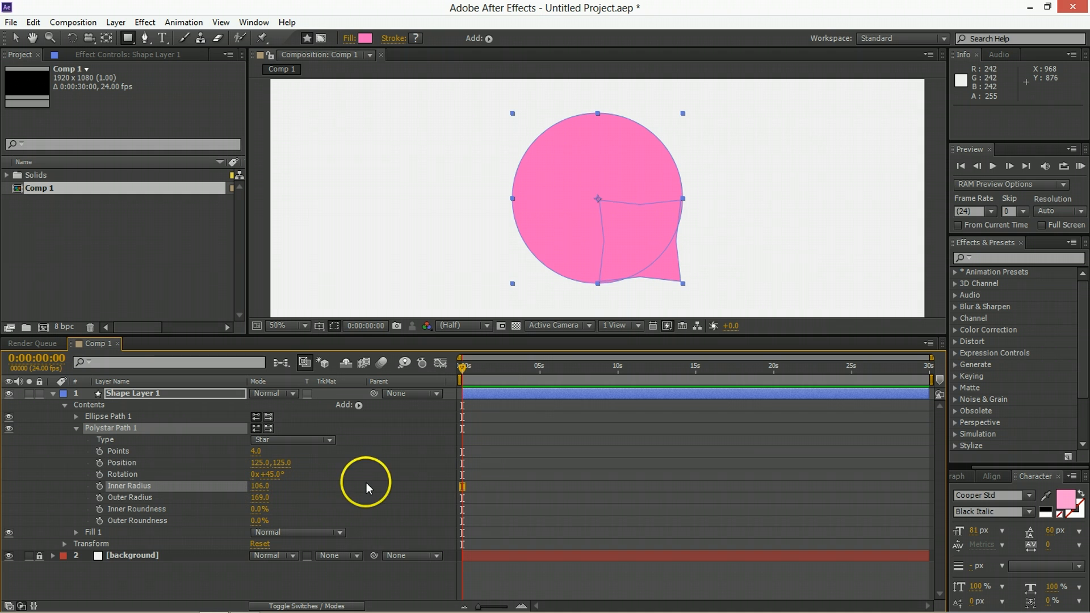
left_click(366, 483)
key("v")
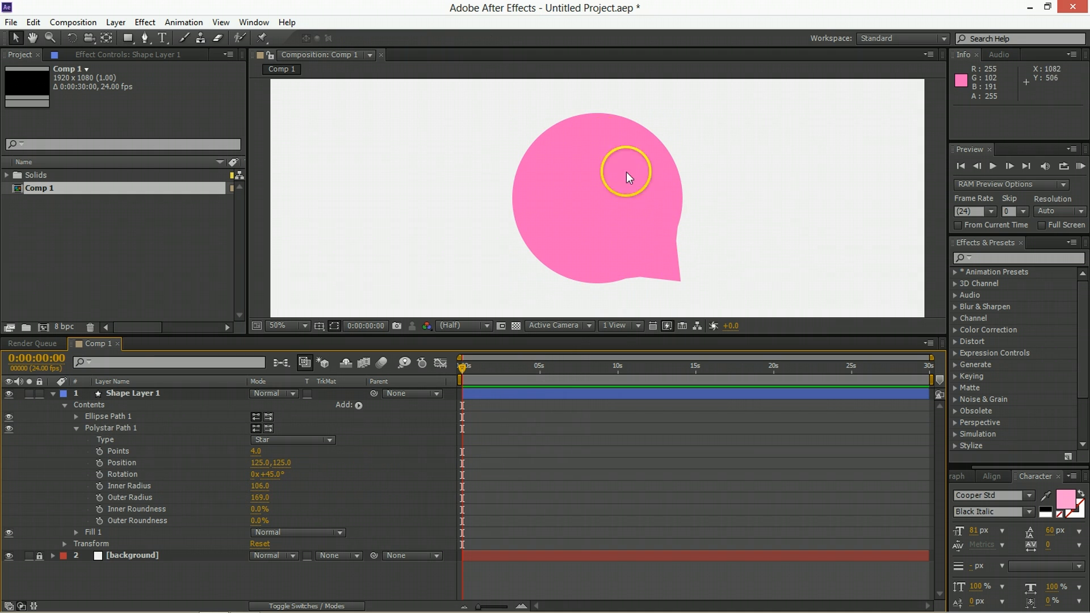
scroll(601, 207, "down", 1)
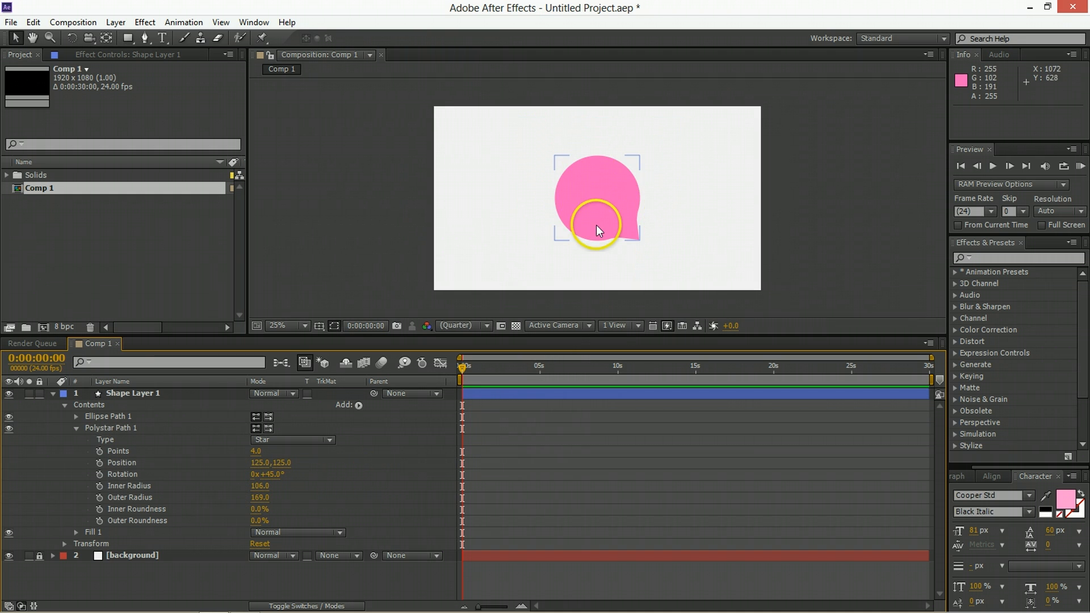
left_click(596, 225)
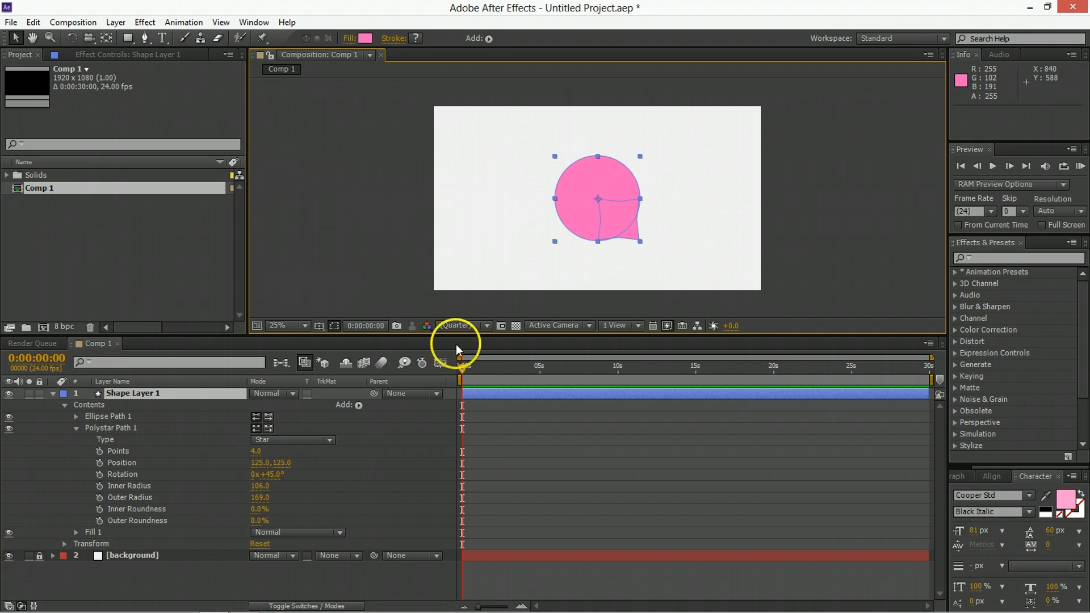
left_click(444, 428)
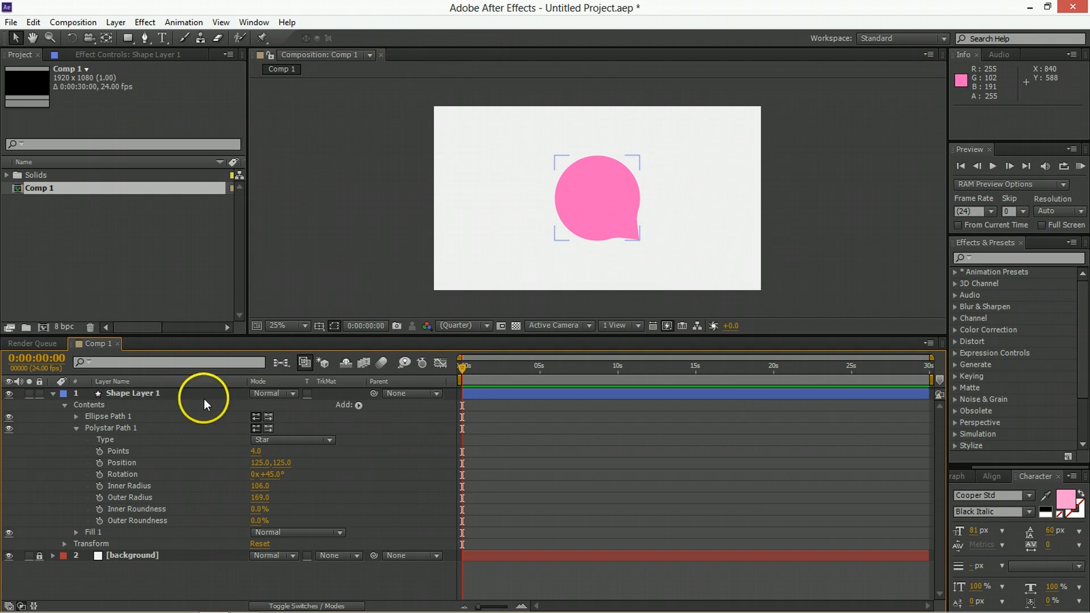
left_click(144, 395)
left_click(506, 441)
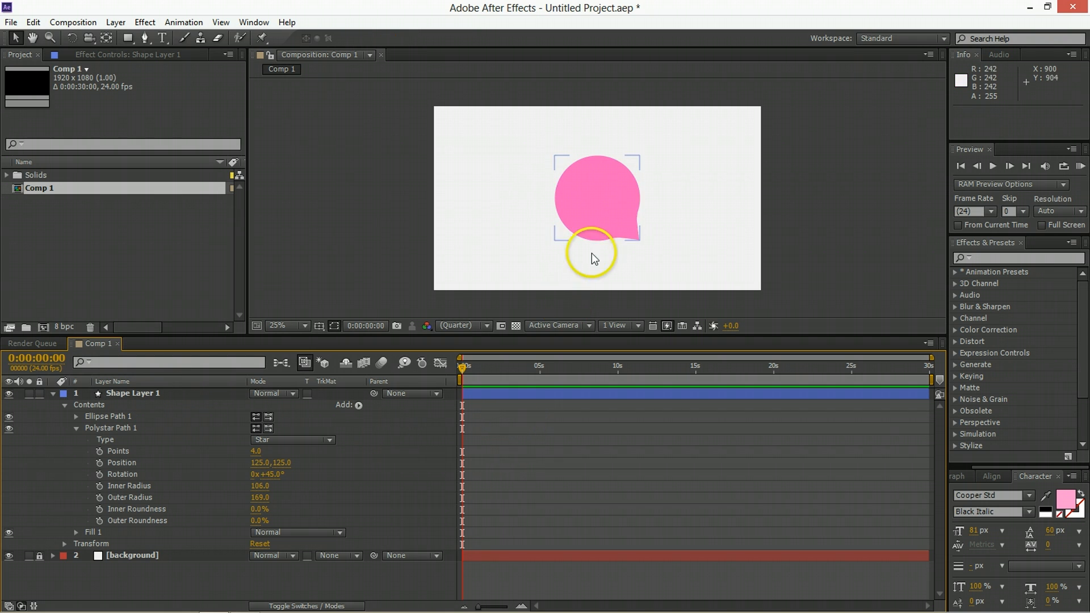
scroll(602, 228, "up", 2)
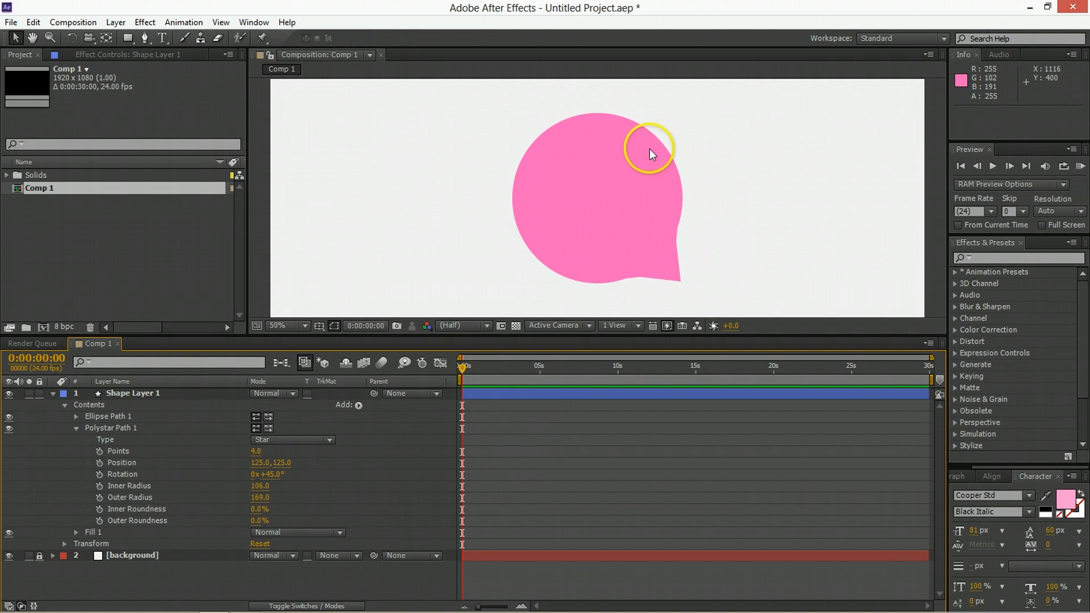
Search the effects for "rough" and apply Roughen Edges to the pink shape layer
left_click(628, 400)
left_click(989, 259)
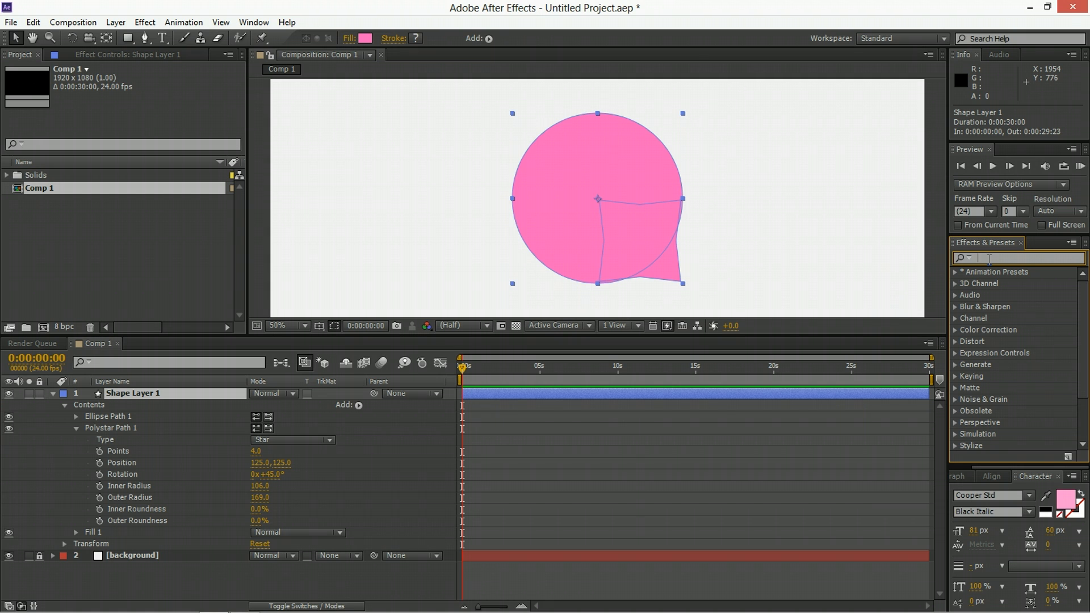
type("rough")
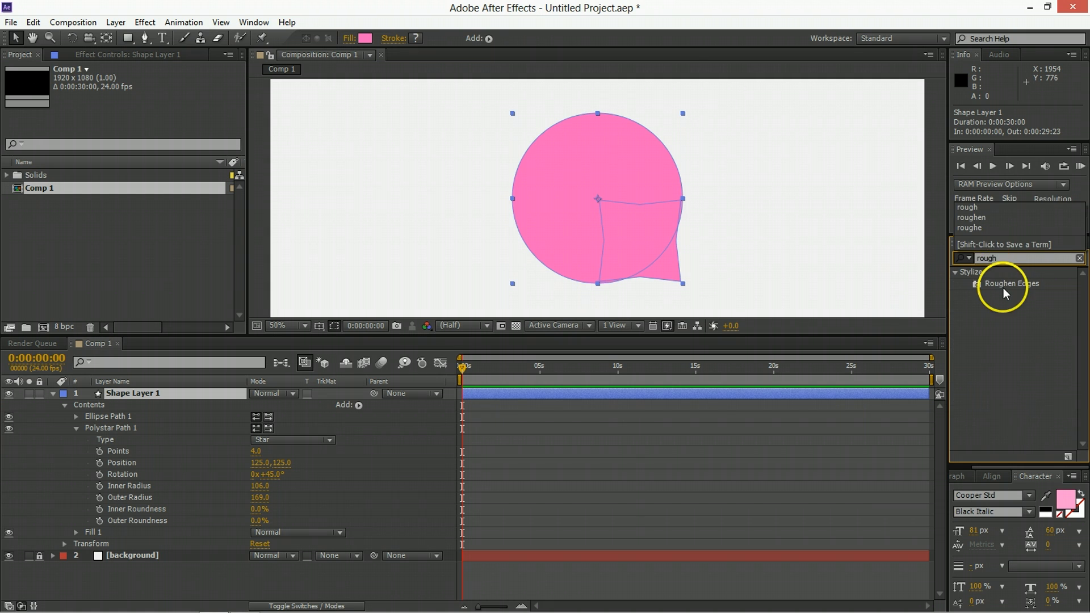
double_click(1003, 284)
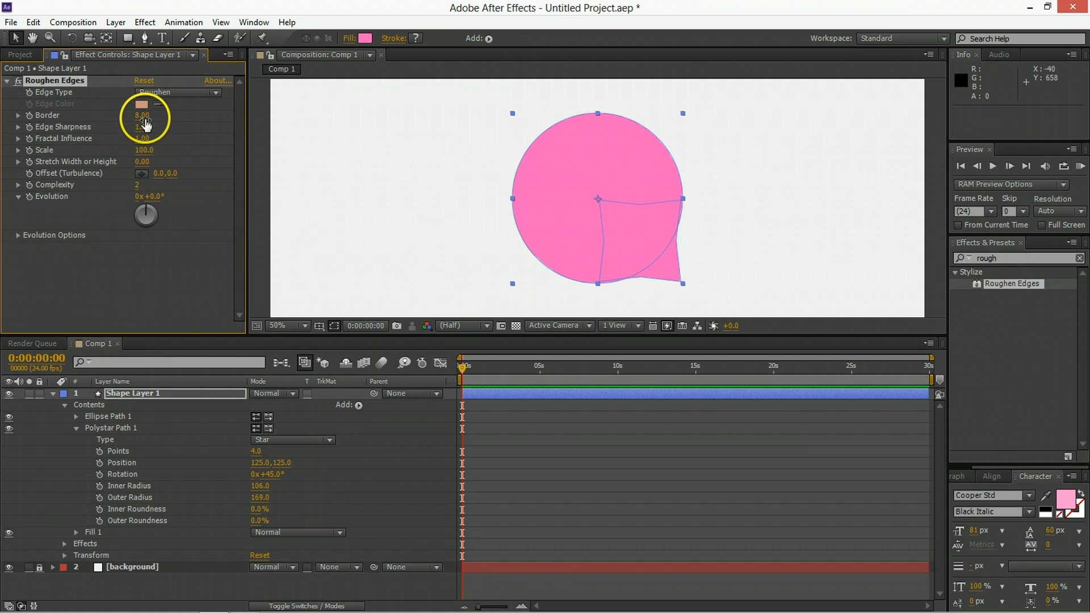
Set the Roughen Edges border to 10 and scale to 200, and deselect the shape layer
left_click(143, 116)
type("10")
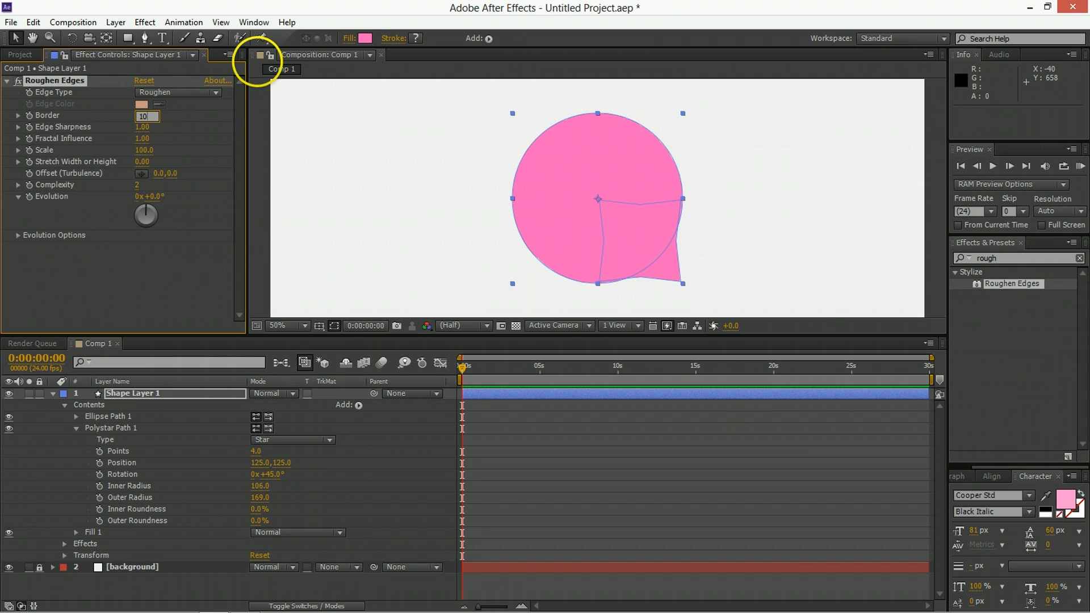
left_click(145, 150)
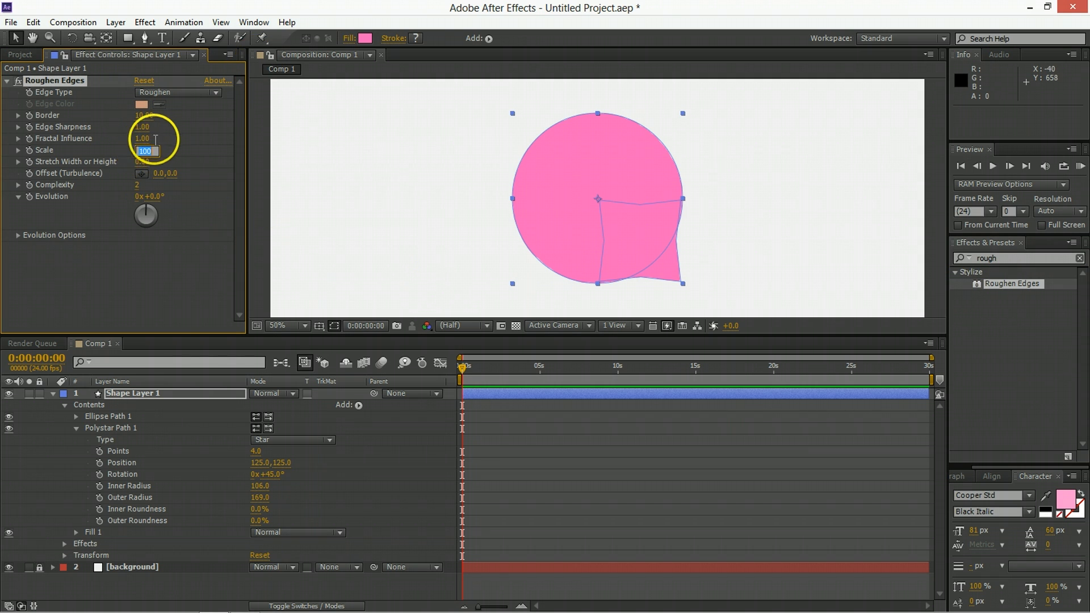
type("200")
key("Return")
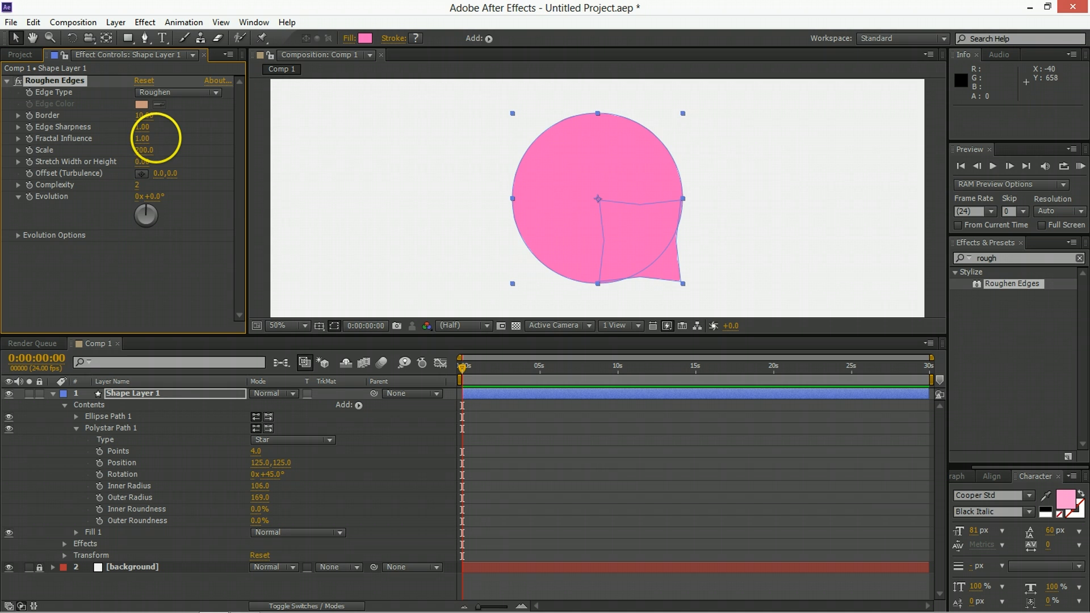
left_click(162, 219)
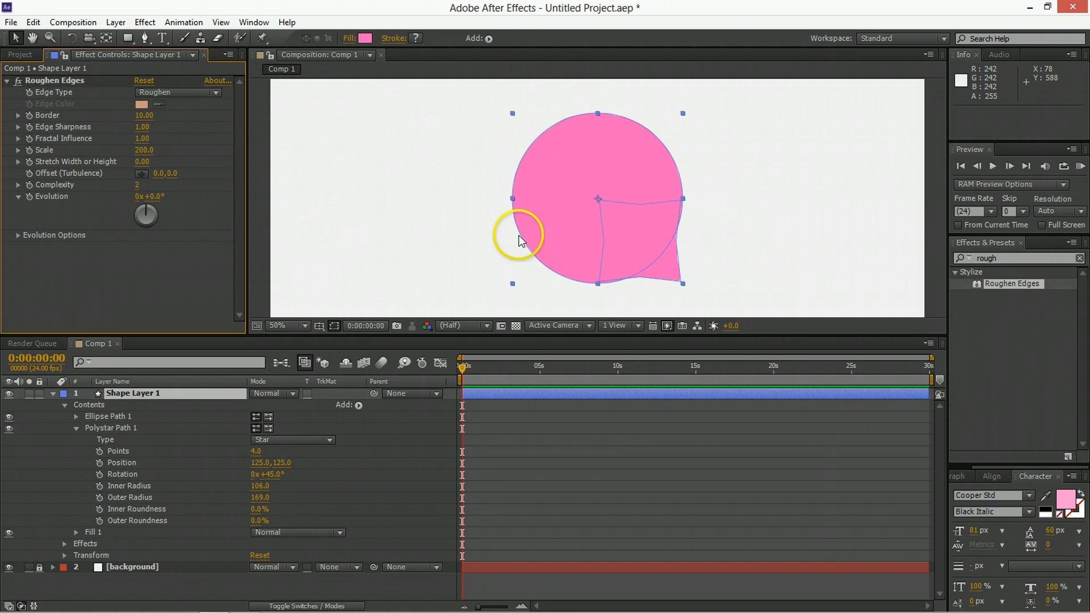
key("period")
left_click(543, 421)
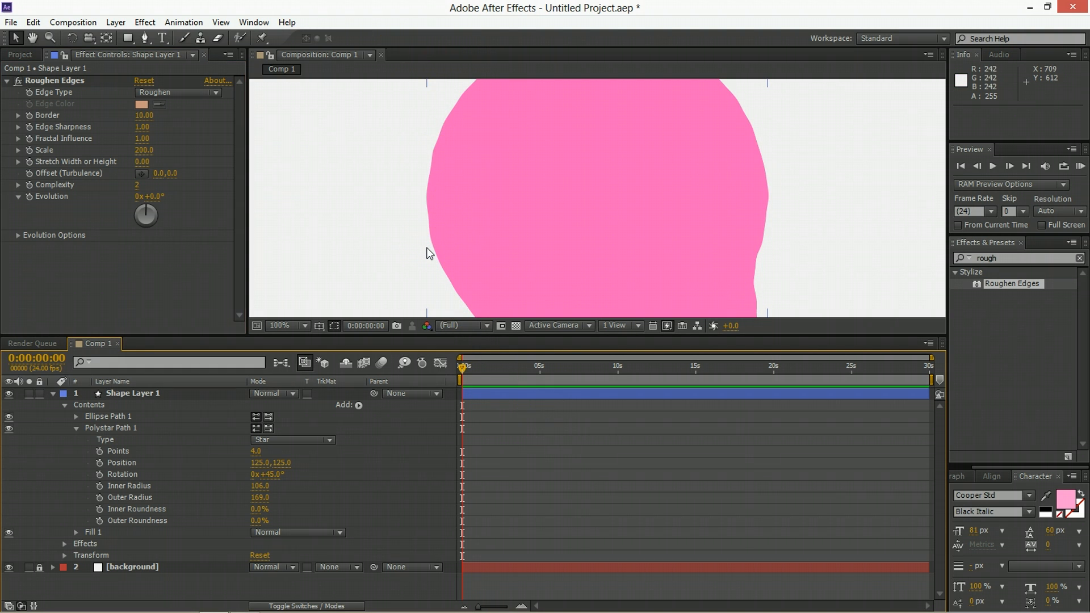
left_click(144, 151)
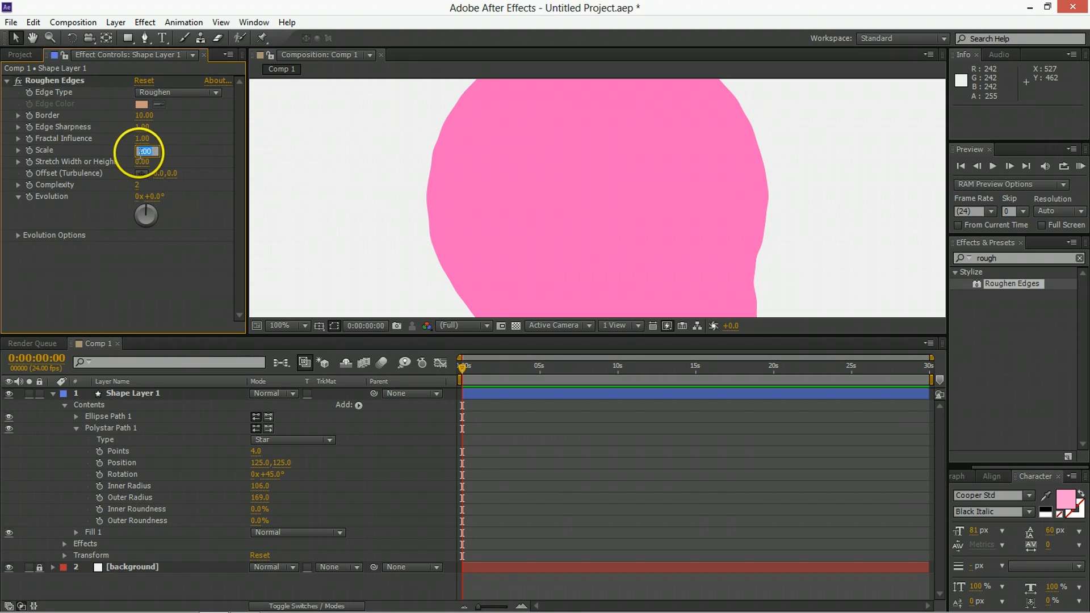
left_click(190, 142)
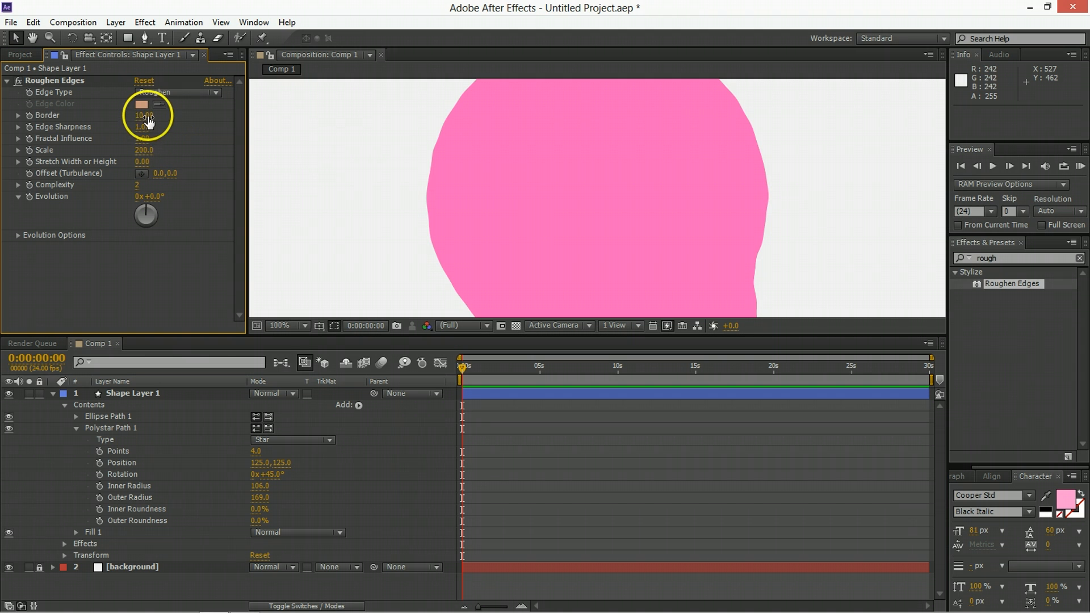
scroll(491, 164, "down", 2)
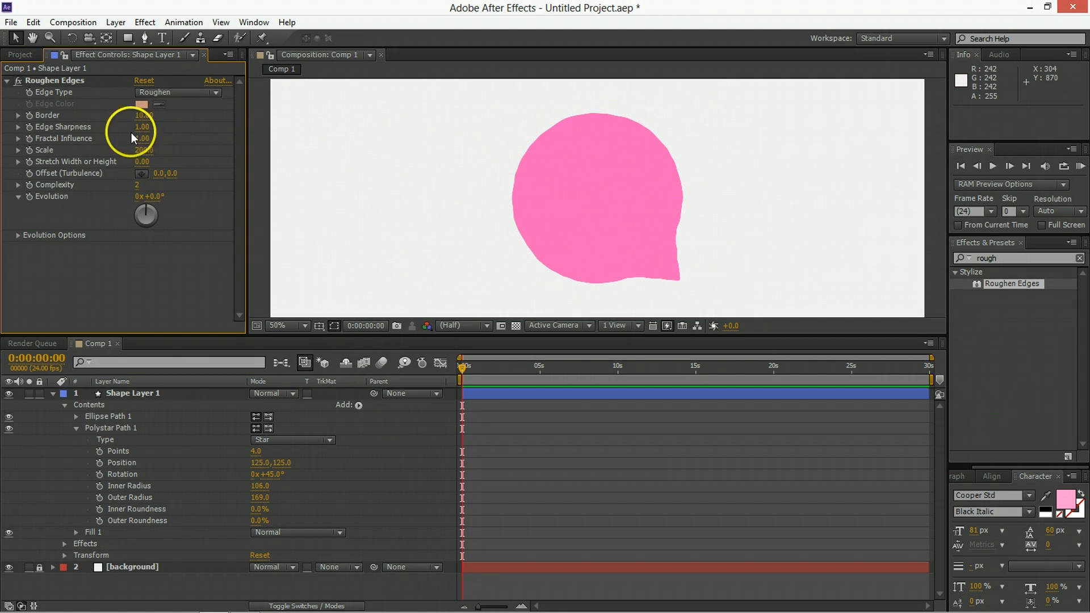
Search the effects for "turb", apply Turbulent Displace to the shape layer after Roughen Edges, and collapse the Roughen Edges settings
left_click(1002, 258)
type("tu")
type("rb")
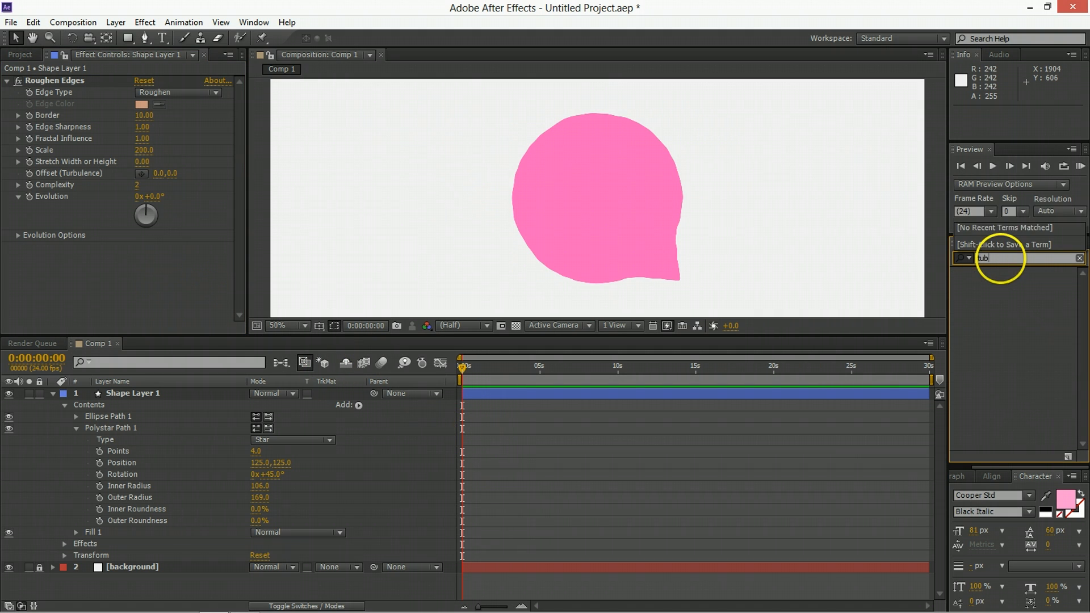
left_click(1028, 288)
left_click_drag(1028, 287, 12, 85)
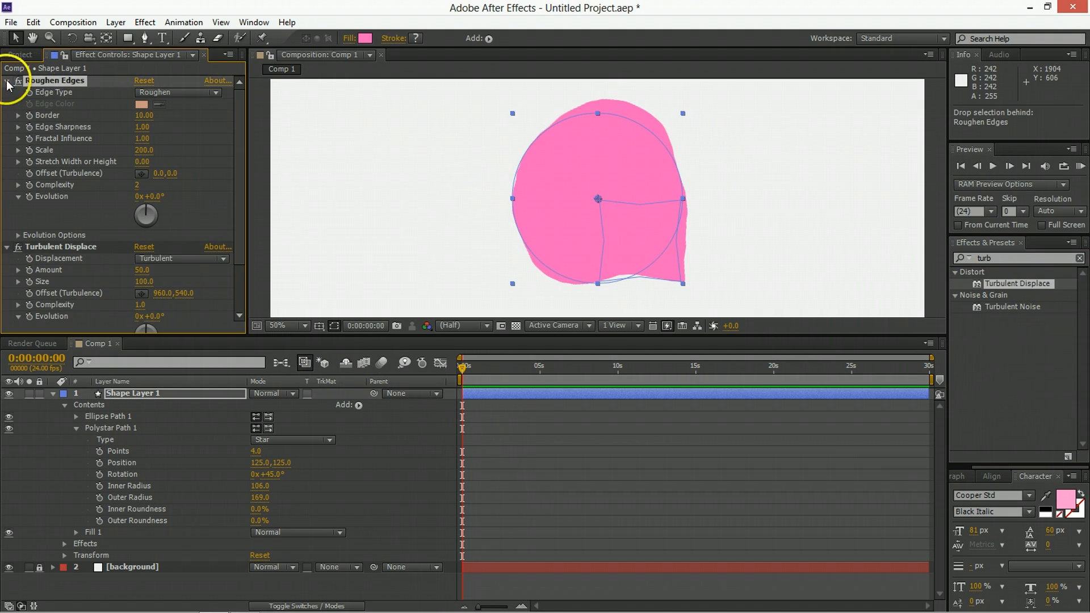
left_click(7, 81)
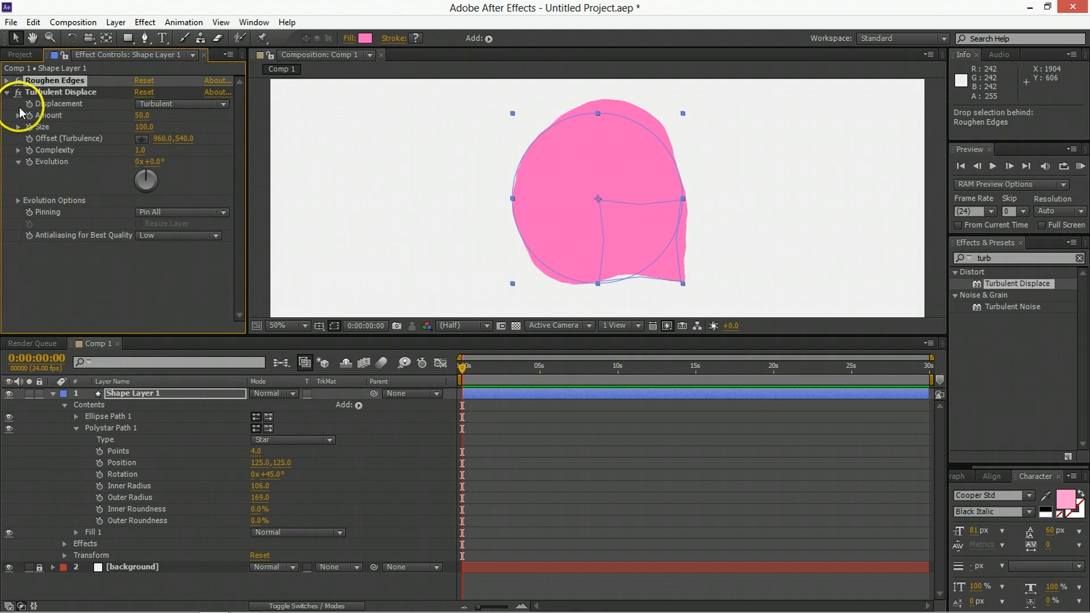
left_click(63, 93)
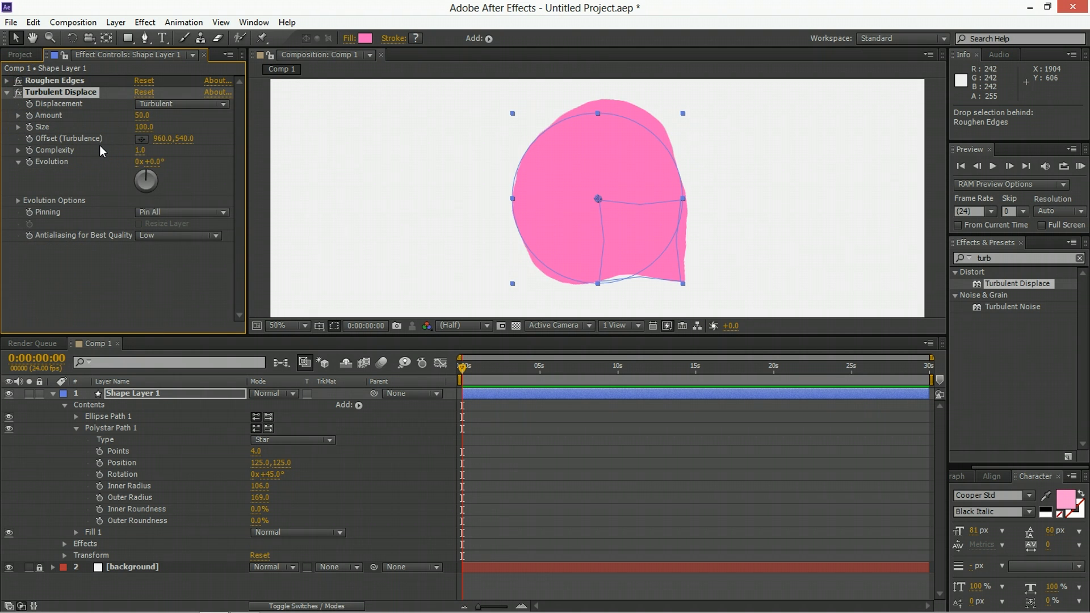
Try a Turbulent Displace amount of 10 with a size of 350, and reduce the size to about 103
left_click(141, 116)
type("10")
key("Tab")
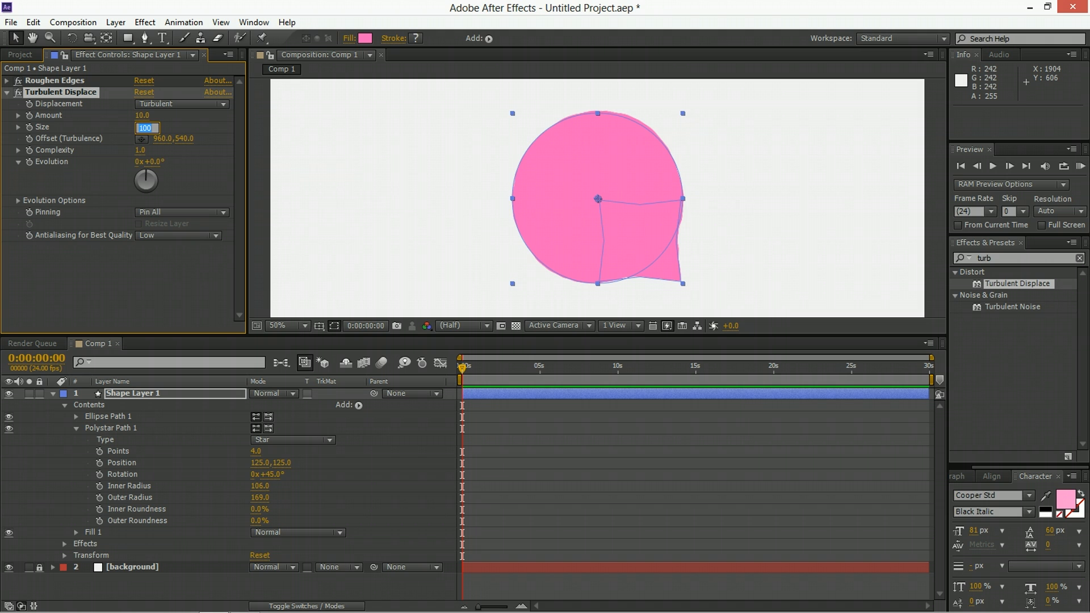
type("350")
key("Return")
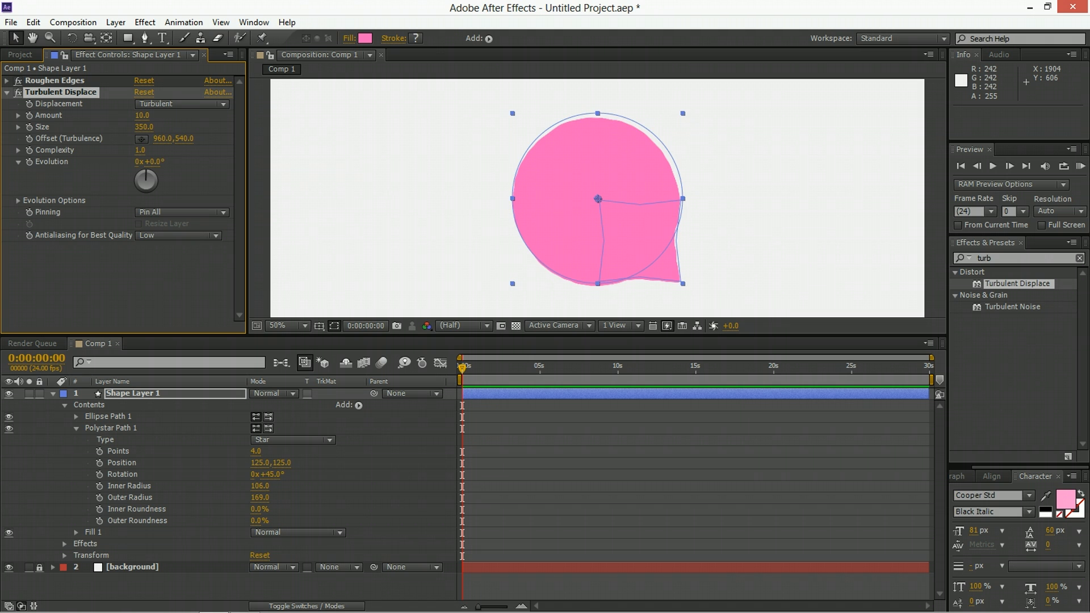
left_click_drag(147, 124, 146, 125)
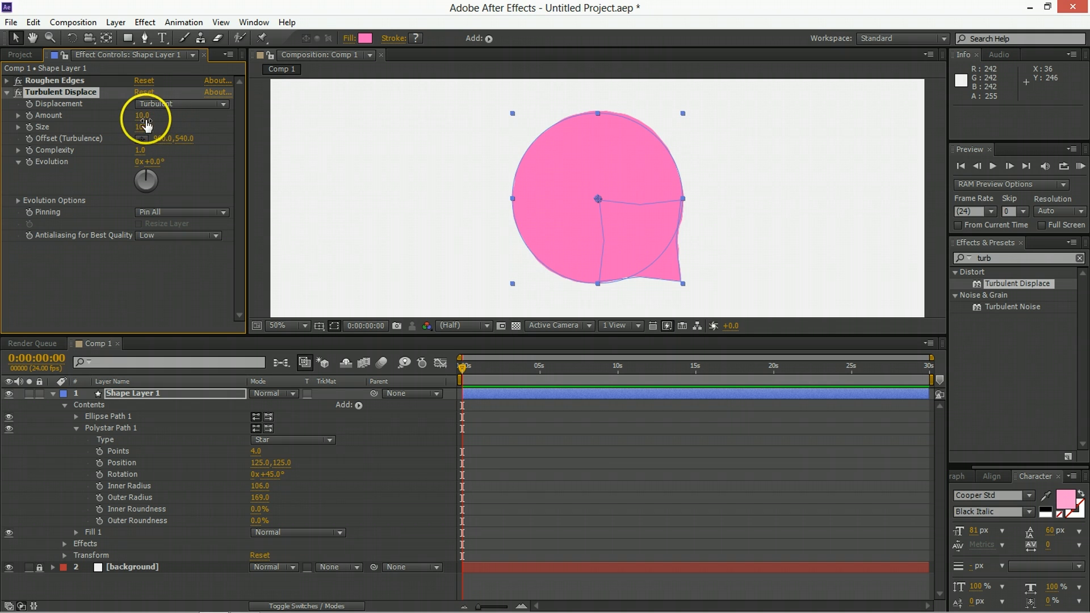
Set the Turbulent Displace amount to 2 and size to 500, and reduce the size to 323
left_click(143, 116)
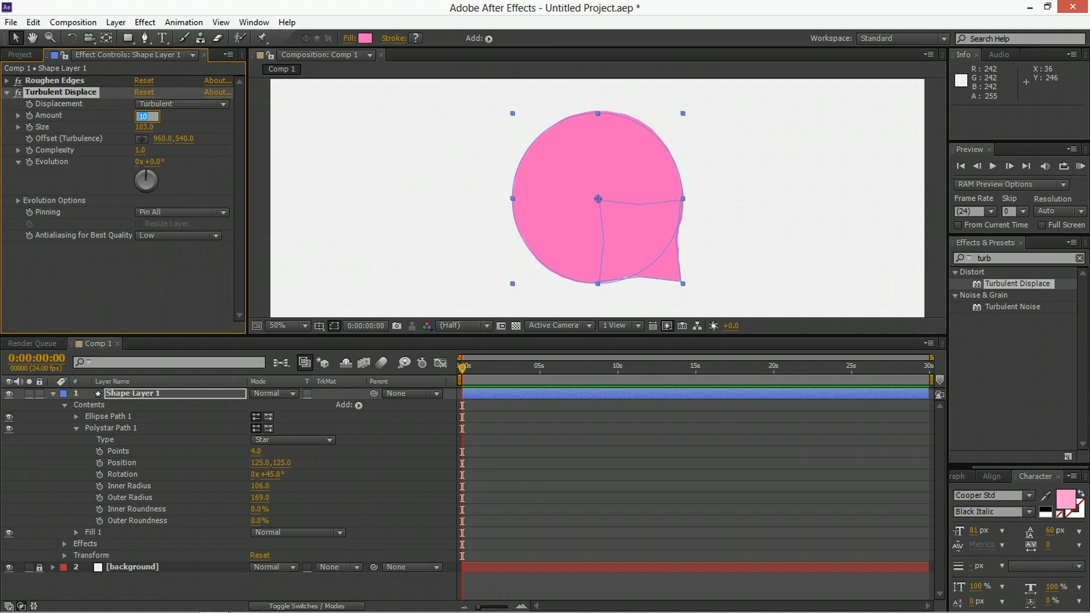
type("2")
key("Tab")
type("500")
key("Return")
left_click(647, 216)
left_click(646, 435)
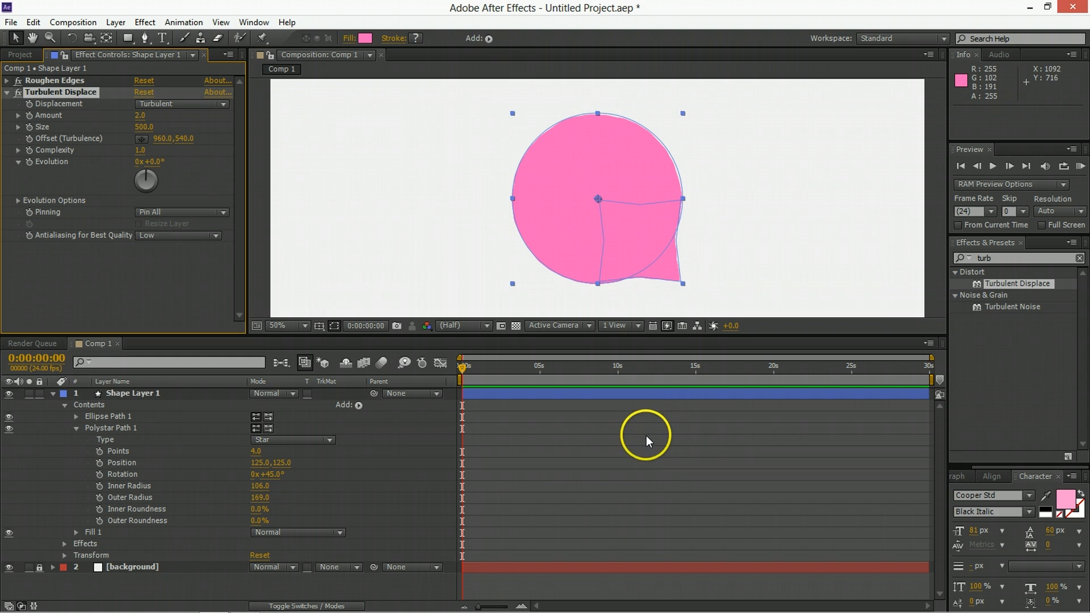
left_click(618, 254)
left_click_drag(145, 126, 68, 134)
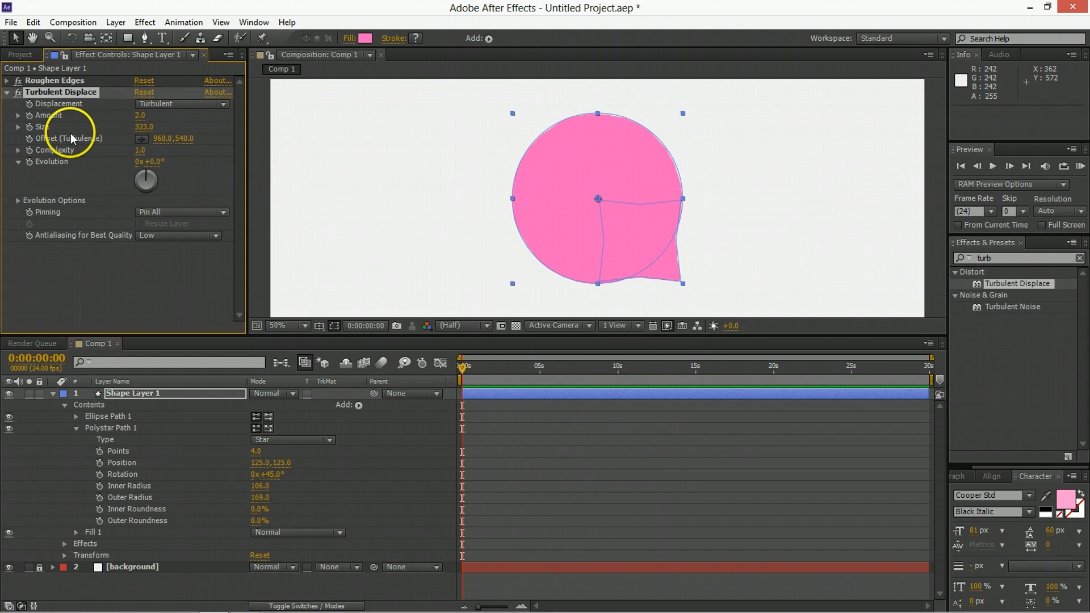
left_click(132, 263)
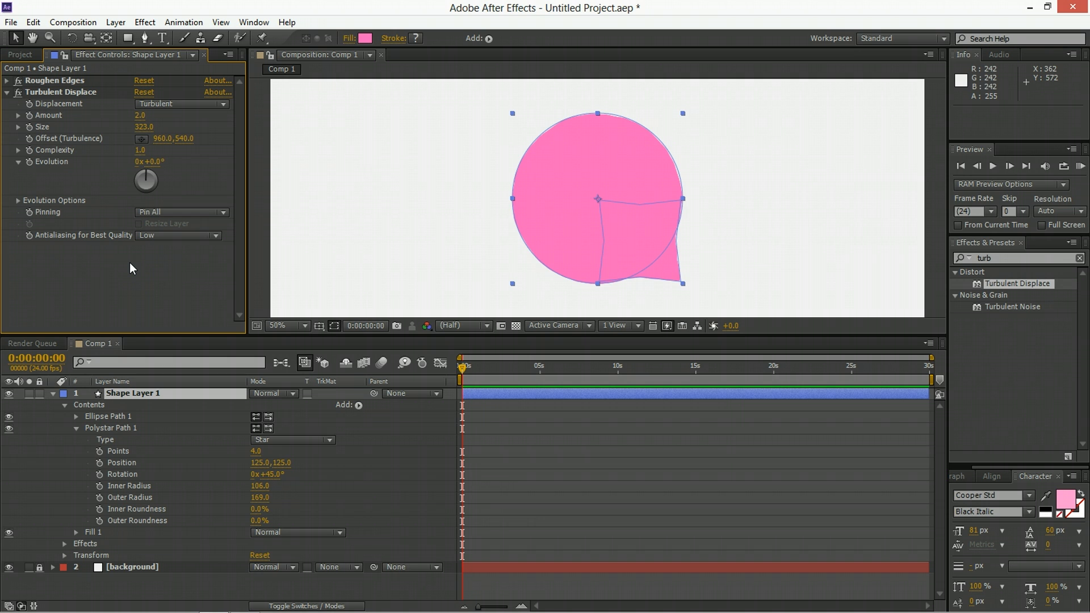
Rename the pink shape layer as "Bubble Bottom"
left_click(173, 390)
key("Return")
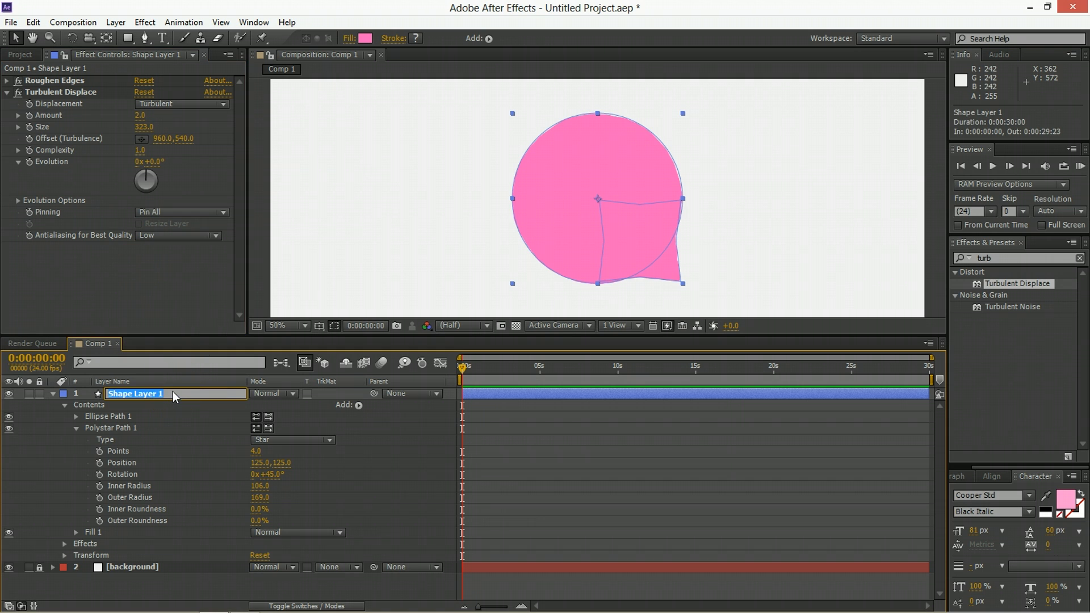
type("Bubble Bottom")
key("Return")
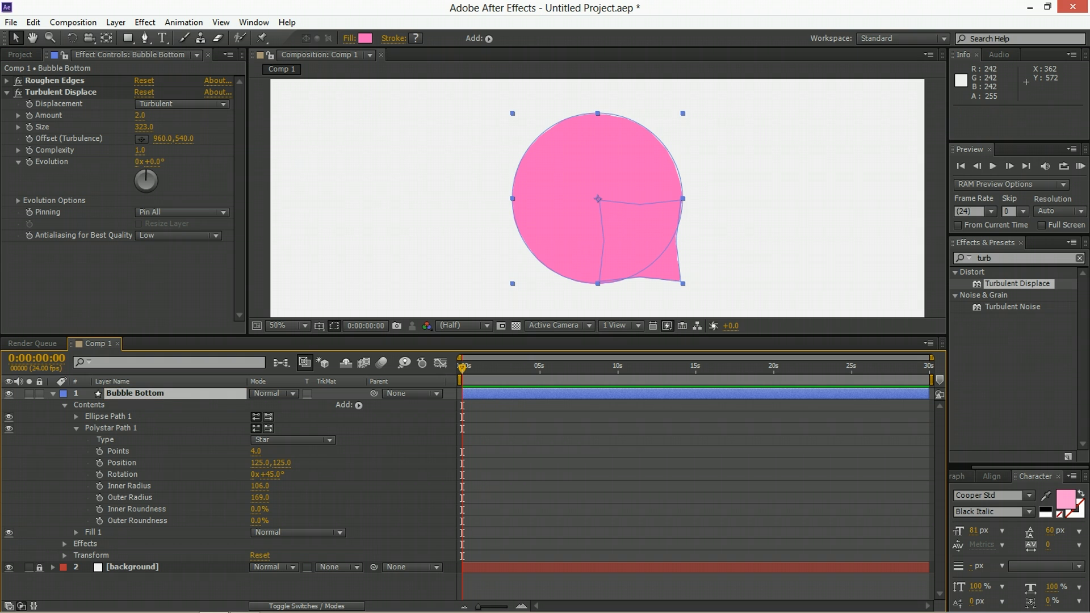
Duplicate the Bubble Bottom layer and name the copy "Bubble middle"
left_click(505, 394)
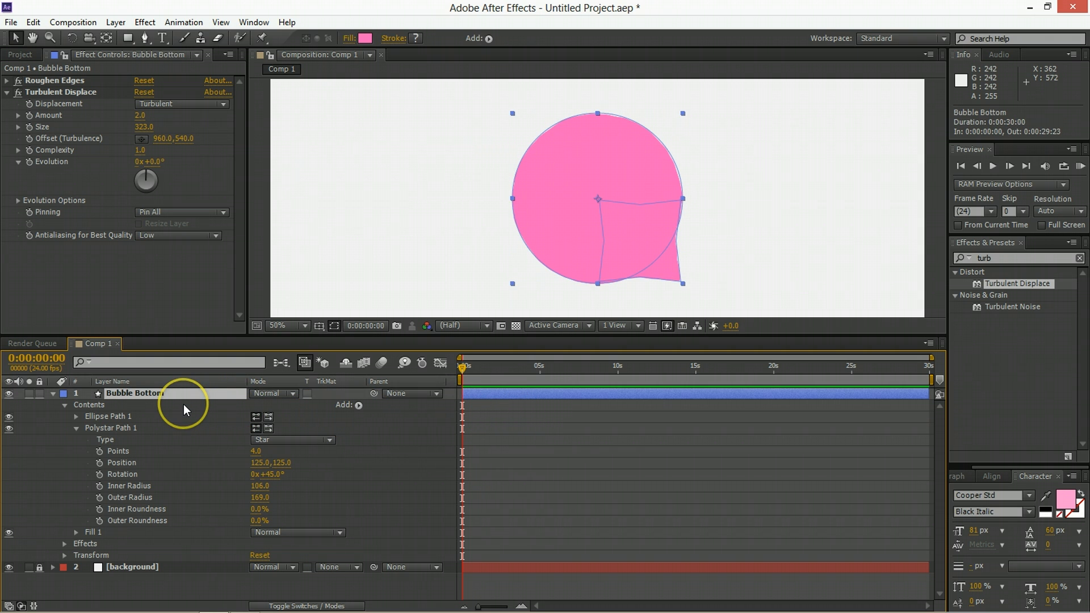
key("ctrl+d")
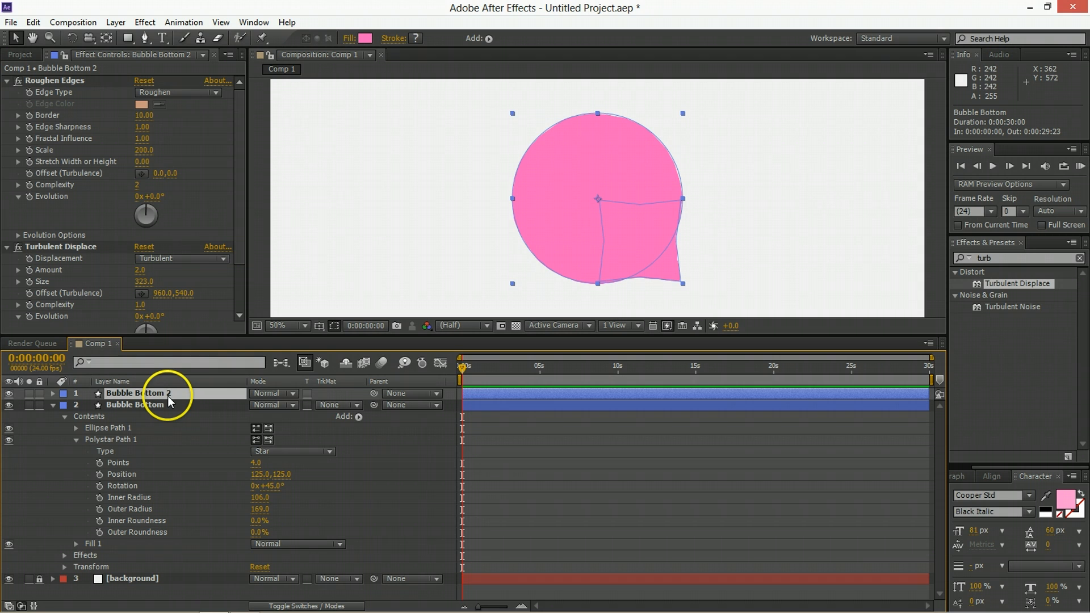
key("Return")
type("Bubble mid")
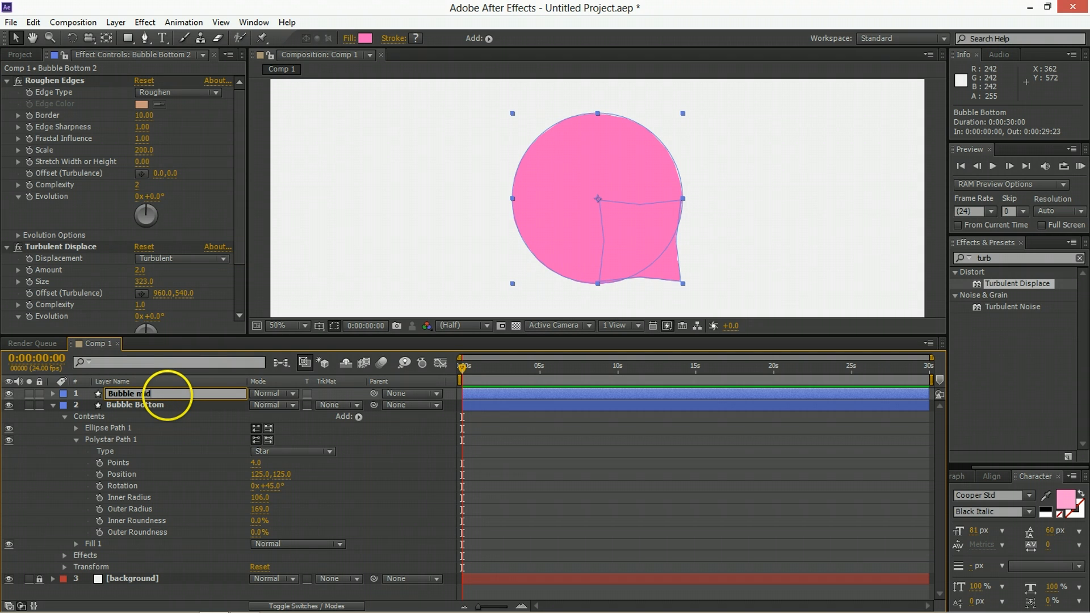
type("dle")
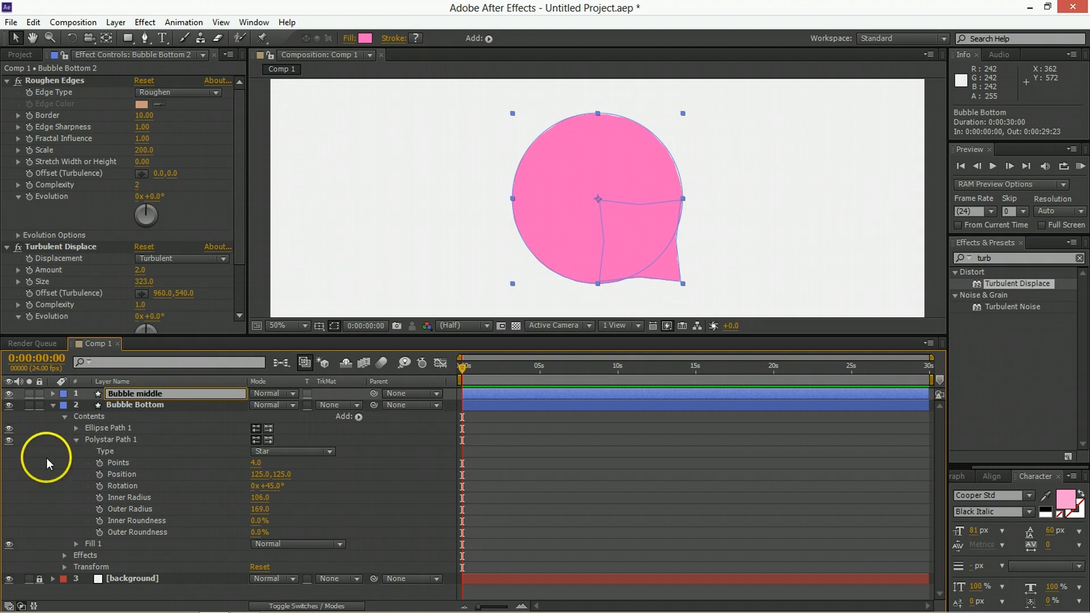
key("Return")
Lighten the Bubble middle layer's fill colour by setting its saturation to 50%
left_click(482, 396)
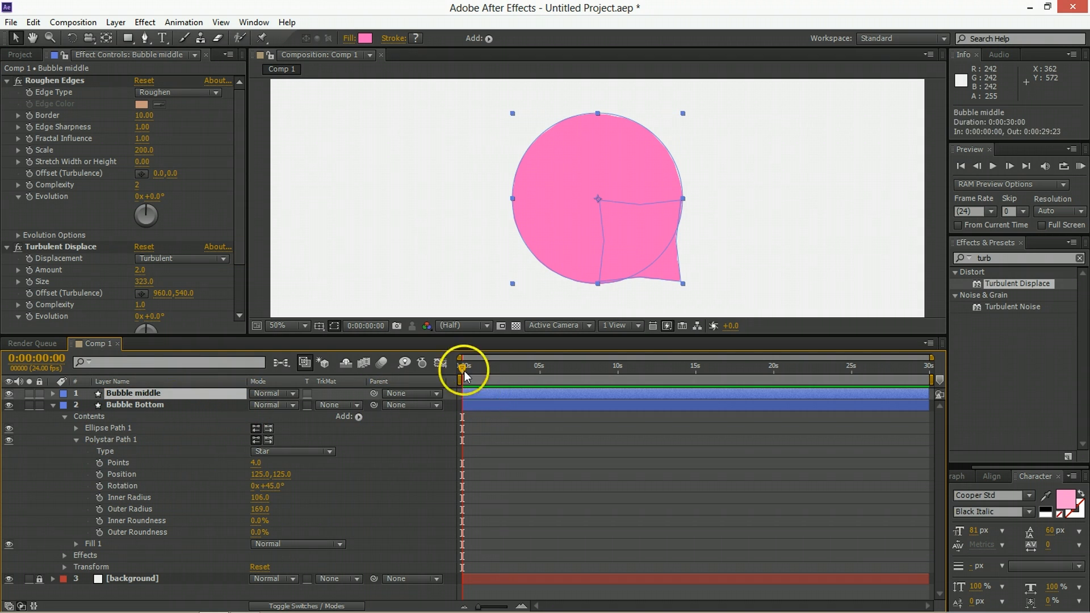
left_click(366, 38)
left_click(384, 328)
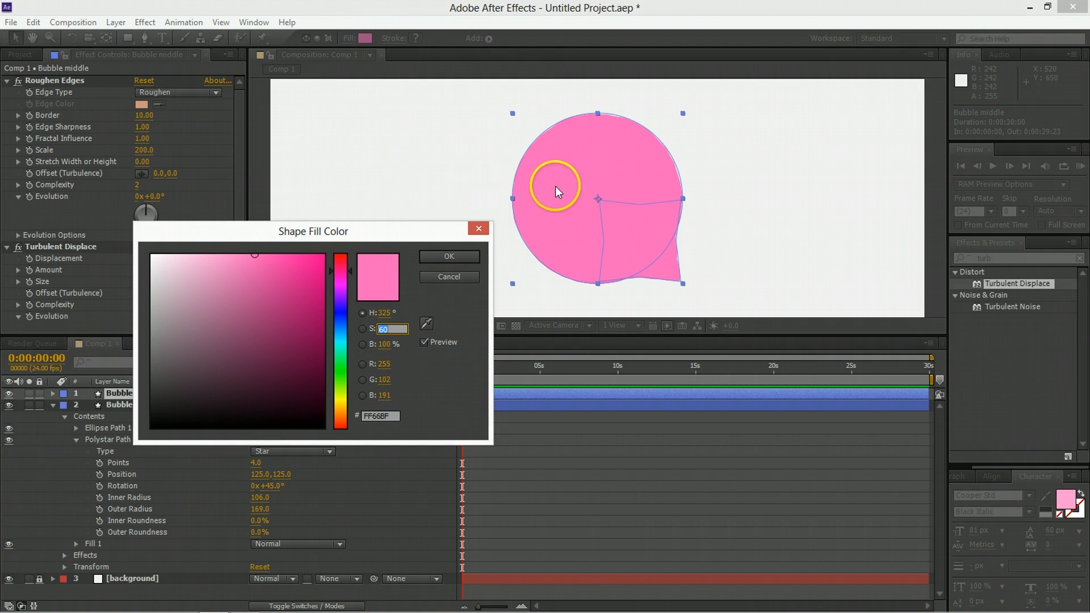
type("50")
key("Return")
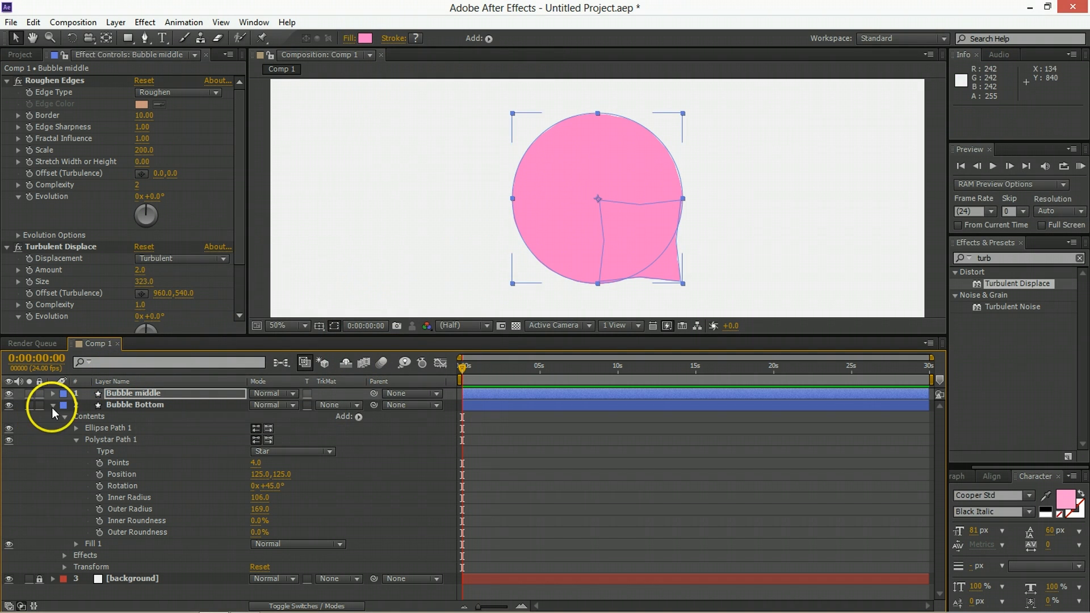
Collapse the Bubble Bottom layer, reveal Bubble middle's modified properties, and delete its polystar path
left_click(53, 406)
key("u")
key("u")
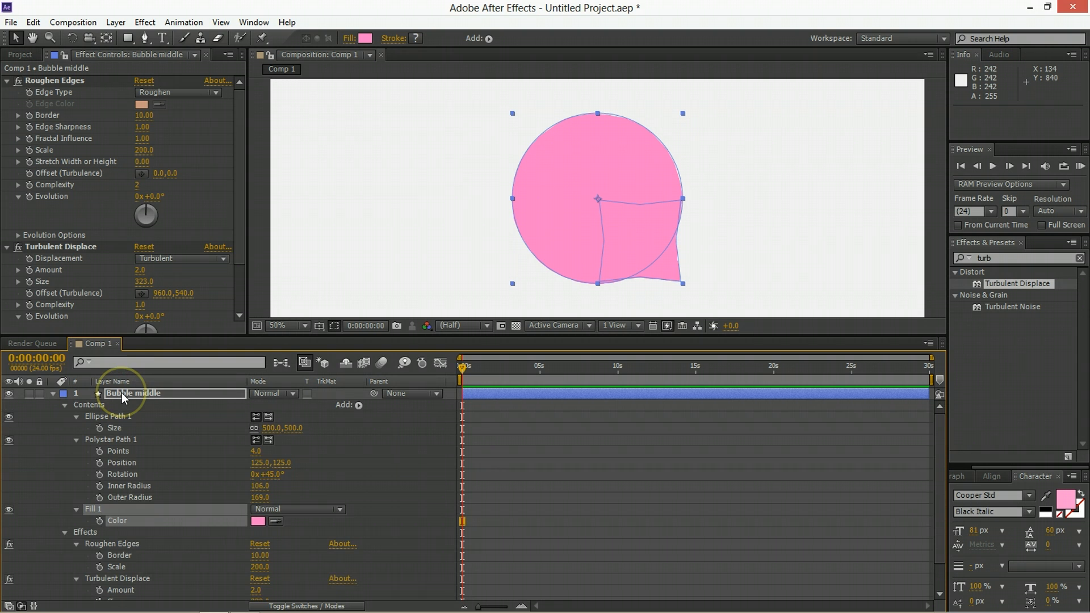
left_click(121, 439)
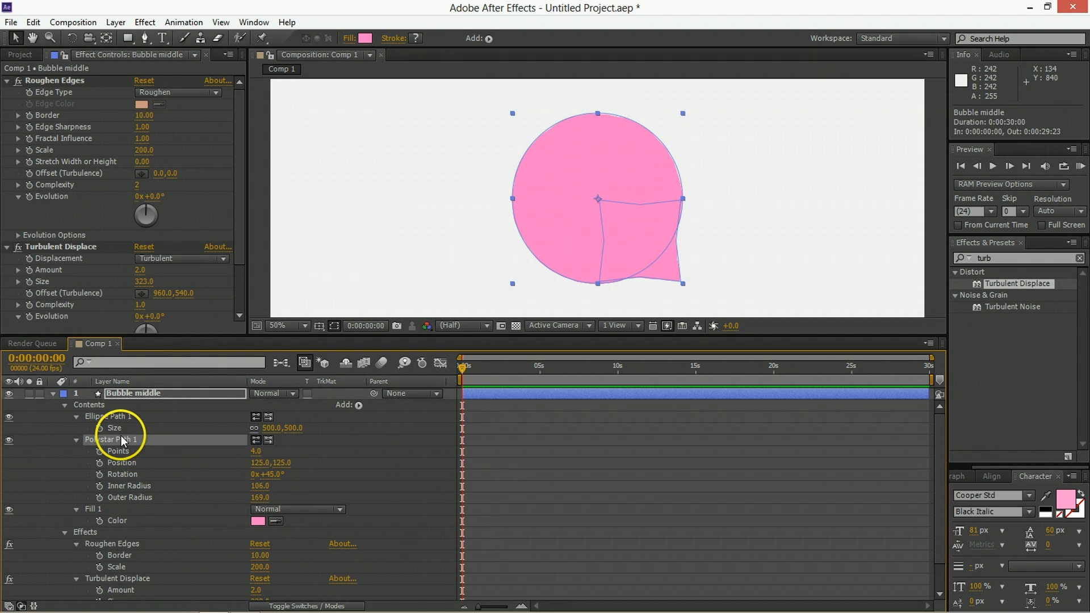
key("Delete")
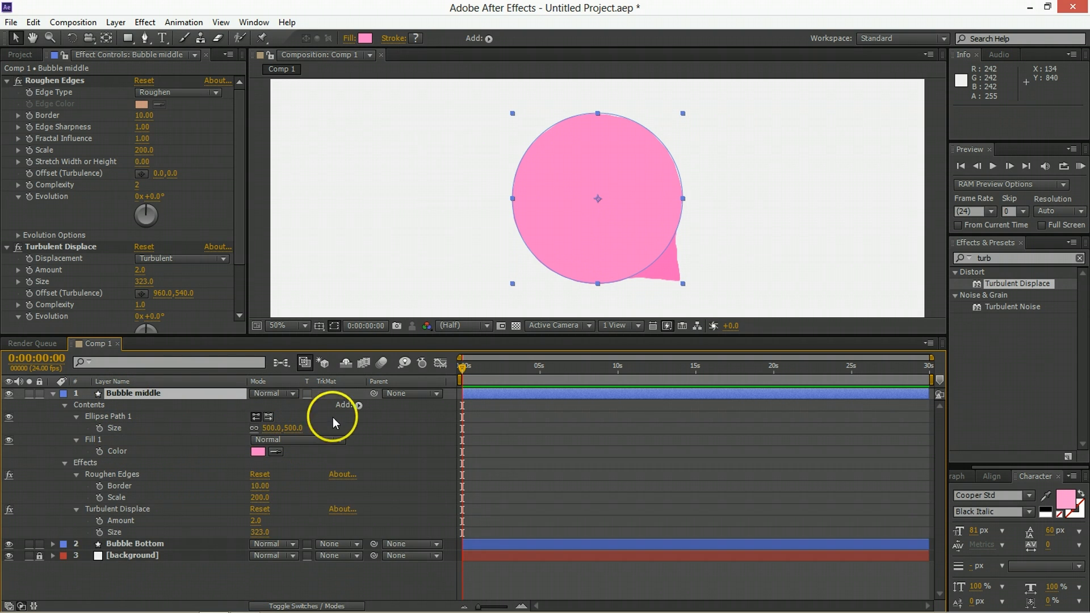
Add a second ellipse path to the Bubble middle layer's contents, below the first ellipse path
left_click(160, 415)
left_click(358, 405)
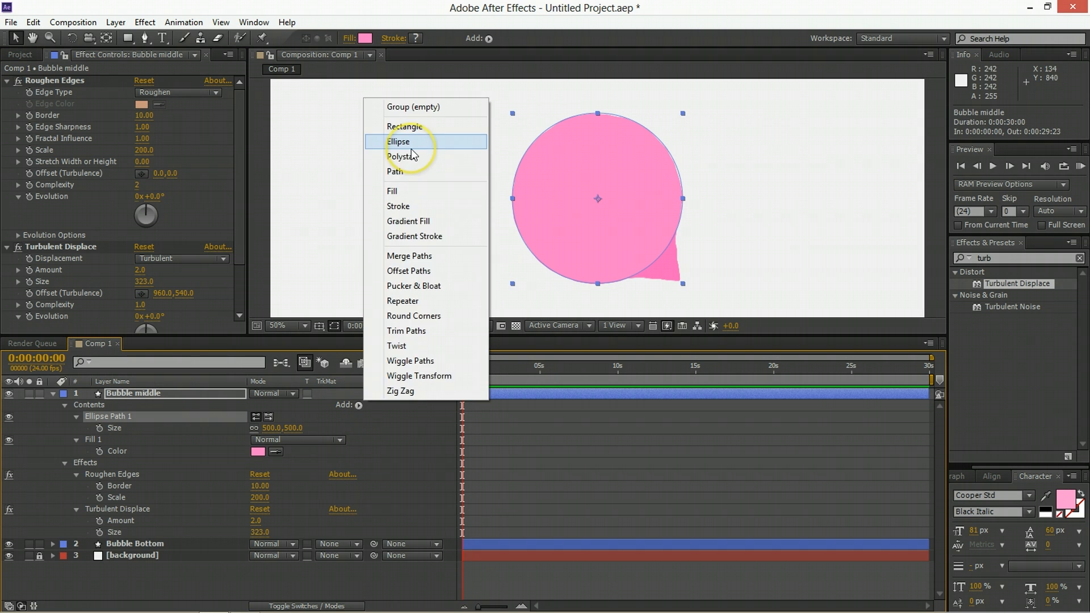
left_click(411, 149)
Add Merge Paths to the Bubble middle layer and set its mode to Intersect
left_click(358, 405)
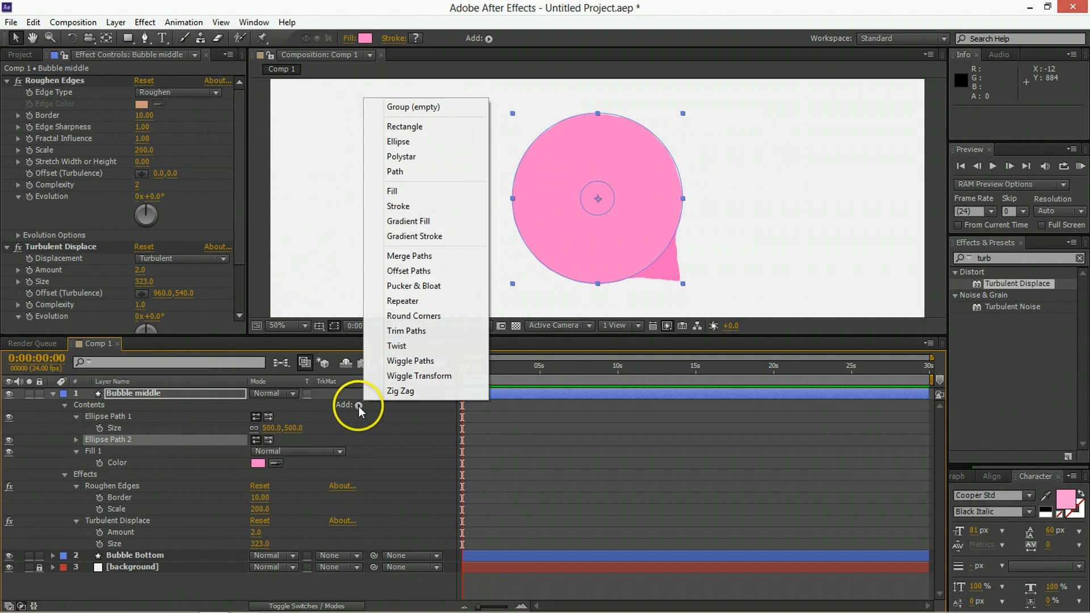
left_click(421, 256)
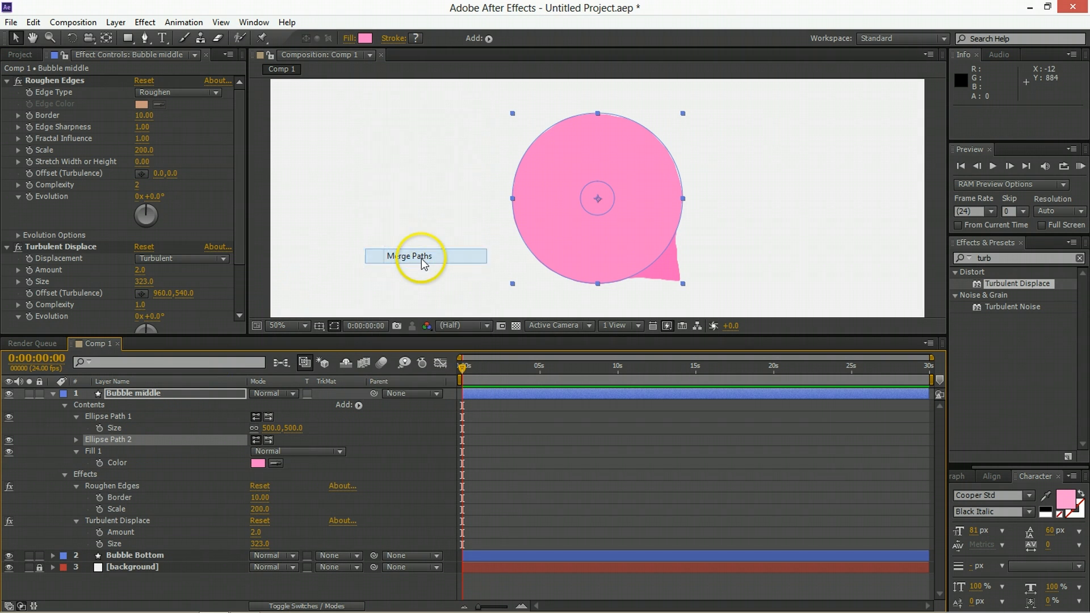
left_click(77, 451)
left_click(287, 461)
left_click(302, 519)
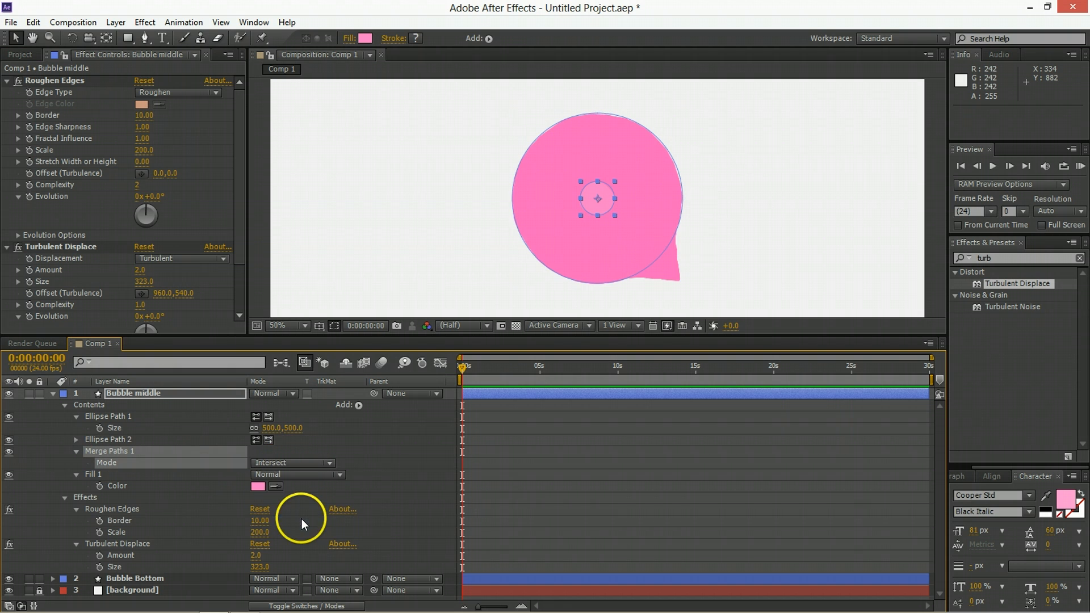
Set the position of Ellipse Path 2 in the Bubble middle layer to -25, -25
left_click(115, 418)
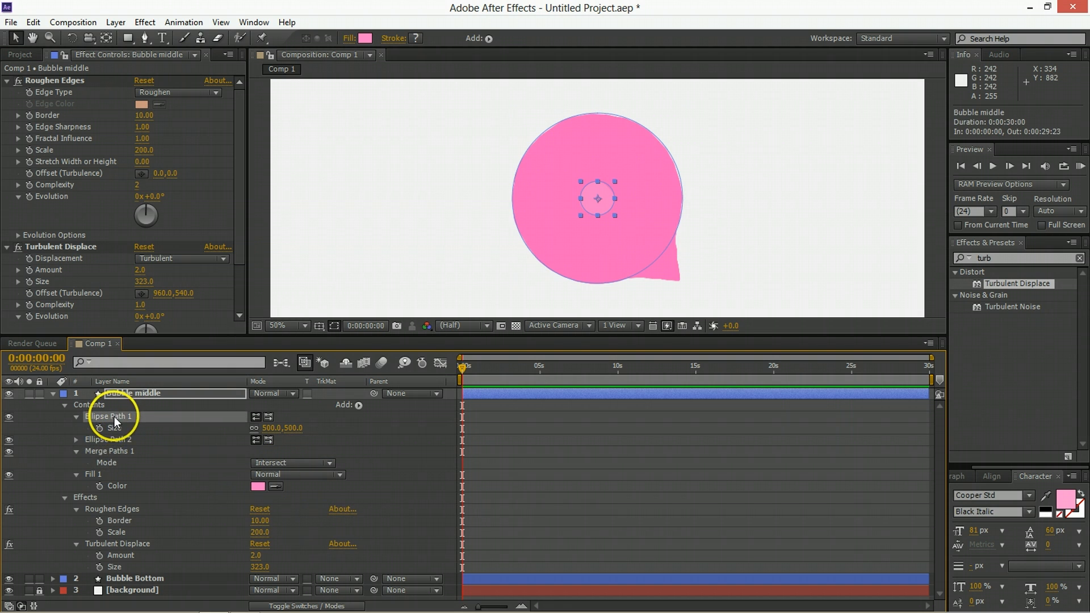
left_click(118, 441)
left_click(76, 440)
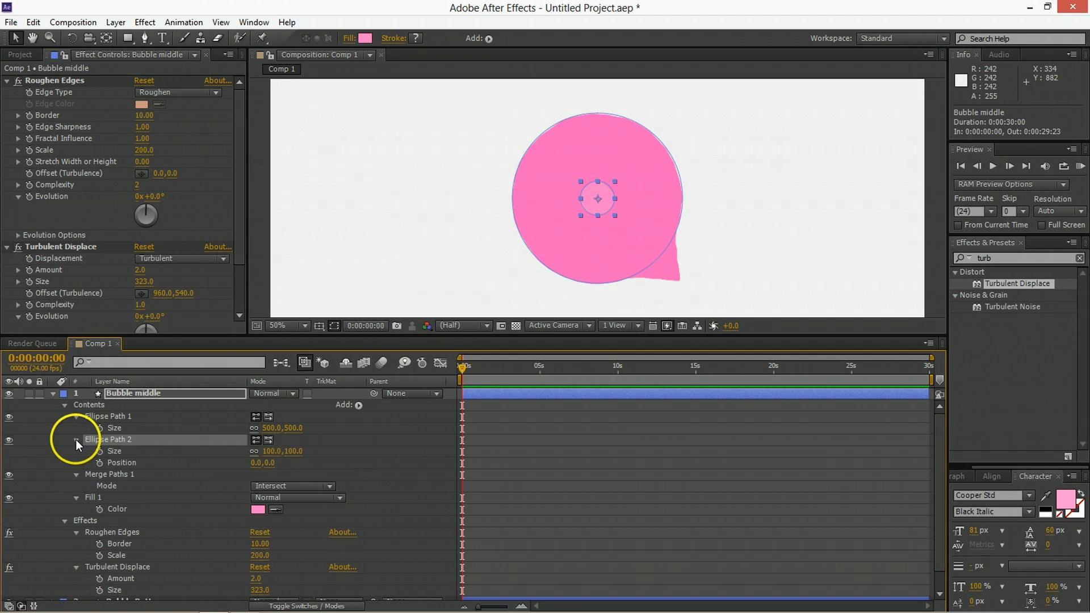
left_click(108, 416)
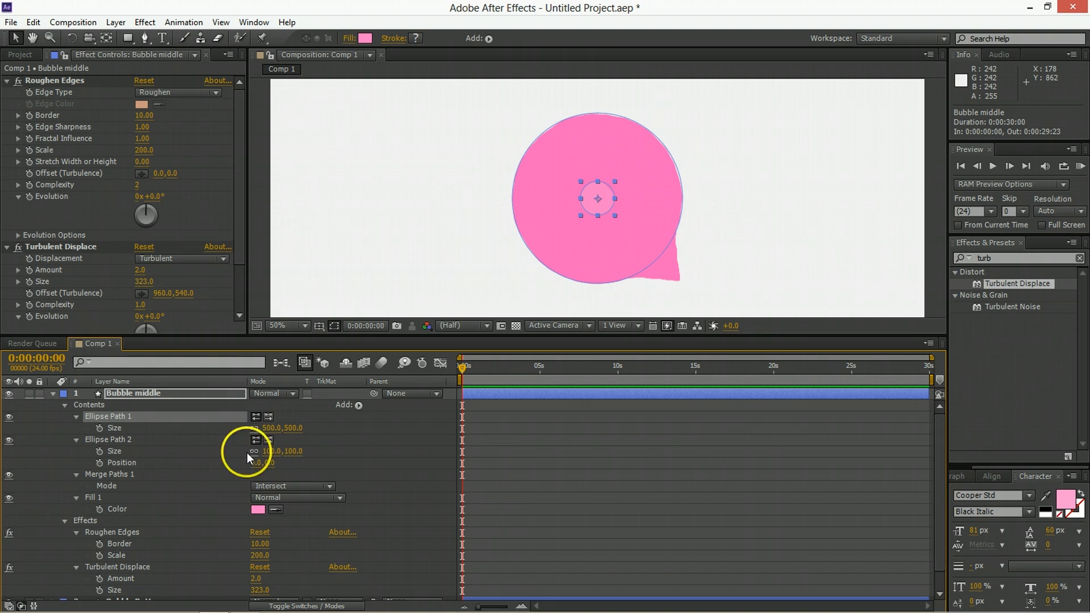
left_click(125, 444)
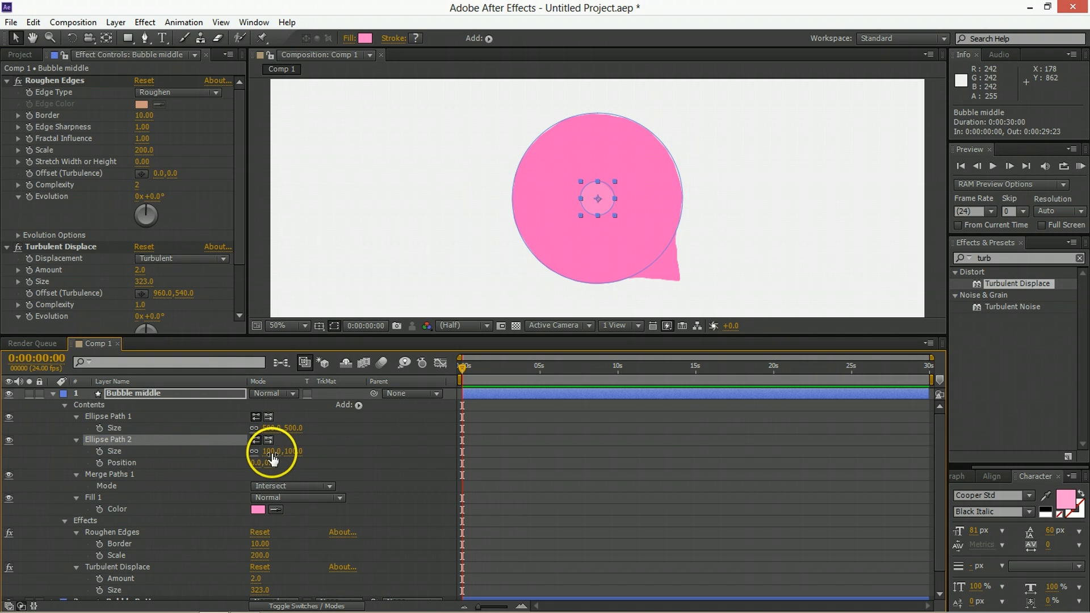
left_click(256, 463)
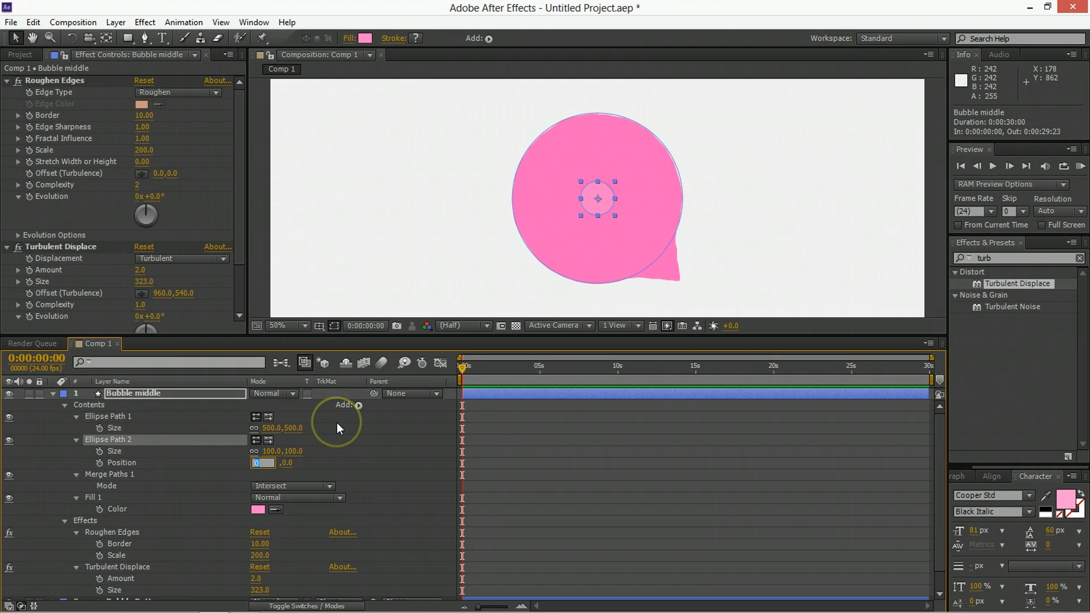
key("BackSpace")
type("-25")
key("Tab")
type("-25")
key("Return")
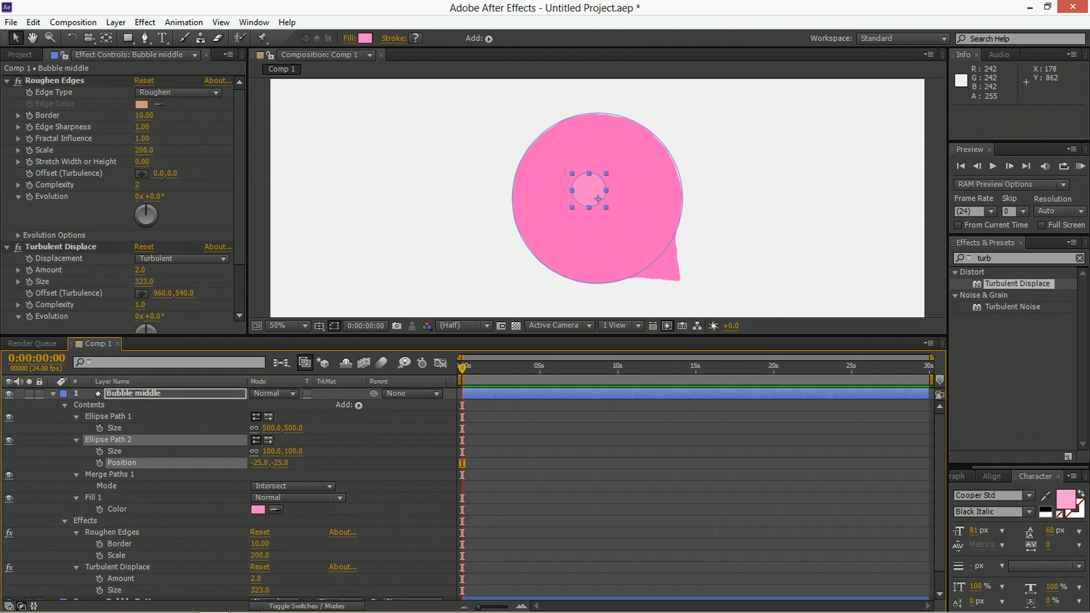
Set the size of Bubble middle's second ellipse path to 520, 520
left_click(272, 451)
type("520")
key("Return")
left_click(546, 254)
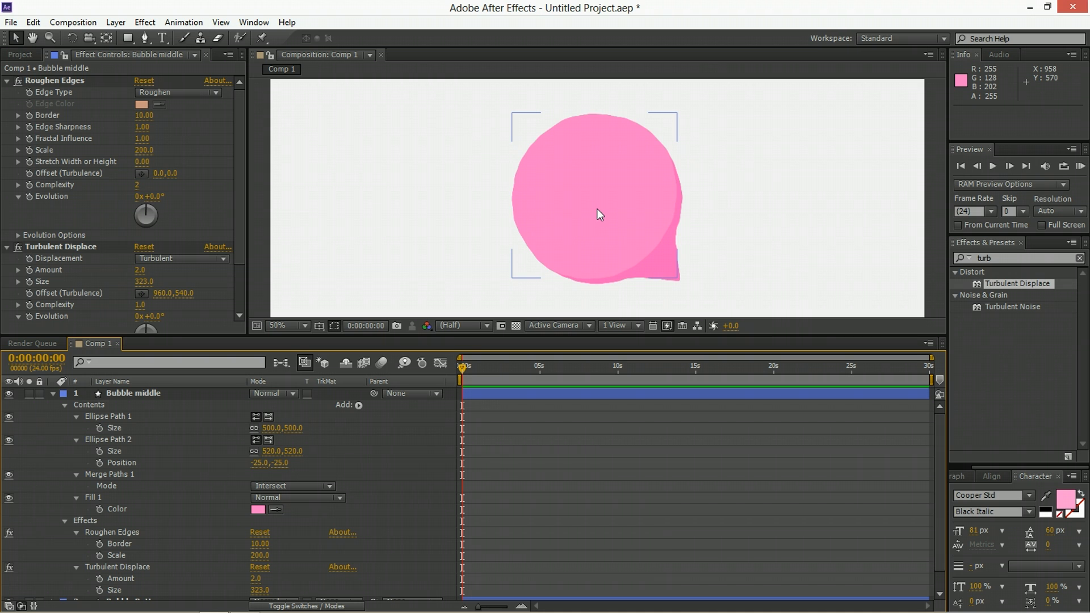
Duplicate the Bubble middle layer and rename the copy Bubble top
left_click(139, 394)
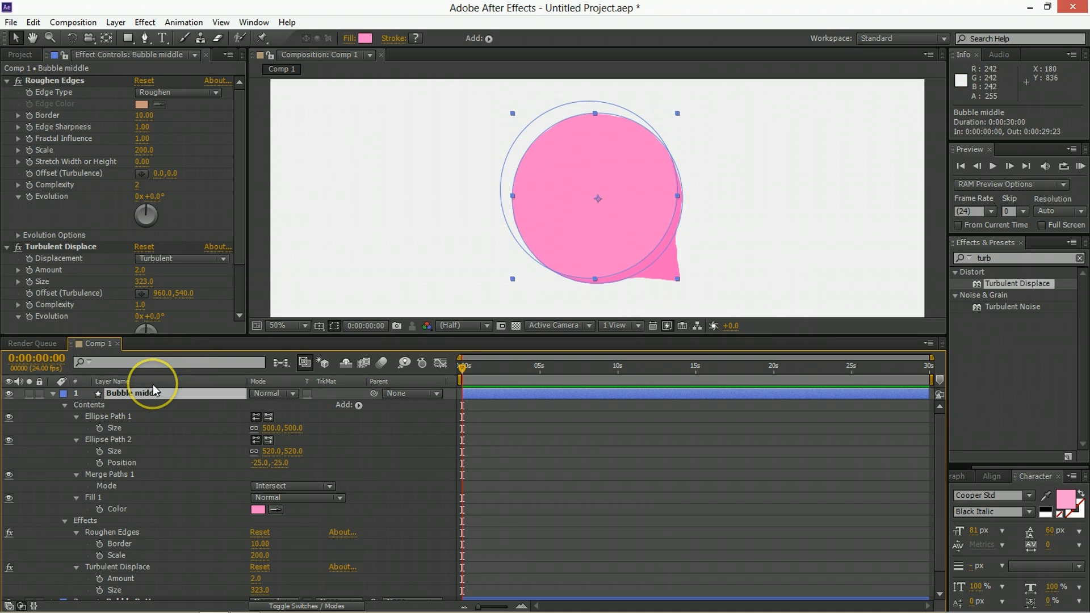
key("ctrl+d")
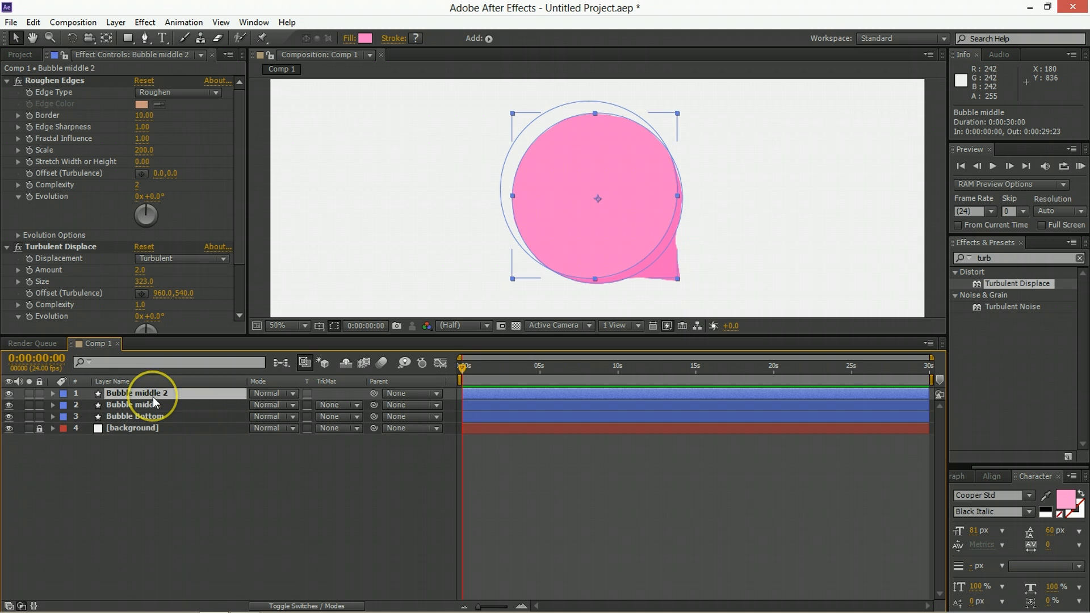
key("Return")
type("Bubble top")
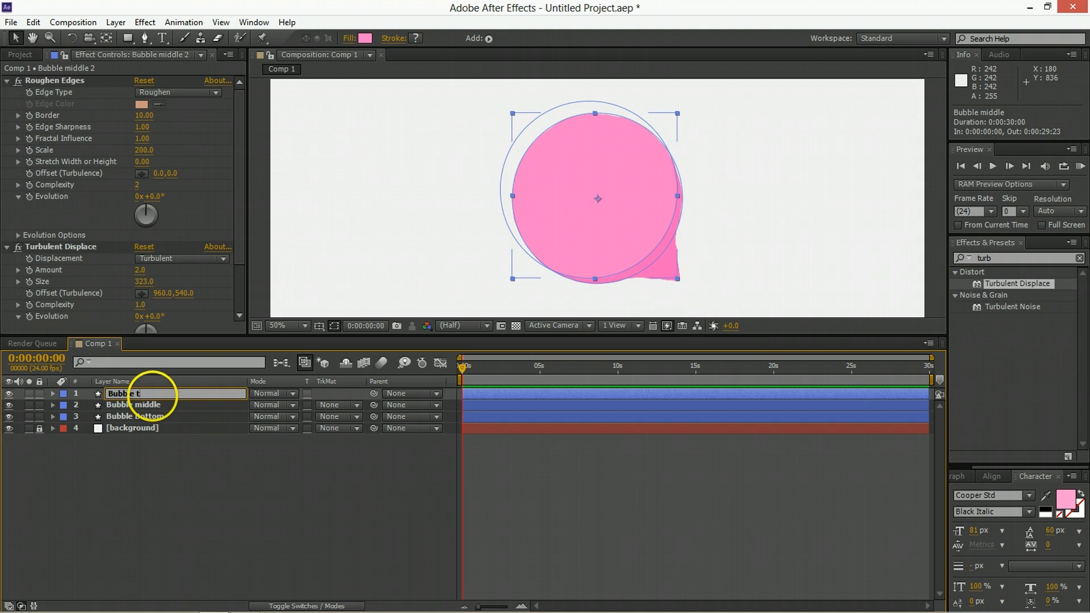
key("Return")
Reveal Bubble top's modified properties and set the position of Ellipse Path 2 to -100, -100
key("u")
key("u")
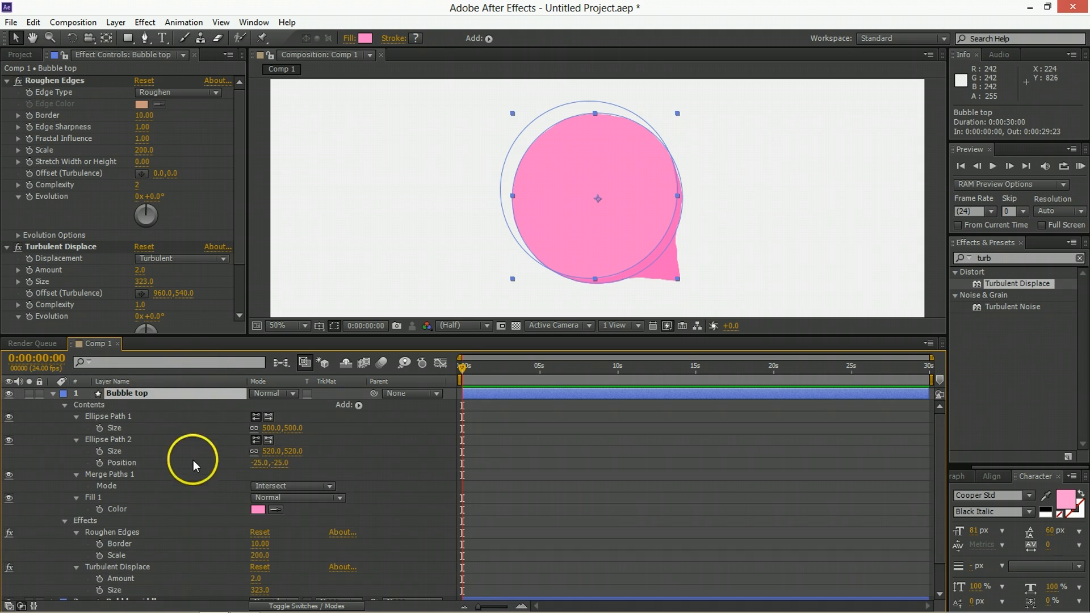
left_click(262, 468)
type("-110")
key("Tab")
type("-100")
key("Return")
Set the size of Bubble top's second ellipse path to 200, 200
left_click_drag(268, 451, 279, 455)
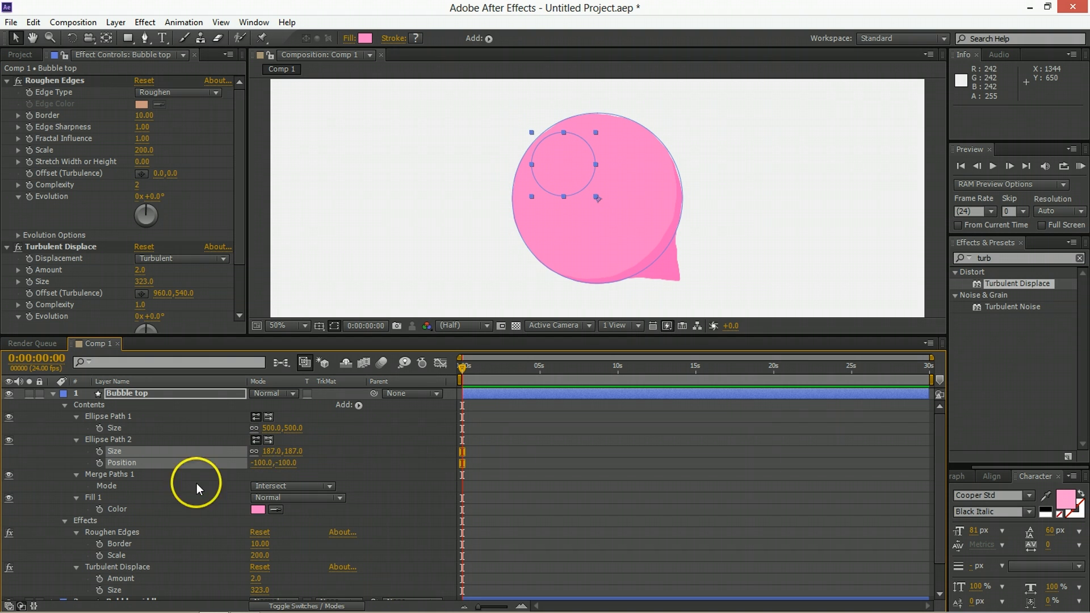
left_click(267, 452)
type("200")
key("Return")
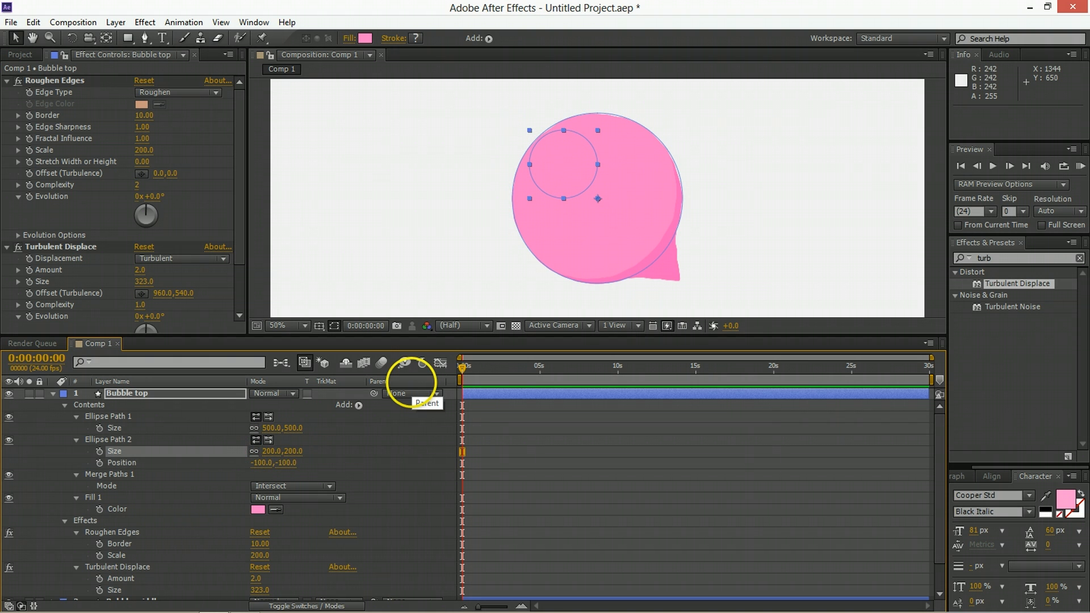
left_click(377, 443)
left_click(501, 394)
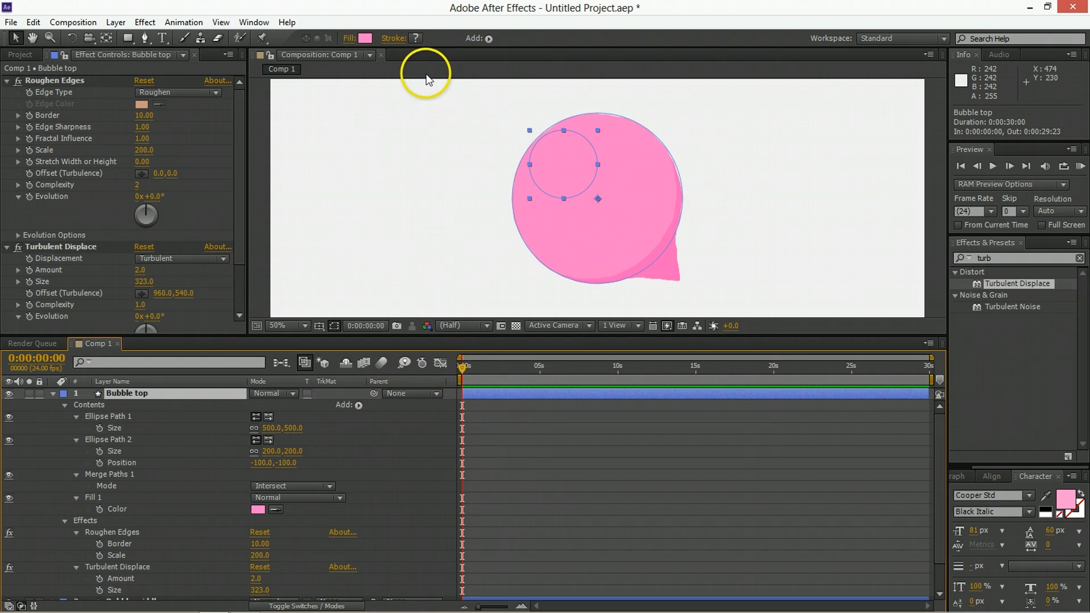
Lighten the Bubble top layer's fill colour by setting its saturation to 40%, and collapse the layer
left_click(365, 38)
left_click(384, 328)
type("40")
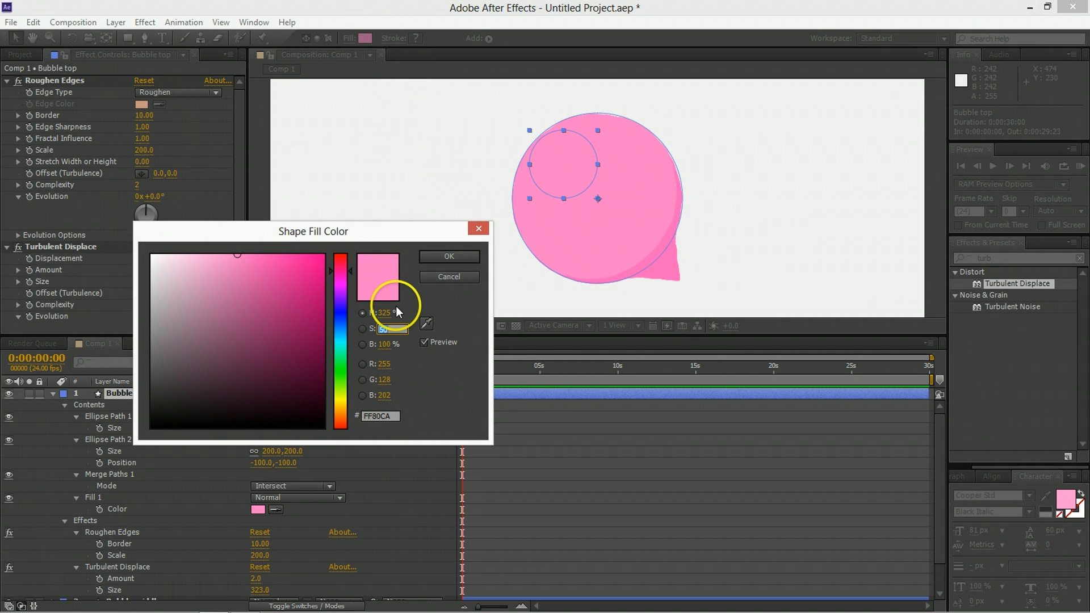
key("Return")
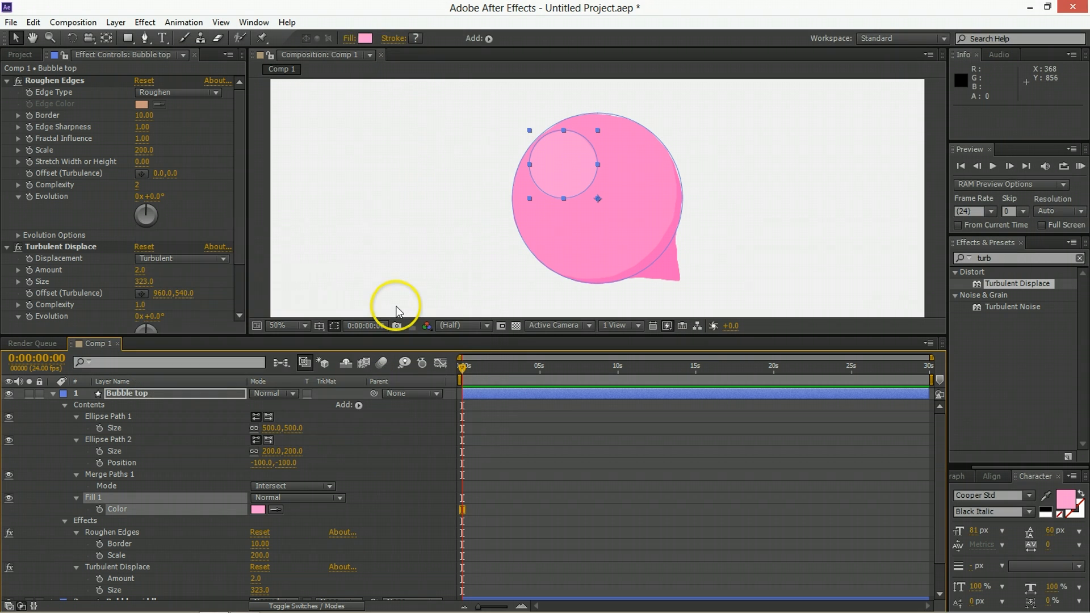
left_click(419, 369)
scroll(613, 236, "down", 1)
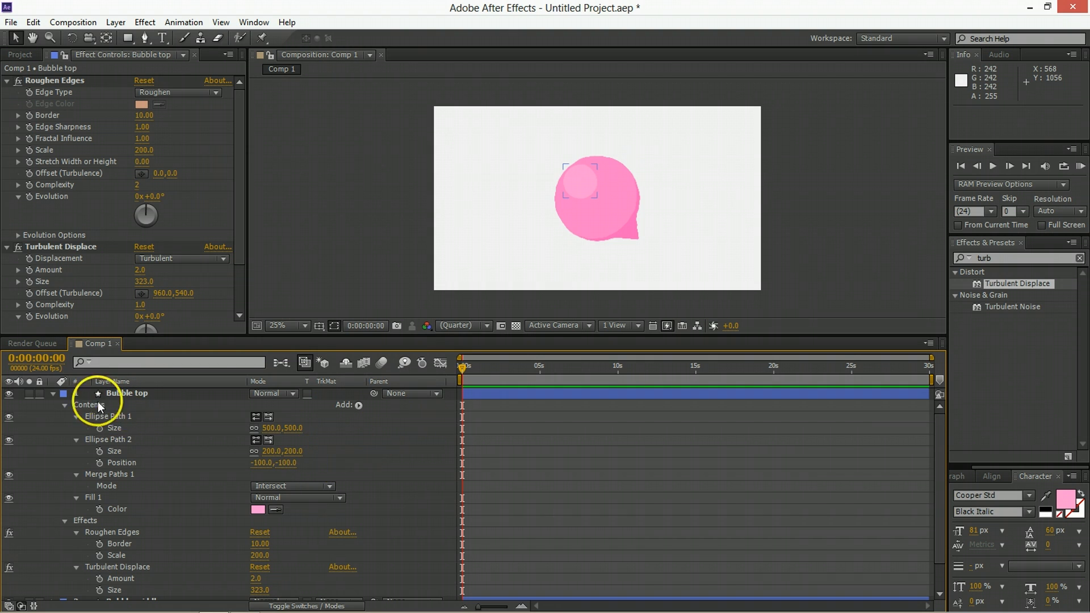
left_click(53, 393)
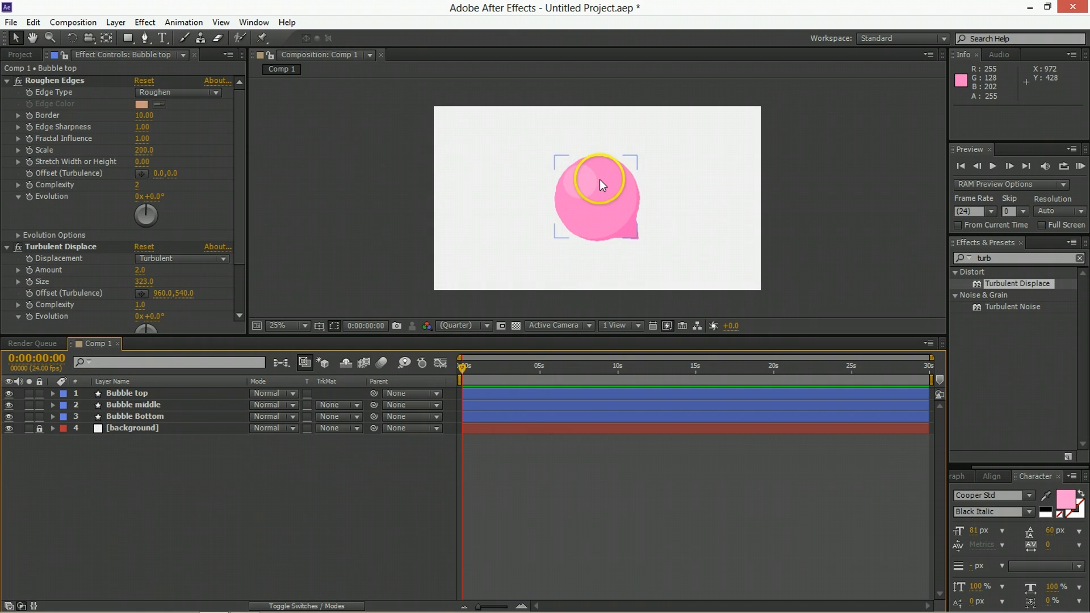
scroll(600, 179, "up", 1)
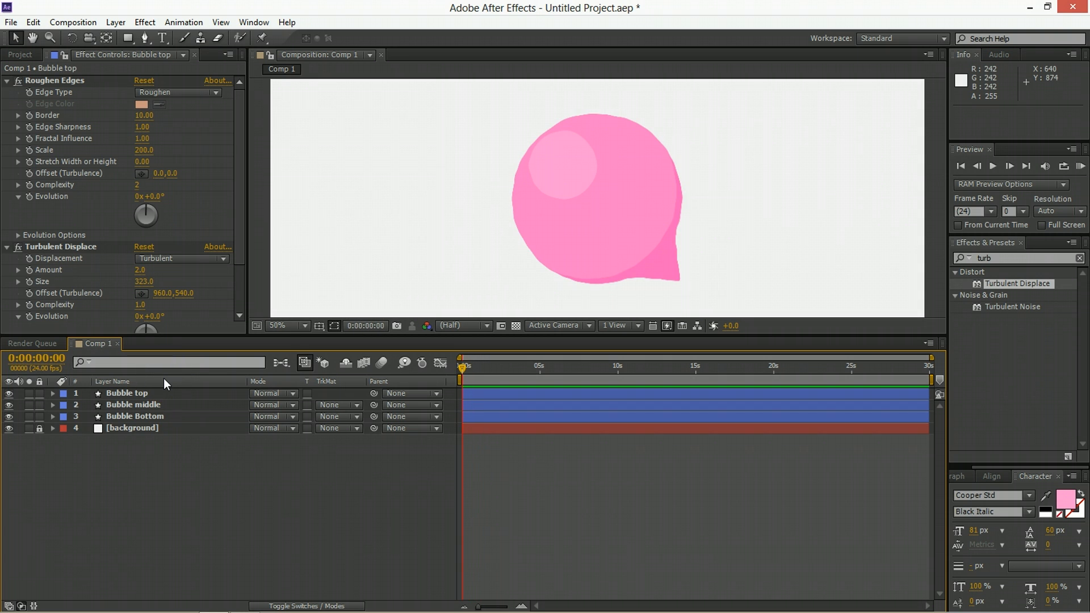
At 0:00:02:12, add Size and Position keyframes to Ellipse Path 2 in both the Bubble top and Bubble middle layers
key("space")
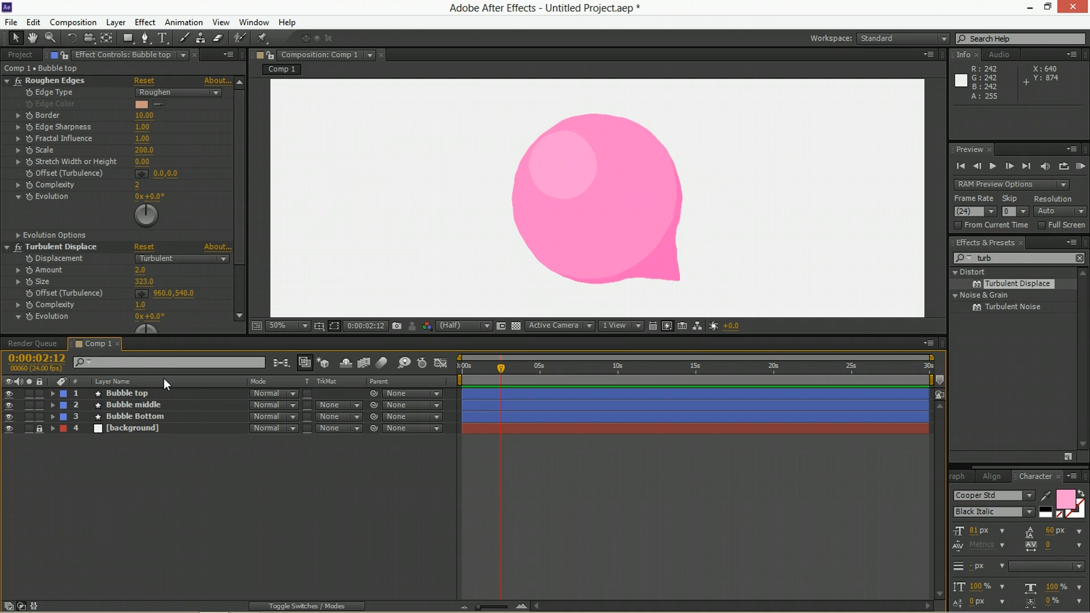
key("u")
key("u")
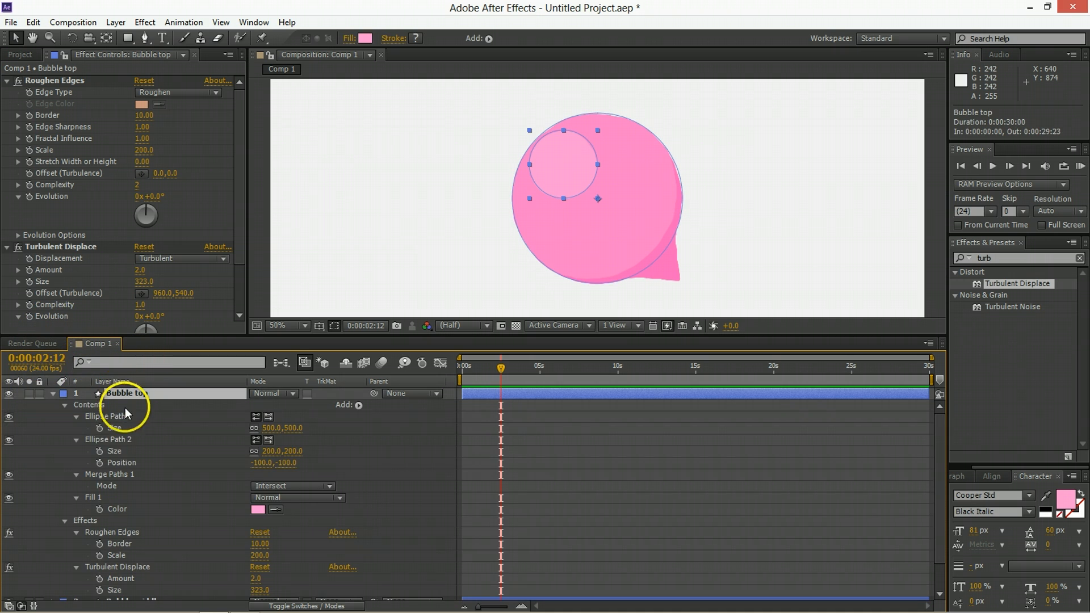
left_click(112, 439)
left_click(100, 452)
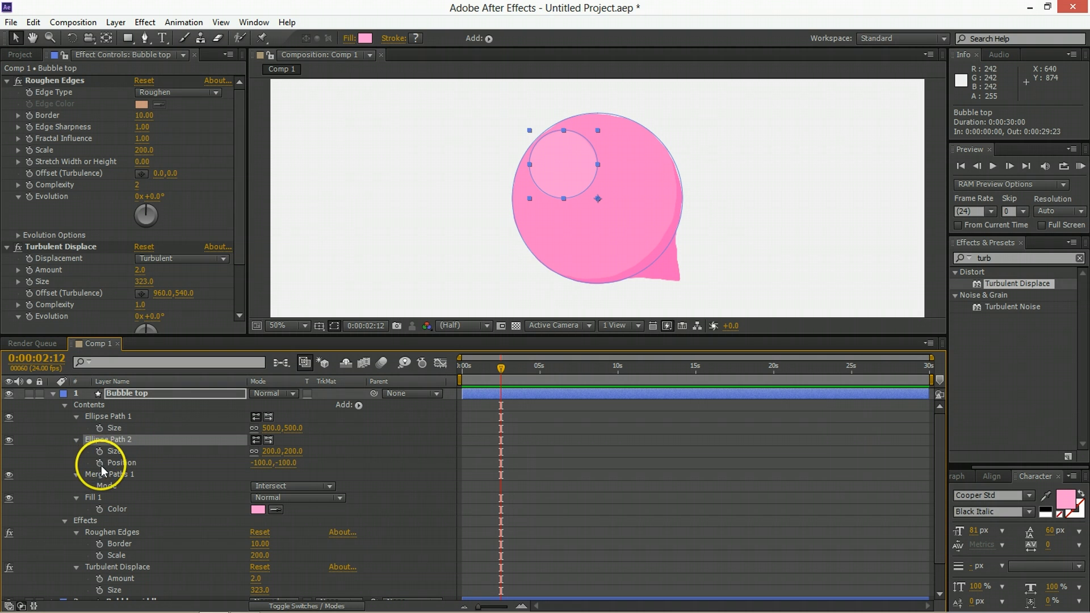
left_click(100, 463)
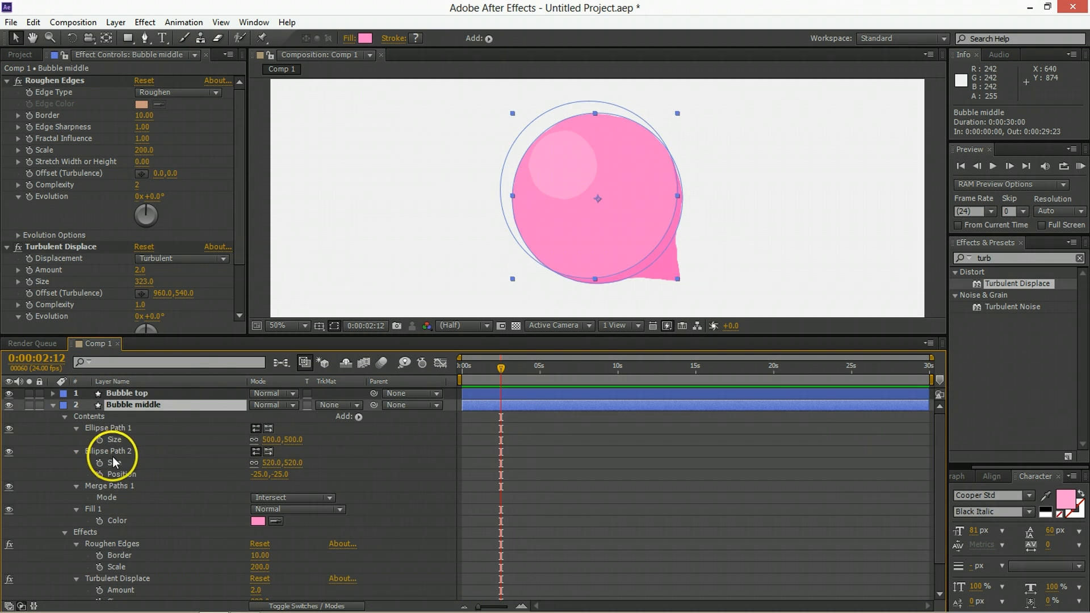
left_click_drag(101, 463, 100, 475)
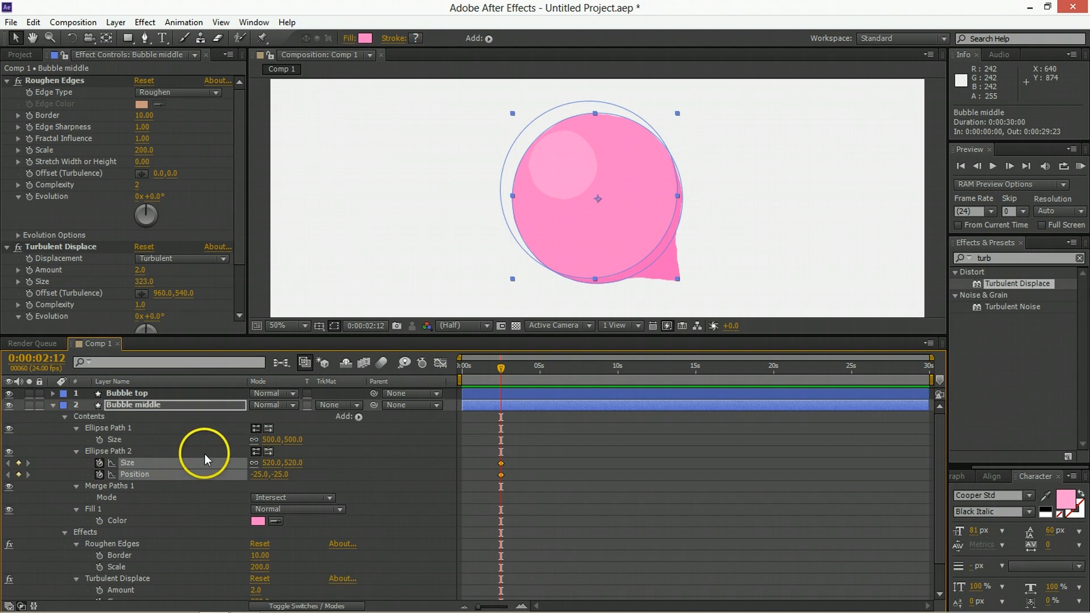
Collapse Bubble middle and add a Scale keyframe to the Bubble Bottom layer at 0:00:02:12
key("u")
left_click(136, 419)
key("s")
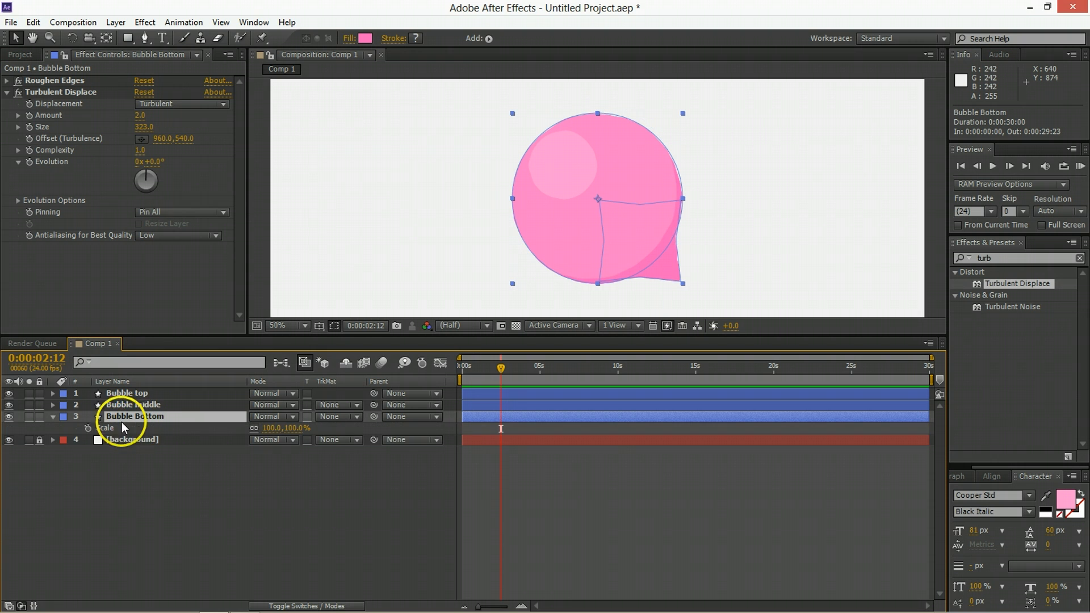
left_click(88, 429)
Reveal only the keyframed properties of the Bubble top, Bubble middle and Bubble Bottom layers
left_click(509, 396, "shift")
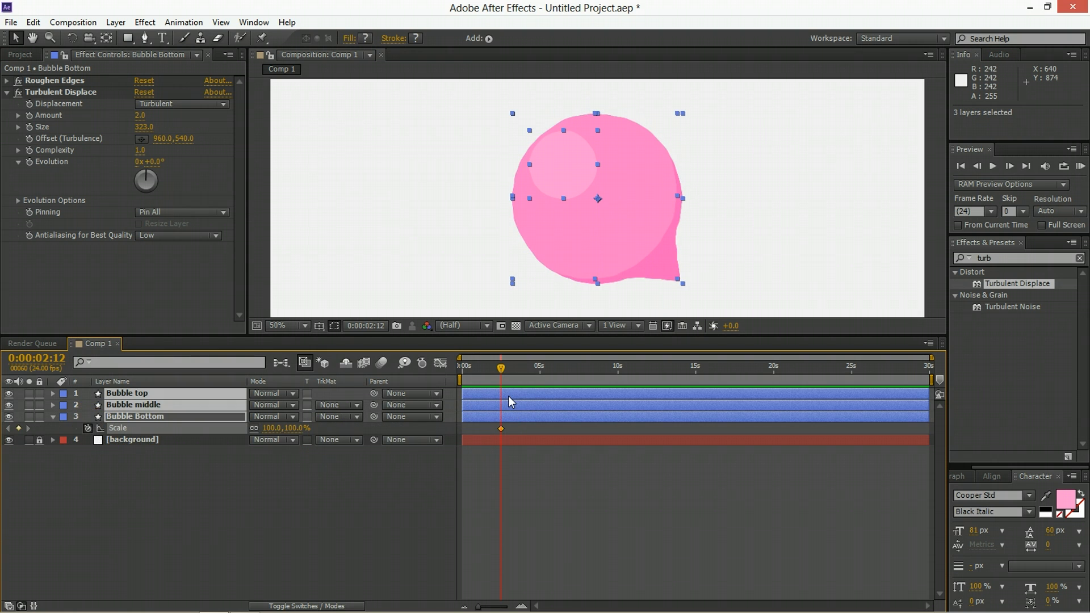
key("u")
key("u")
left_click(529, 536)
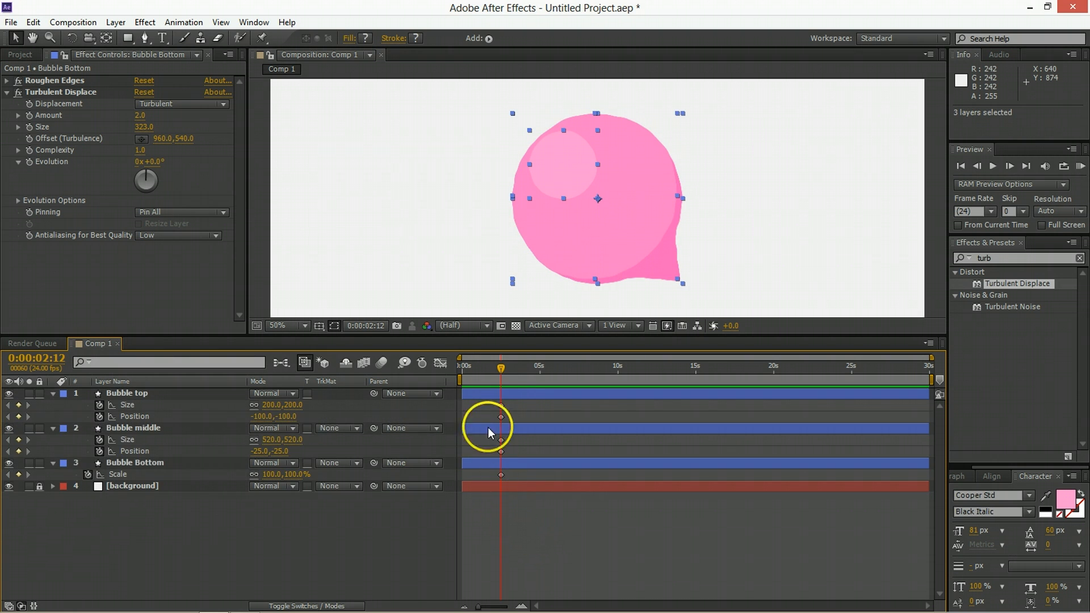
Select the keyframes of all three bubble layers, move the current time to 0:00:00:00, and deselect everything
scroll(499, 404, "up", 4)
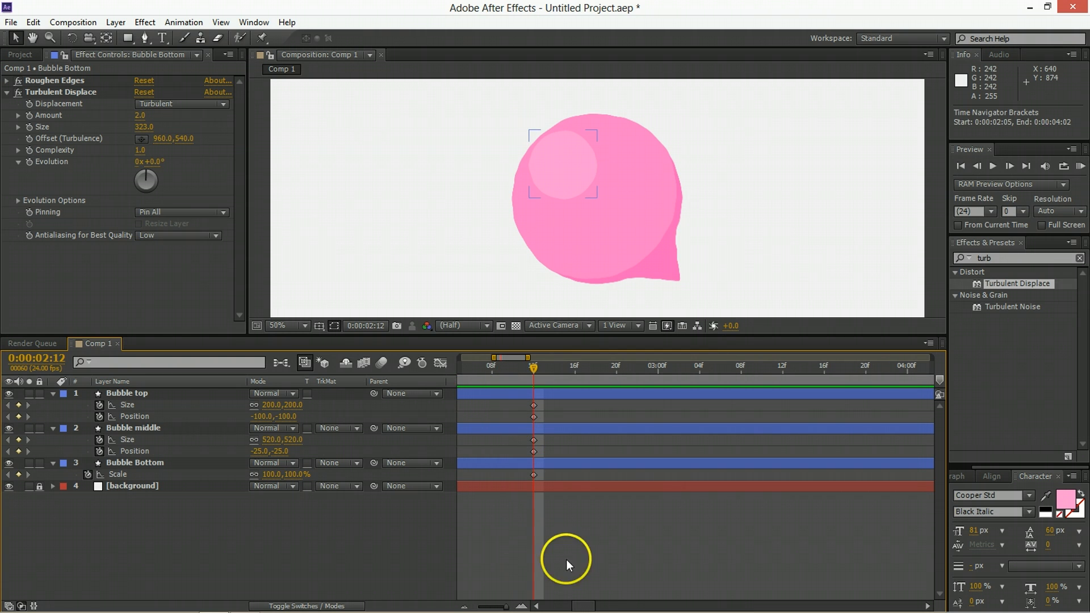
left_click_drag(585, 607, 549, 607)
scroll(574, 529, "down", 3)
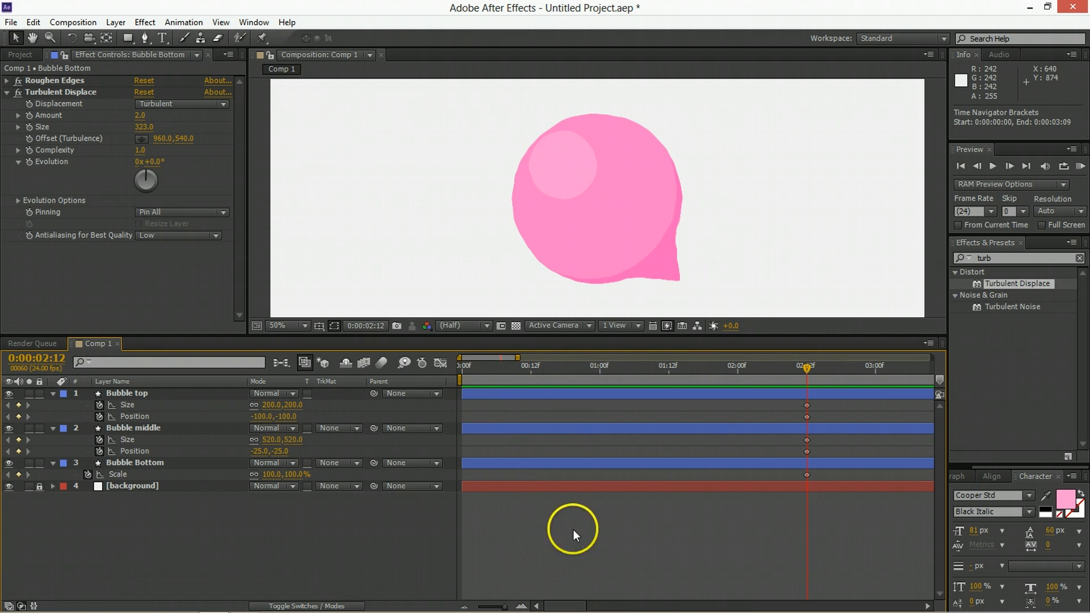
left_click(625, 157)
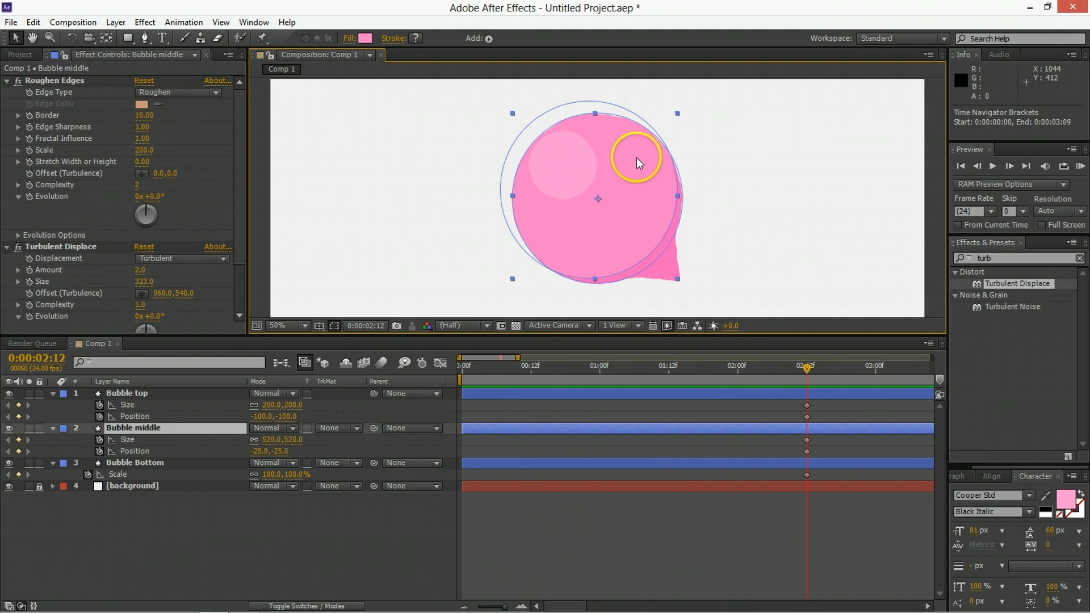
left_click(831, 519)
left_click_drag(820, 405, 795, 481)
key("shift+Page_Up")
key("shift+Page_Up")
key("shift+Page_Up")
key("shift+Page_Up")
key("shift+Page_Up")
key("shift+Page_Up")
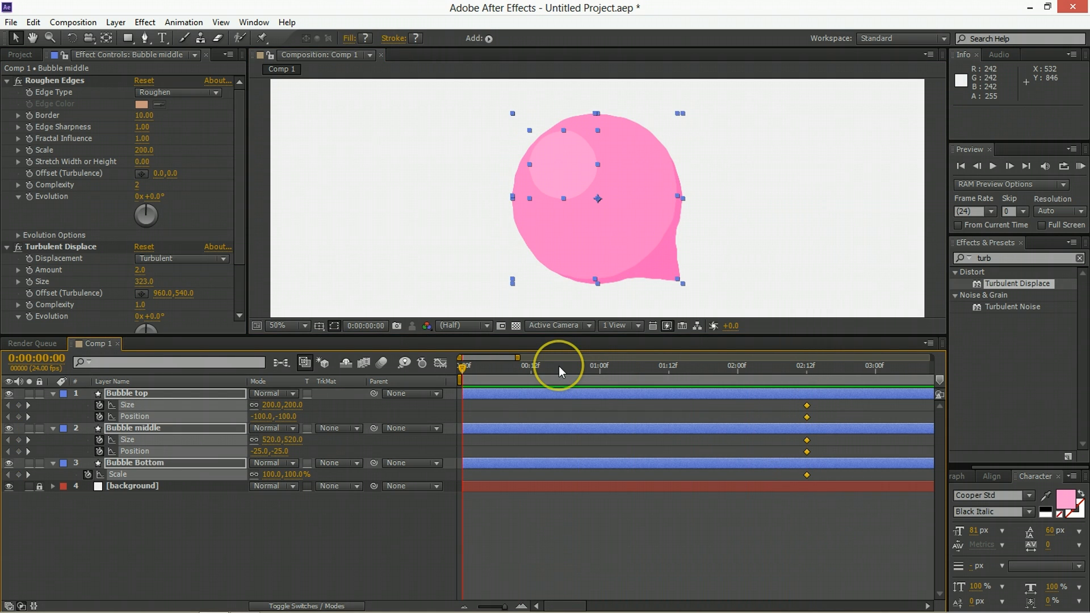
left_click(525, 506)
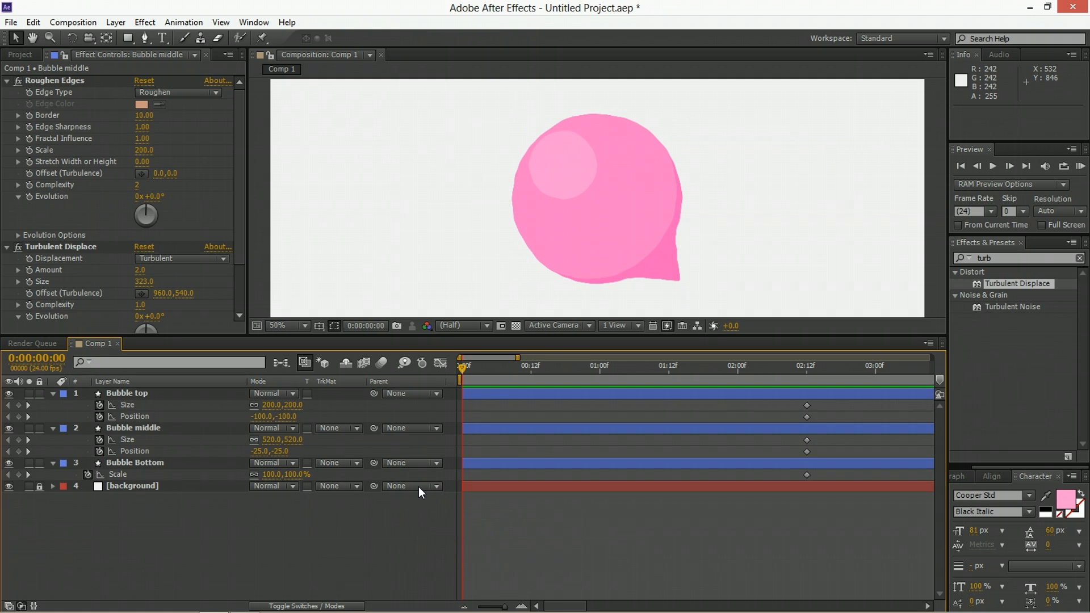
At the start of the composition, set Bubble top's keyframed ellipse position to 0, 0
left_click(223, 417)
left_click(263, 416)
type("0")
key("Tab")
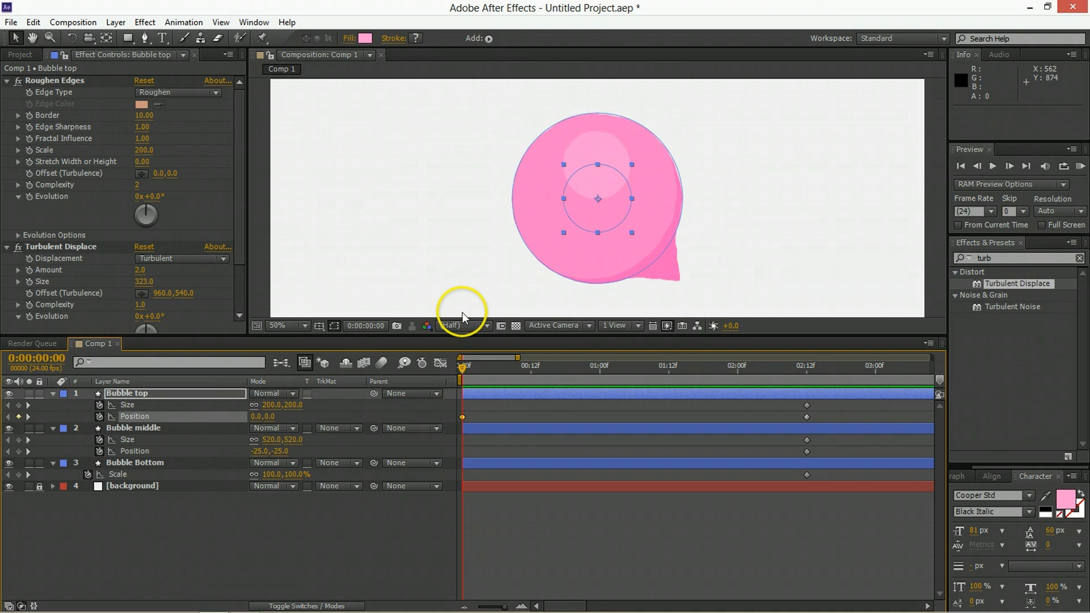
type("0")
key("Return")
At 0:00:00:00, set Bubble middle's keyframed ellipse position to 0, 0
left_click(255, 451)
type("0")
key("Tab")
type("0")
key("Return")
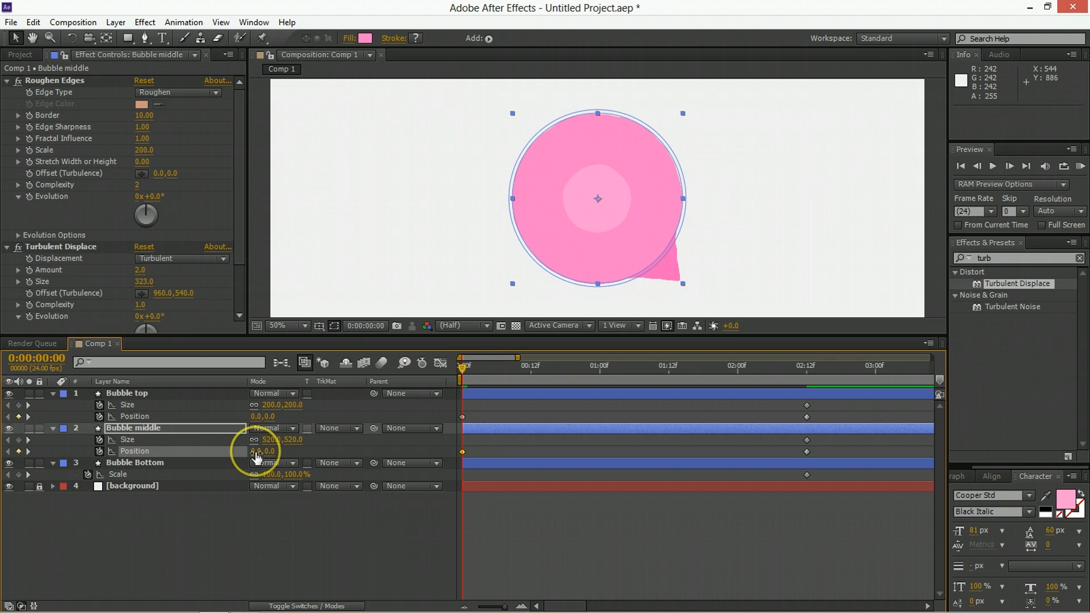
Set the keyframed ellipse sizes of Bubble top and Bubble middle to 0, 0 at the start of the composition
left_click(271, 404)
type("0")
key("Tab")
key("Tab")
key("Tab")
key("Tab")
type("0")
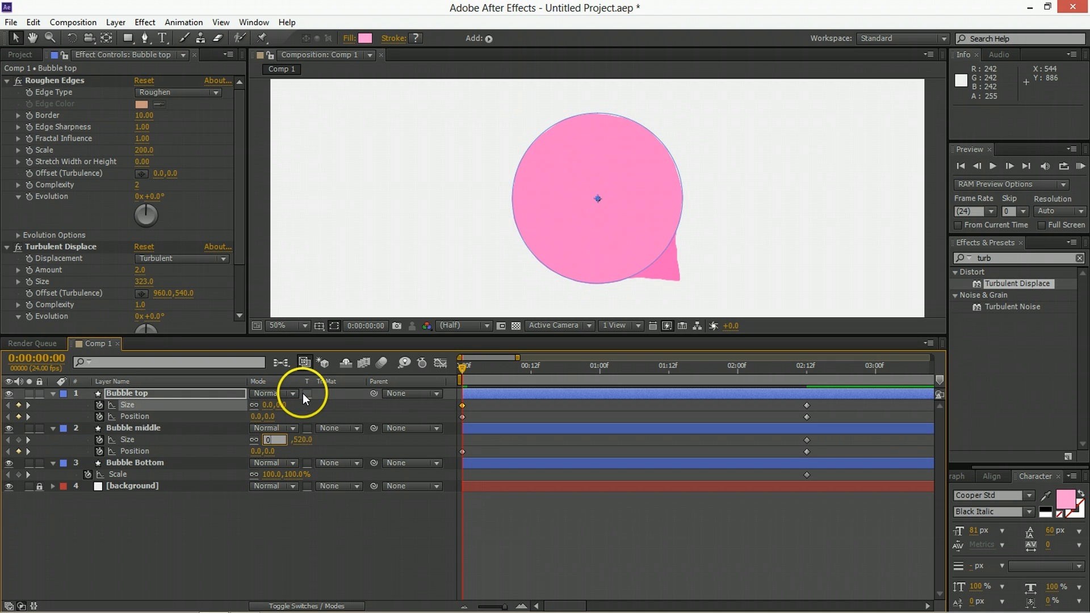
key("Return")
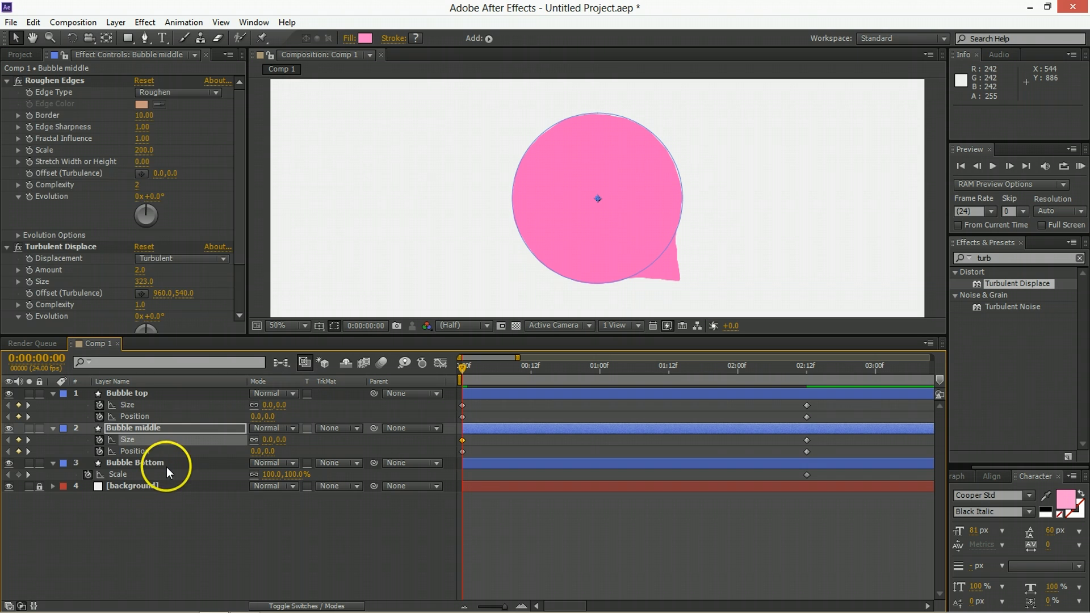
Set Bubble Bottom's scale to 0% at 0:00:00:00 and preview the growth animation
left_click(115, 466)
left_click(270, 476)
type("0")
key("Return")
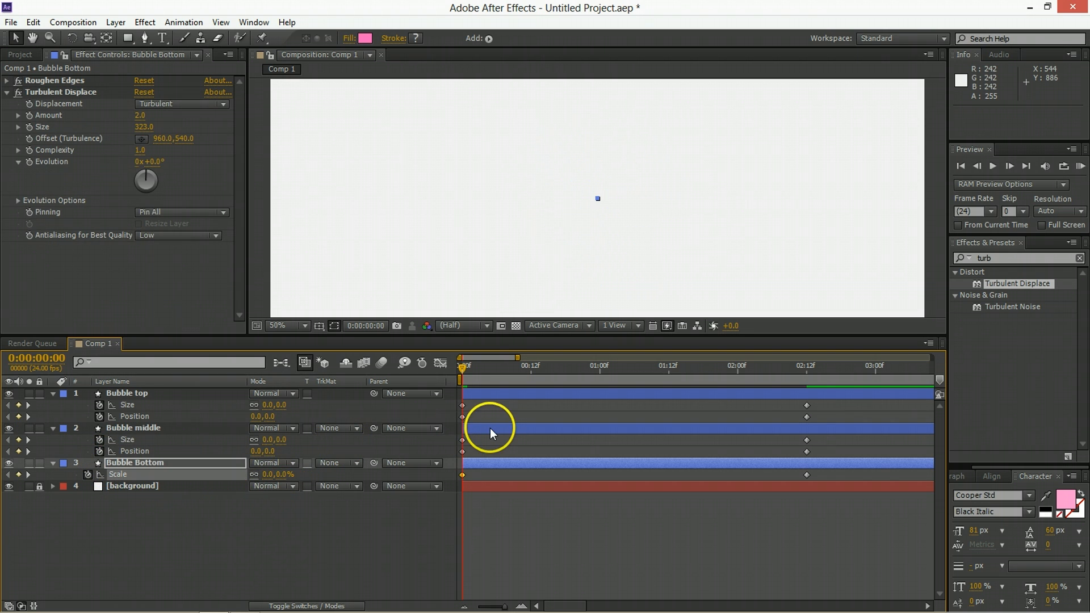
key("space")
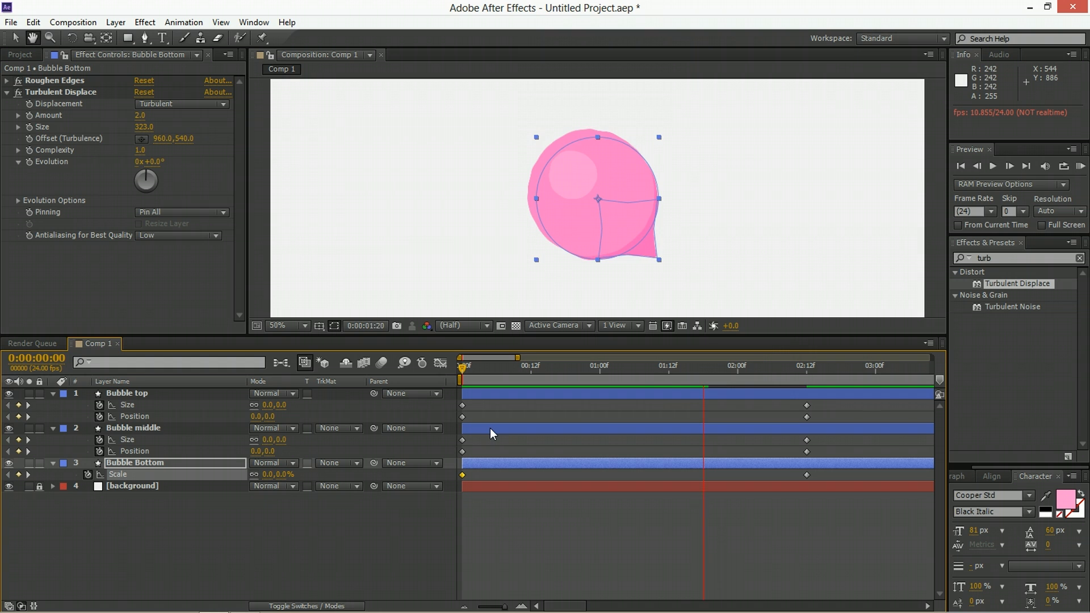
At 0:00:02:12, move Bubble Bottom's anchor point to the tip of the bubble's tail and check the growth by scrubbing
left_click(803, 372)
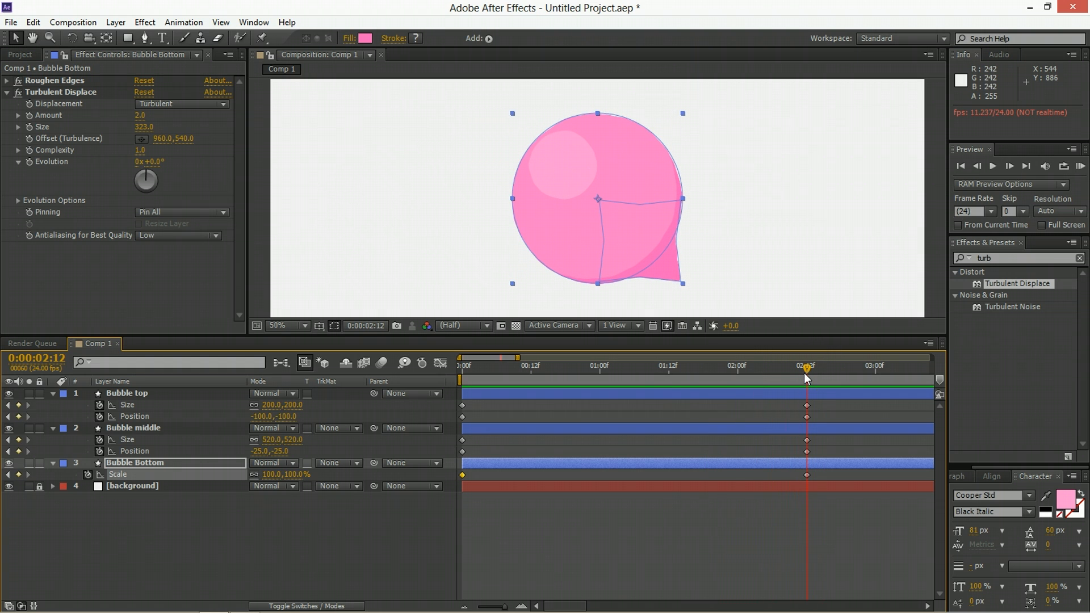
left_click(799, 372)
left_click(398, 519)
left_click(806, 367)
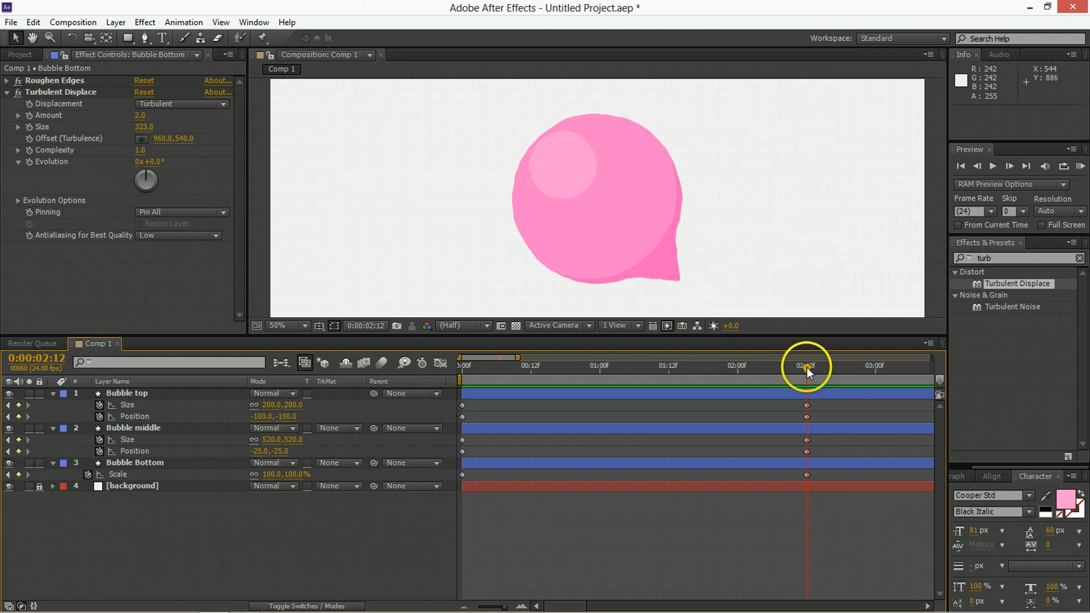
left_click(556, 176)
left_click(671, 276)
left_click(847, 463)
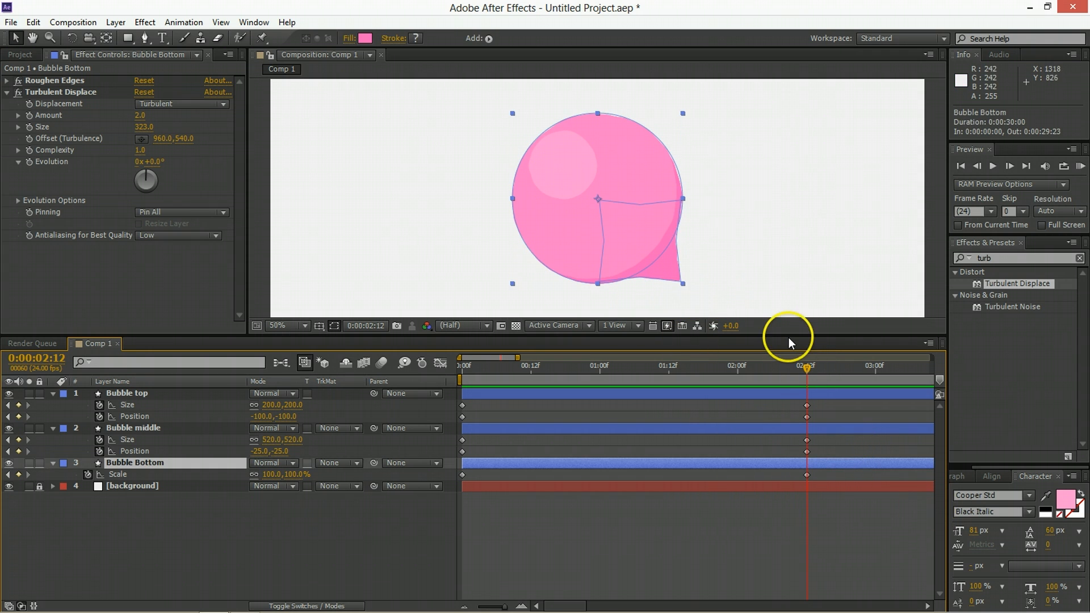
left_click(106, 37)
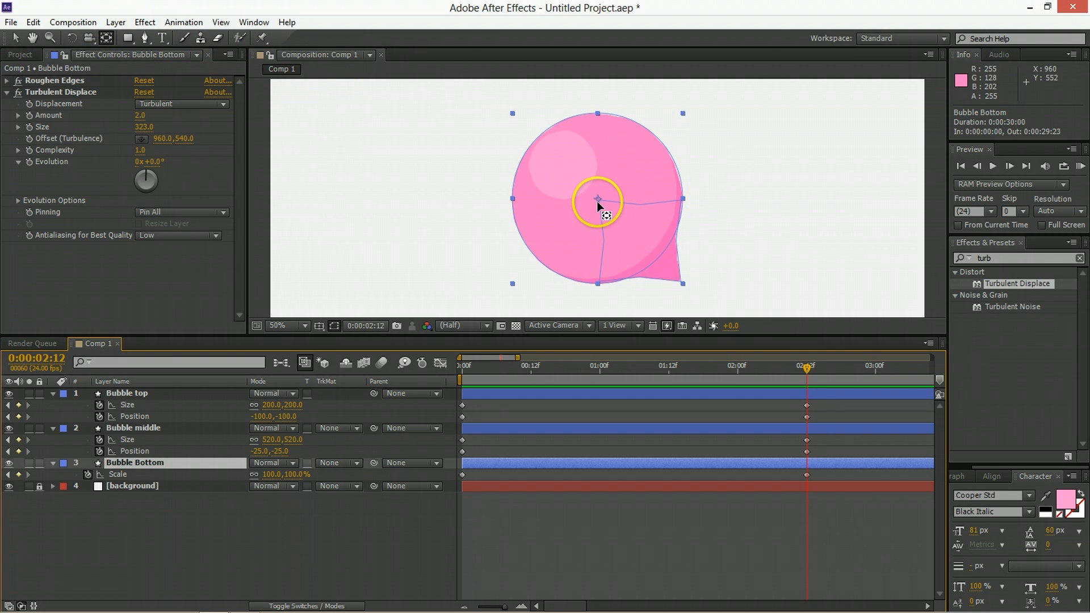
mouse_move(596, 198)
left_mouse_down()
mouse_move(621, 252)
mouse_move(680, 281)
left_mouse_up()
left_click_drag(807, 368, 579, 366)
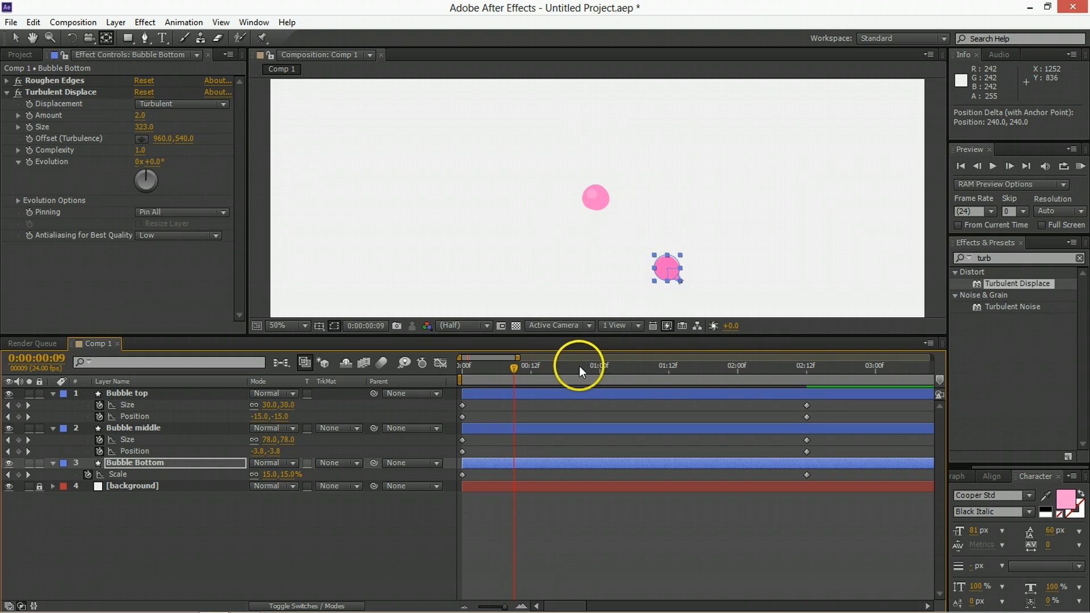
left_click_drag(747, 374, 807, 372)
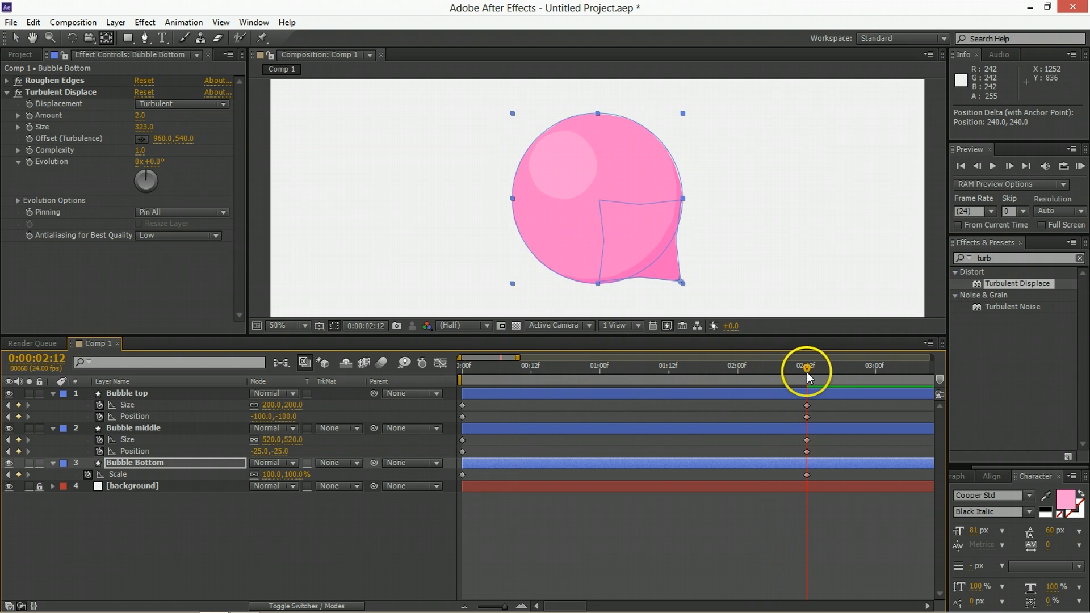
key("v")
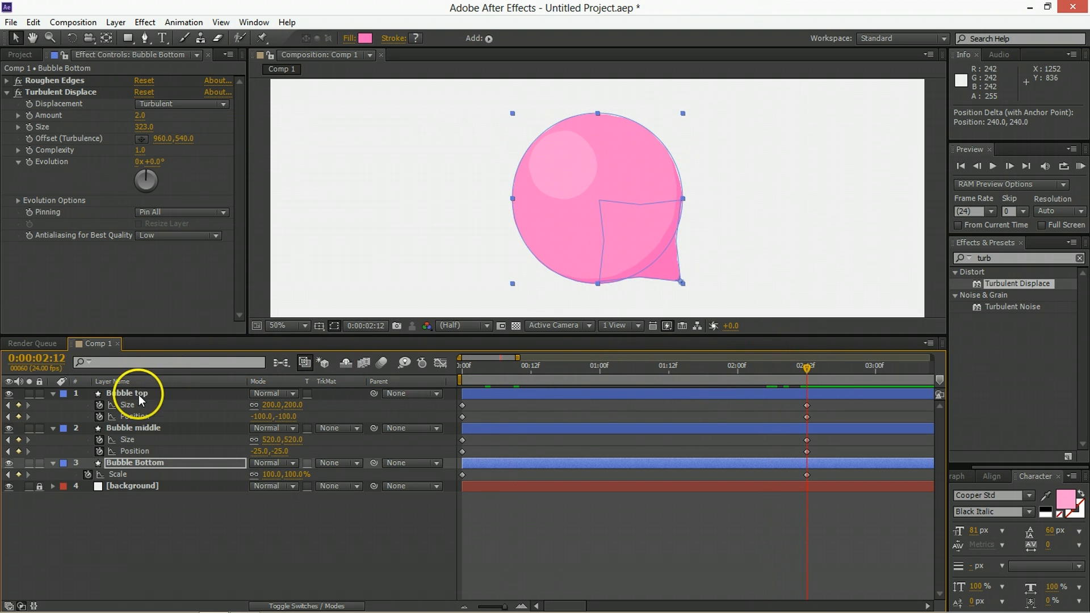
Parent Bubble top and Bubble middle to Bubble Bottom and preview the combined growth
left_click(138, 394)
left_click(142, 427, "shift")
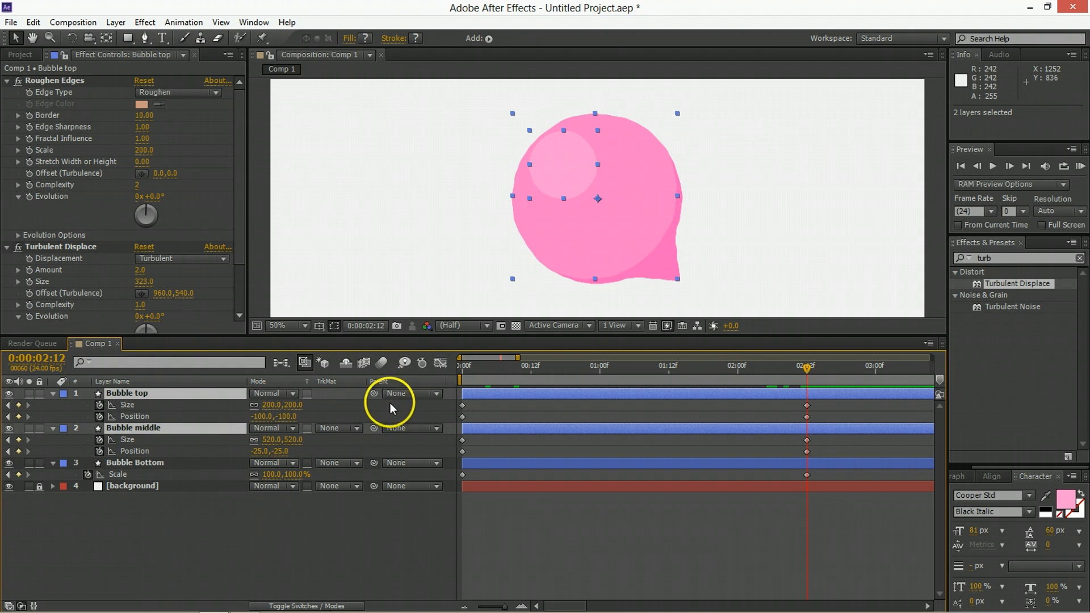
left_click_drag(373, 429, 183, 464)
left_click_drag(582, 377, 653, 366)
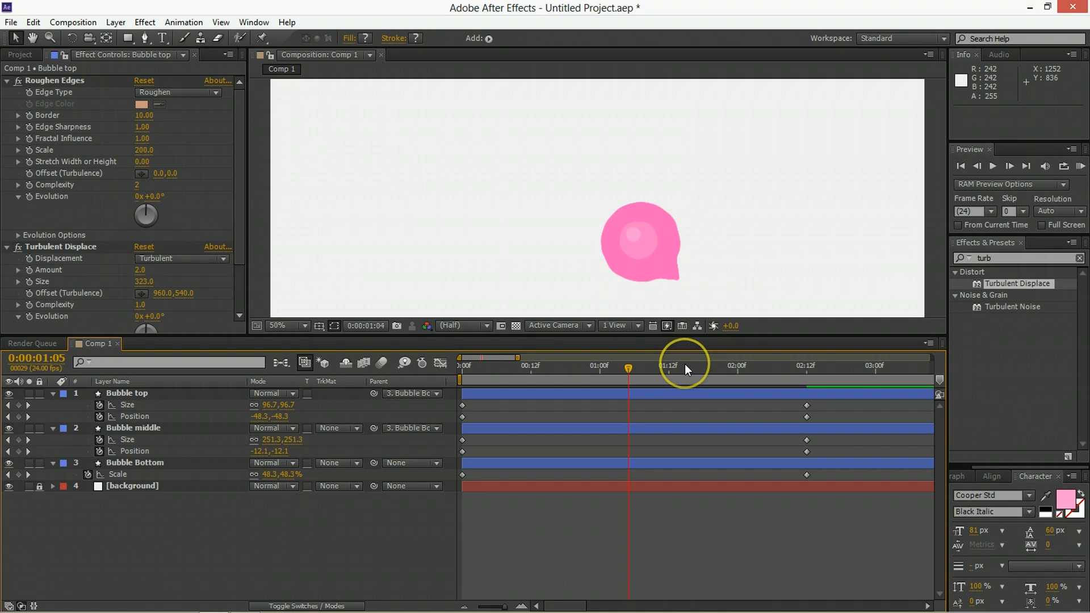
key("space")
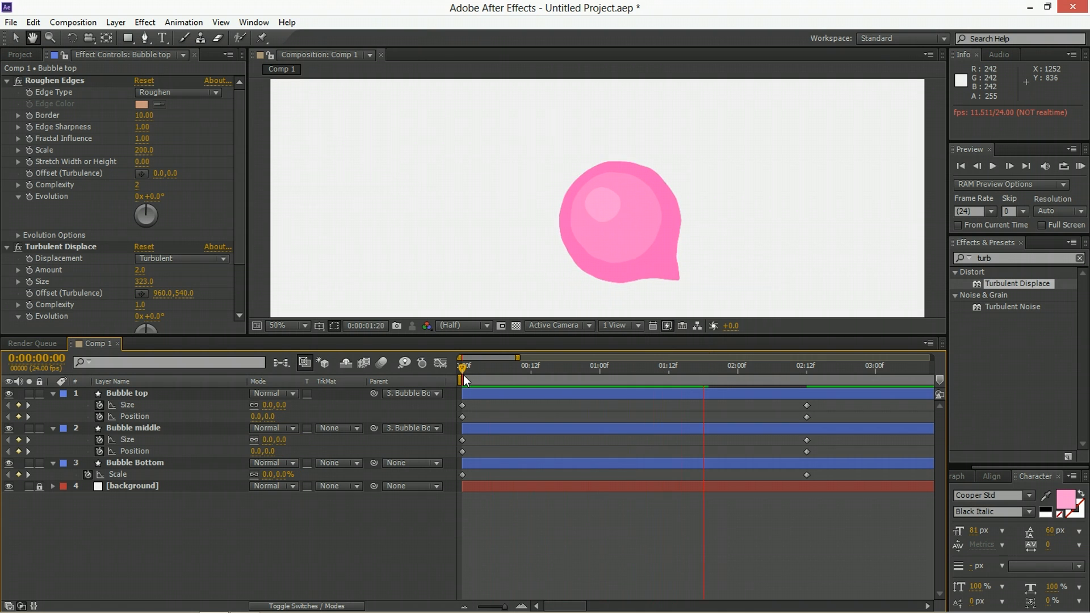
key("space")
Add keyframes at 0:00:00:20 to the animated size, position and scale properties of all three bubble layers
left_click(805, 369)
key("shift")
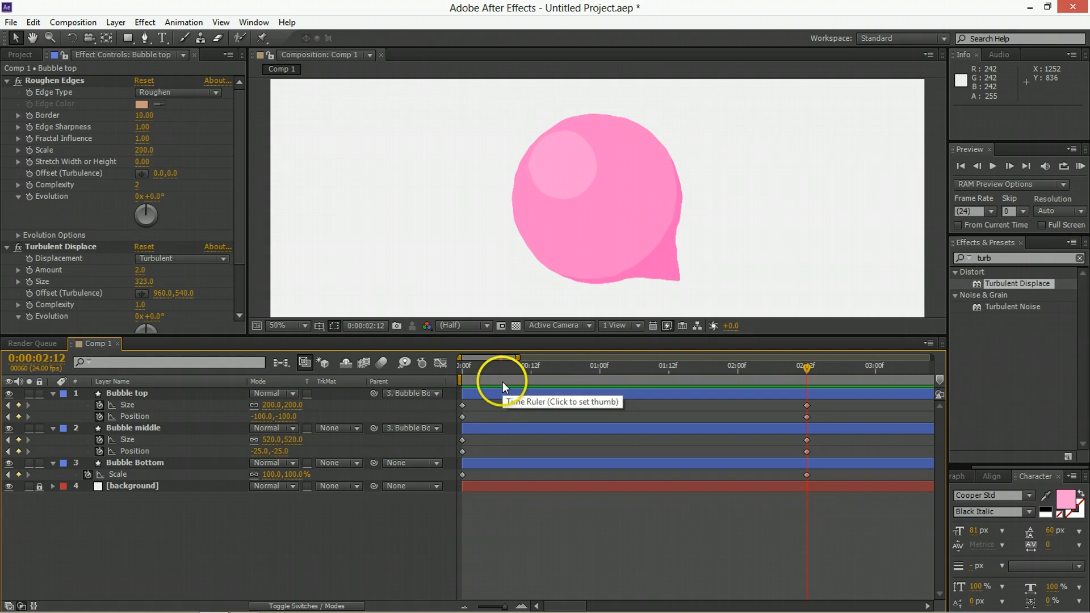
key("shift+Page_Up")
key("Home")
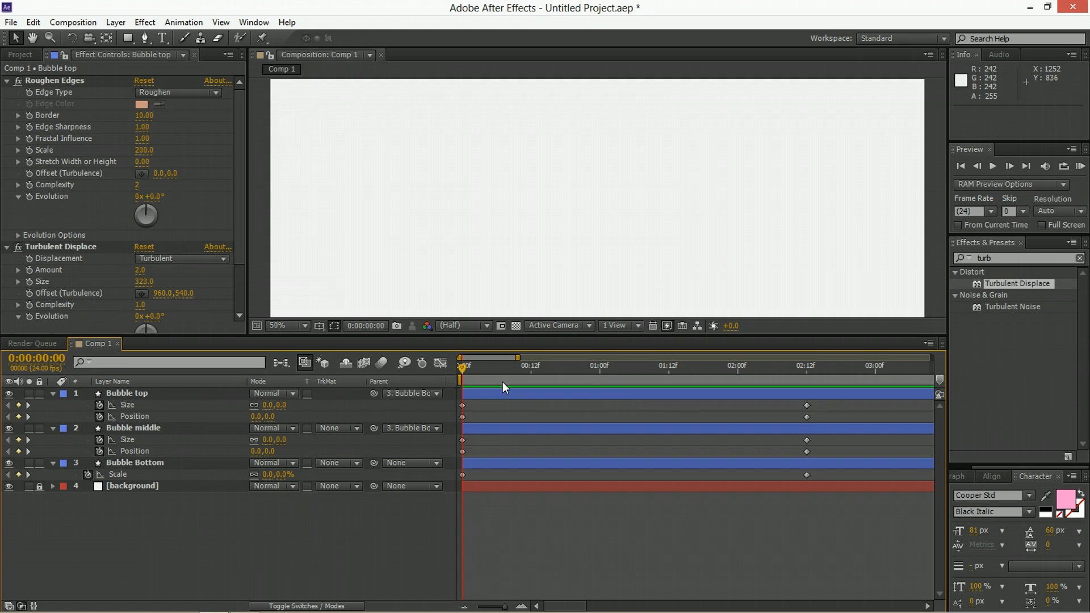
key("shift+Page_Down")
key("shift+Page_Down")
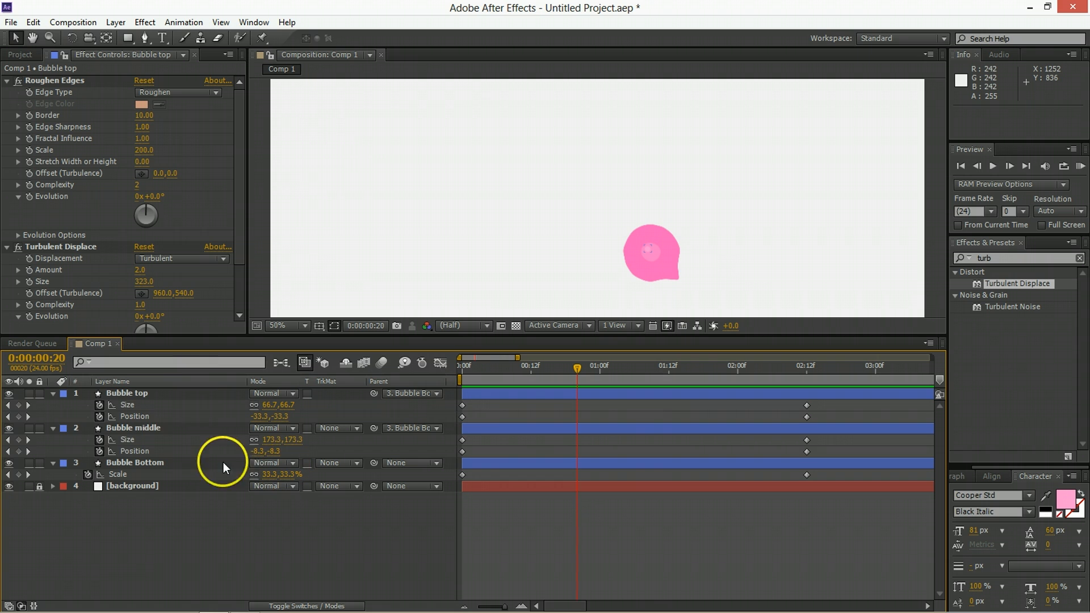
left_click_drag(17, 406, 19, 475)
At 0:00:01:16, add keyframes to every animated property of the three bubble layers and deselect everything
key("shift+Page_Down")
key("shift+Page_Down")
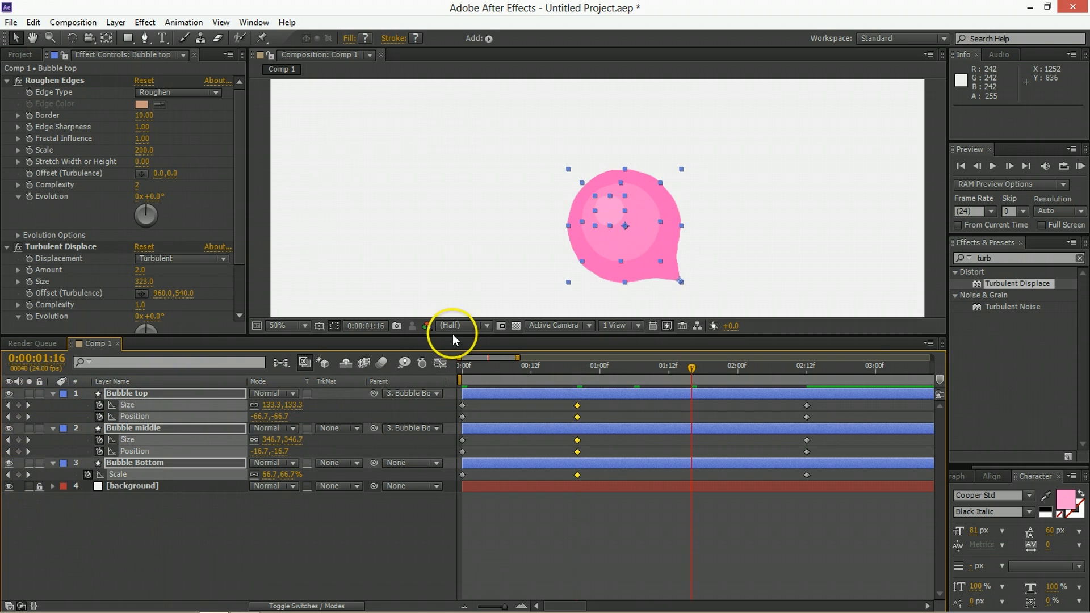
left_click(18, 405)
left_click(19, 475)
left_click(114, 506)
Delete Bubble top's two intermediate pairs of keyframes and move its starting size and position keyframes to 0:00:00:20
left_click(577, 369)
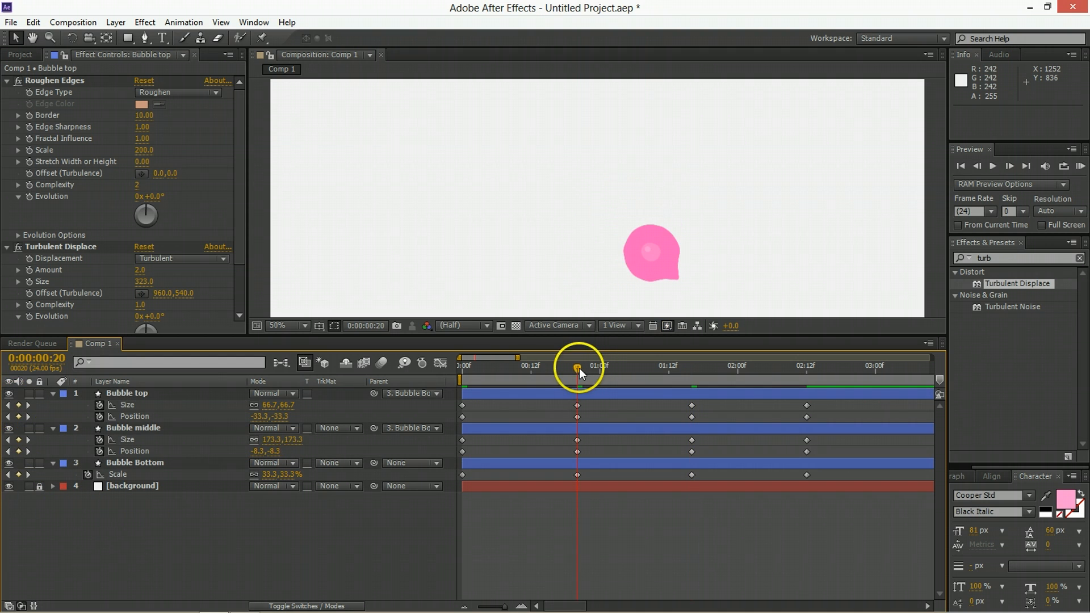
left_click_drag(741, 407, 563, 421)
key("Delete")
left_click_drag(490, 405, 458, 416)
key("ctrl+x")
key("ctrl+v")
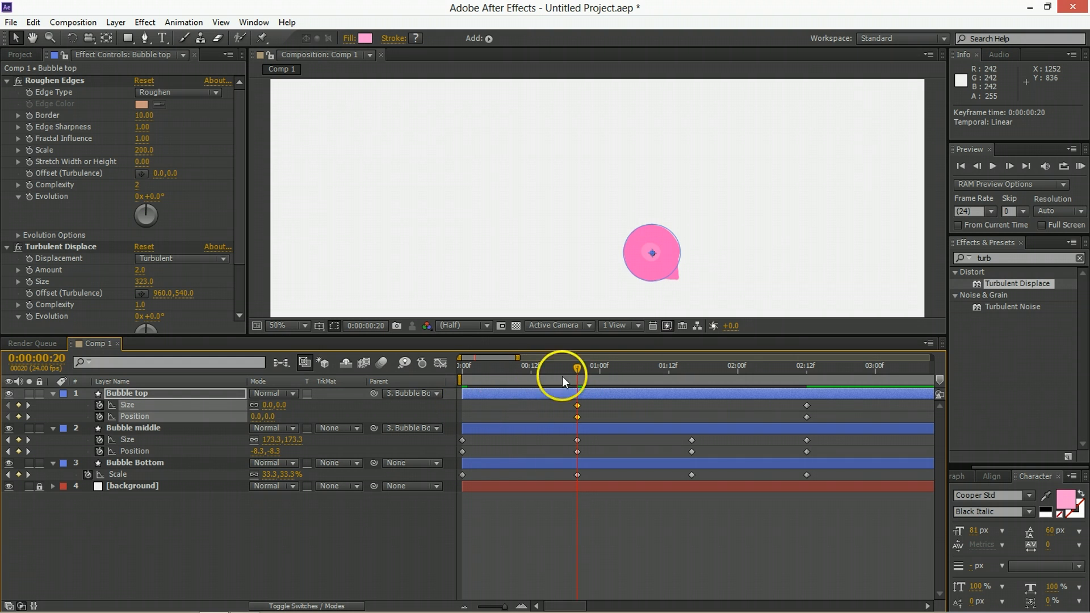
Scrub through the start of the animation and add size and position keyframes to Bubble top at 0:00:01:16
left_click_drag(568, 376, 472, 367)
left_click_drag(558, 370, 566, 378)
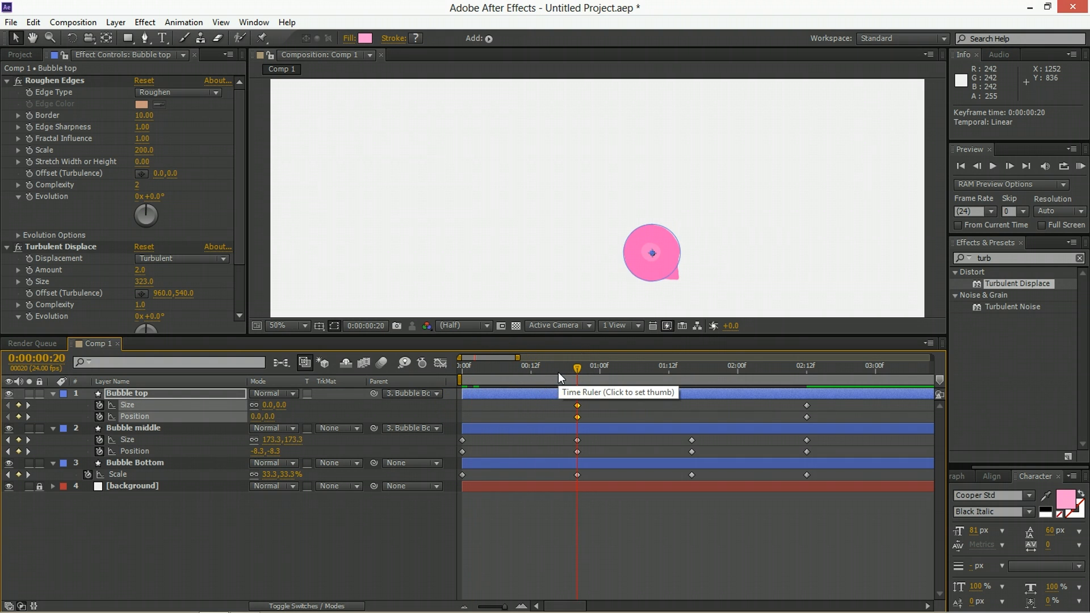
left_click(696, 365)
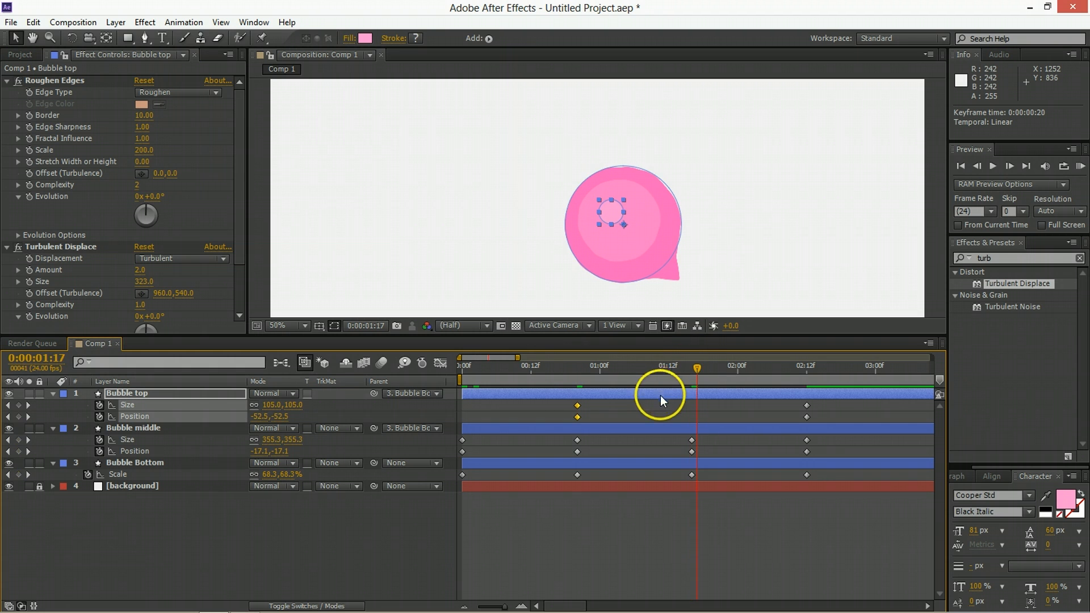
left_click(21, 405)
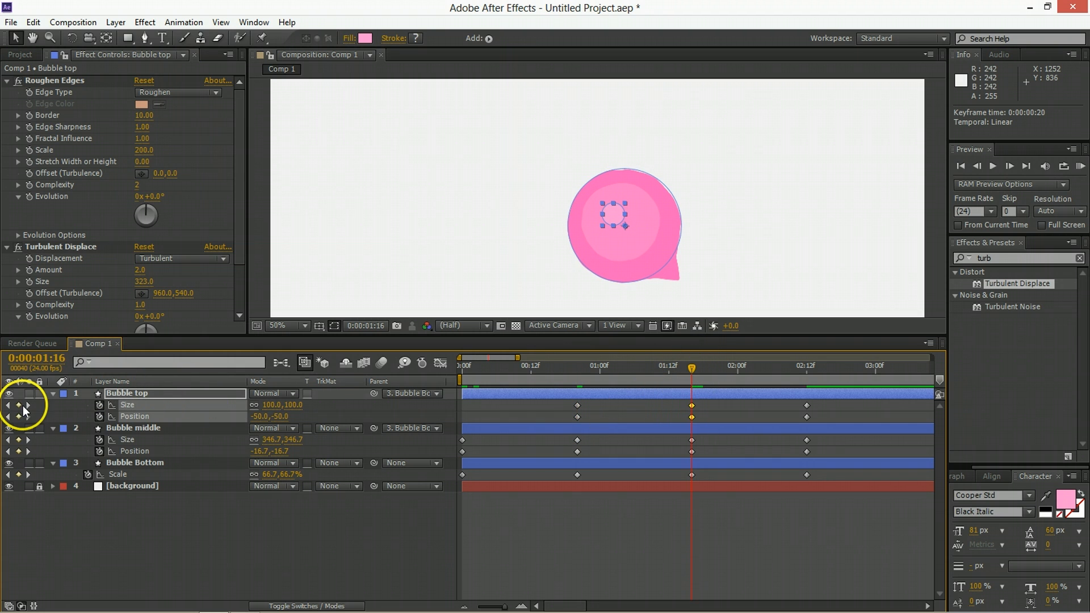
left_click(569, 536)
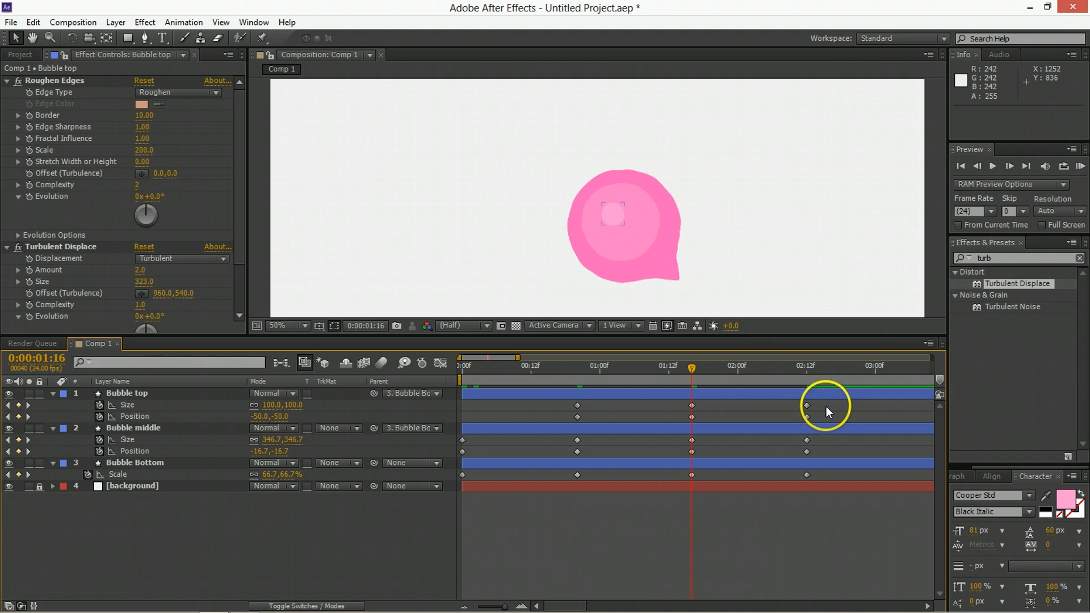
Select the Bubble Bottom layer and reveal its Rotation property alongside Scale
left_click(728, 462)
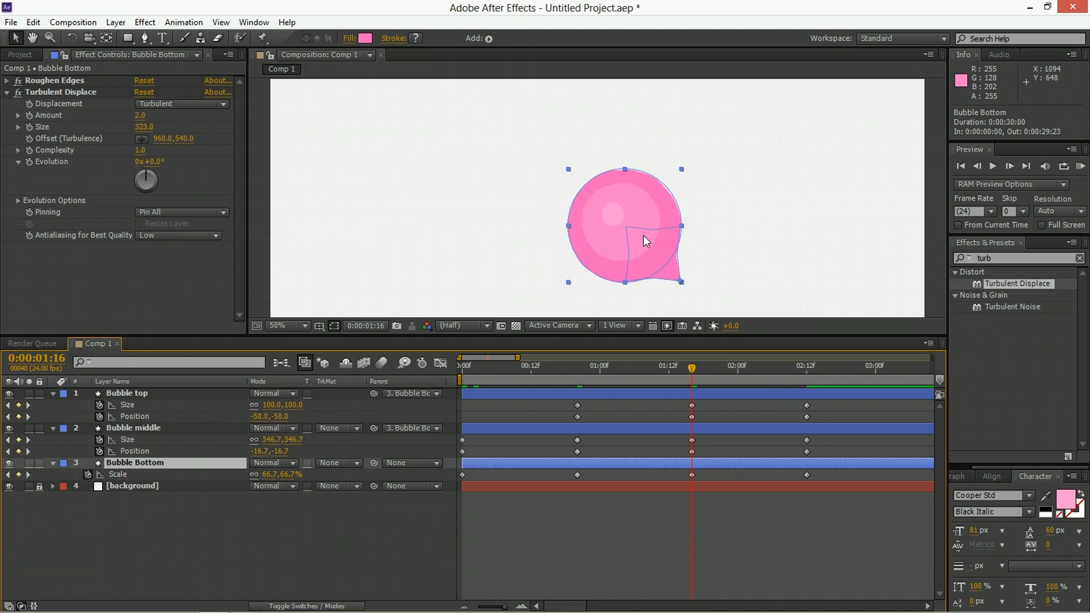
left_click(644, 250)
left_click(627, 534)
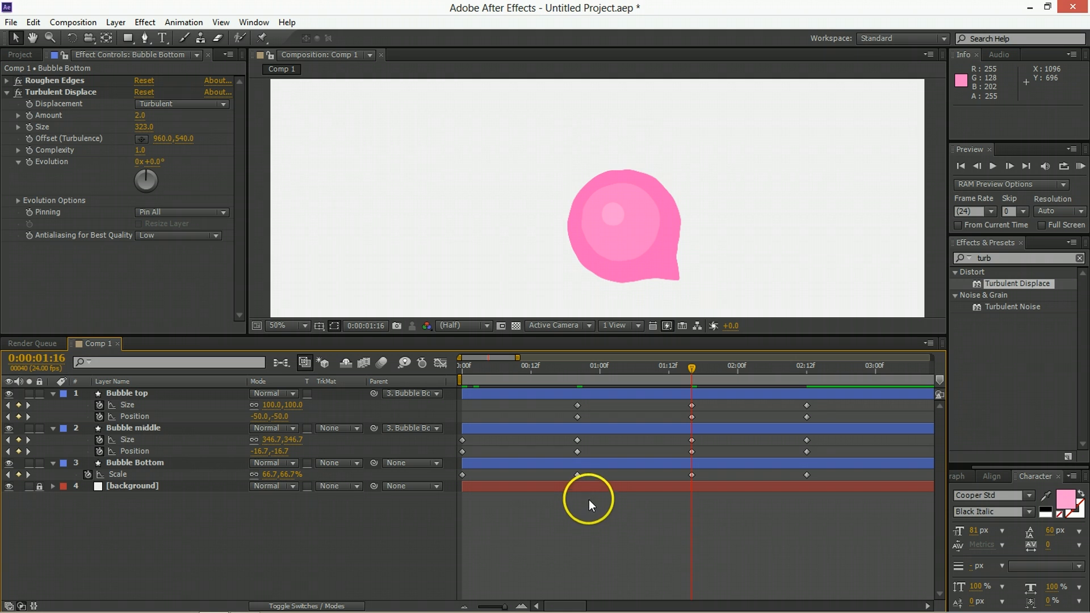
left_click(597, 474)
left_click(605, 466)
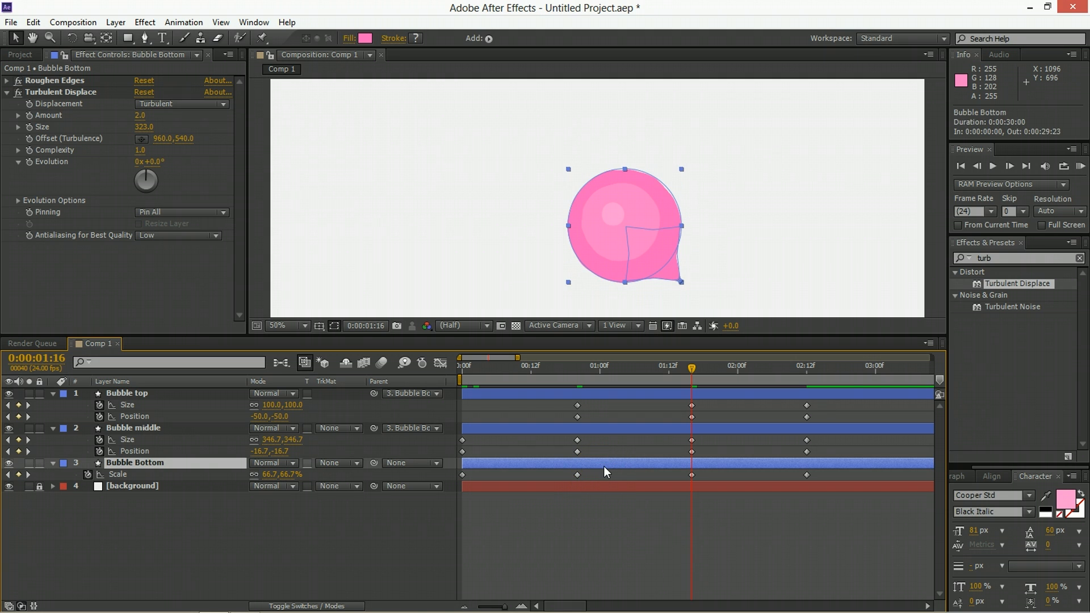
key("shift+r")
left_click(328, 481)
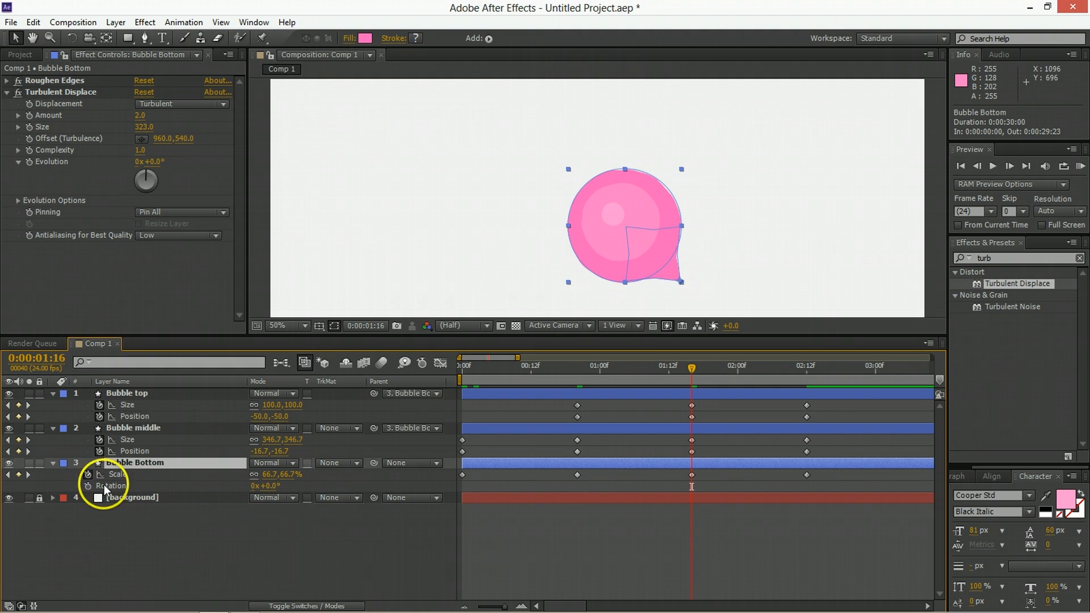
Apply a Slider Control effect to Bubble Bottom, keyframe its slider at 0:00:01:16, and reveal only the keyframed properties
left_click(1010, 257)
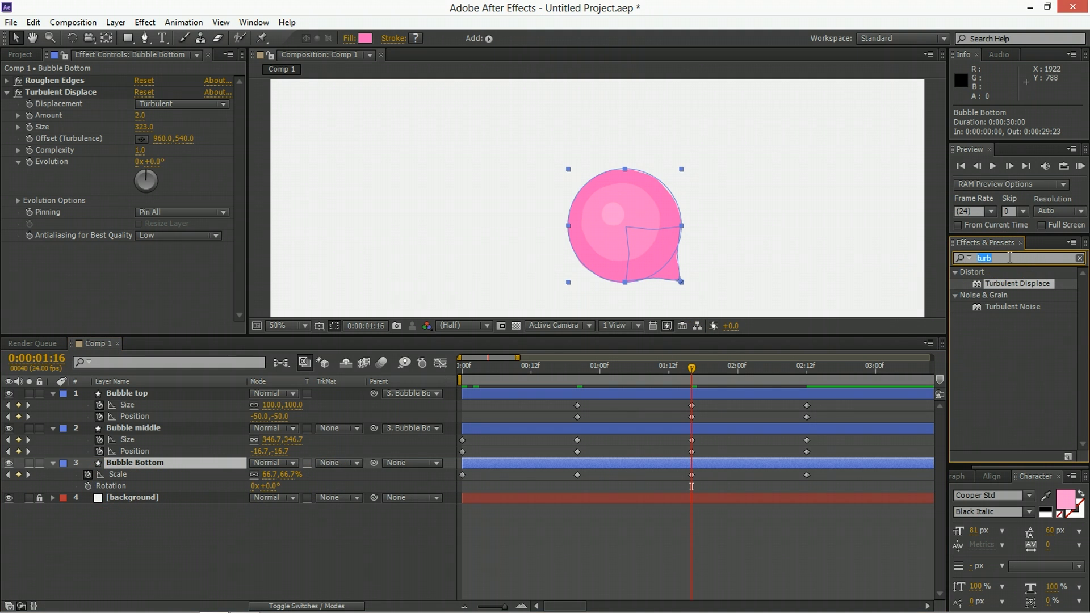
type("slider")
left_click_drag(1010, 289, 753, 462)
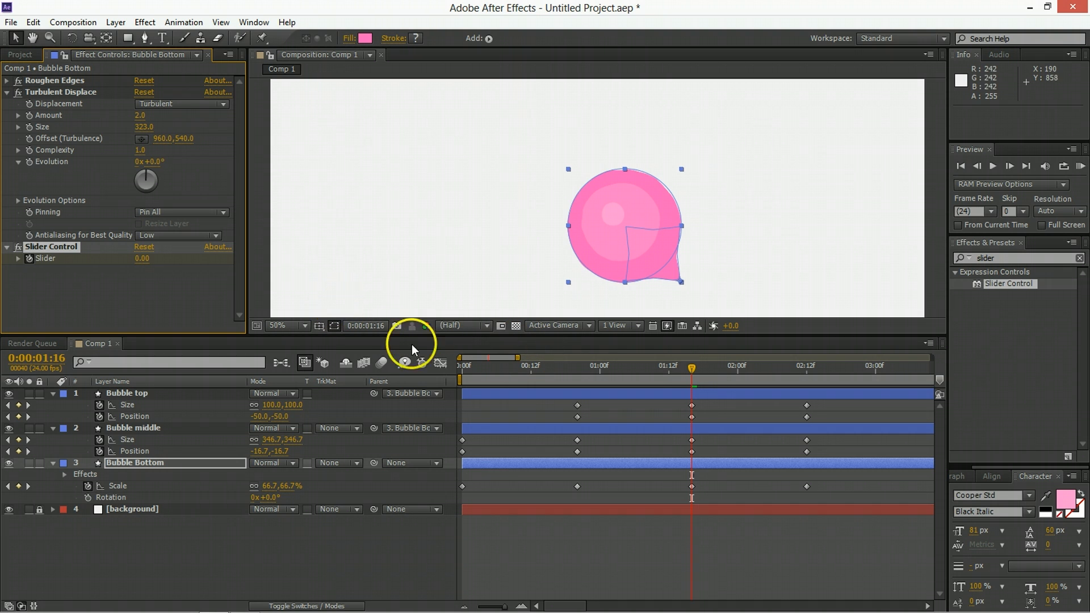
key("u")
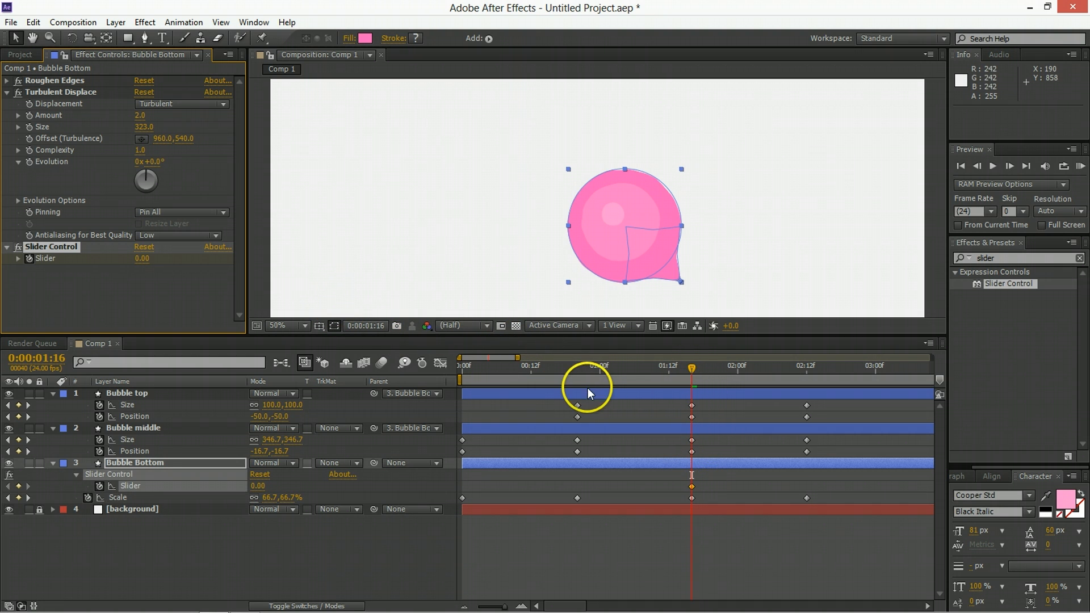
Paste the zero-value slider keyframe on Bubble Bottom at 0:00:00:20, 0:00:00:00 and 0:00:02:12
left_click(574, 380)
key("ctrl+v")
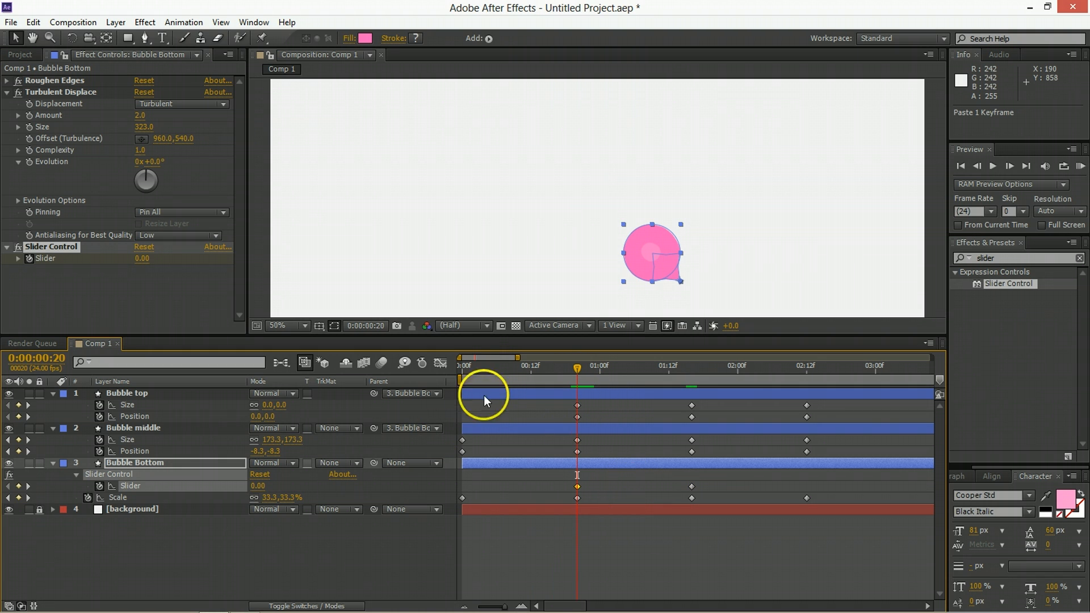
key("Home")
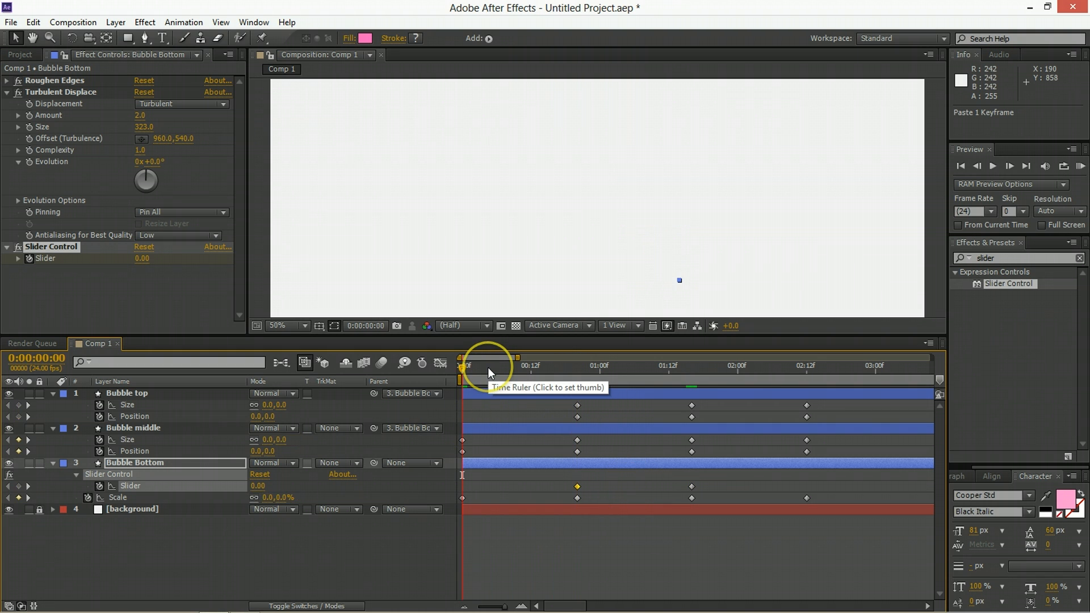
key("ctrl+v")
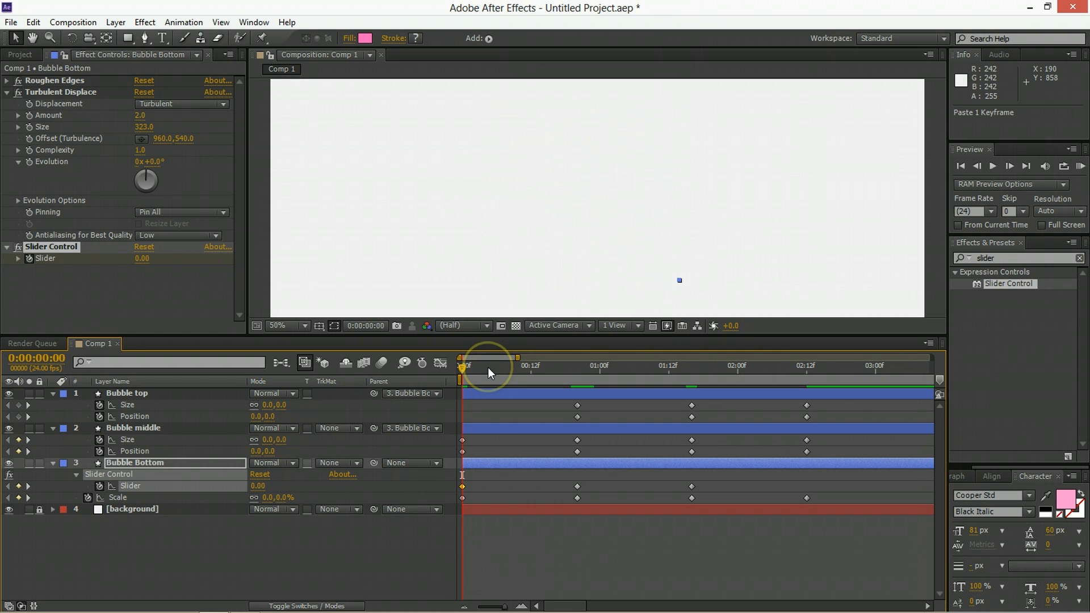
key("k")
key("k")
key("k")
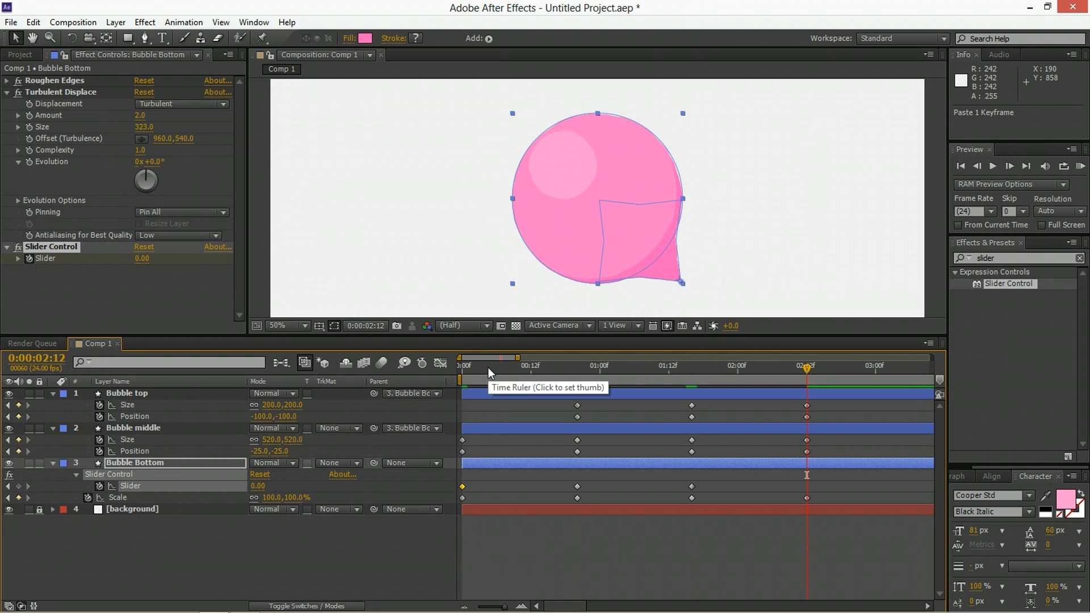
key("ctrl+v")
mouse_move(794, 363)
left_mouse_down()
mouse_move(735, 364)
mouse_move(800, 366)
left_mouse_up()
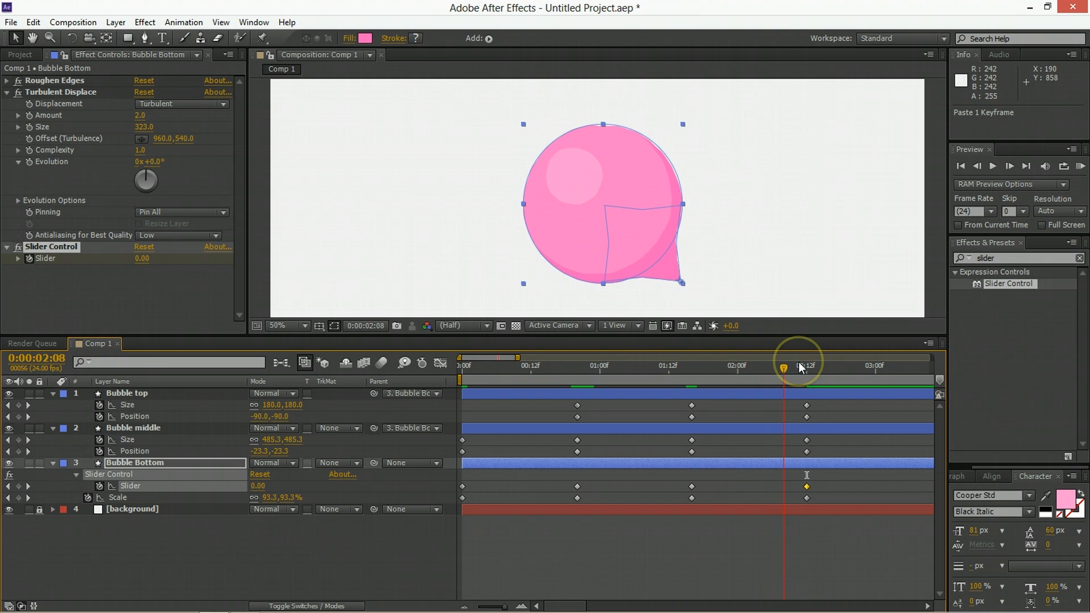
Set Bubble Bottom's slider to 5 at 0:00:00:10, between its first two zero keyframes
left_click(483, 364)
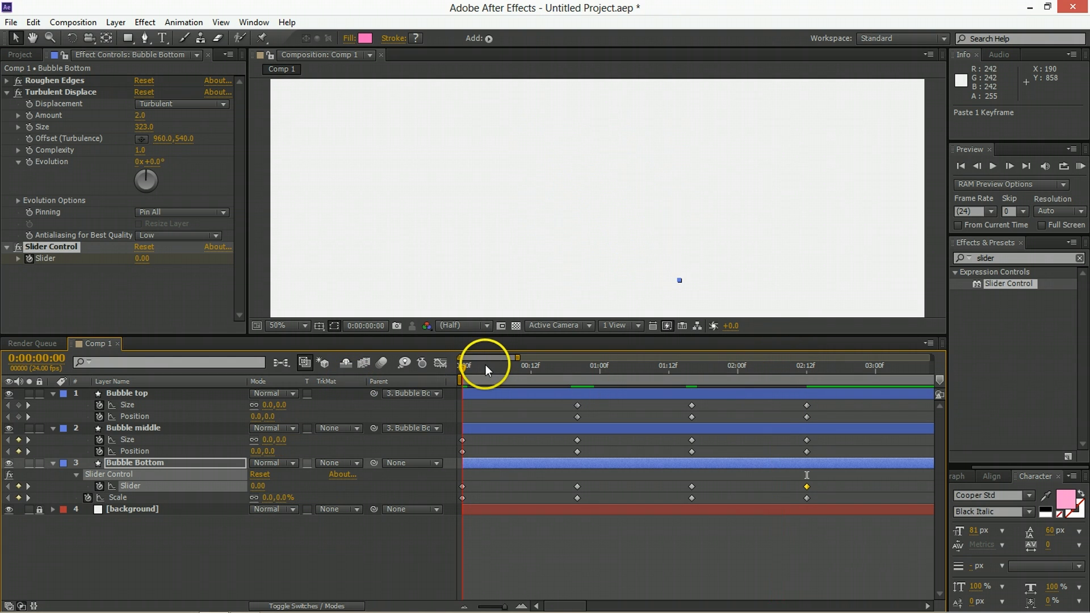
key("space")
left_click(479, 368)
key("Home")
key("space")
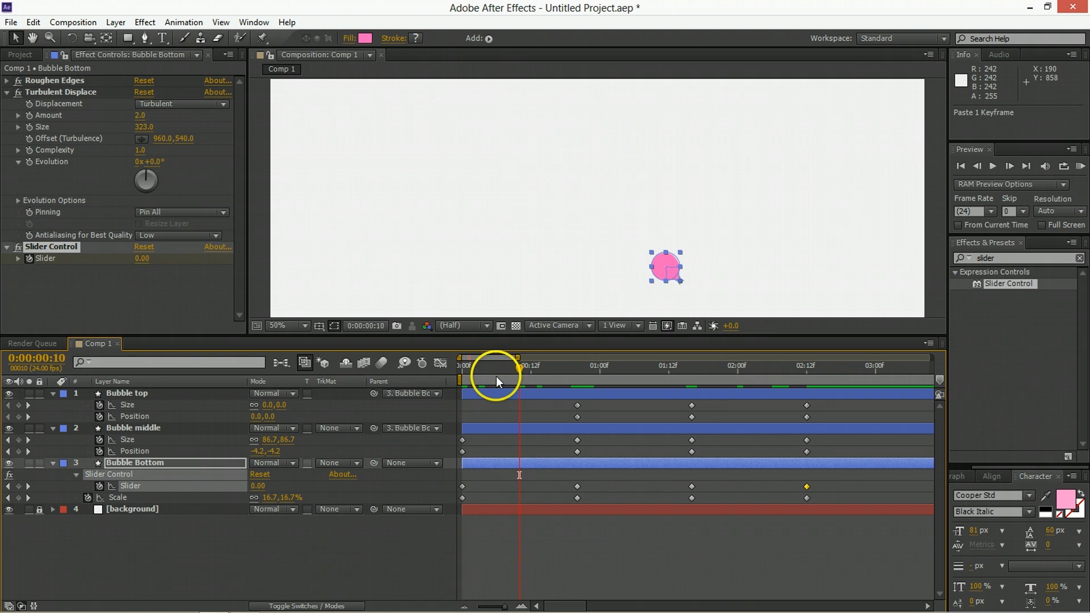
left_click(233, 565)
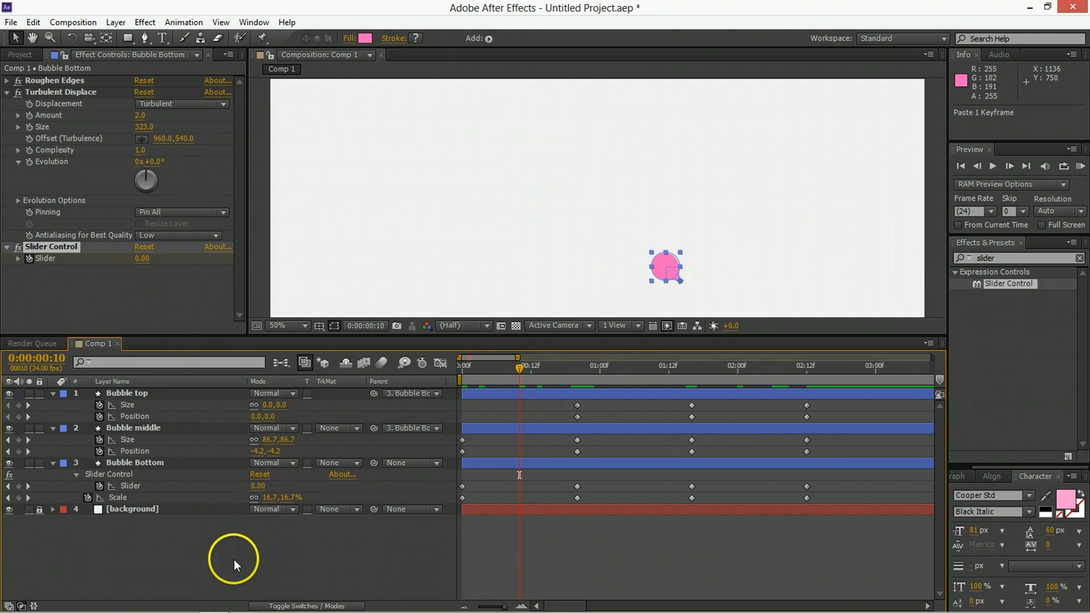
left_click(259, 486)
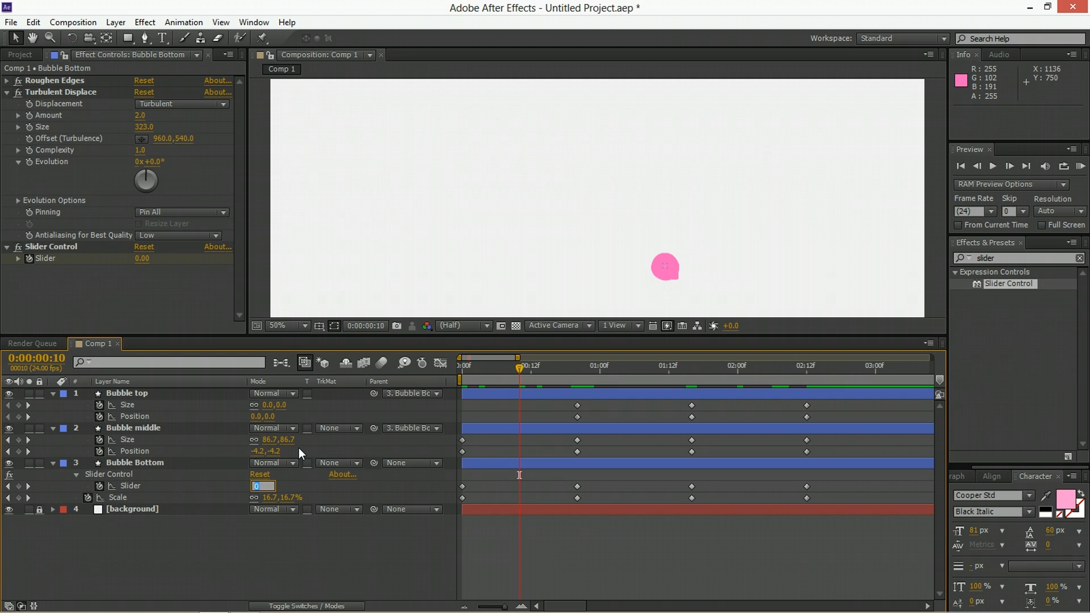
type("5")
key("Return")
Keyframe Bubble Bottom's slider at 10 on 0:00:01:06 and at 15 on 0:00:02:02
key("shift+Page_Down")
key("shift+Page_Down")
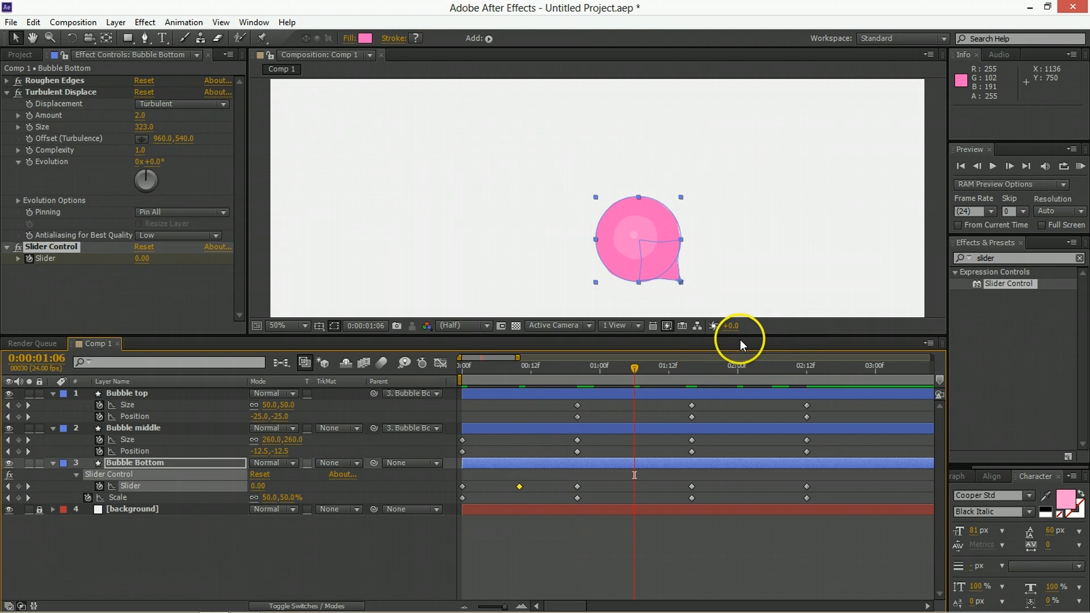
left_click(255, 487)
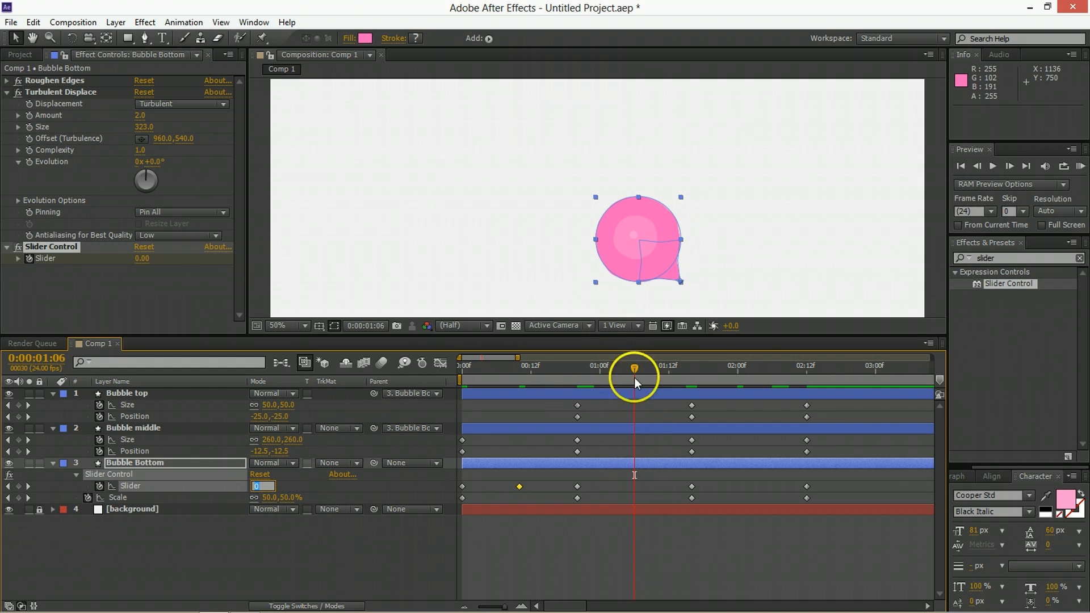
key("Return")
key("shift+Page_Down")
key("shift+Page_Down")
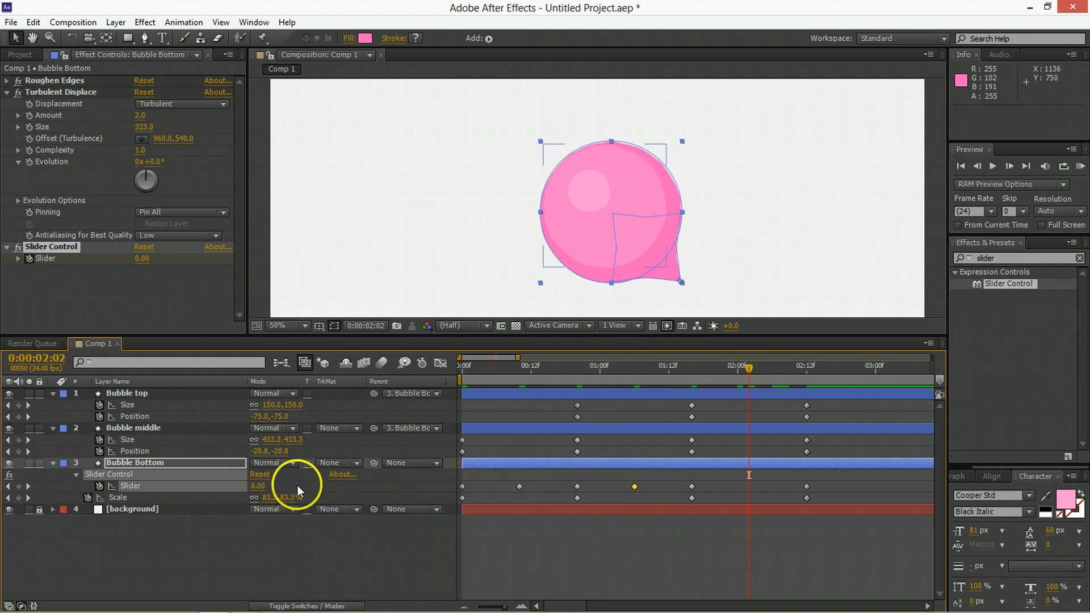
left_click(257, 487)
type("15")
key("Return")
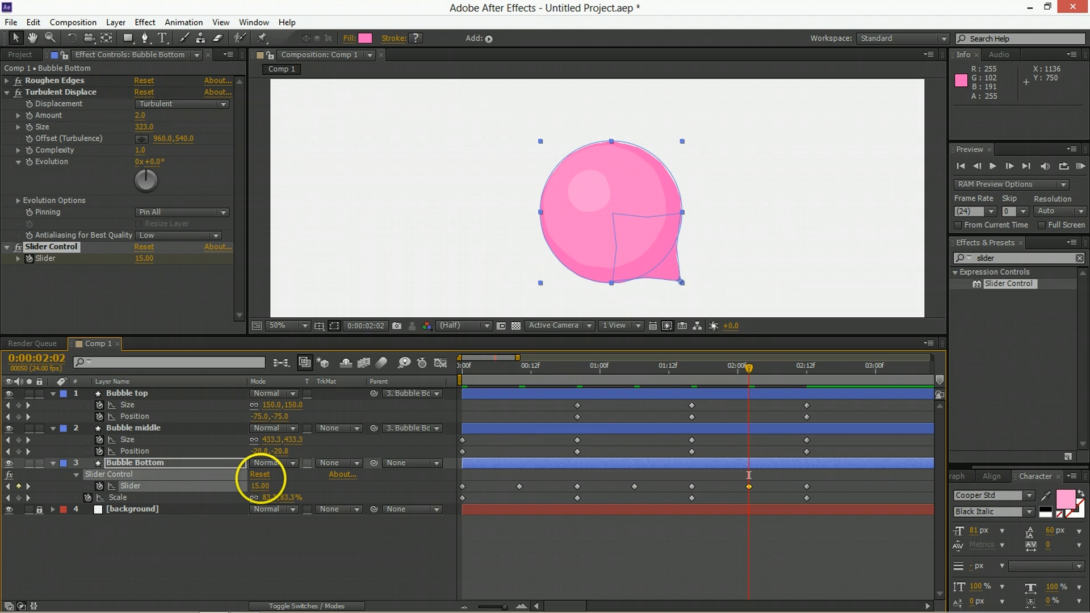
Set the slider to 20 at 0:00:02:22 and apply Easy Ease to all of Bubble Bottom's slider keyframes
key("shift+Page_Down")
key("shift+Page_Down")
left_click(256, 486)
type("20")
key("Return")
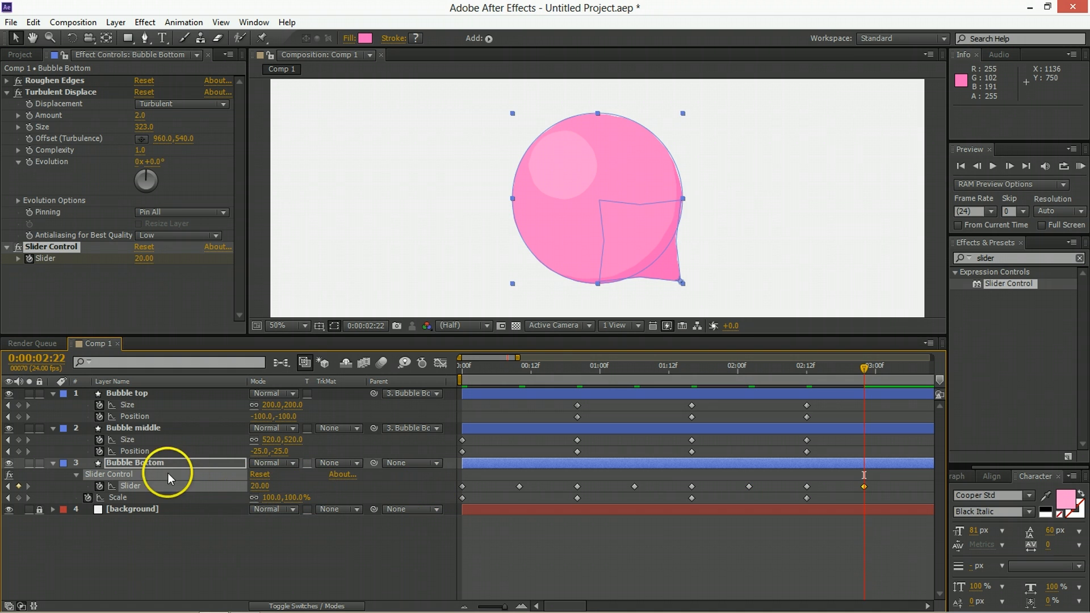
left_click(162, 487)
key("F9")
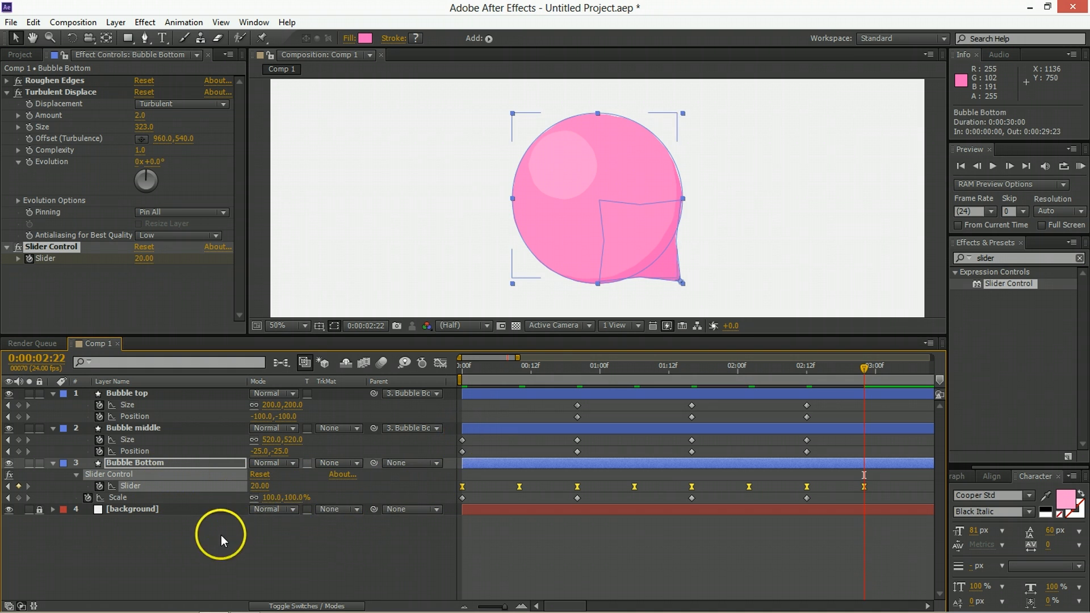
left_click(213, 526)
Reveal Bubble Bottom's Rotation and give it the expression wiggle(2,effect("Slider Control")("Slider")), linking the amount to the slider
left_click(159, 464)
key("shift+r")
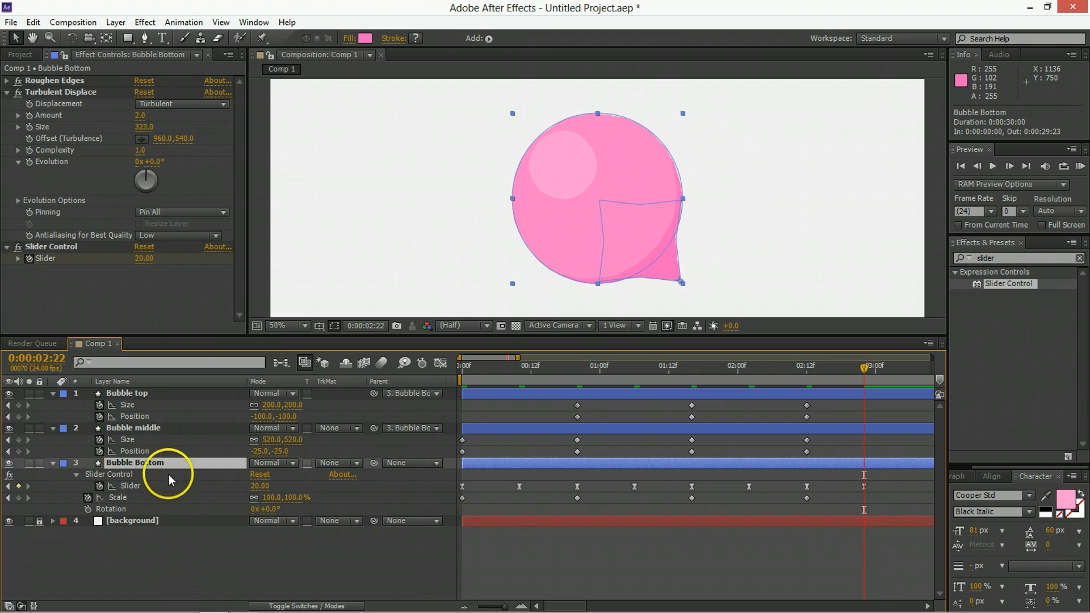
left_click(88, 510, "alt")
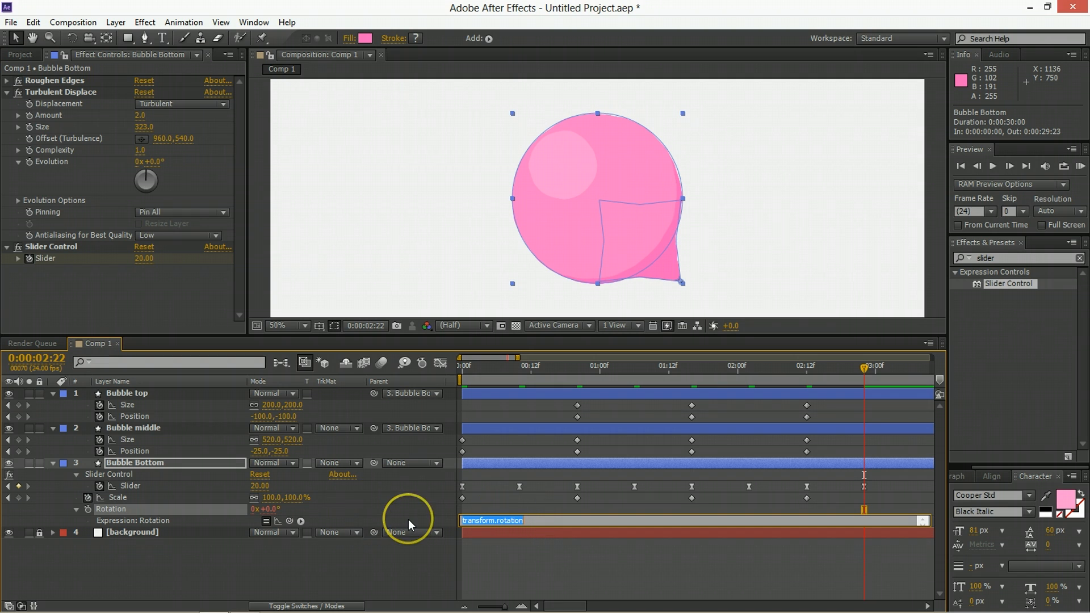
type("wig")
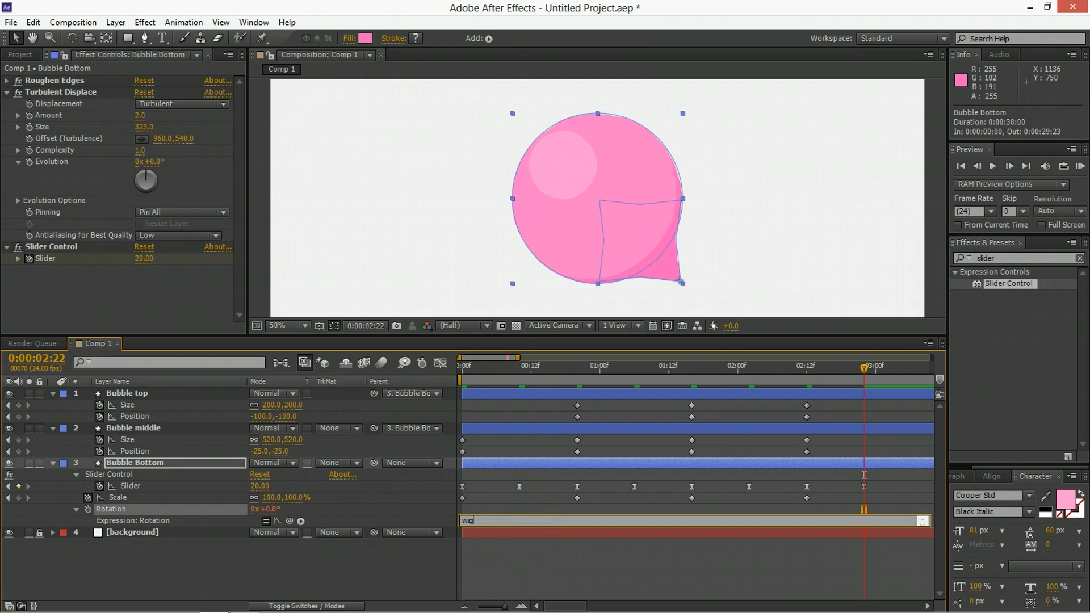
type("gle(2,")
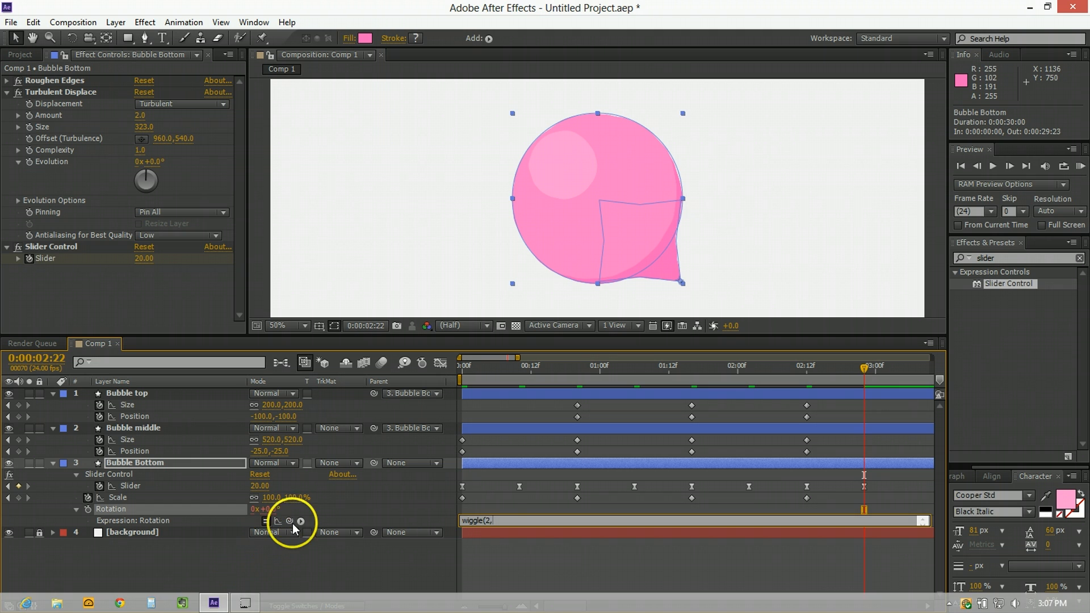
left_click_drag(289, 521, 61, 259)
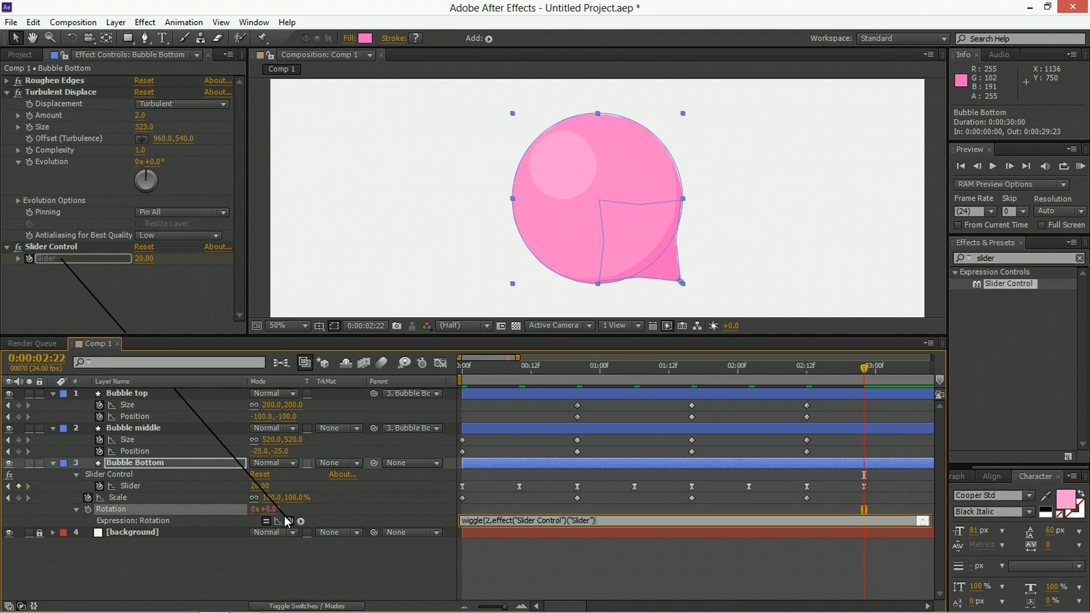
left_click(238, 298)
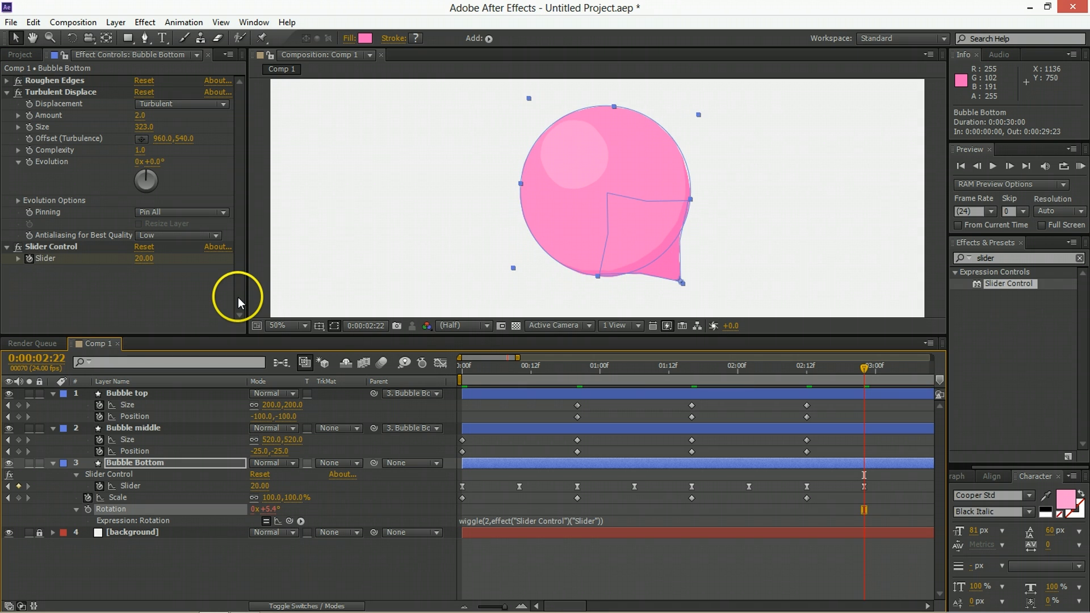
Preview the slider-driven rotation wobble from the start up to 0:00:01:06
left_click(473, 361)
key("space")
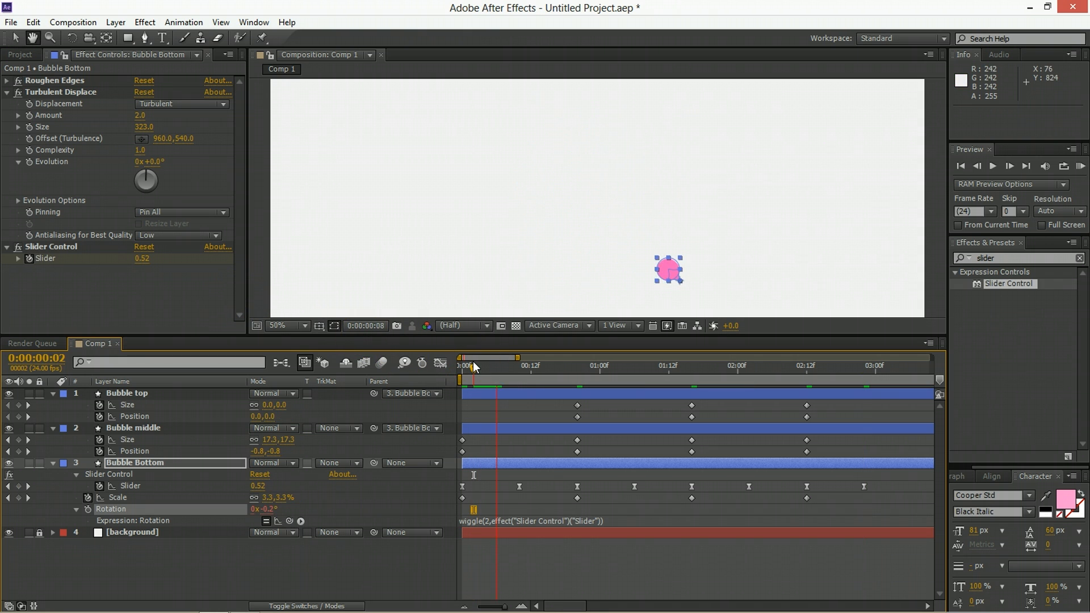
left_click_drag(480, 362, 550, 370)
left_click_drag(634, 375, 637, 369)
Apply Easy Ease to all size, position and scale keyframes of the three bubble layers and preview them with their speed graphs shown
left_click_drag(830, 406, 454, 463)
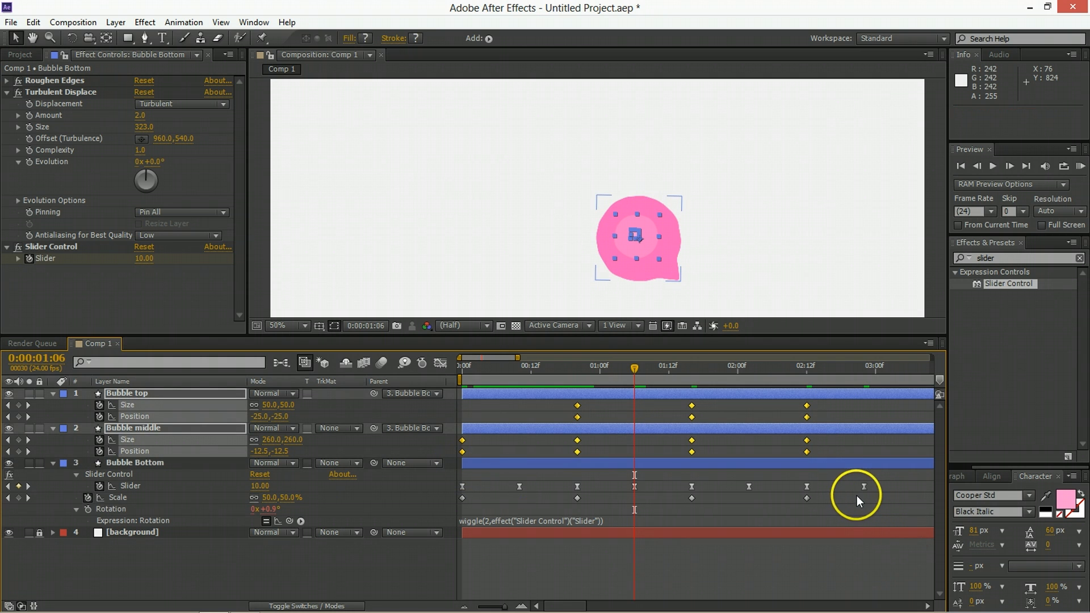
left_click_drag(856, 496, 398, 506)
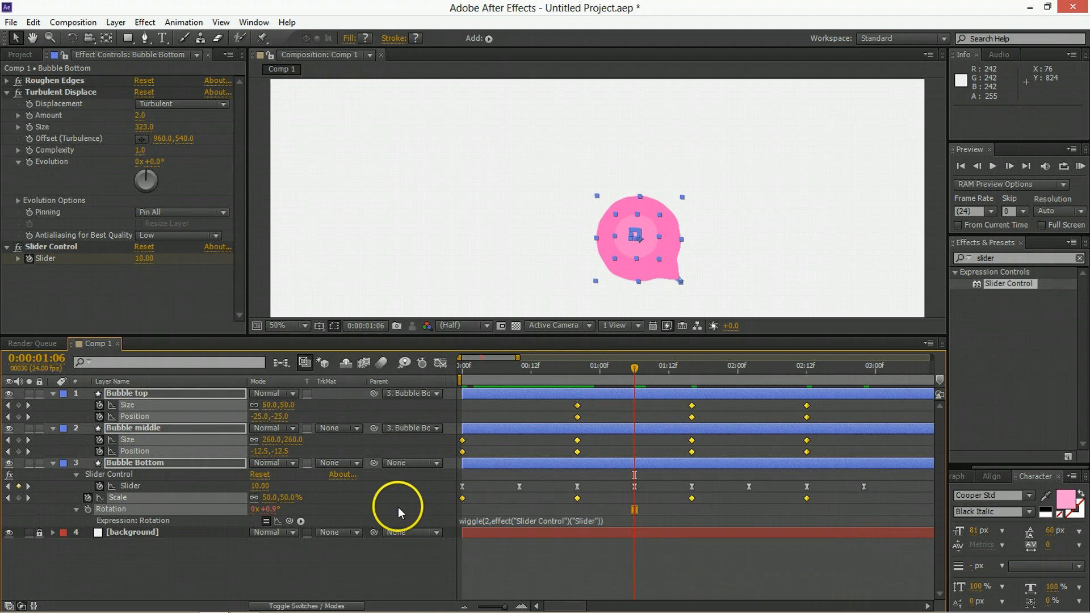
left_click(441, 363)
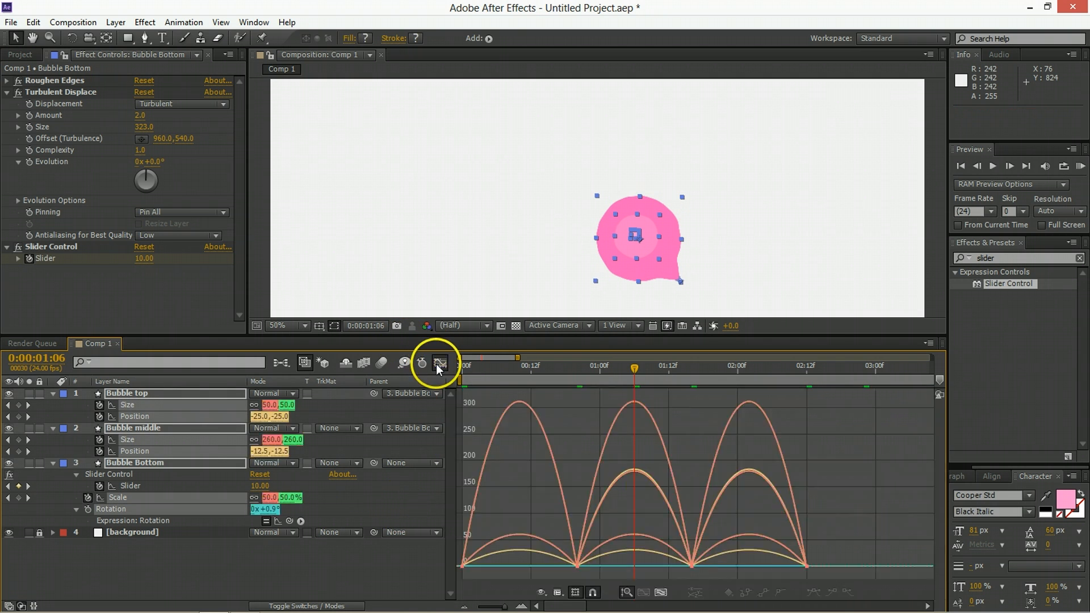
left_click_drag(816, 533, 376, 570)
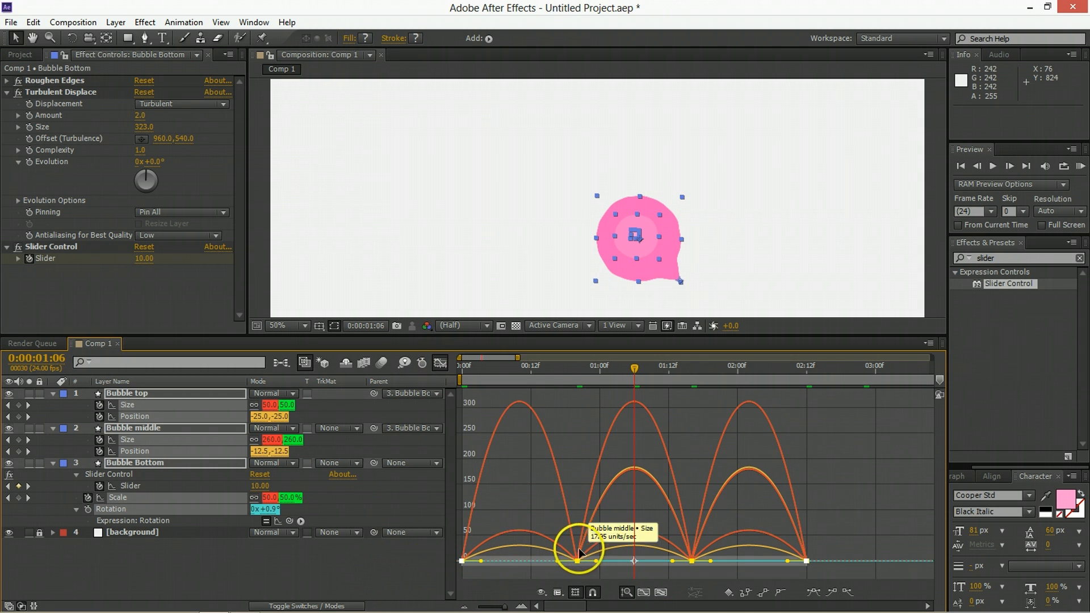
left_click(522, 364)
key("space")
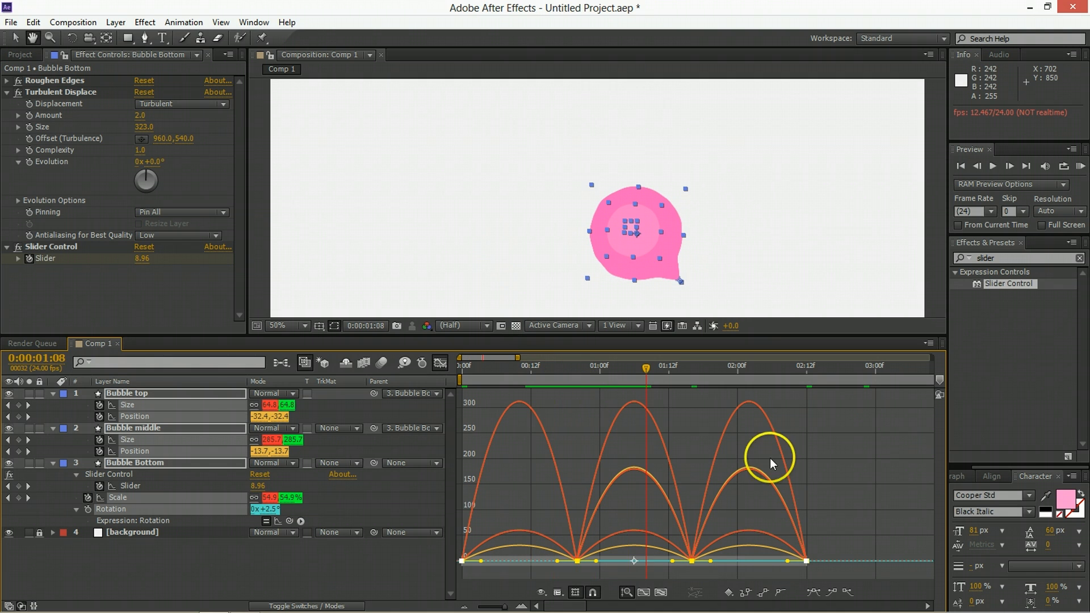
Lengthen the easing handles of the selected size, position and scale keyframes for sharper speed peaks, and preview the motion
left_click(693, 375)
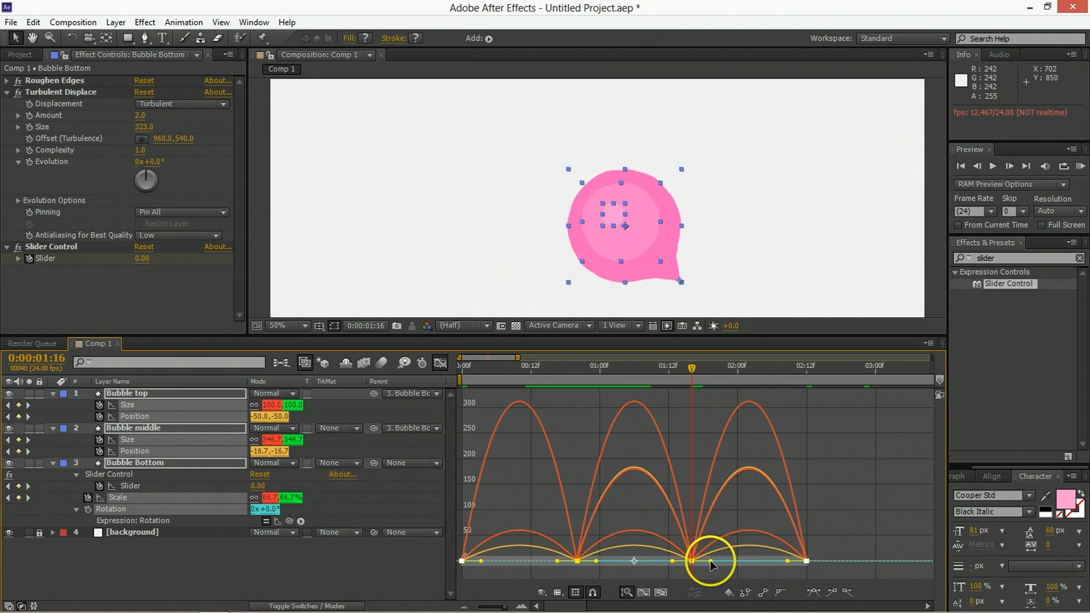
left_click_drag(710, 560, 658, 561)
key("ctrl+z")
left_click(466, 369)
key("space")
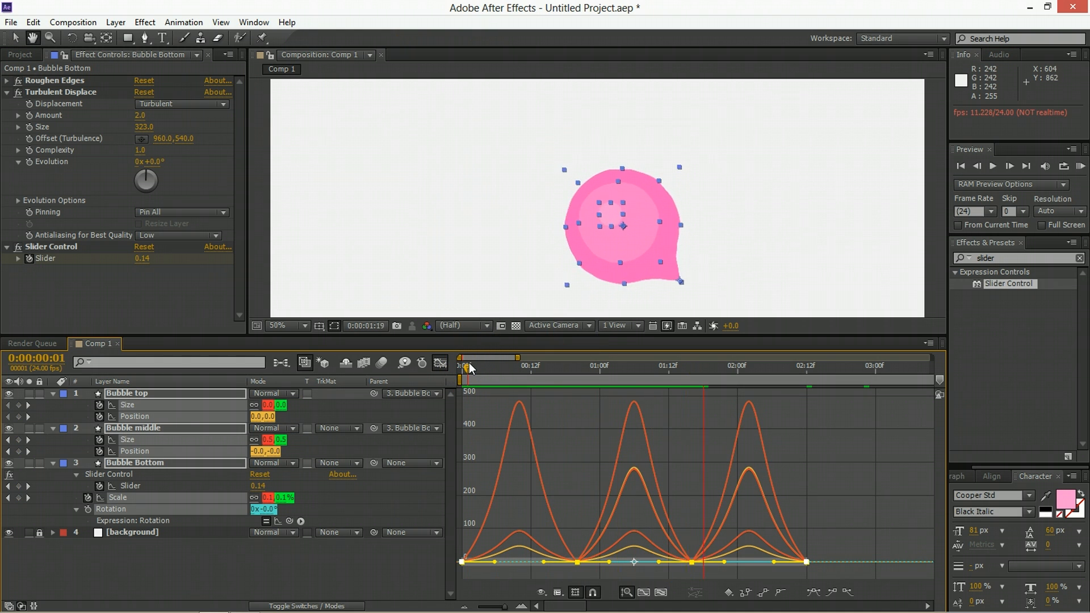
left_click(534, 370)
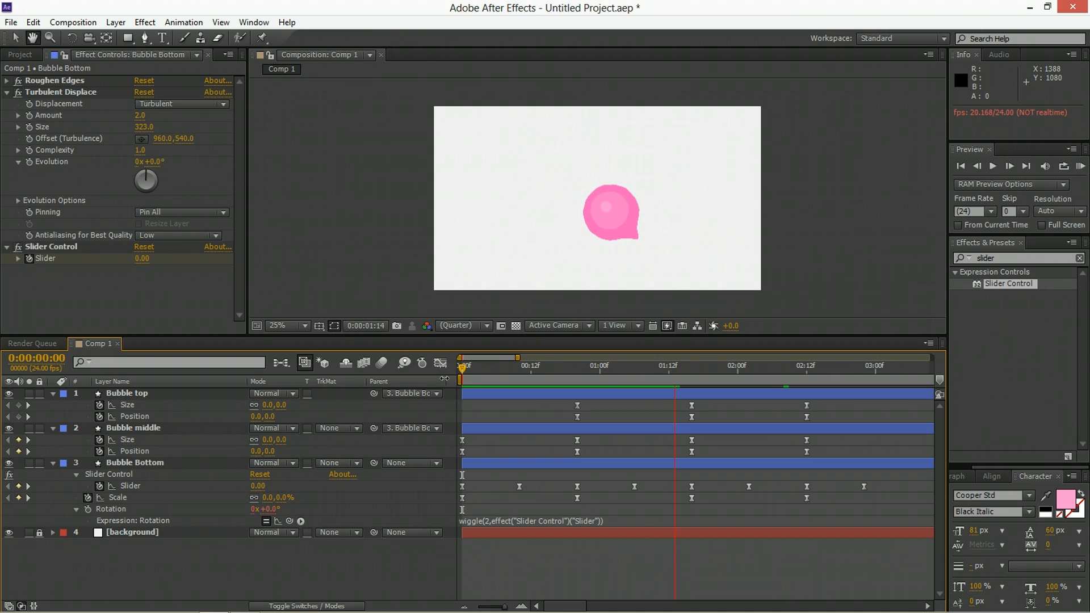
Play back the finished growth and examine the bubble's wobble past the last slider keyframe, up to 0:00:03:08
key("space")
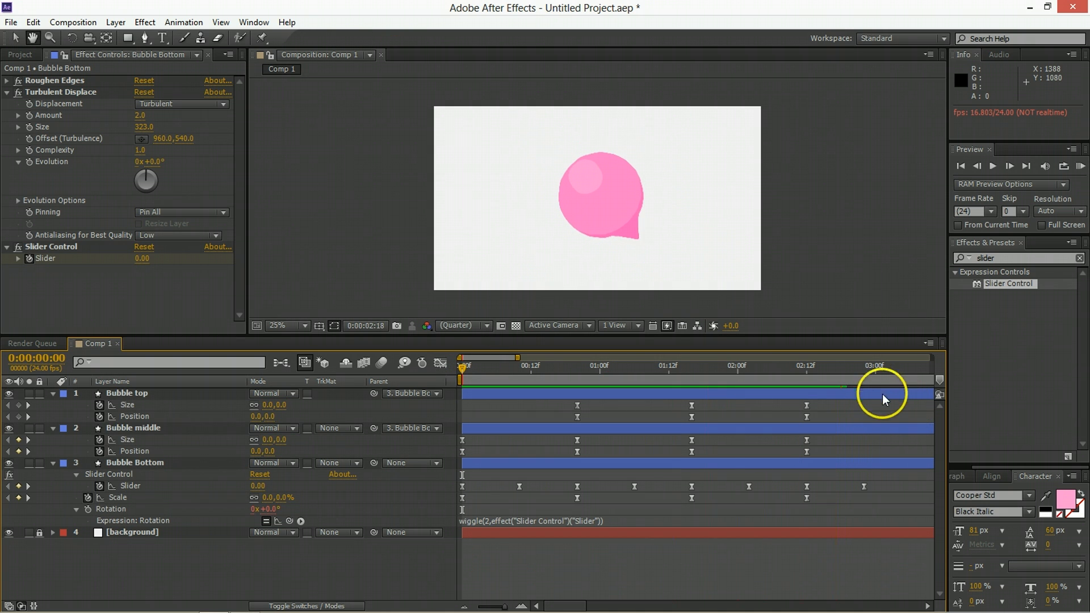
scroll(856, 443, "down", 1)
left_click(767, 374)
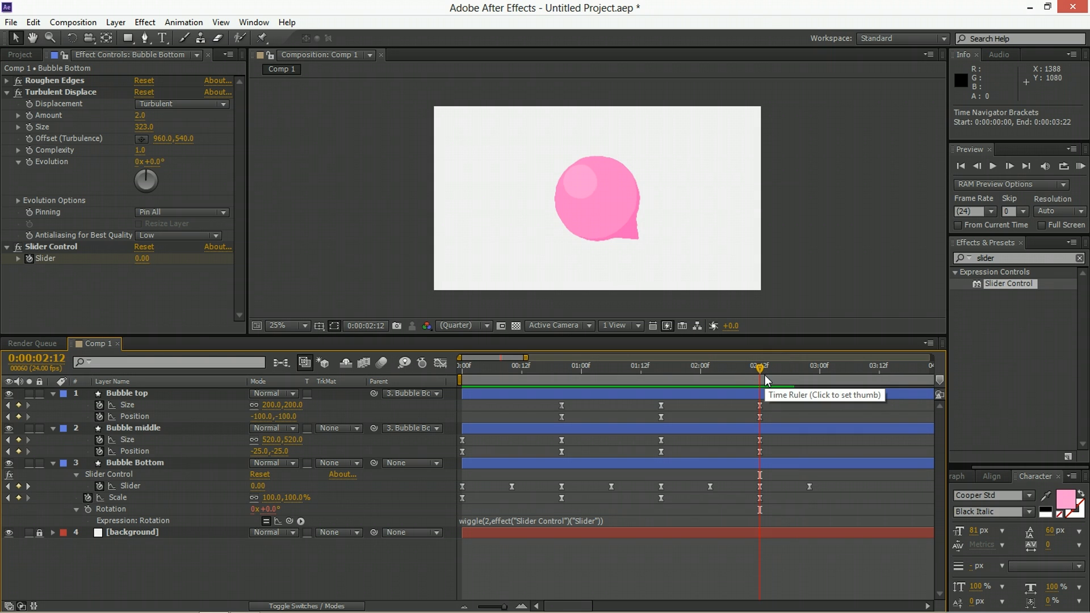
key("space")
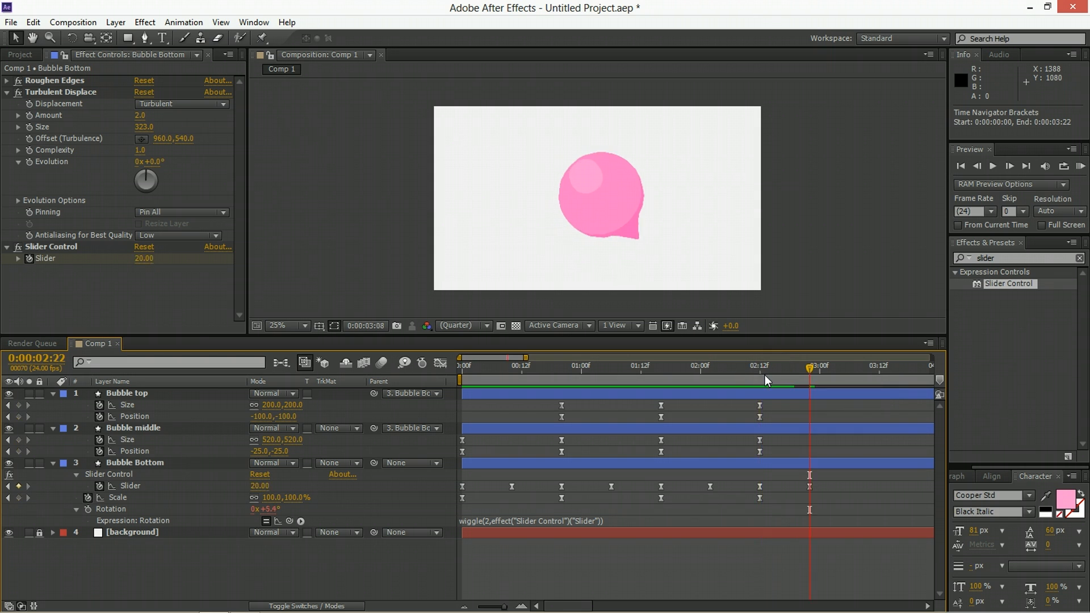
left_click(754, 393)
left_click(302, 579)
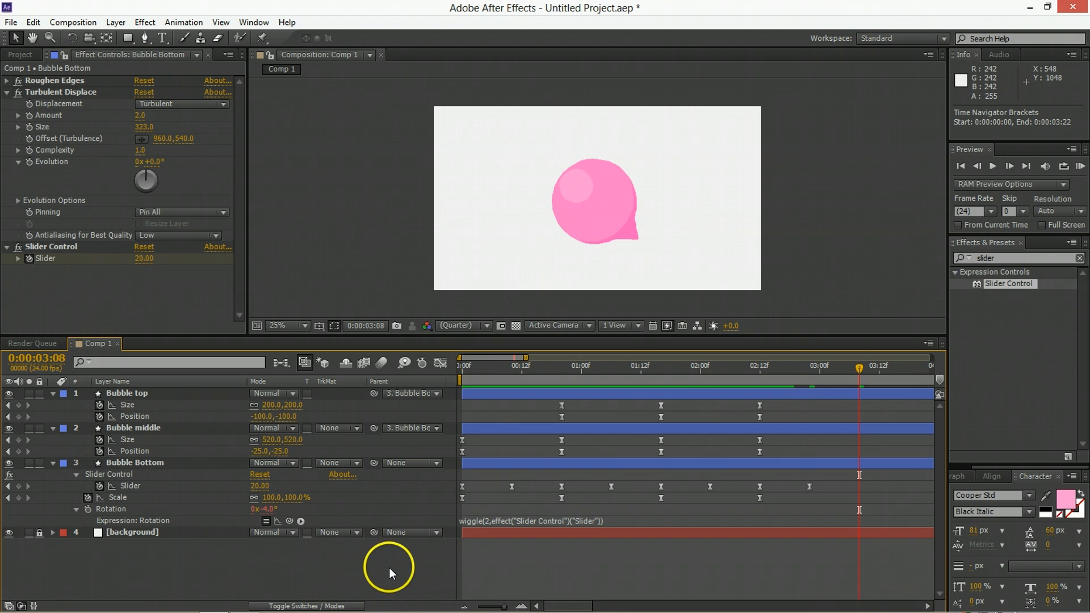
left_click(316, 503)
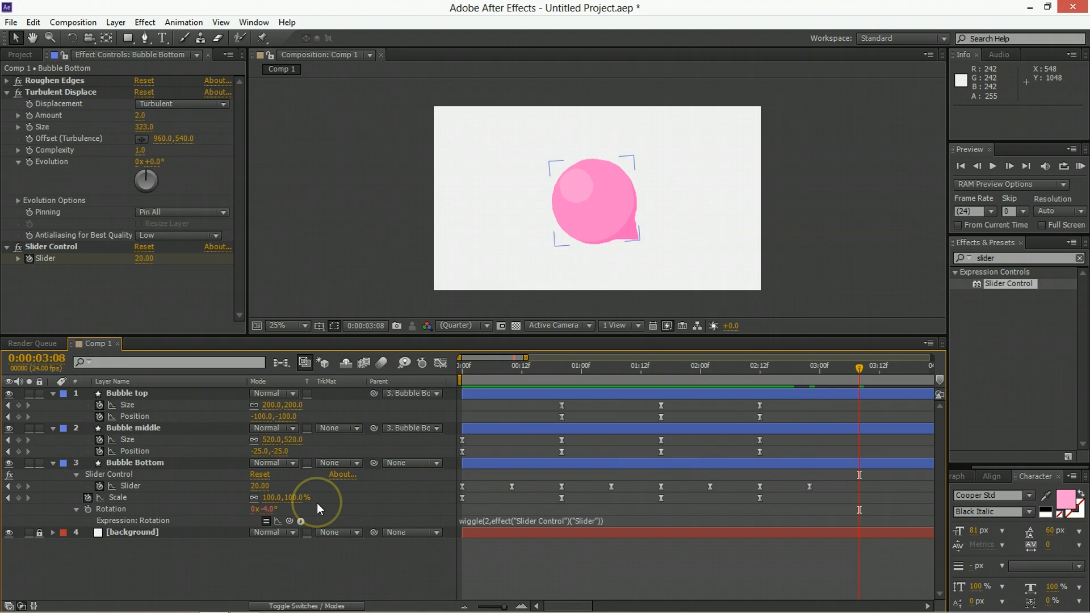
At 0:00:03:08, set the bottom bubble's scale to 200% and the middle bubble's ellipse position to 0, 0
left_click(267, 498)
type("200")
key("Return")
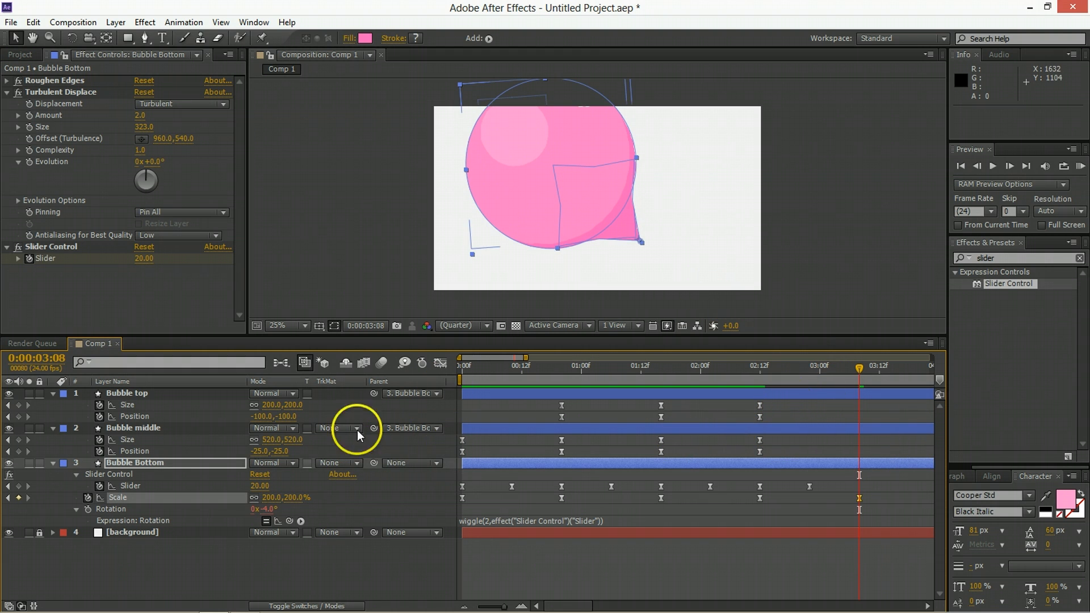
left_click(258, 451)
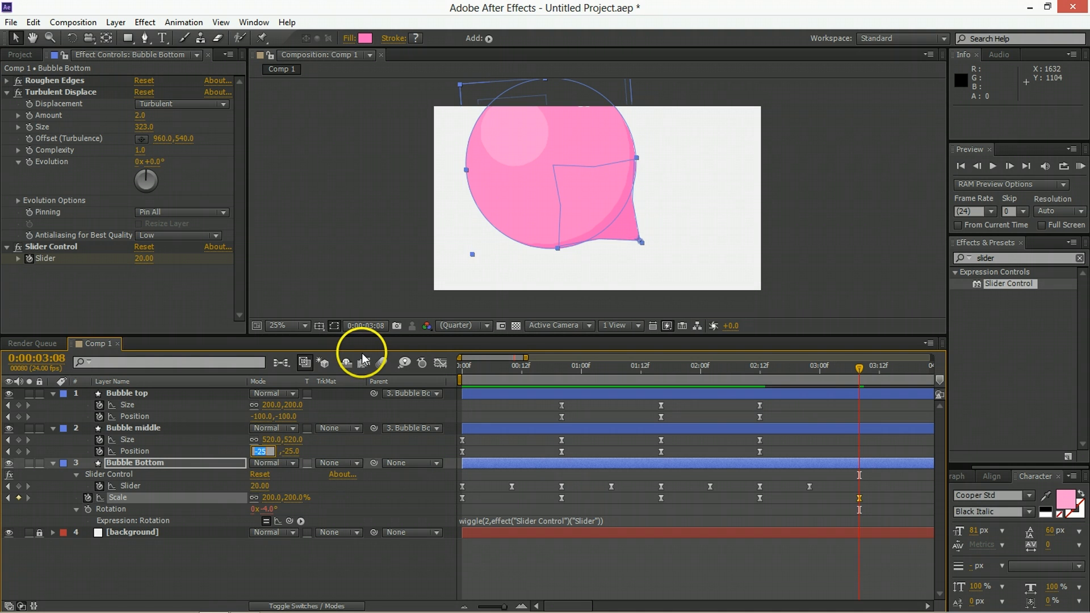
type("0")
key("Tab")
type("0")
key("Return")
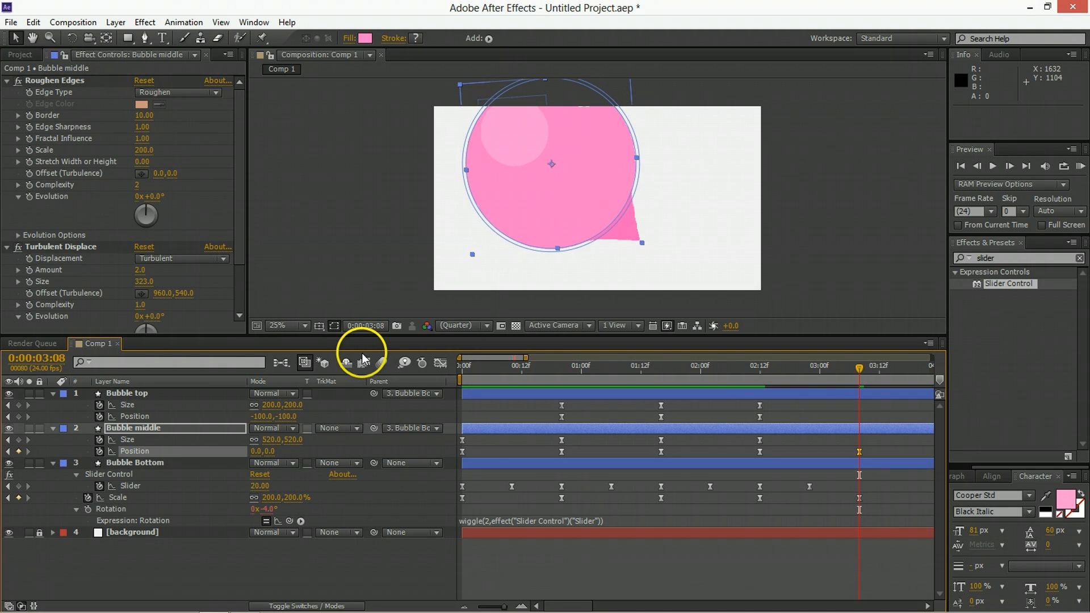
Set the top bubble's ellipse position to 0, 0 at 0:00:03:08
left_click(138, 405)
left_click(135, 416, "shift")
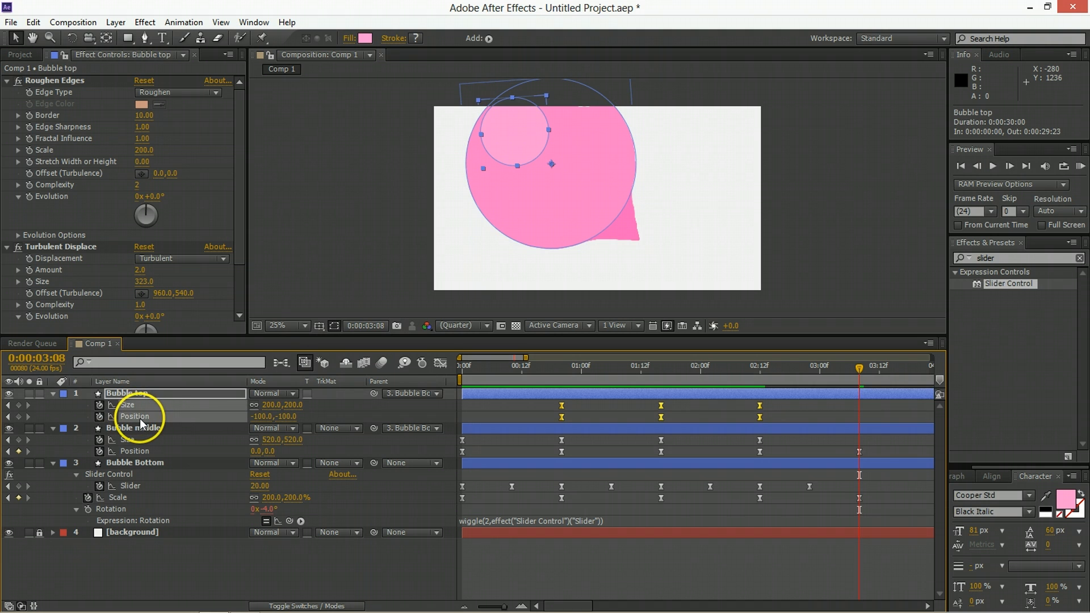
left_click(258, 416)
type("0")
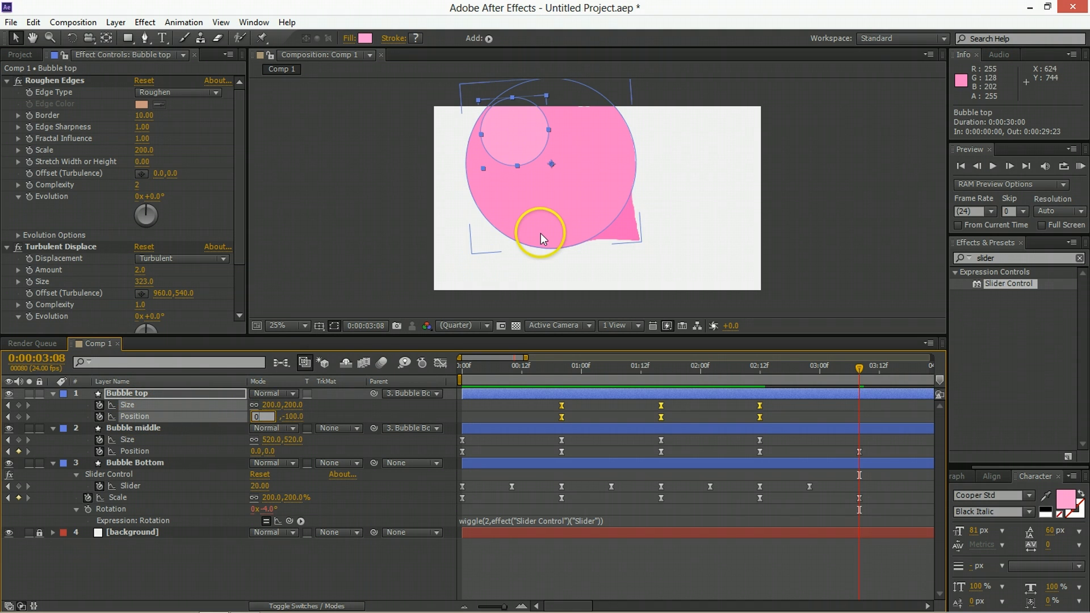
key("Tab")
type("0")
key("Return")
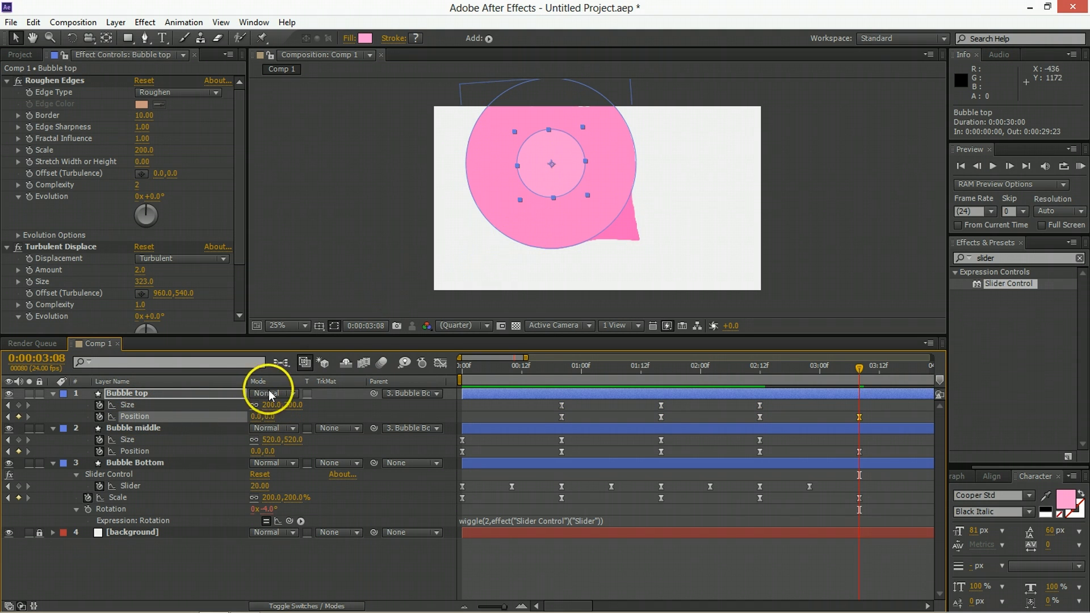
Enlarge the top bubble's ellipse to 394 × 394 at 0:00:03:08 and place it at -25, -25
left_click_drag(268, 406, 347, 408)
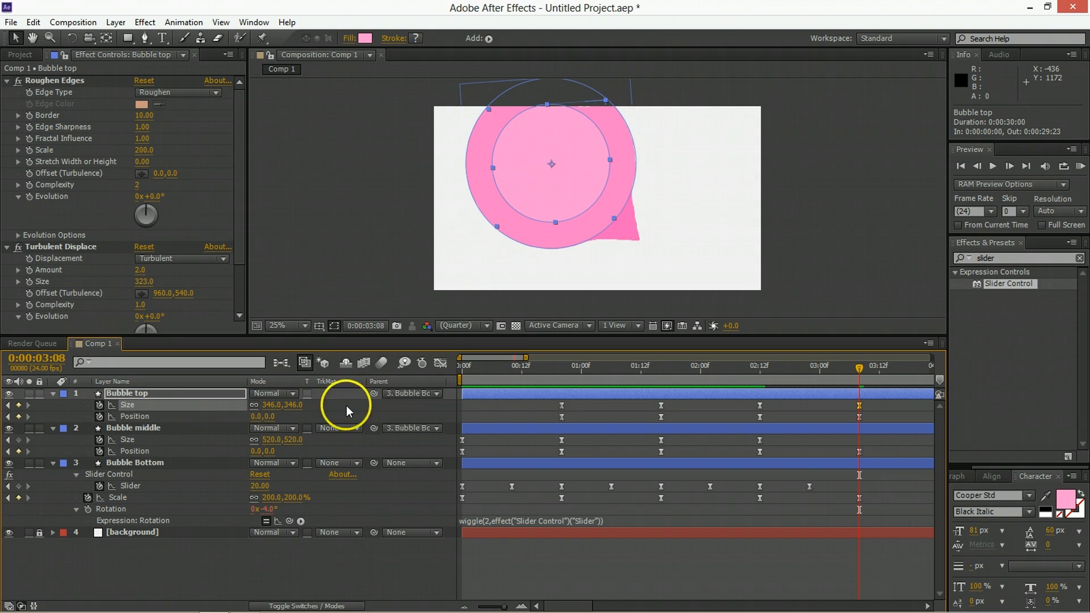
left_click_drag(254, 419, 239, 418)
left_click(254, 417)
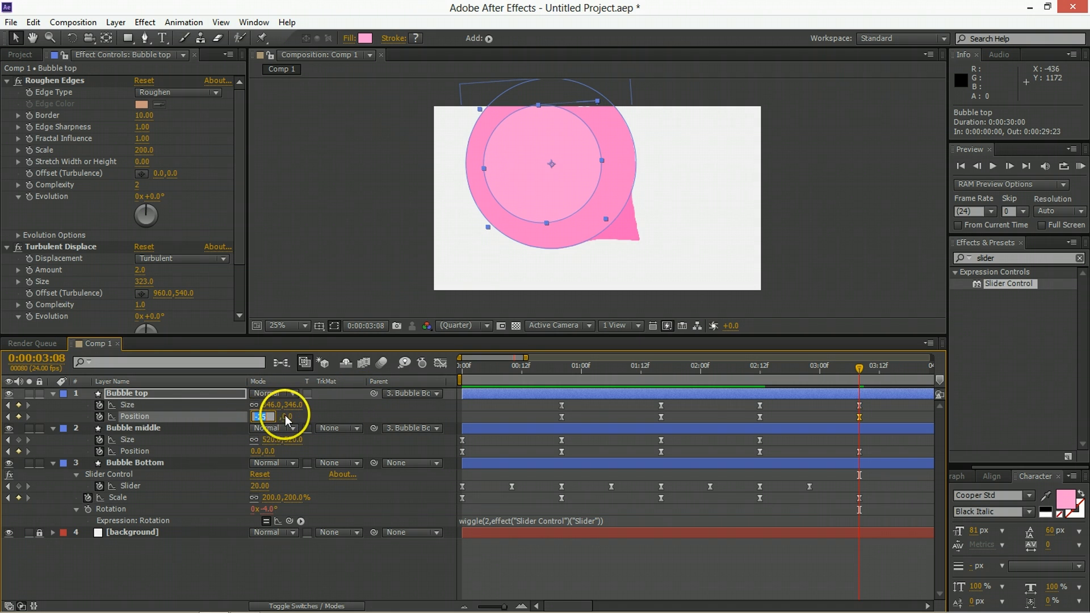
left_click(287, 415)
left_click(276, 416)
type("-25")
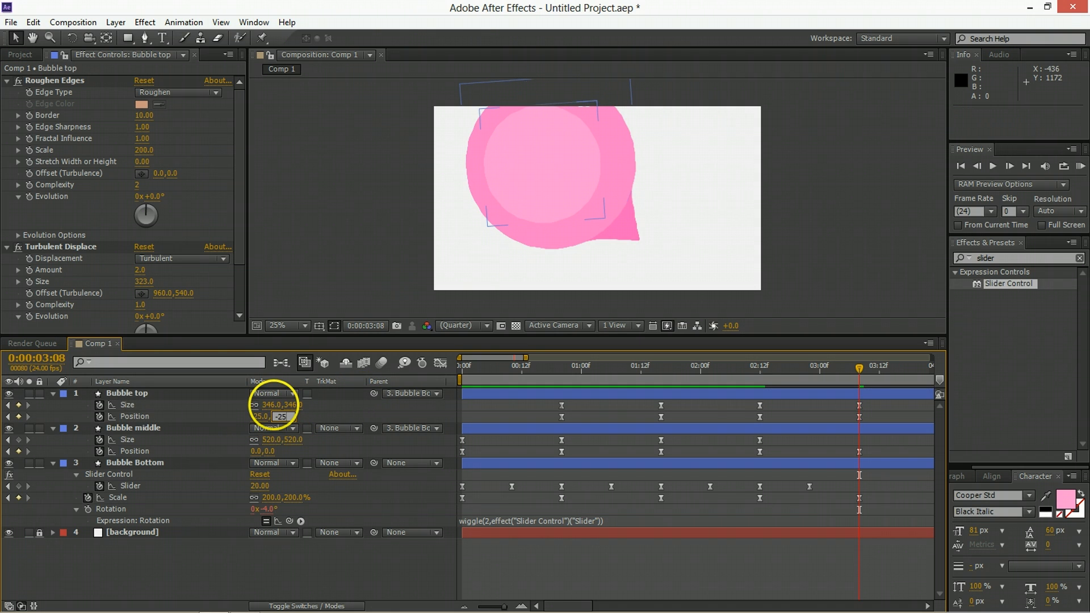
key("Return")
left_click_drag(284, 404, 287, 406)
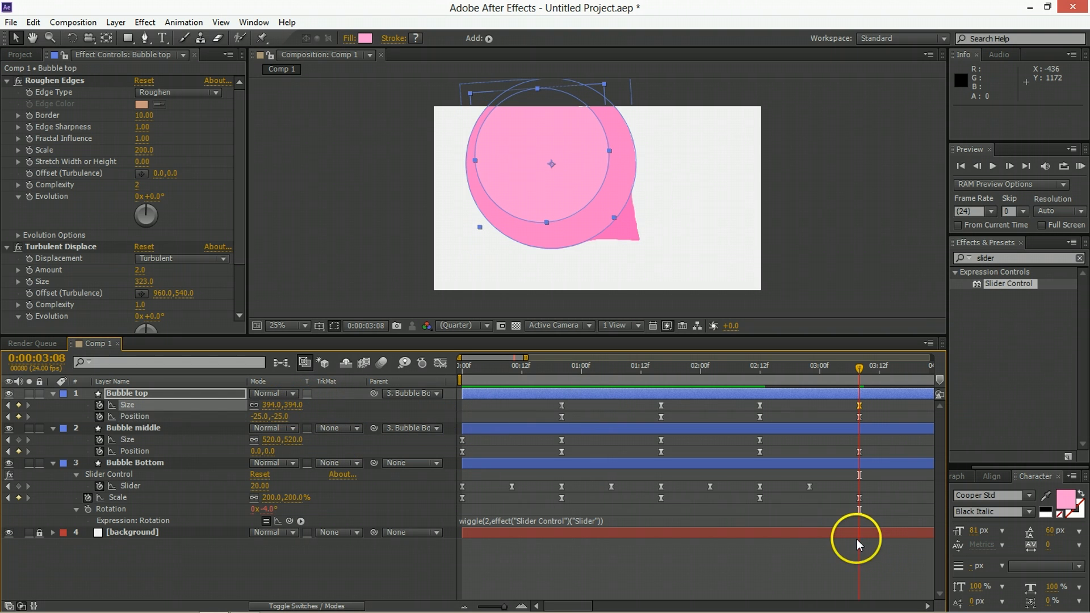
left_click(852, 553)
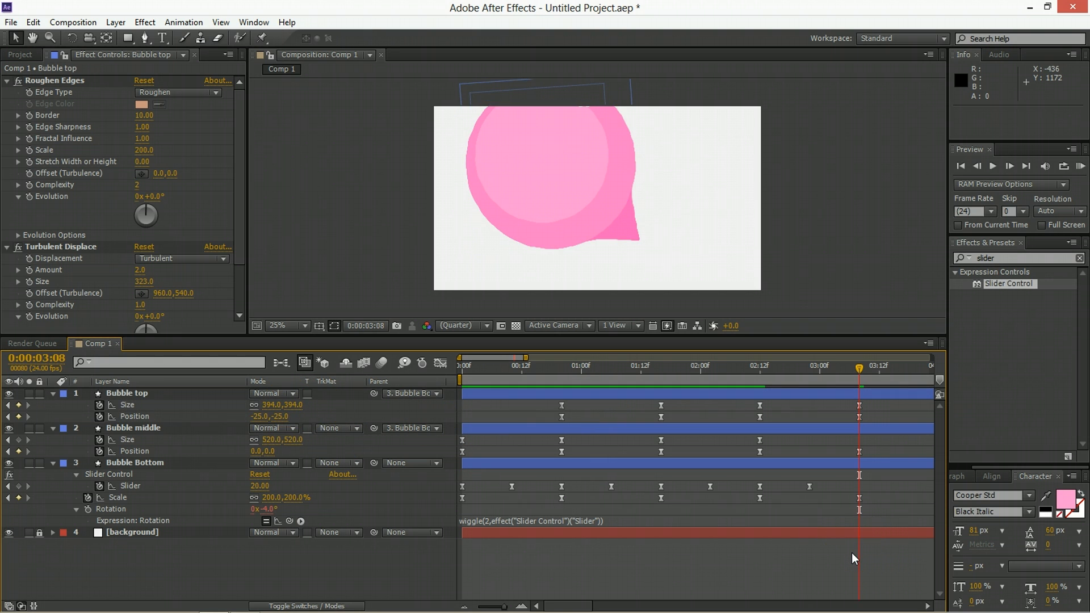
Reshape the speed curves between 0:00:02:12 and 0:00:03:08 so the size and position changes accelerate sharply into the last keyframes
left_click(883, 401)
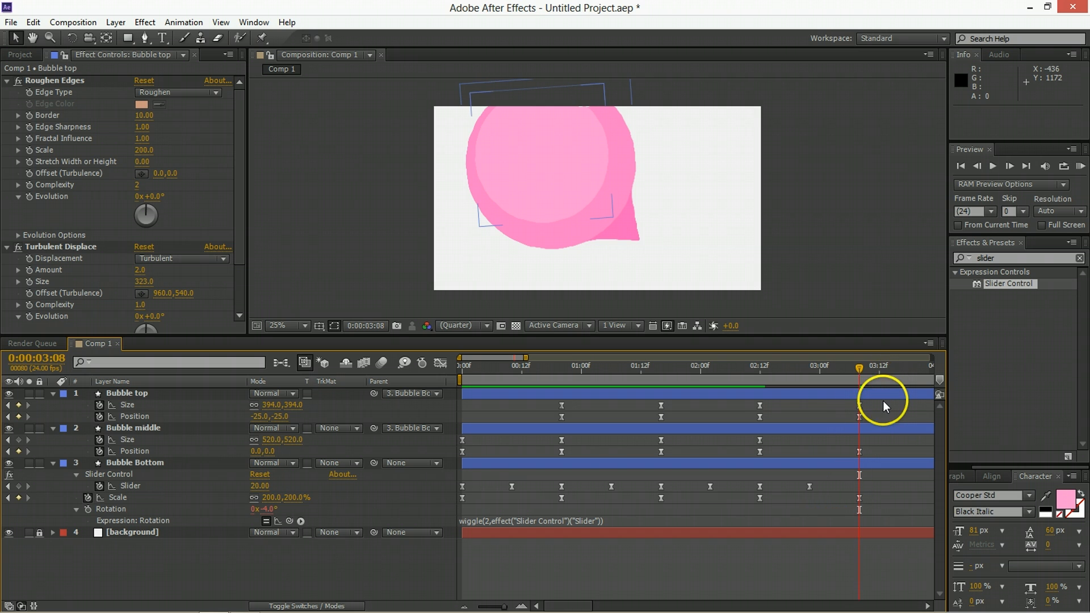
left_click_drag(877, 407, 850, 504)
left_click(442, 365)
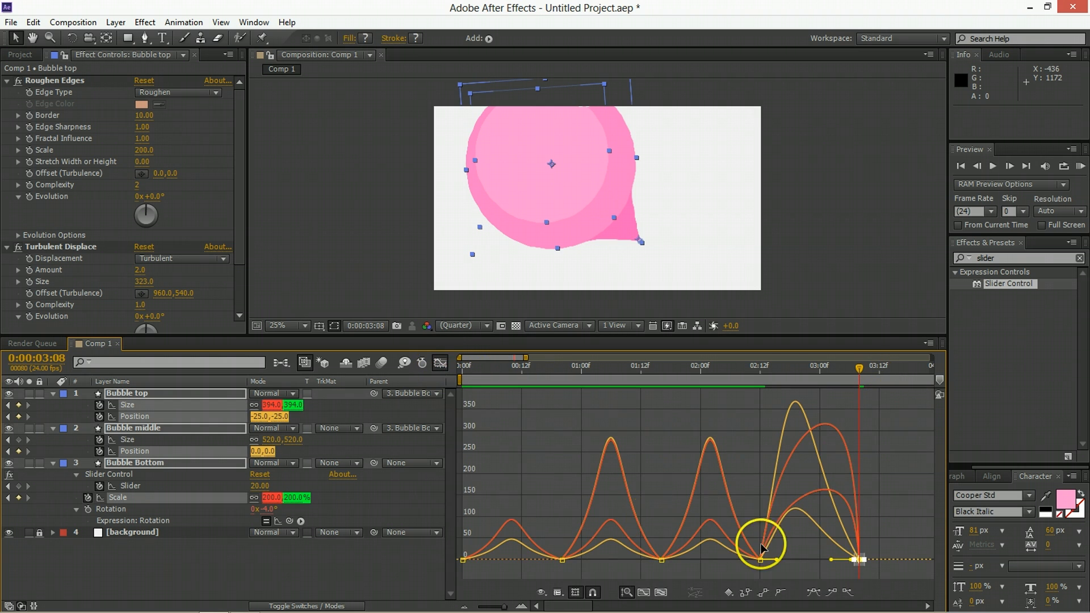
left_click_drag(830, 562, 872, 564)
left_click_drag(779, 562, 834, 562)
left_click_drag(764, 567, 829, 562)
left_click(796, 555)
left_click(798, 553)
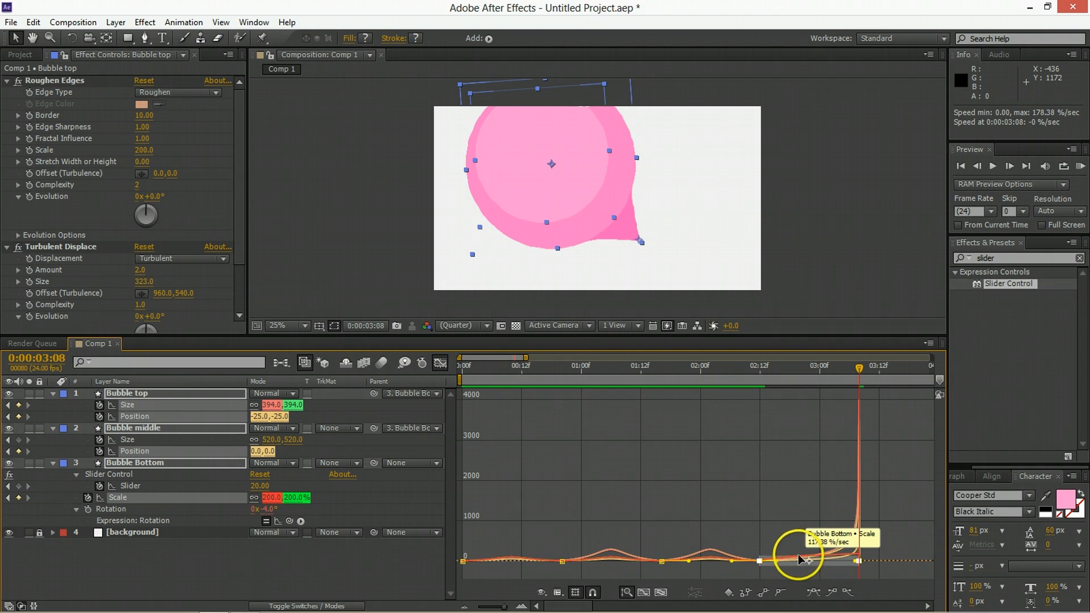
Lengthen the outgoing easing handle of the bottom bubble's scale keyframe at 0:00:02:12 to match the other properties
left_click(768, 571)
scroll(782, 548, "up", 2)
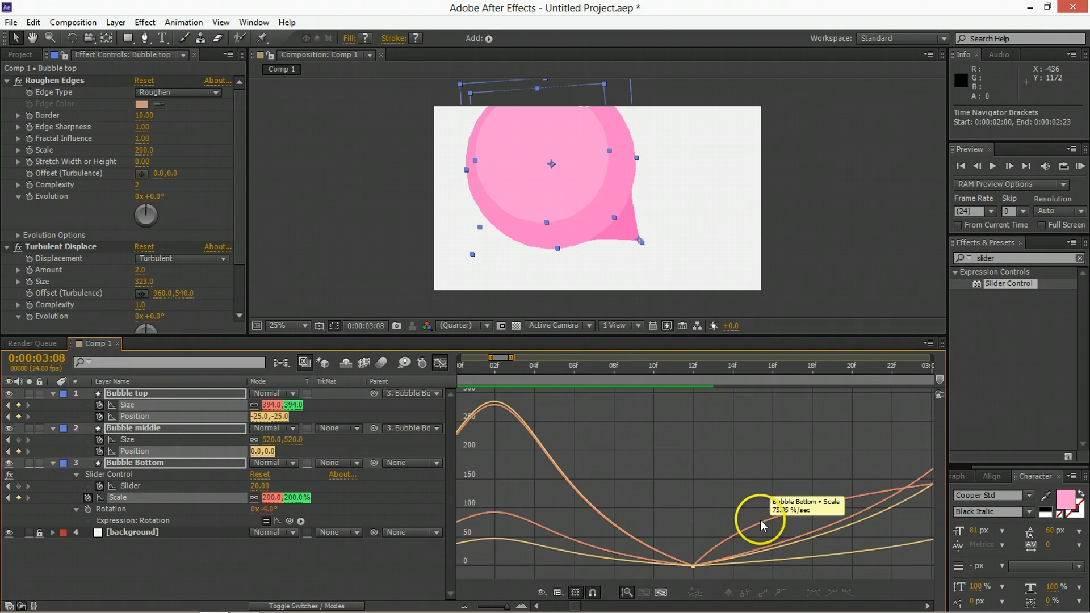
left_click(759, 525)
scroll(760, 525, "down", 2)
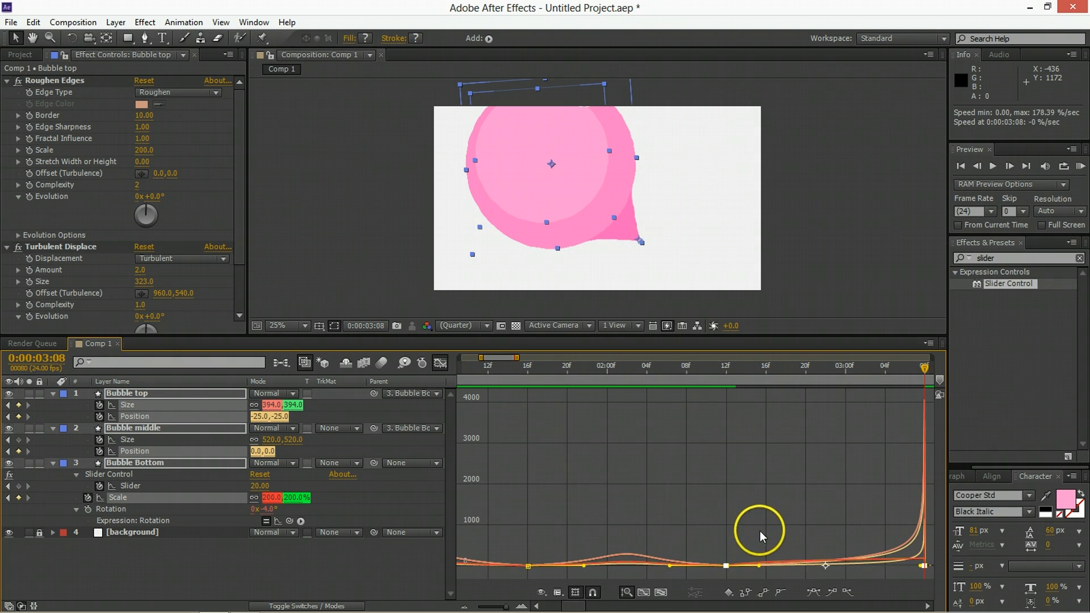
left_click_drag(847, 567, 874, 567)
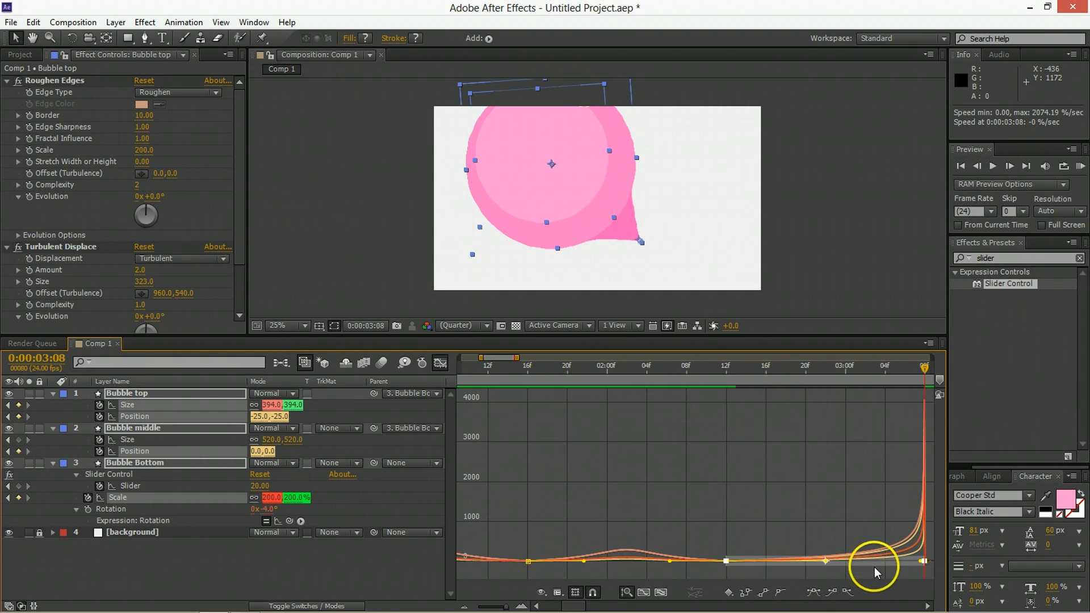
Preview the sudden final expansion of the bubble up to 0:00:03:12
left_click(705, 374)
key("space")
key("space")
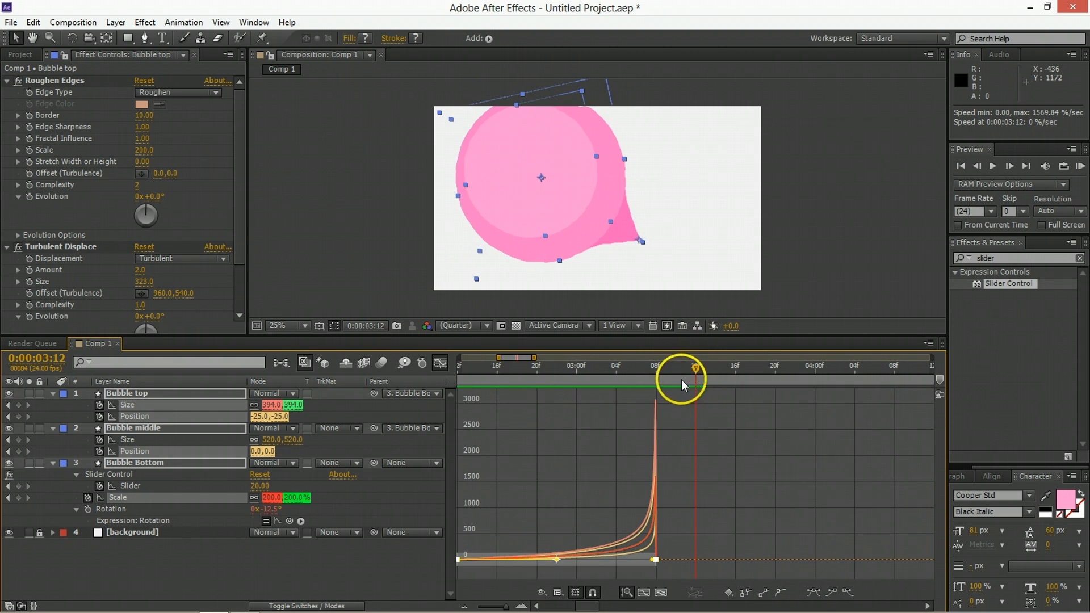
Trim the ends of the three bubble layers at 0:00:03:07 and check the frame at 0:00:03:08
left_click(653, 366)
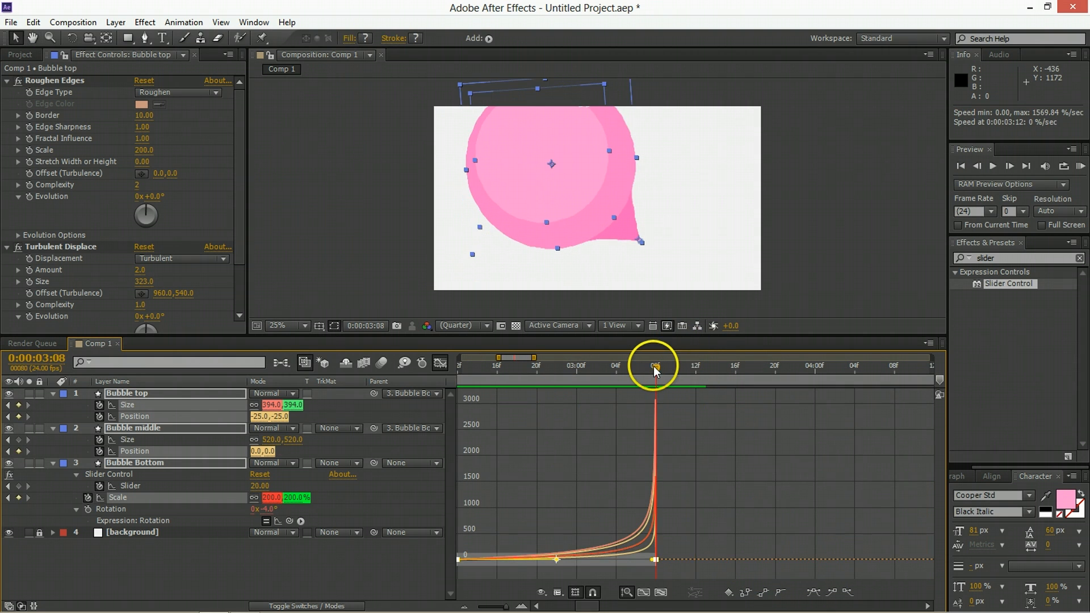
left_click(440, 364)
key("Page_Up")
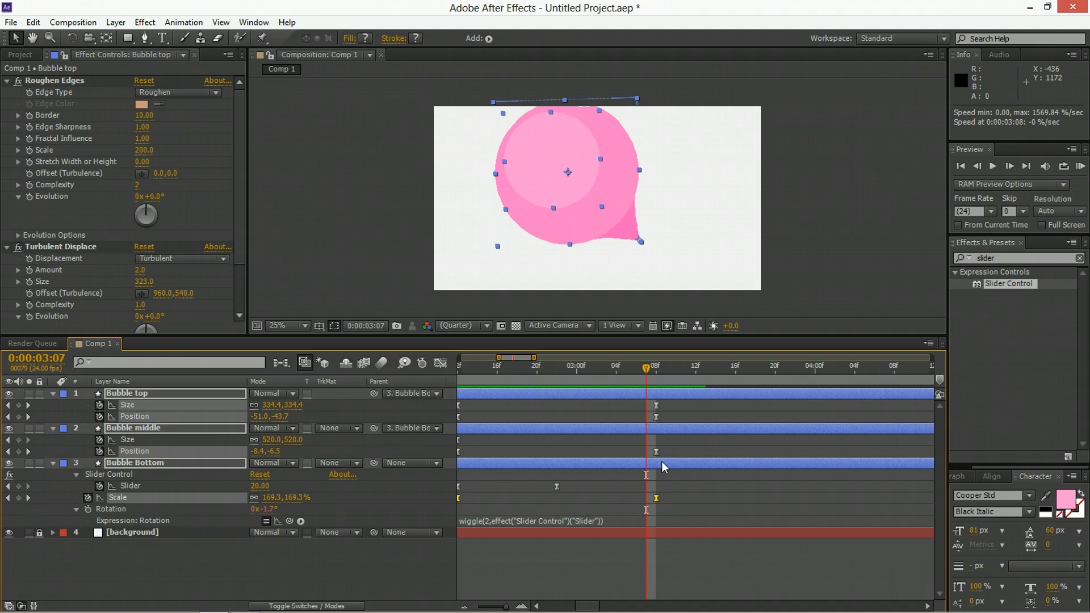
key("alt+]")
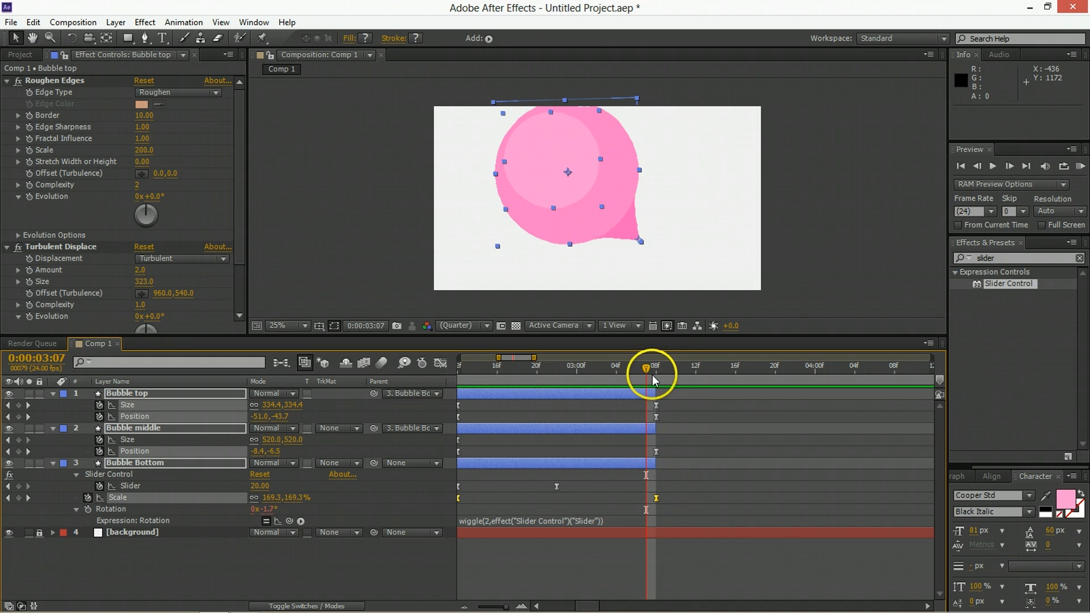
mouse_move(659, 372)
left_mouse_down()
mouse_move(614, 384)
mouse_move(639, 387)
mouse_move(651, 375)
left_mouse_up()
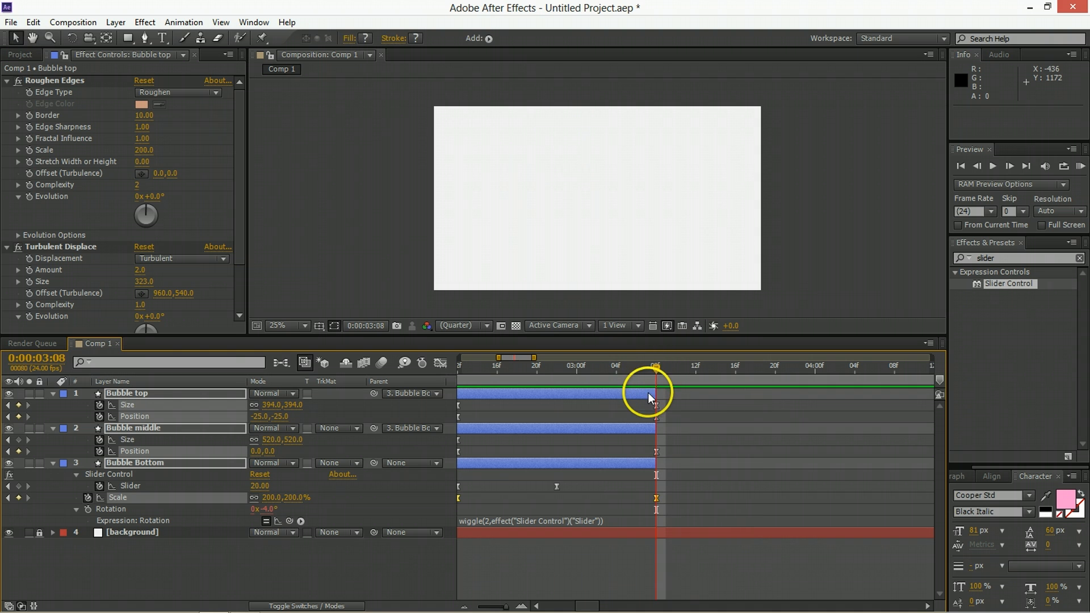
Deselect the three bubble layers and collapse their animated properties
left_click(648, 394)
left_click(625, 414)
key("u")
scroll(625, 528, "down", 1)
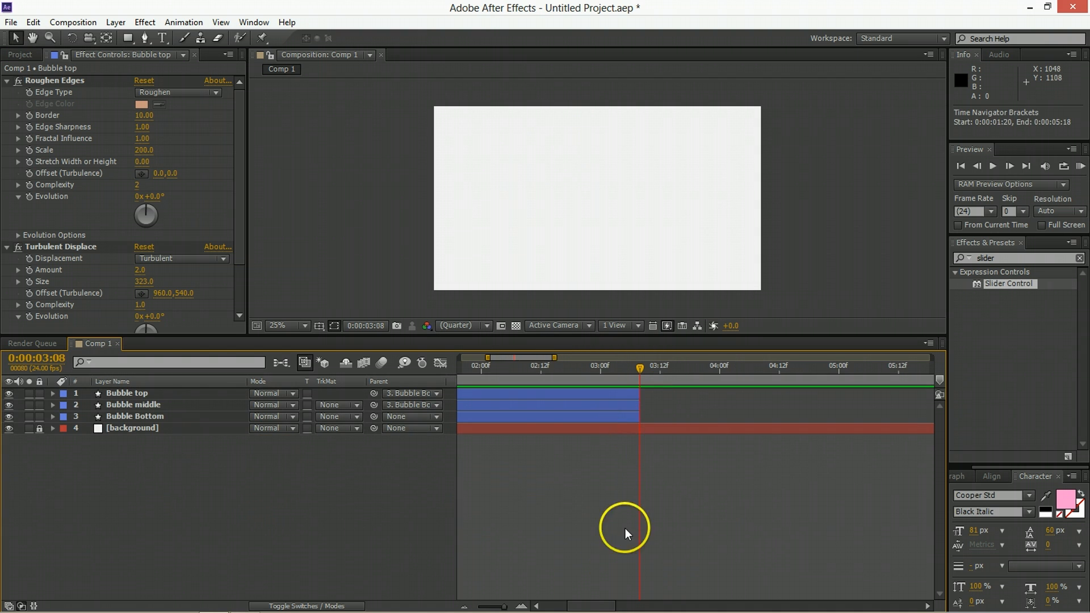
scroll(601, 591, "left", 5)
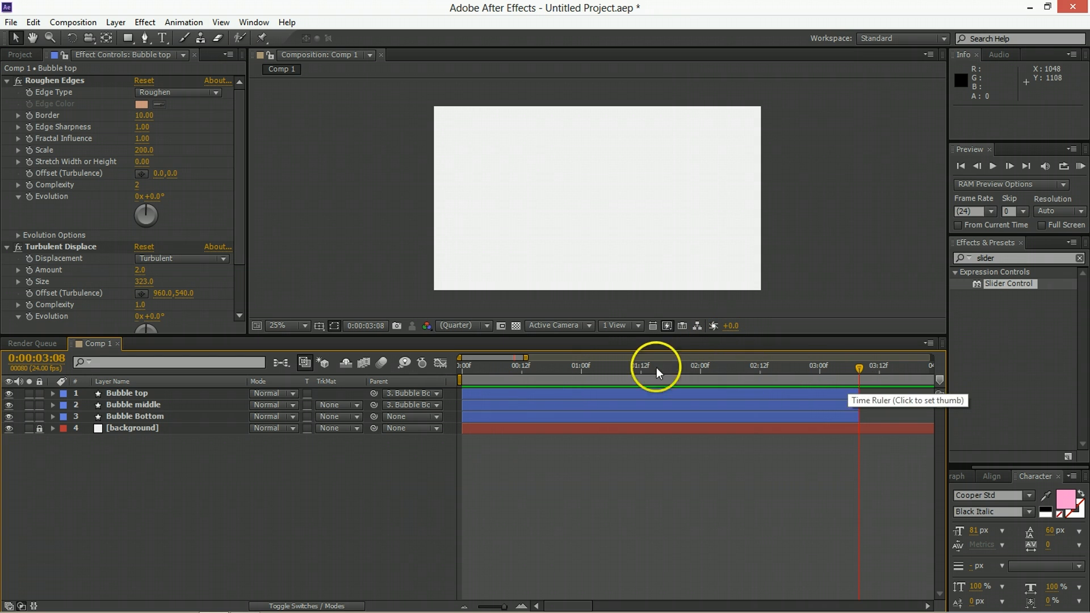
Create a new shape layer and add two ellipse paths to its contents
left_click(123, 27)
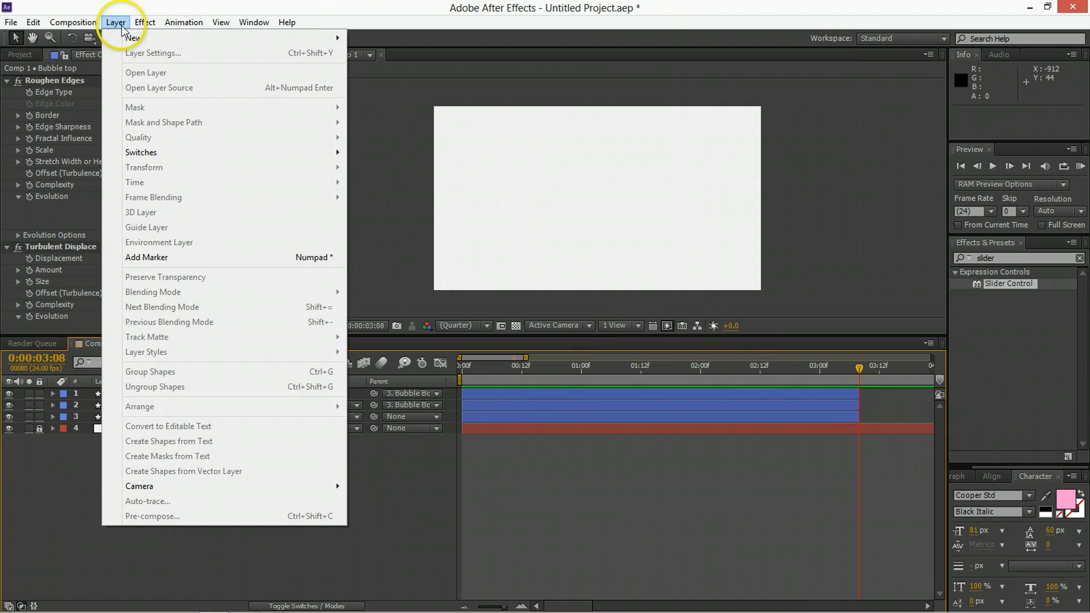
mouse_move(134, 38)
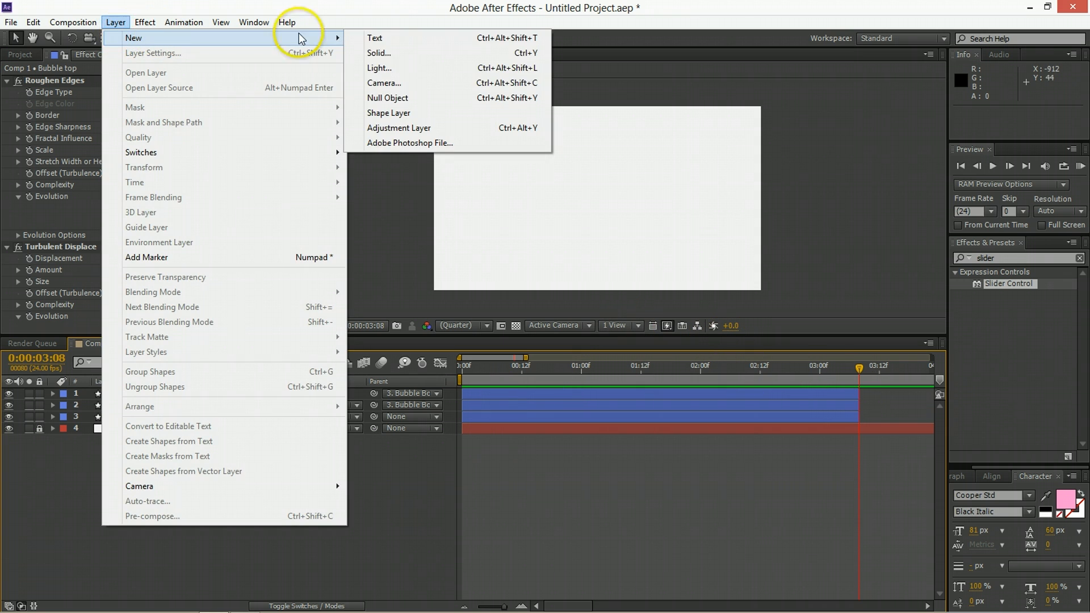
left_click(401, 112)
left_click(488, 39)
left_click(534, 78)
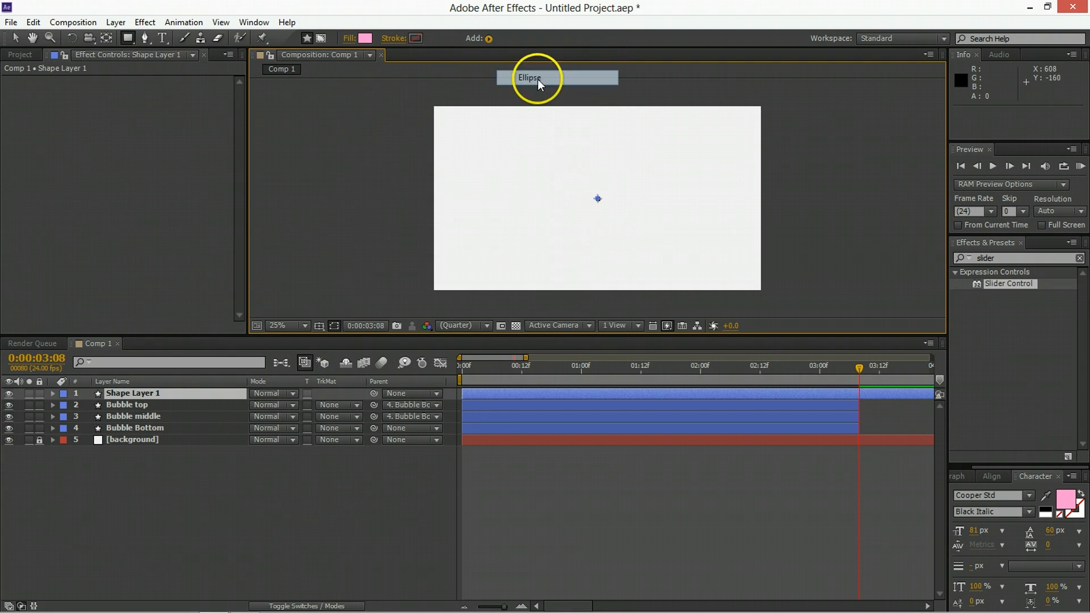
left_click(360, 405)
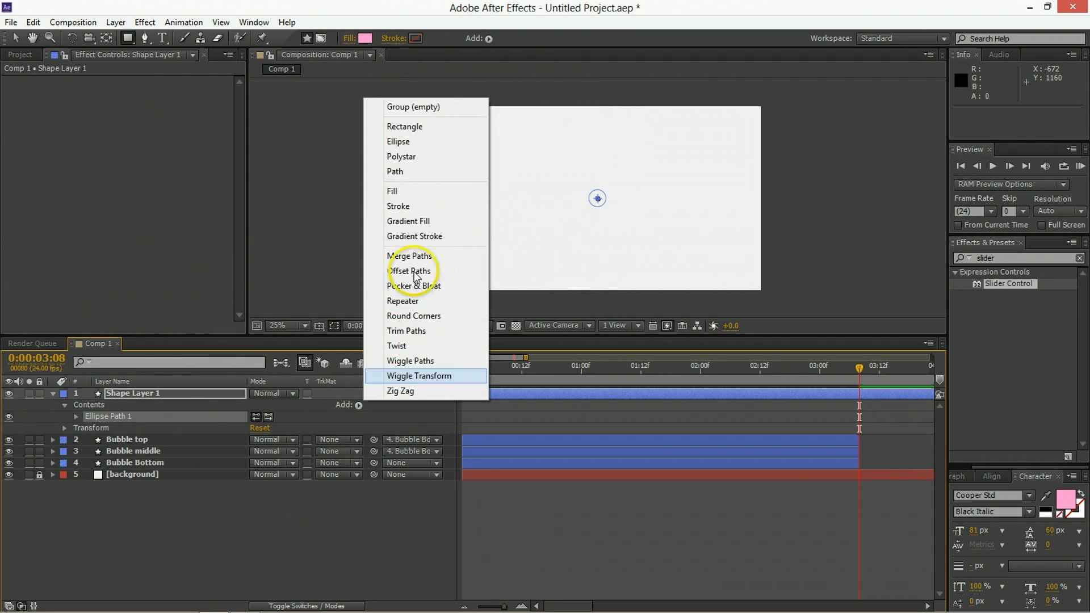
left_click(427, 146)
Add Merge Paths to the new shape layer and set its mode to Subtract
left_click(360, 407)
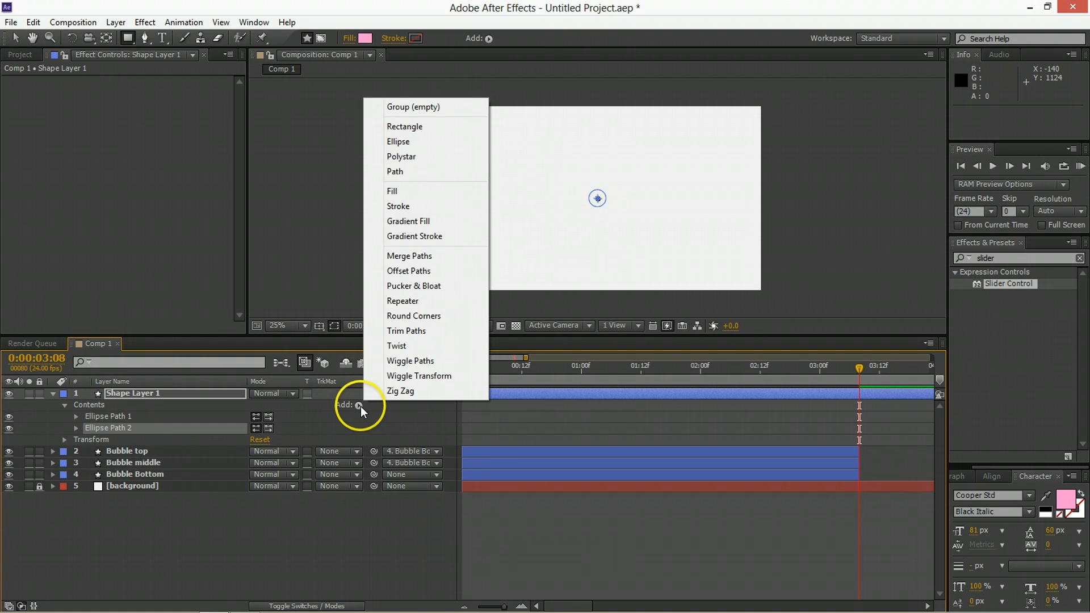
left_click(432, 256)
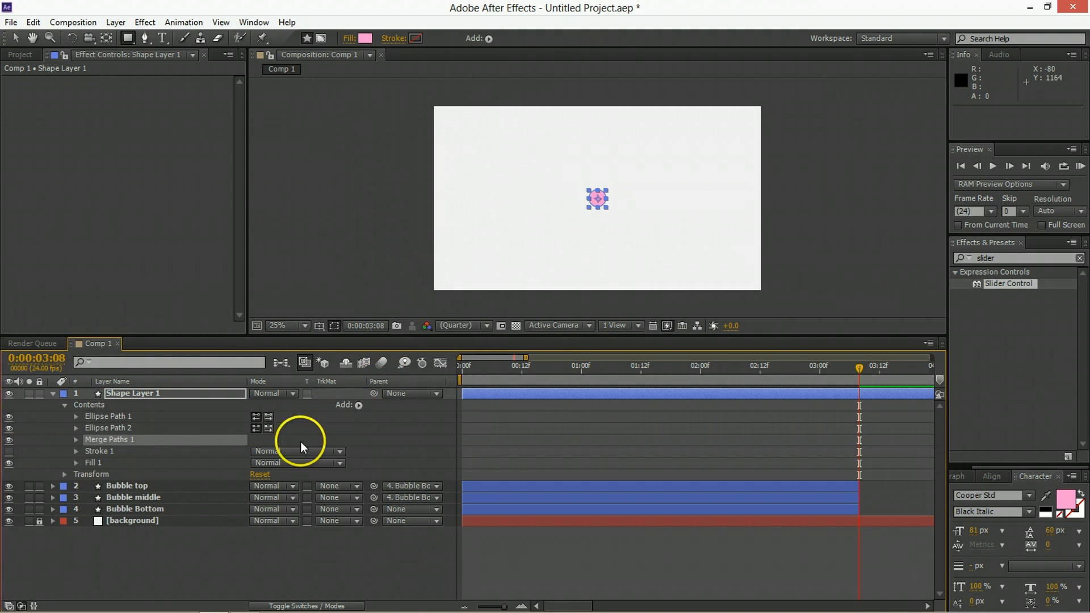
left_click(77, 439)
left_click(259, 451)
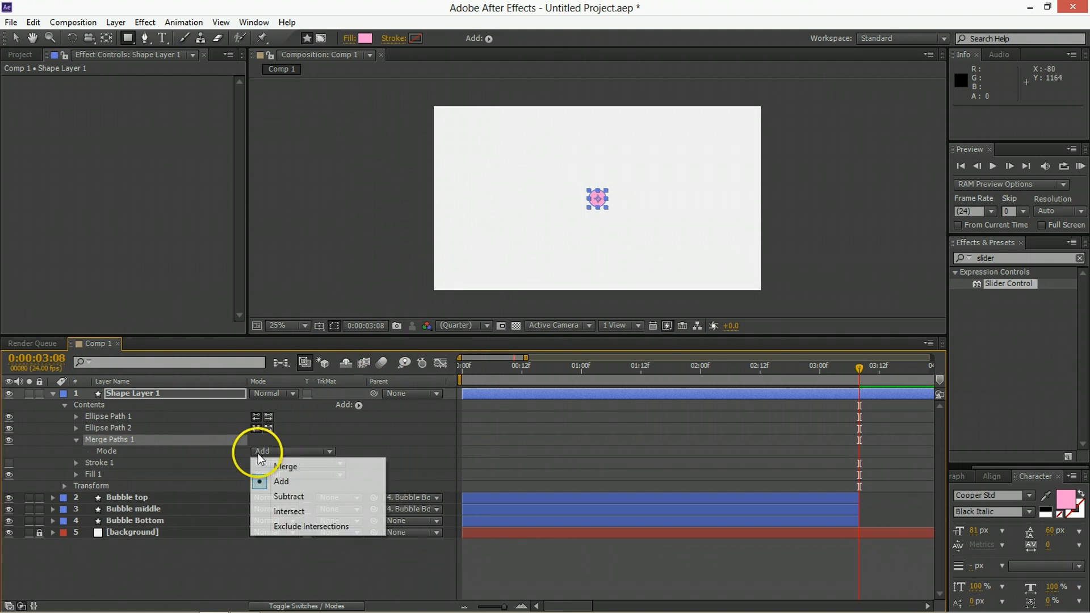
left_click(289, 497)
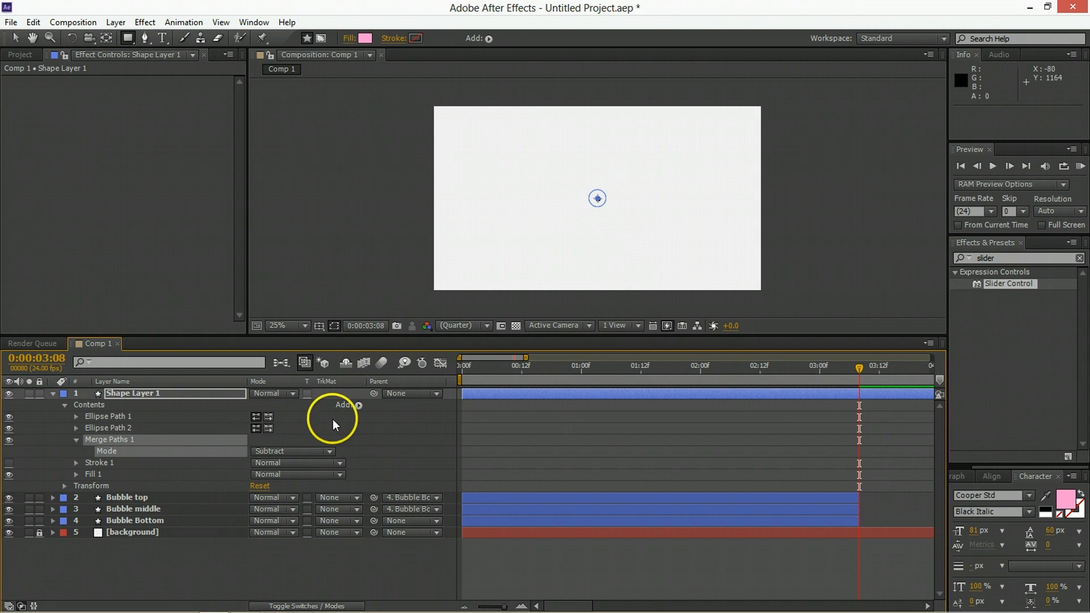
Add Wiggle Paths and a new red Fill to the shape layer, without the default stroke and fill
left_click(358, 404)
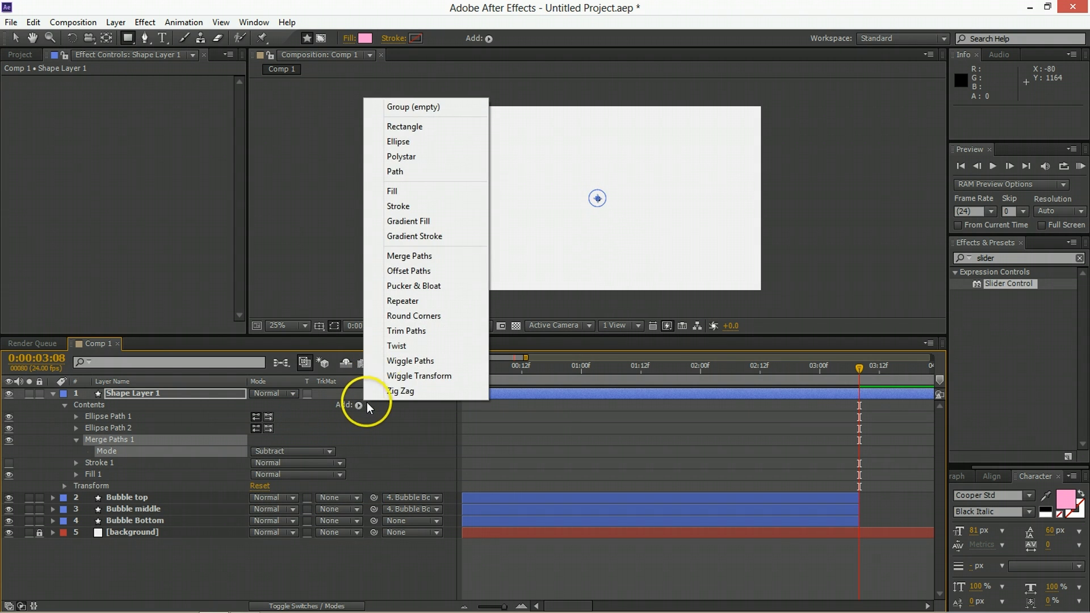
left_click(400, 361)
left_click(358, 406)
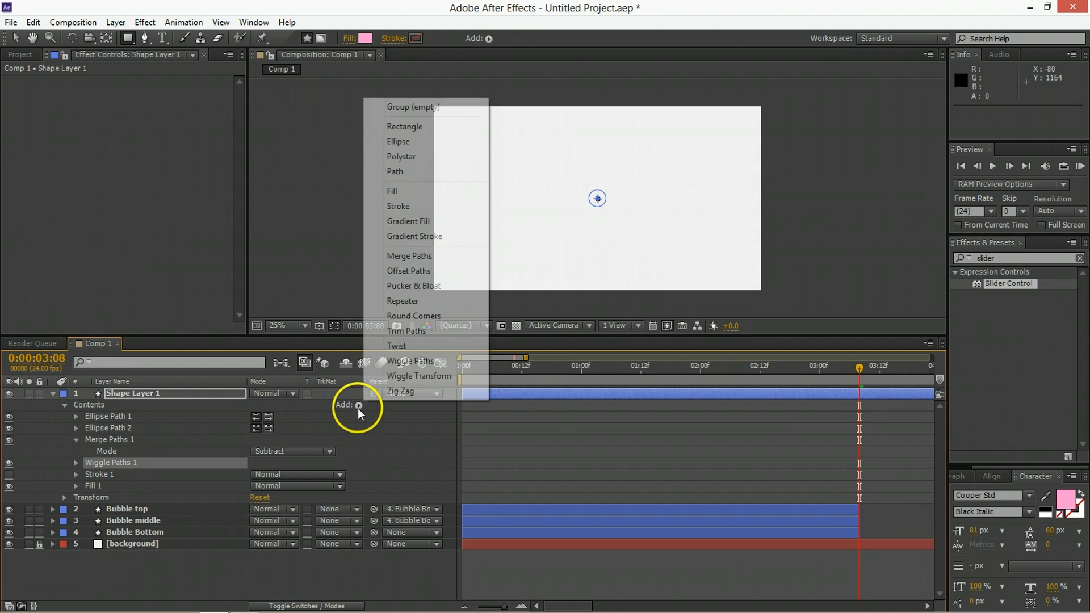
left_click(414, 193)
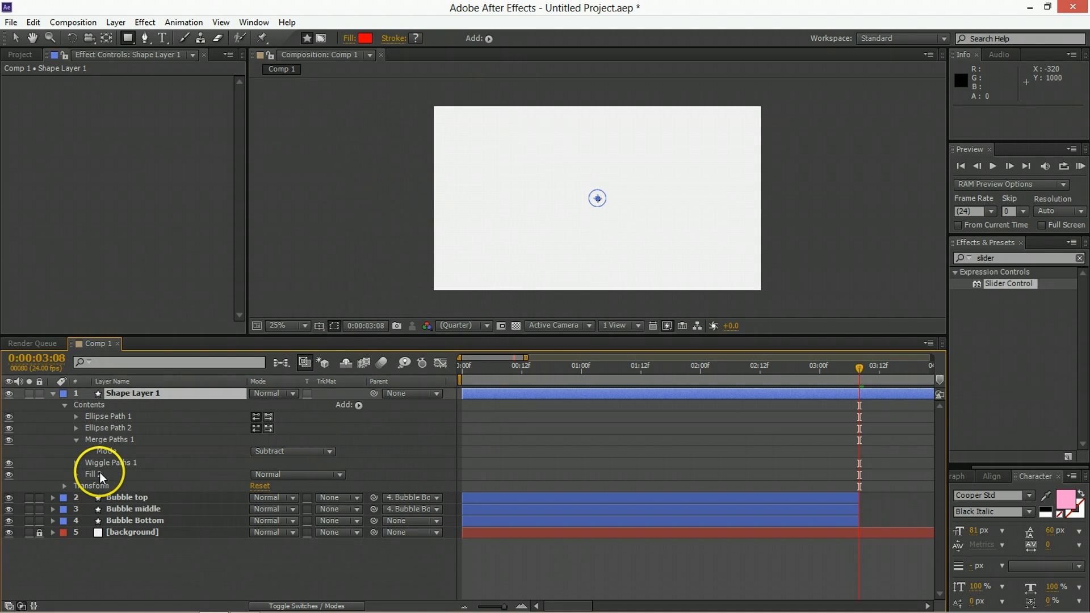
Recolor the new shape layer's fill to the bubble's pink (FF80CA), sampling it from the bubble at 0:00:02:02
left_click(100, 474)
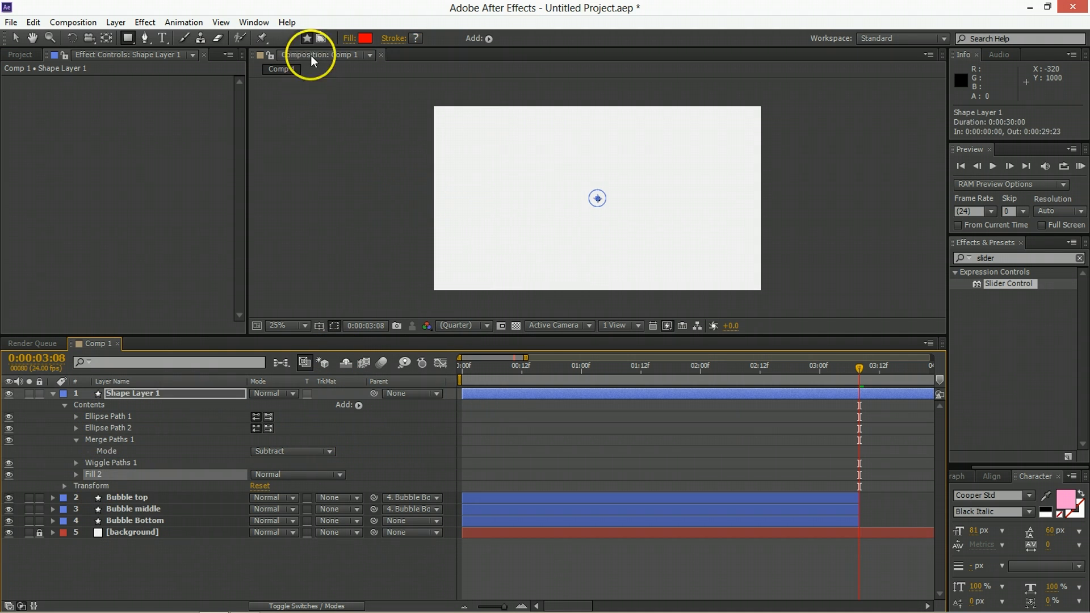
left_click(708, 366)
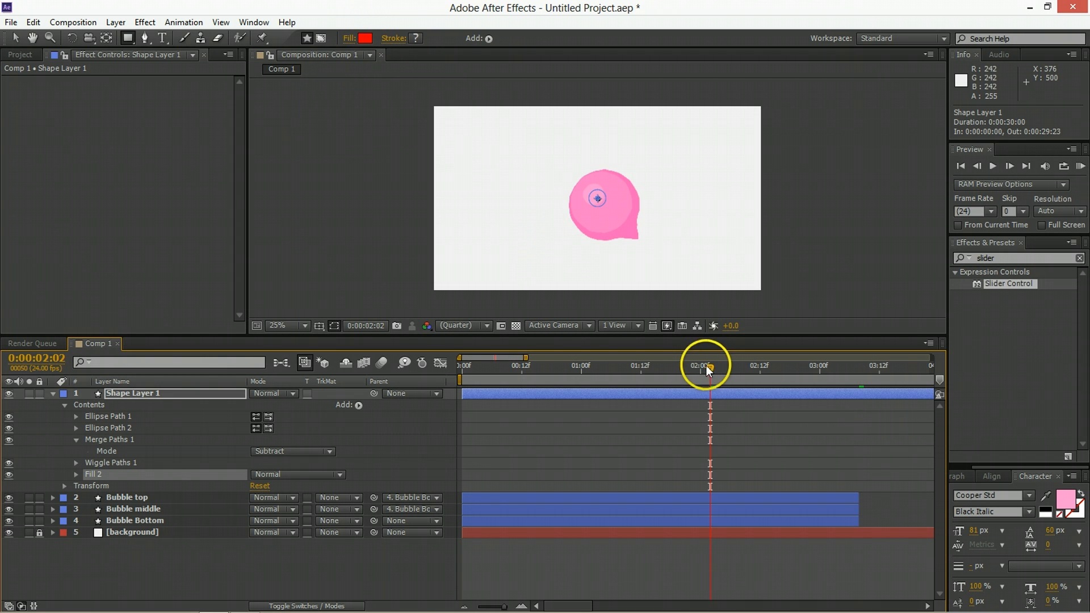
left_click(365, 38)
left_click(427, 324)
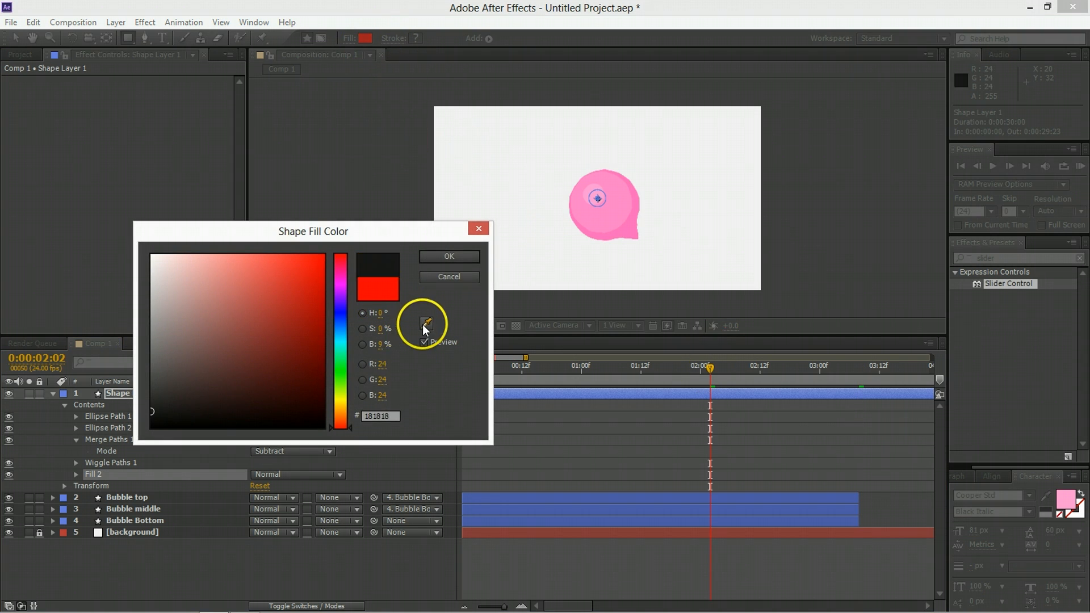
left_click(611, 217)
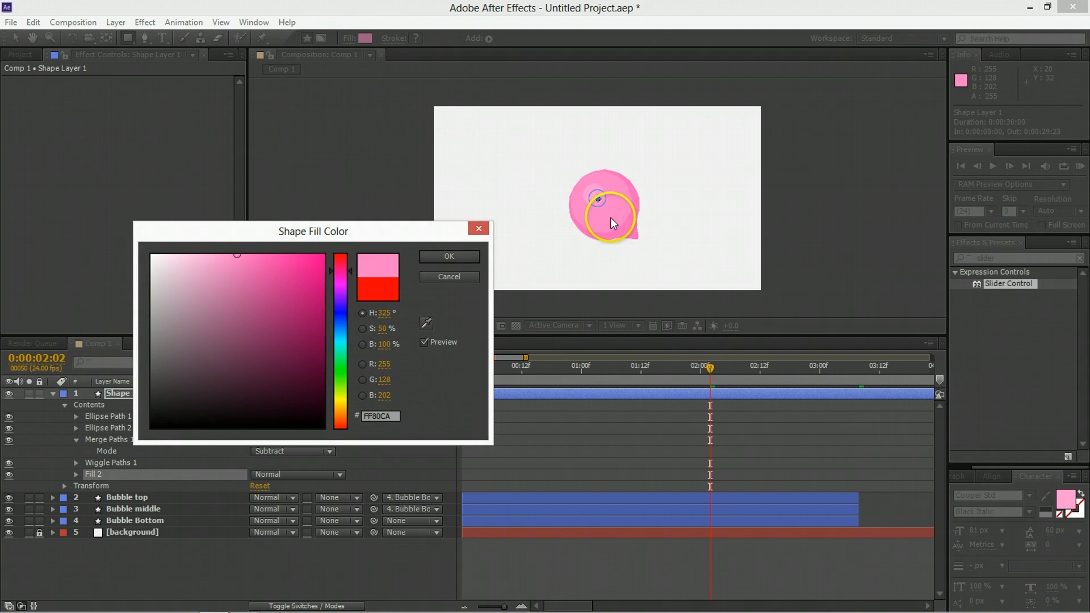
left_click(457, 261)
Shift Shape Layer 1 to start at 0:00:03:08, right where the bubble layers end, and check the transition frame by frame
left_click(765, 368)
left_click_drag(806, 373, 854, 374)
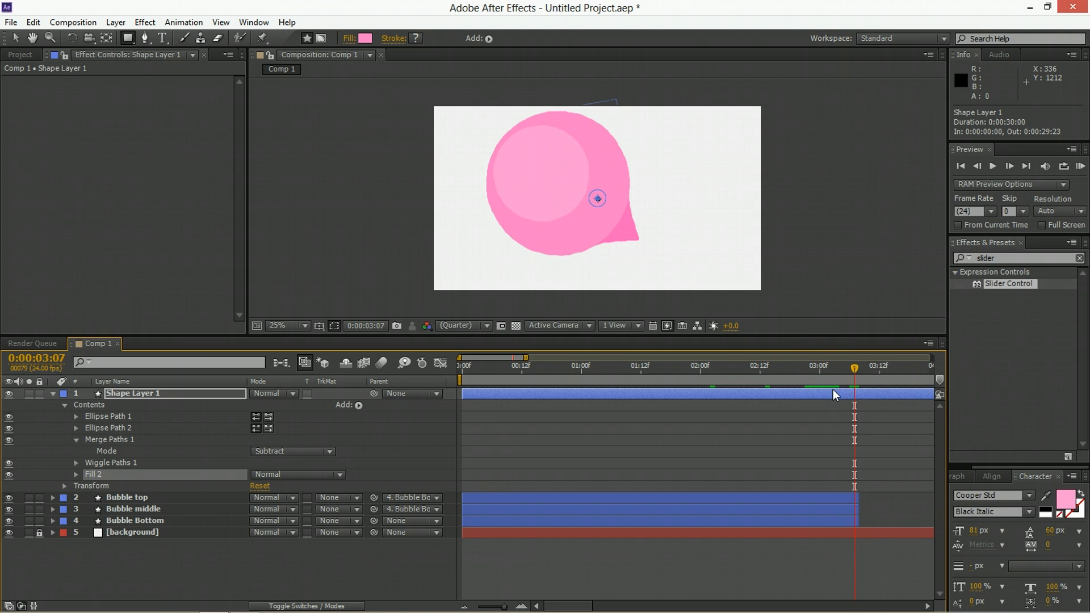
key("bracketleft")
left_click(869, 391)
left_click_drag(868, 390, 859, 375)
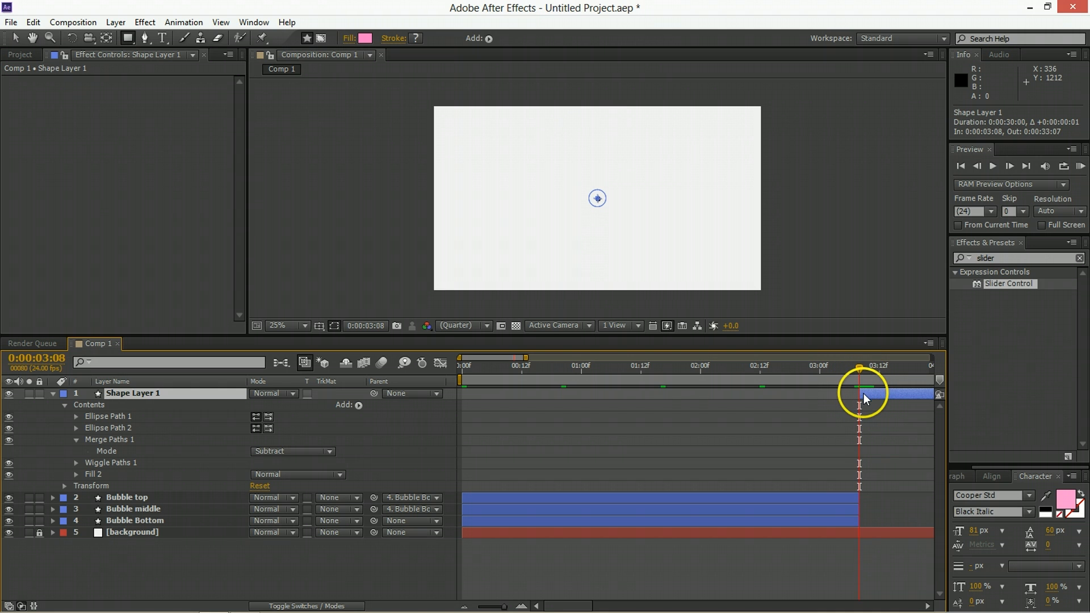
key("Page_Up")
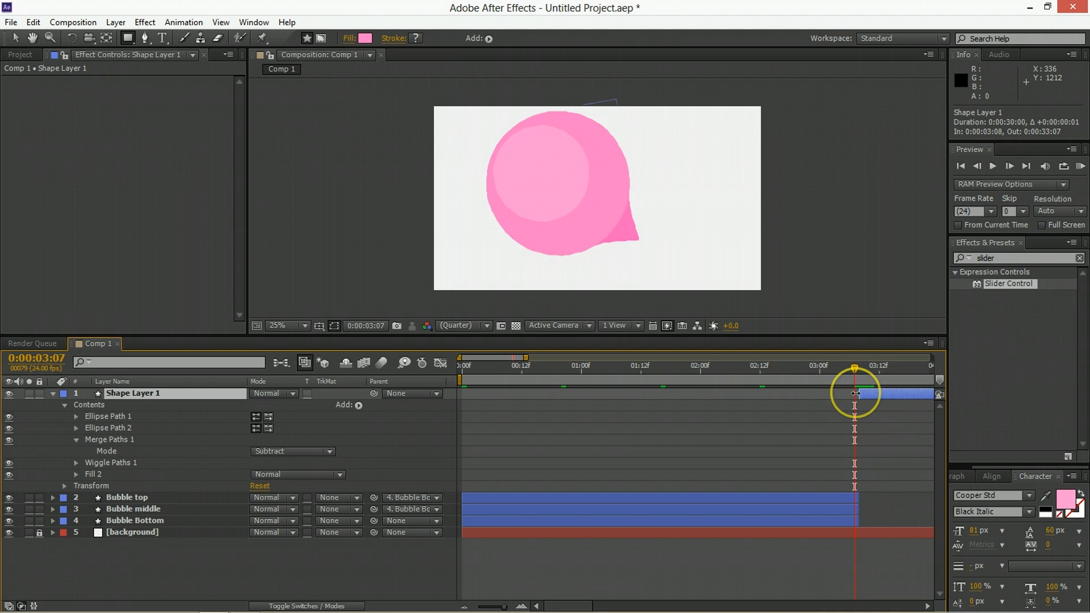
key("Page_Down")
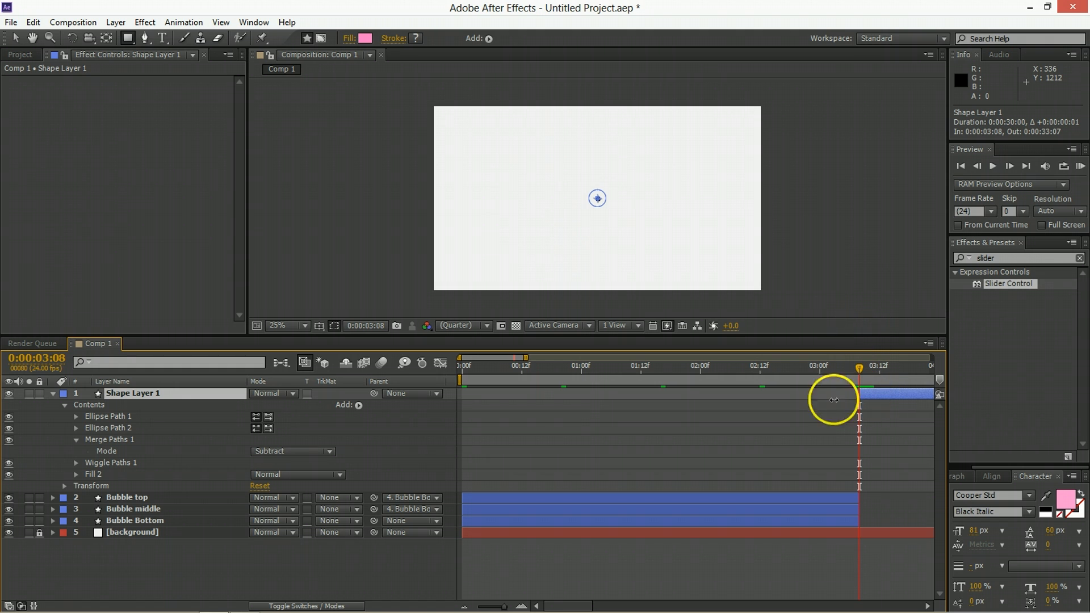
Set Ellipse Path 1's size to 960 and start keyframing it at 0:00:03:08
left_click(77, 417)
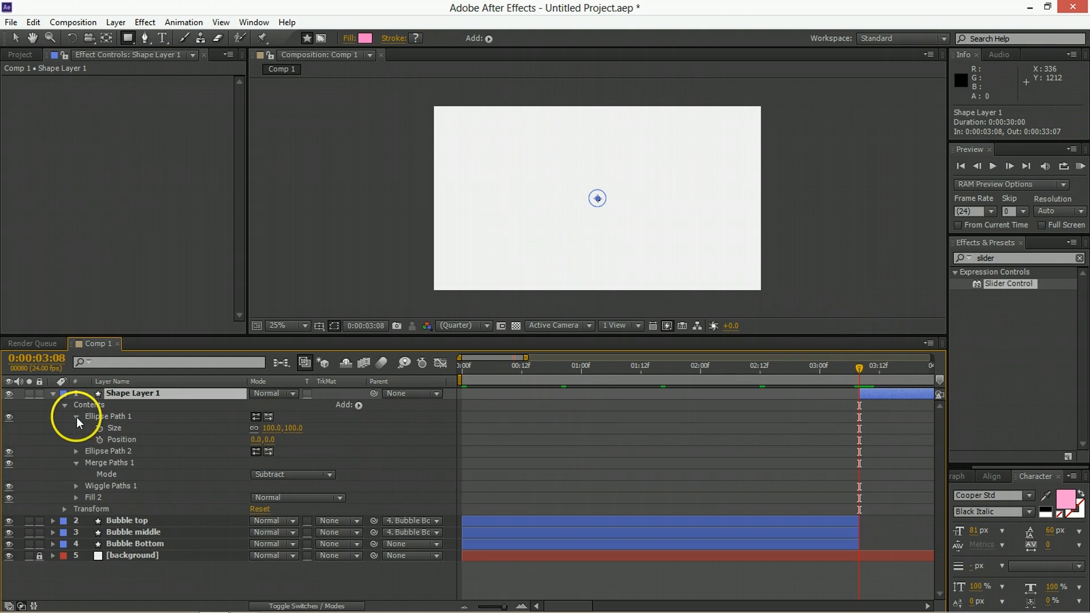
left_click(272, 430)
type("960")
key("Return")
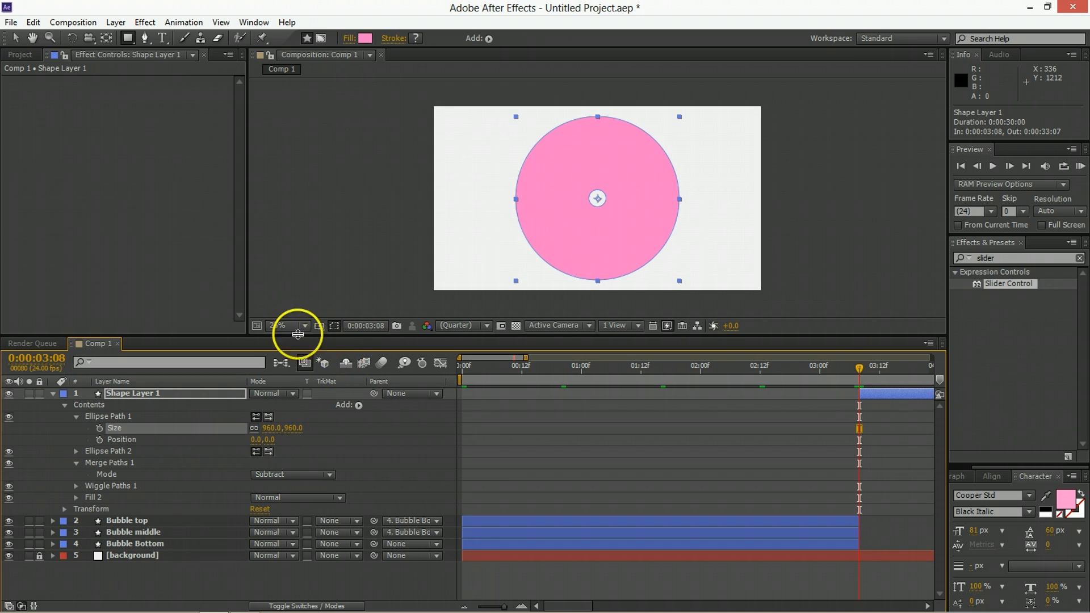
left_click(100, 427)
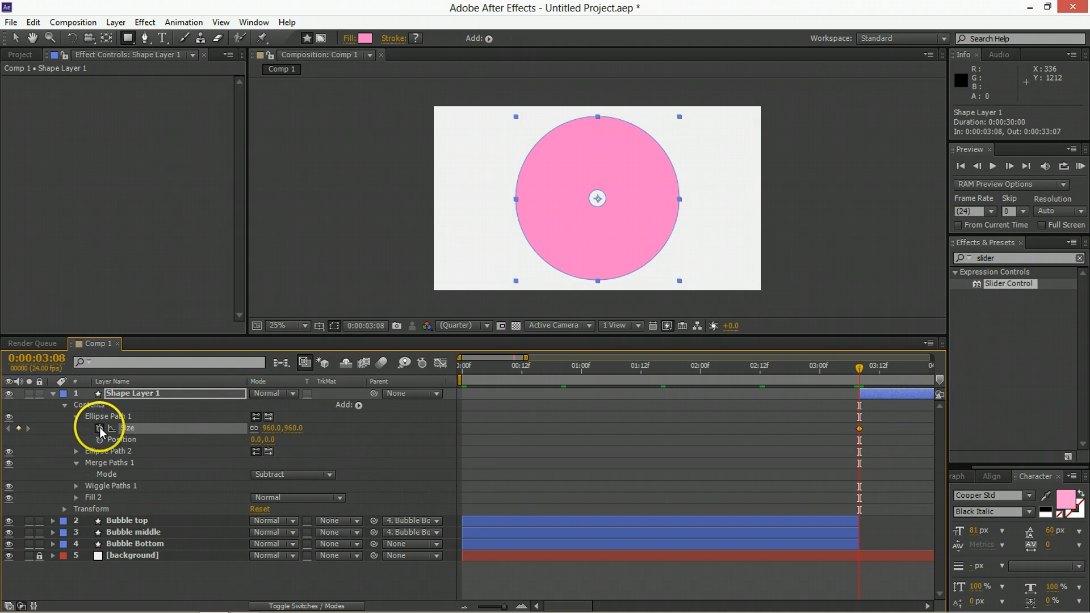
Set Ellipse Path 2's size to 0 and start keyframing it at 0:00:03:08
left_click(76, 451)
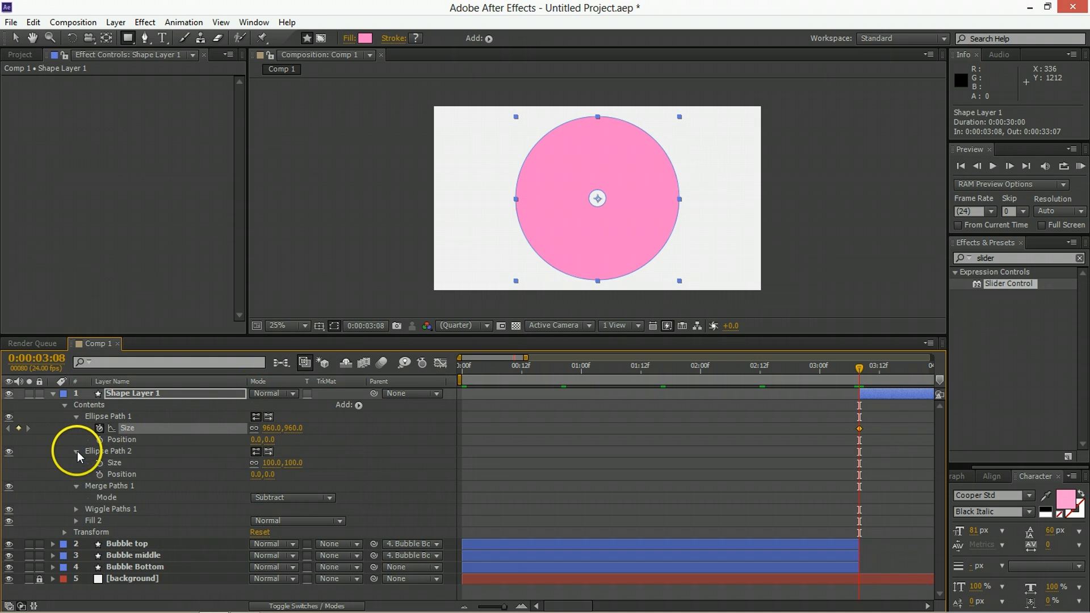
left_click(269, 464)
type("0")
key("Return")
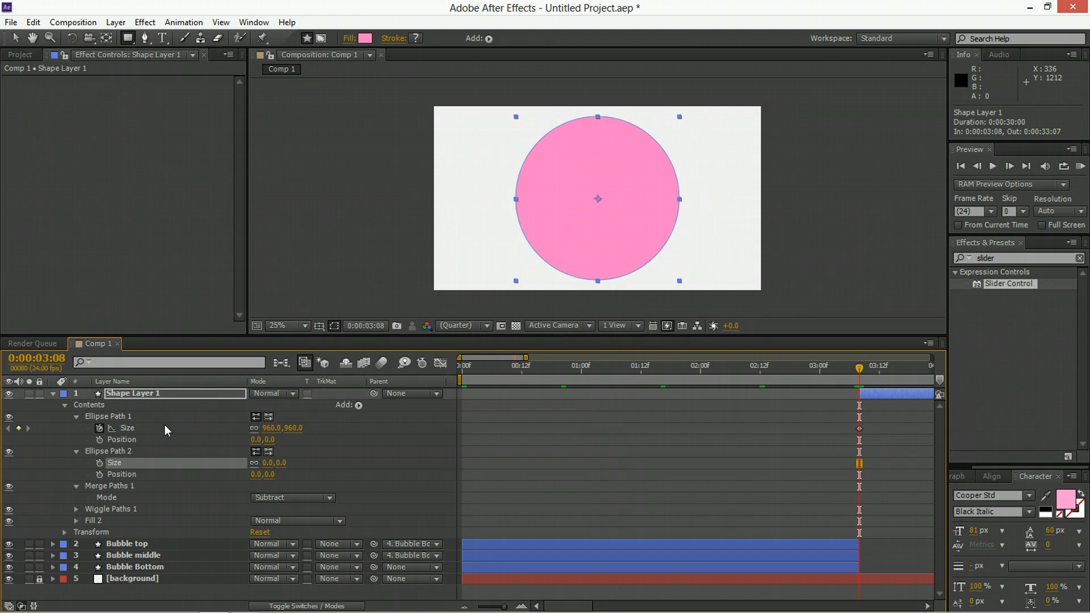
left_click(100, 463)
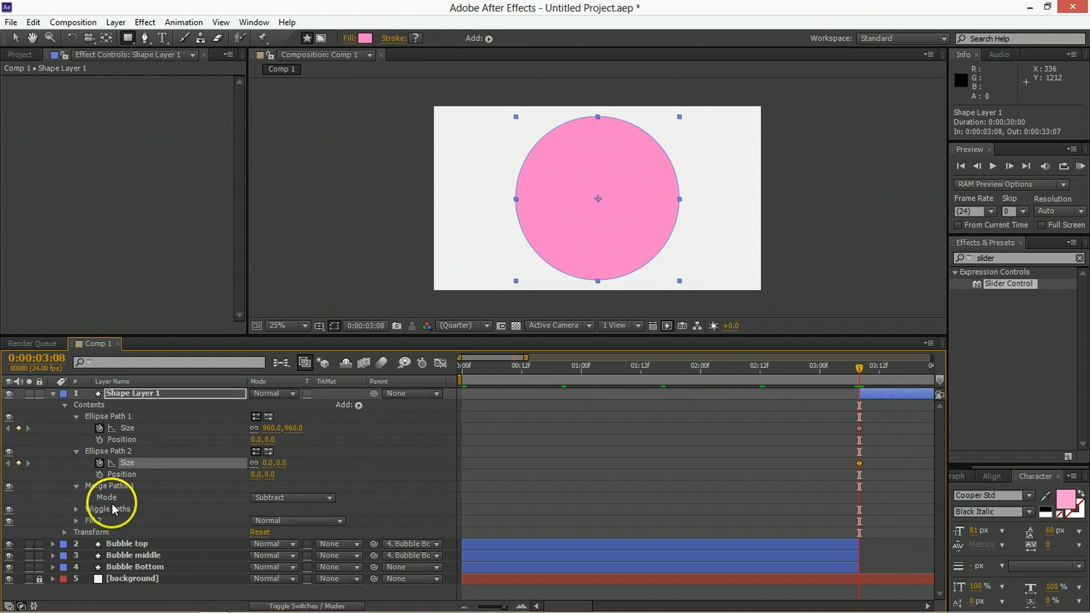
Set the Wiggle Paths size to 140 on the shape layer
left_click(76, 509)
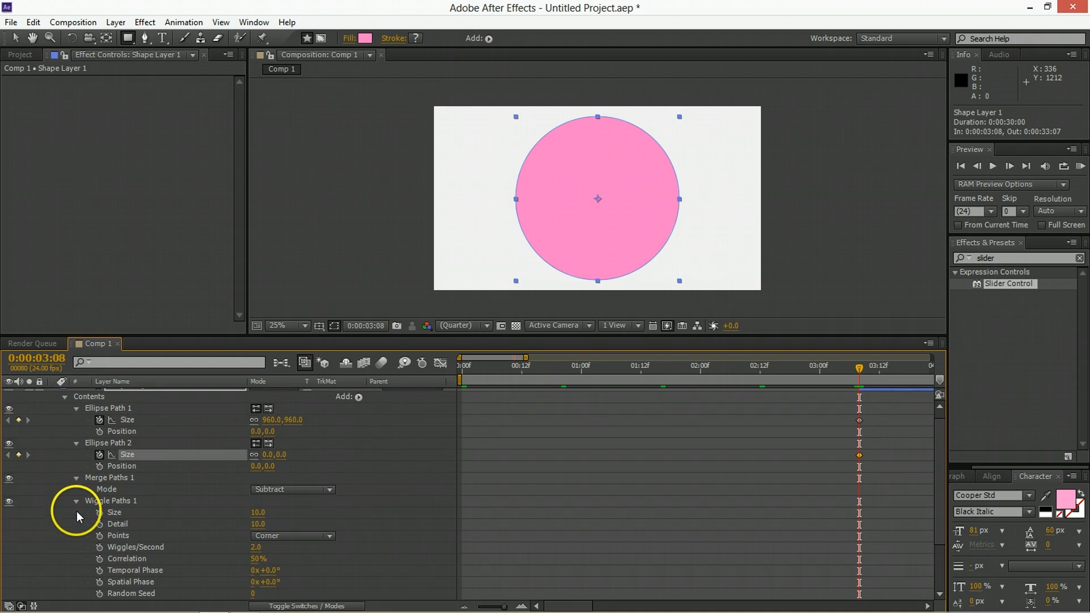
left_click(116, 501)
scroll(176, 493, "down", 1)
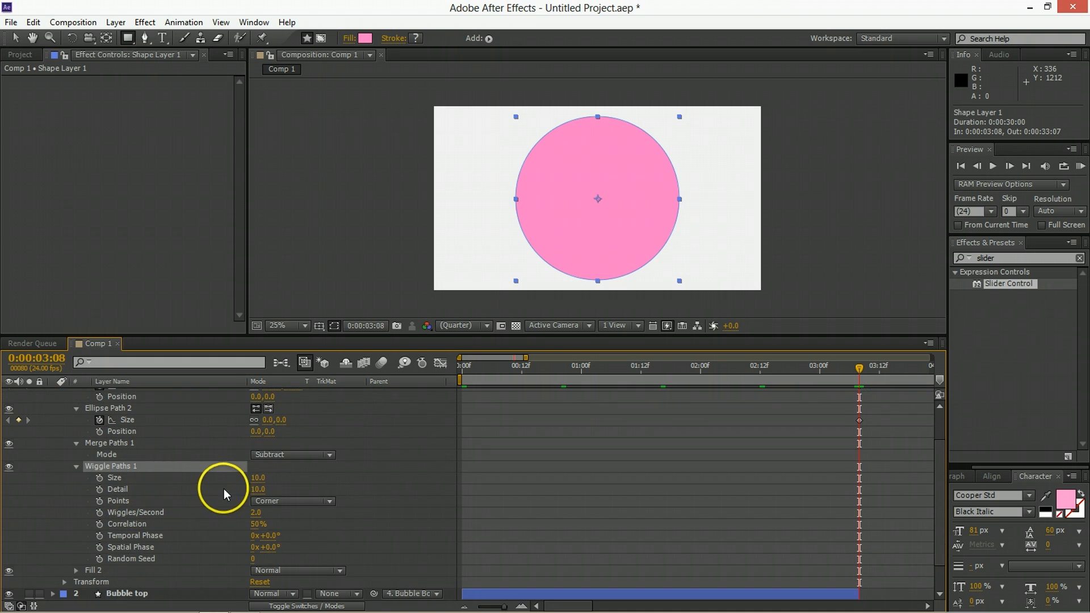
left_click(145, 479)
scroll(165, 488, "up", 1)
left_click(255, 509)
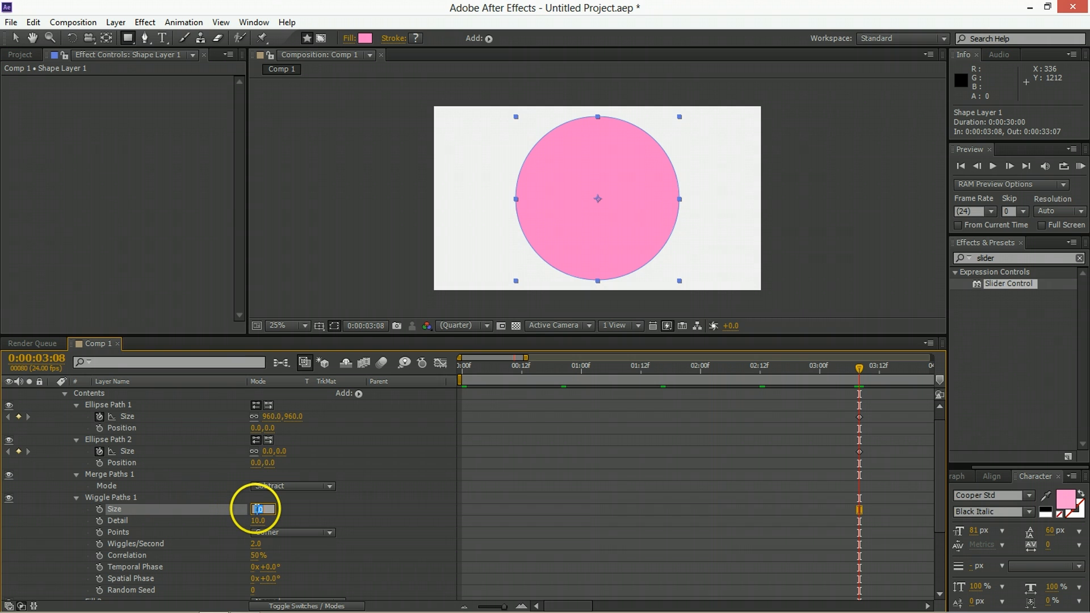
type("140")
key("Return")
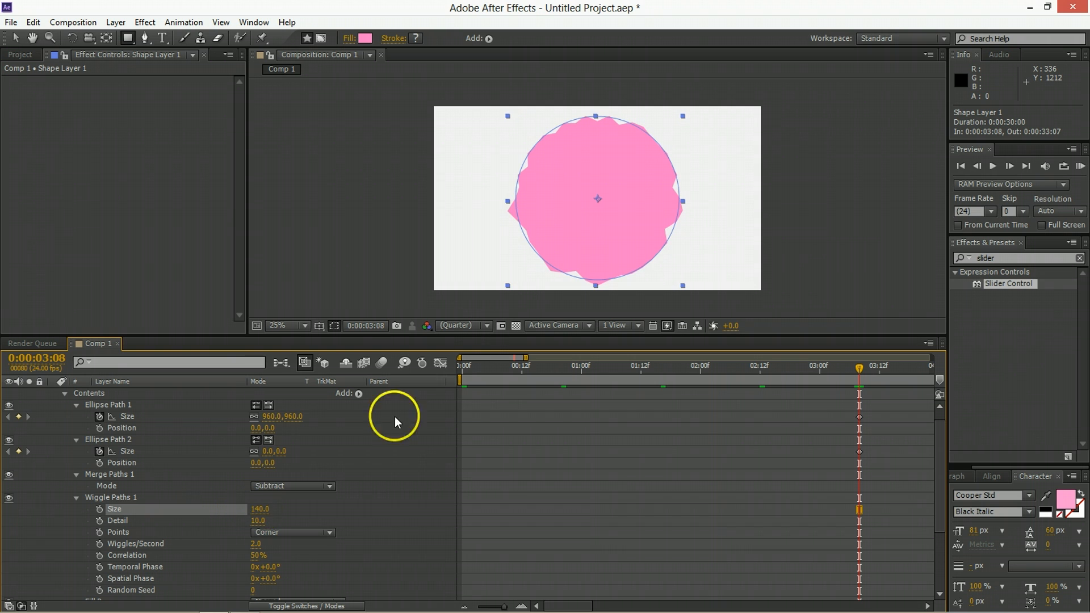
Set the Wiggle Paths detail to 2 and its points to Smooth
left_click(258, 521)
type("2")
key("Return")
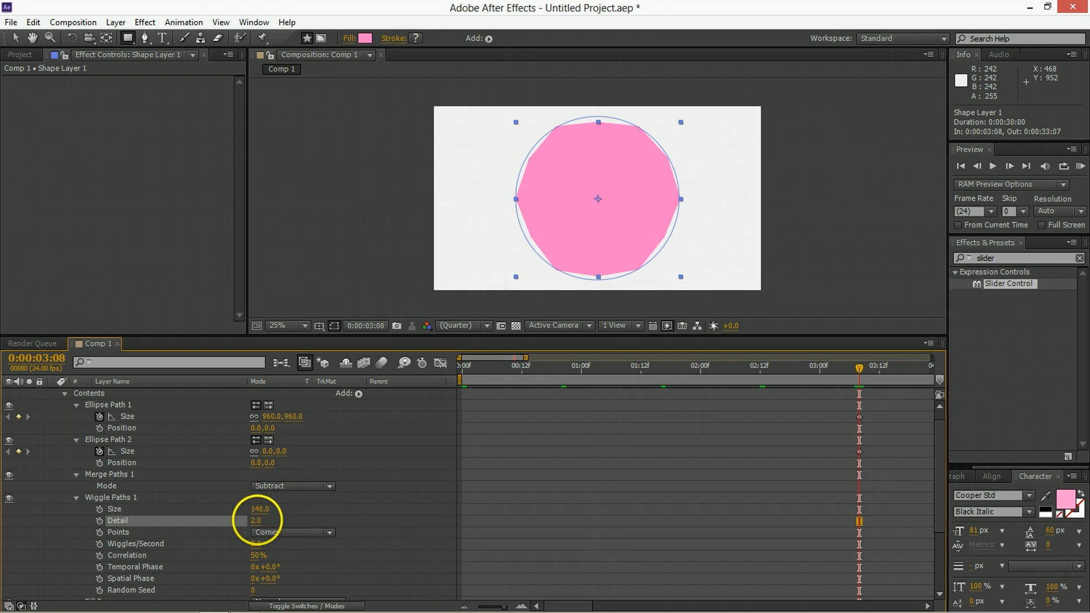
left_click(276, 532)
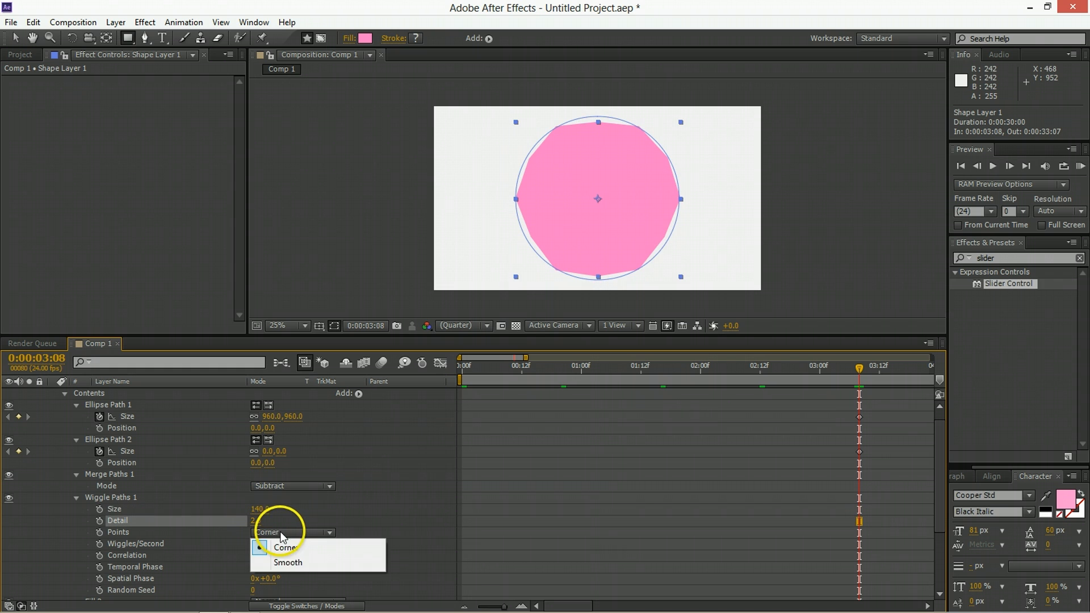
left_click(289, 562)
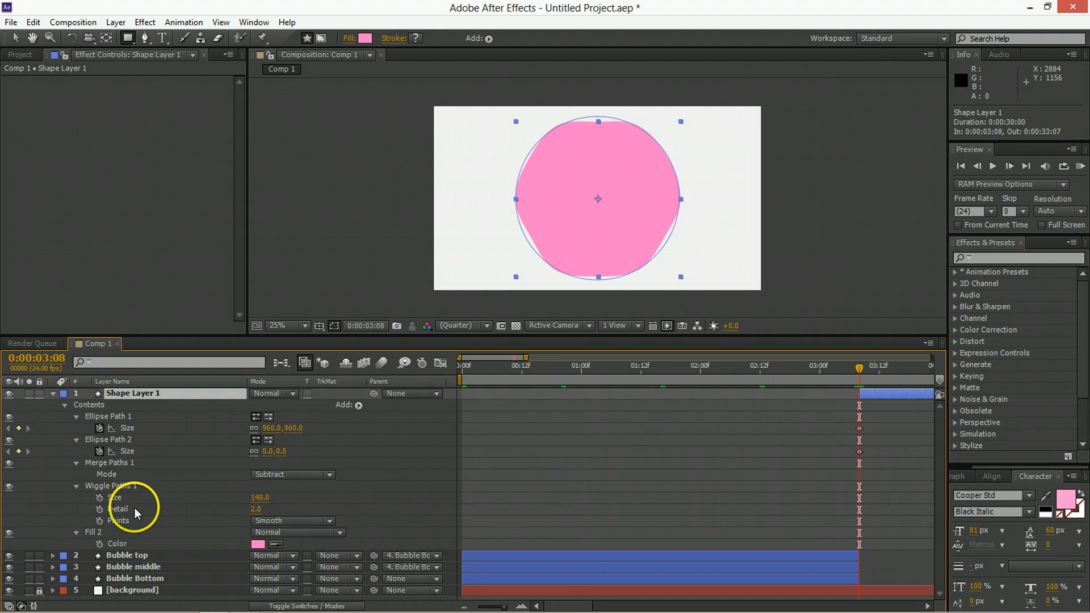
Start keyframing the Wiggle Paths size and detail at 0:00:03:08, and show only the layer's keyframed properties
left_click(99, 498)
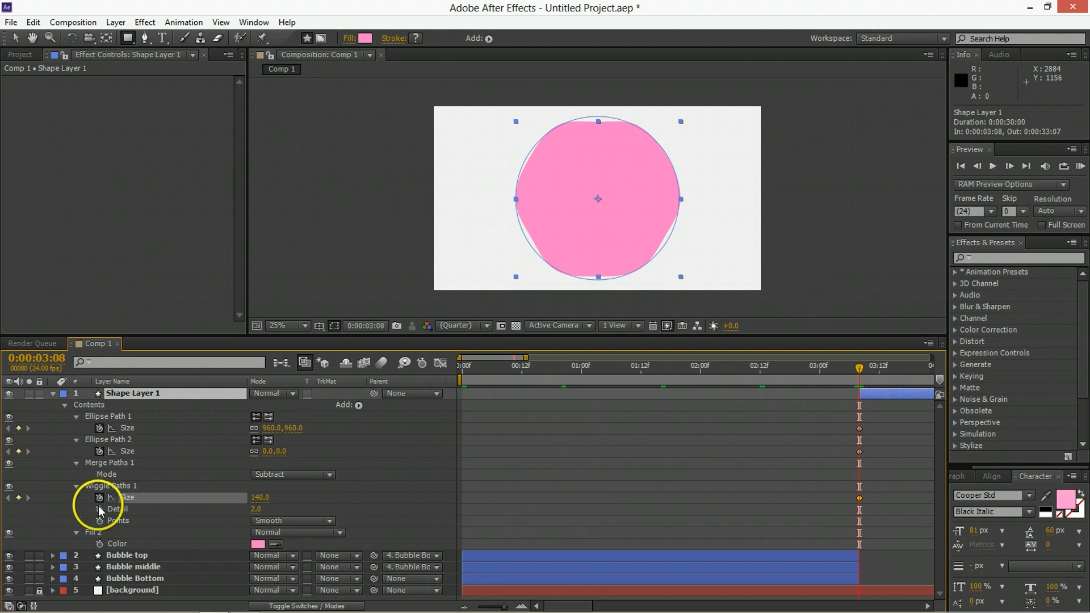
left_click(99, 508)
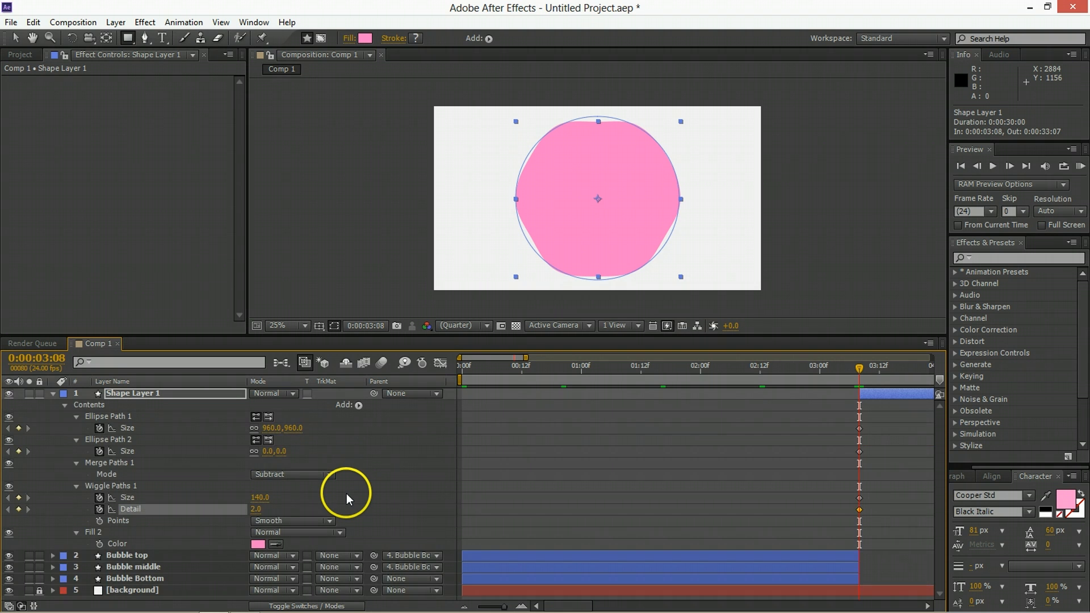
key("u")
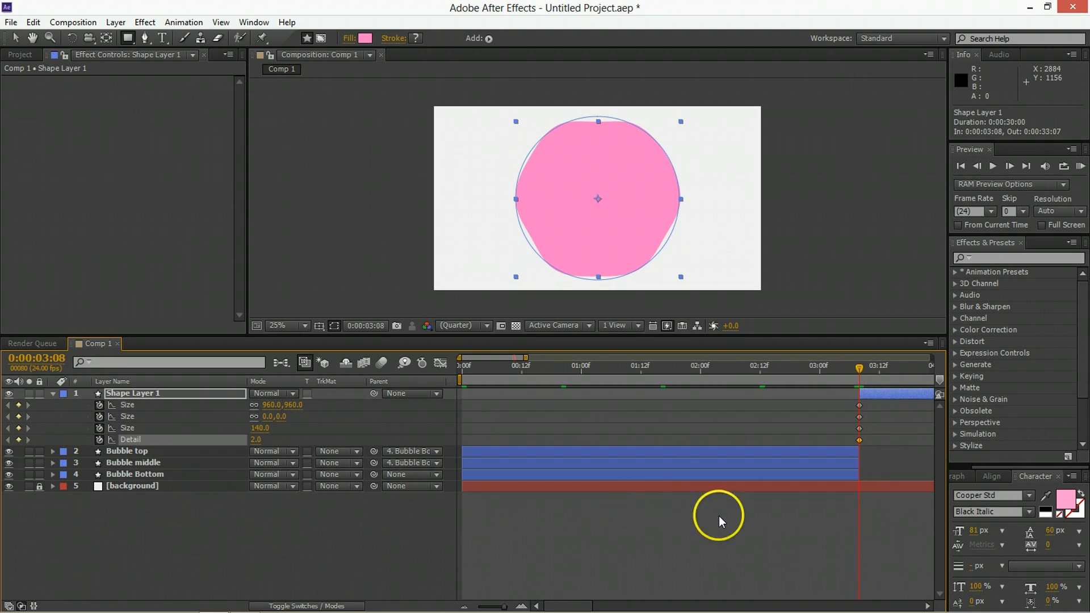
left_click(719, 515)
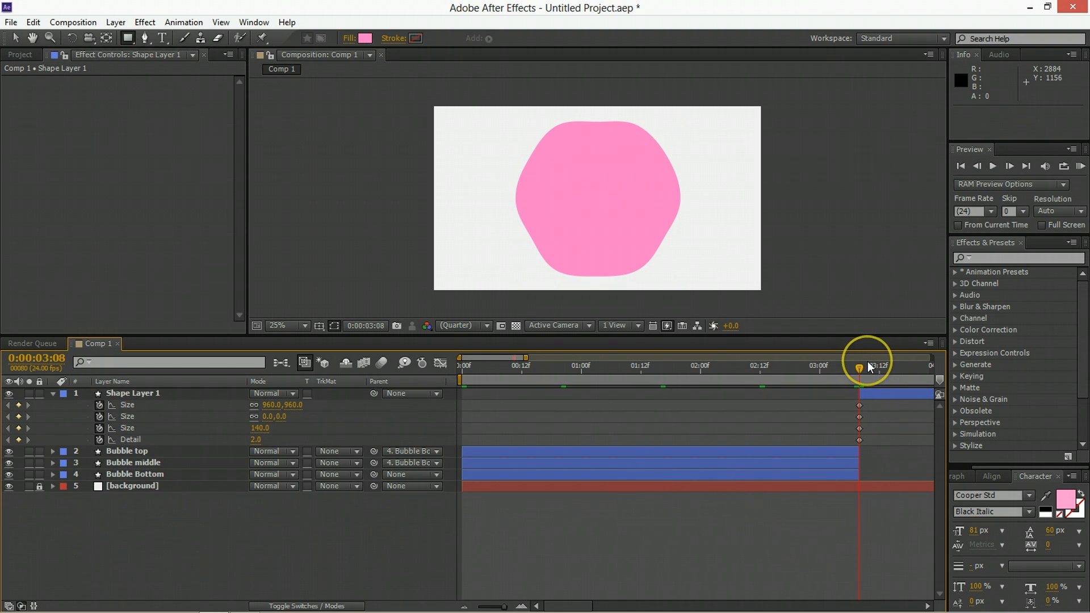
At 0:00:03:09, keyframe Ellipse Path 1's size at 1200 and Ellipse Path 2's size at 540
left_click(868, 361)
left_click(270, 400)
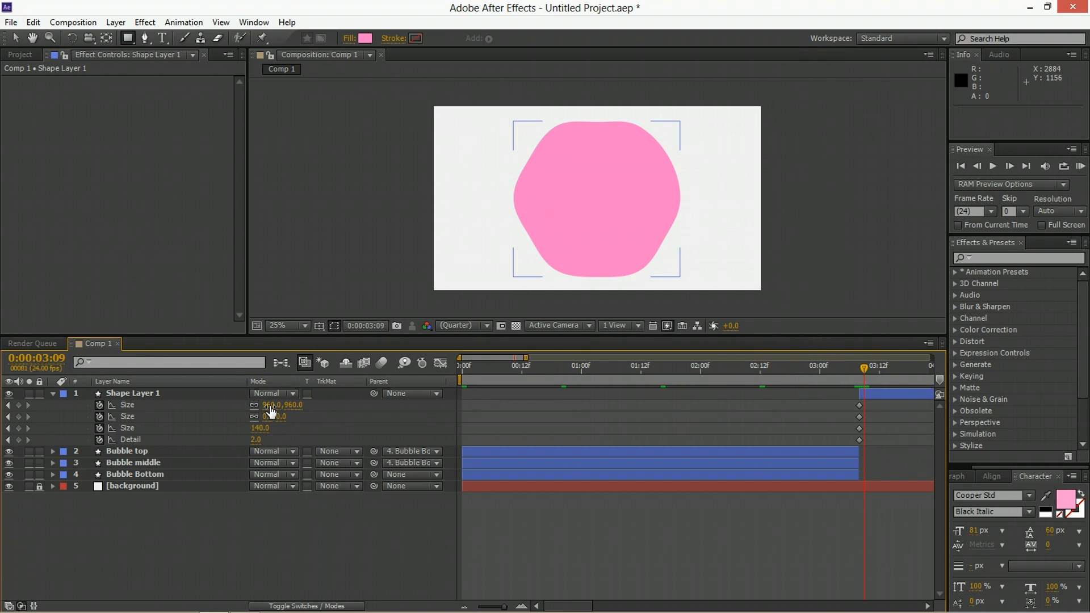
left_click(270, 406)
type("120")
key("Return")
type("1")
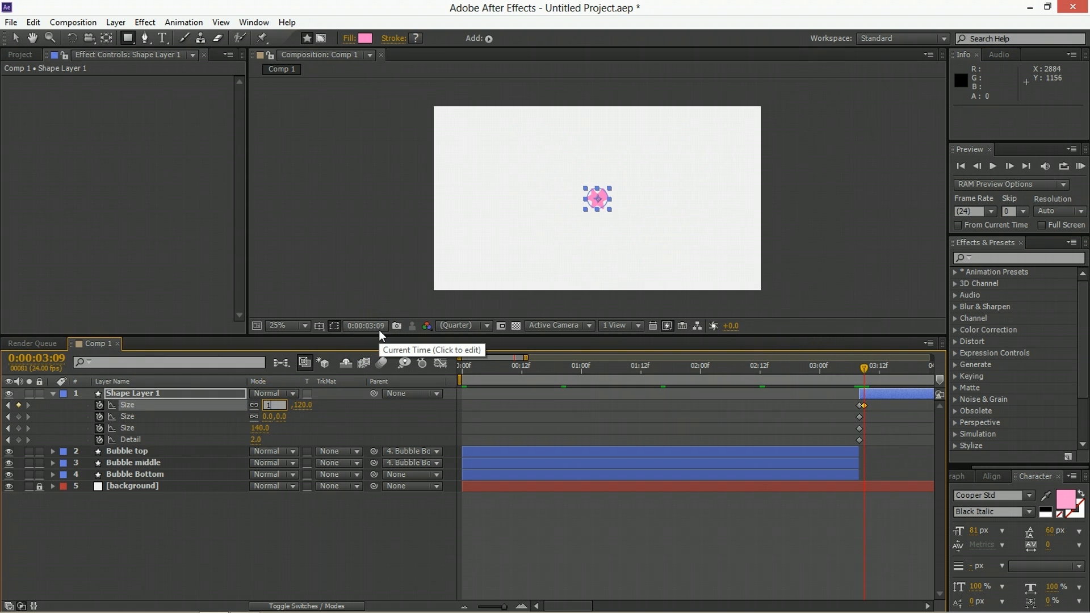
type("200")
key("Tab")
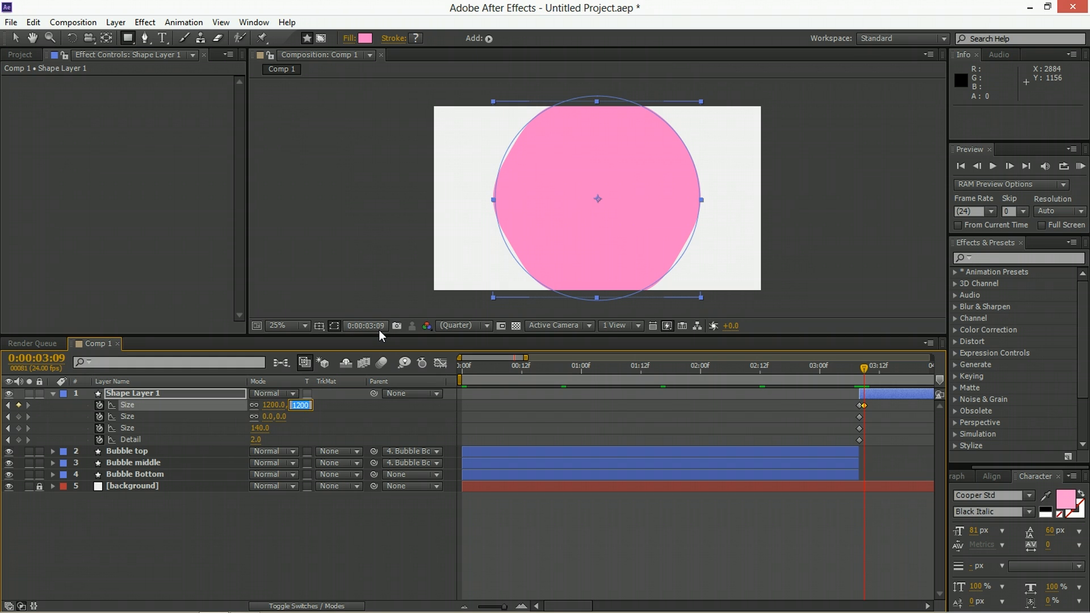
key("Tab")
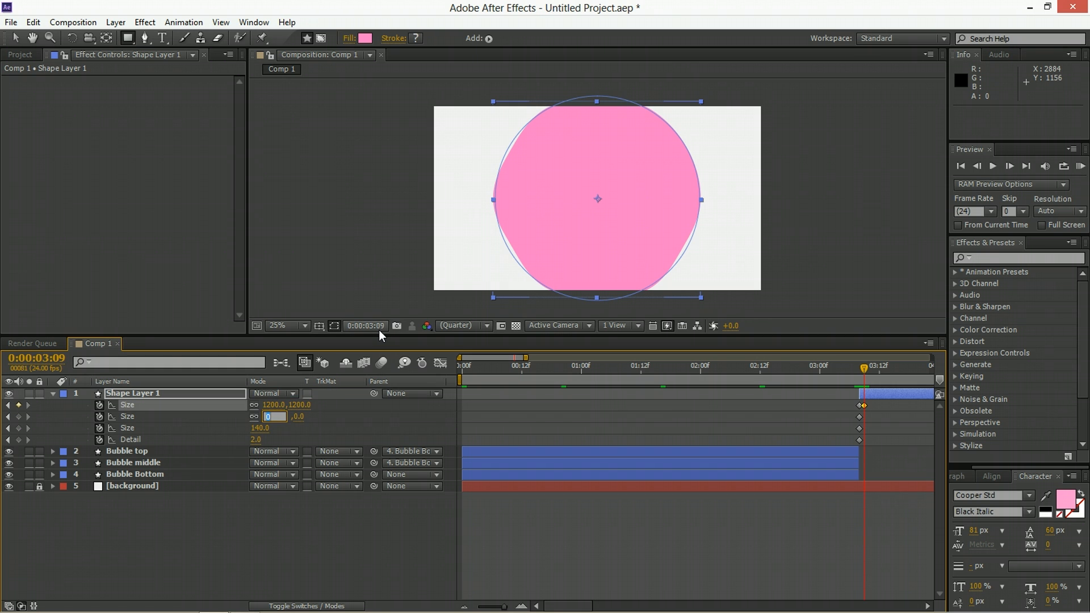
type("540")
key("Tab")
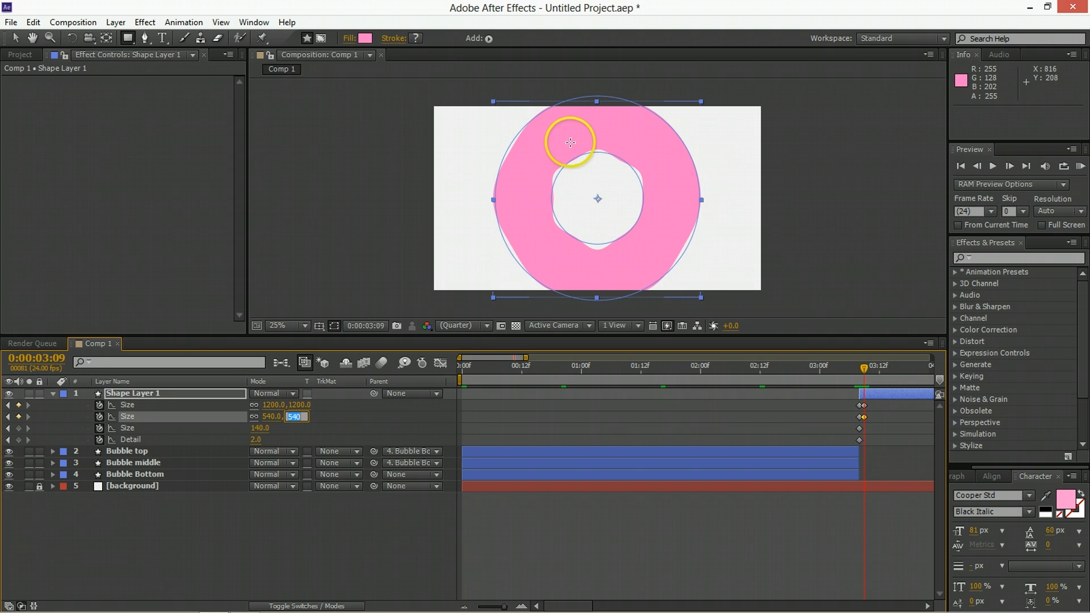
At 0:00:03:09, keyframe the Wiggle Paths size at 250 and detail at 4, and advance to 0:00:03:10
left_click(261, 427)
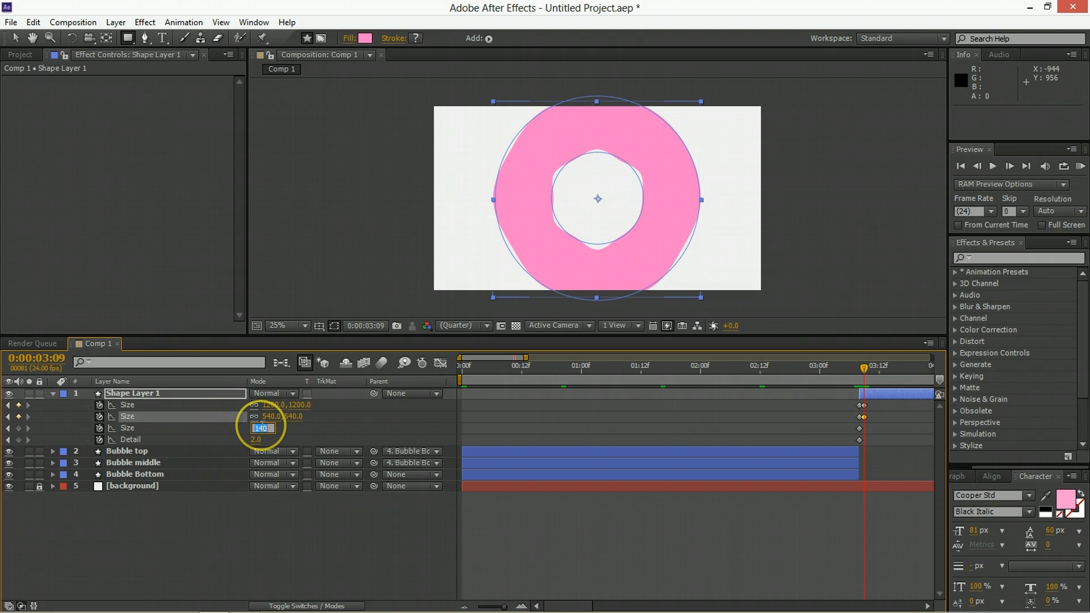
type("250")
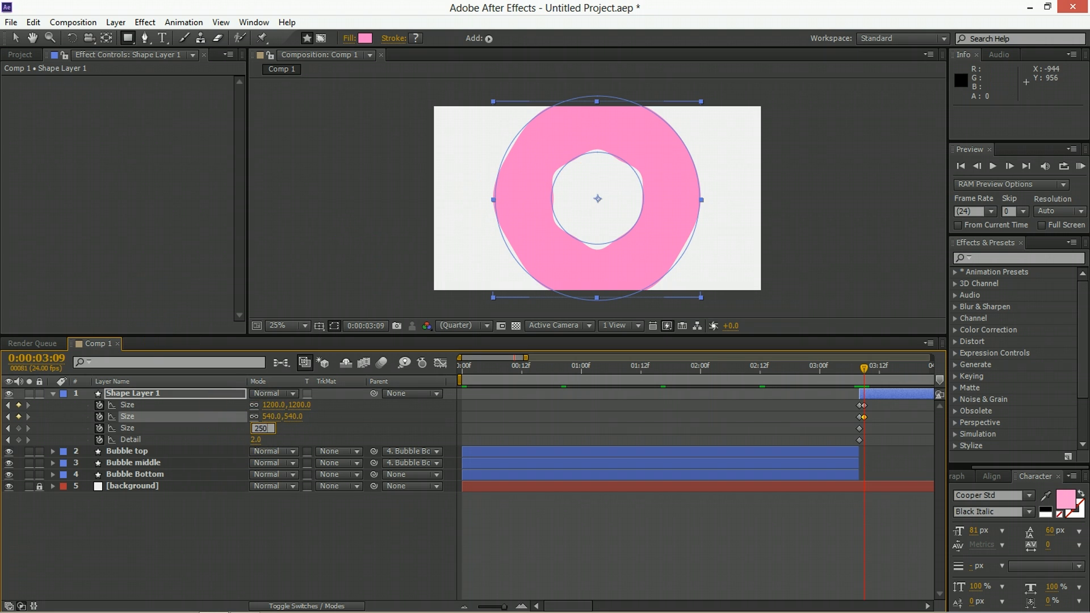
key("Tab")
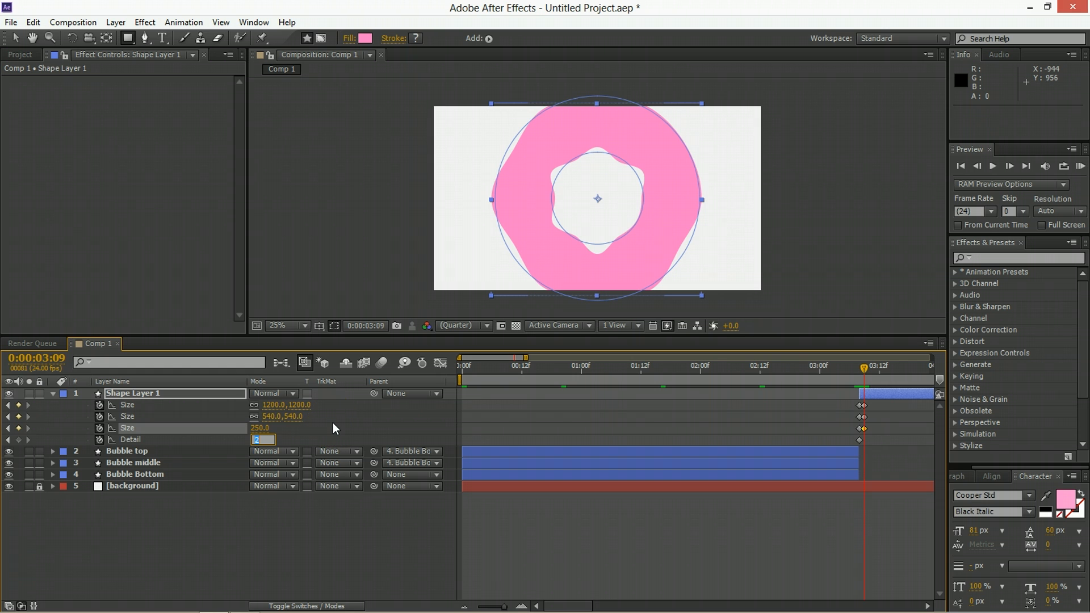
type("4")
key("Return")
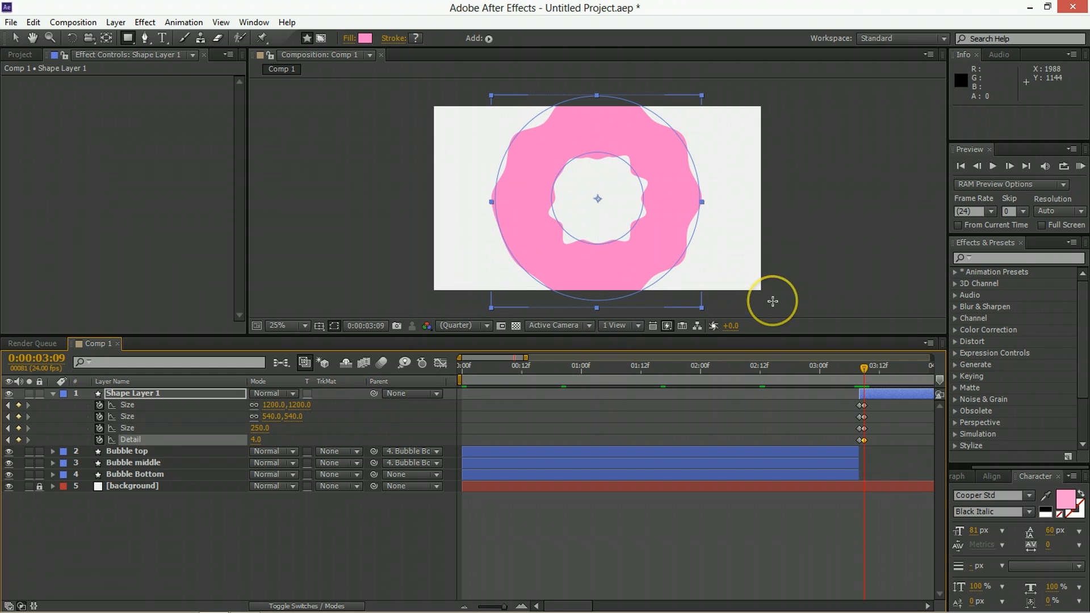
key("Page_Down")
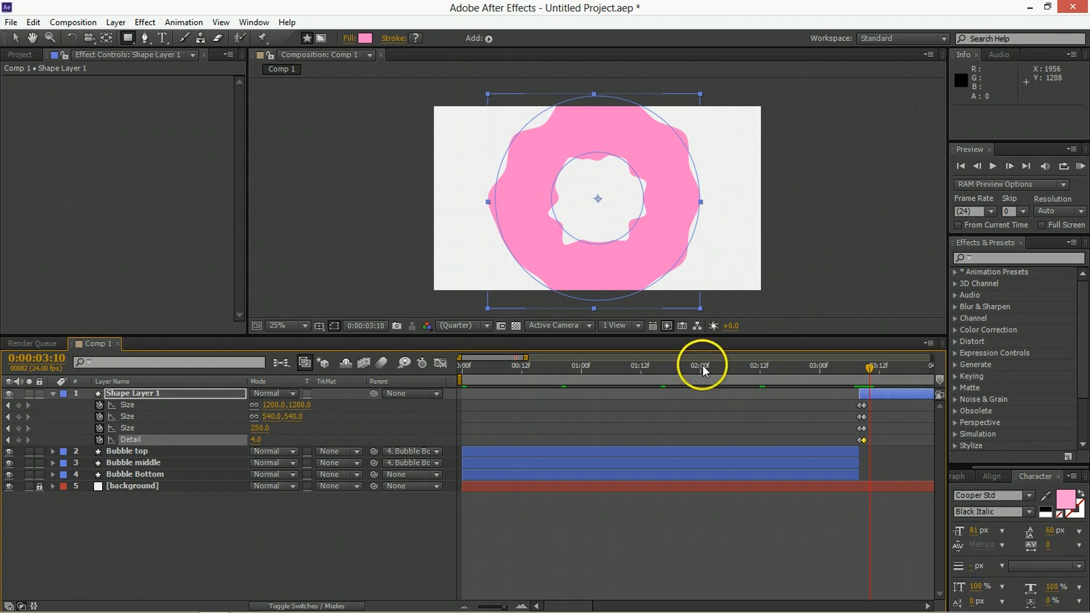
At 0:00:03:10, keyframe Ellipse Path 1's size at 2200 and Ellipse Path 2's size at 1600
left_click(270, 405)
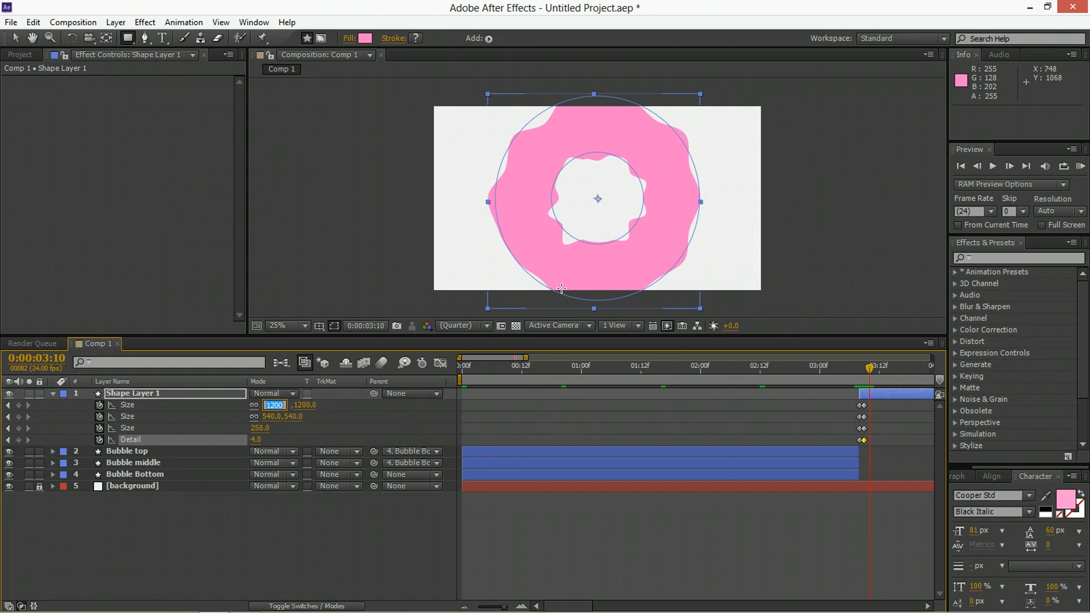
type("2200")
key("Return")
left_click(271, 417)
type("1600")
key("Tab")
At 0:00:03:10, keyframe the Wiggle Paths size at 450 and detail at 8
key("Tab")
type("450")
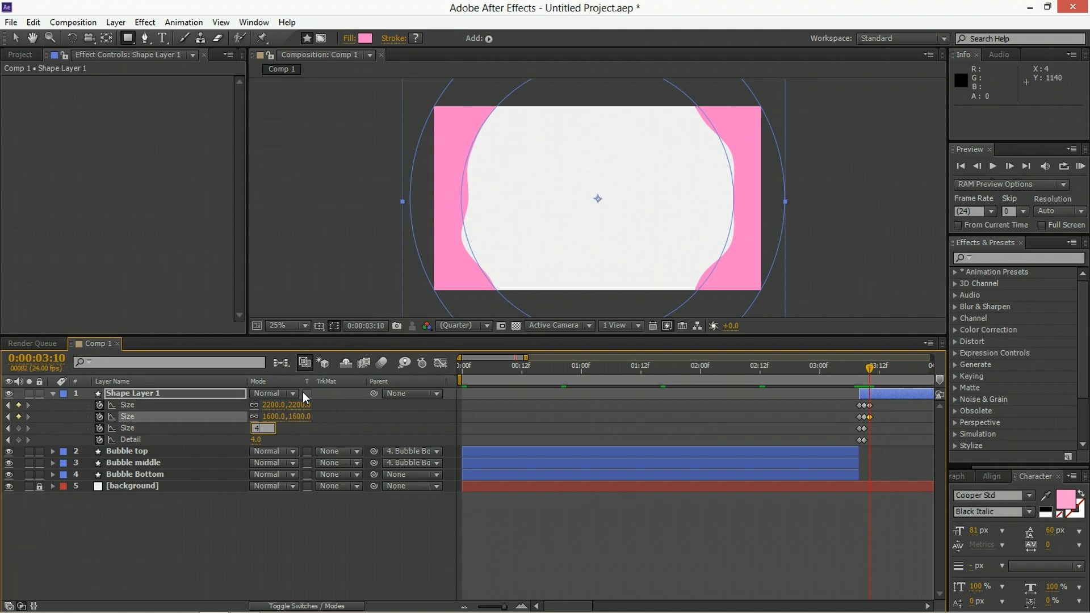
left_click(300, 388)
left_click(255, 440)
type("8")
key("Return")
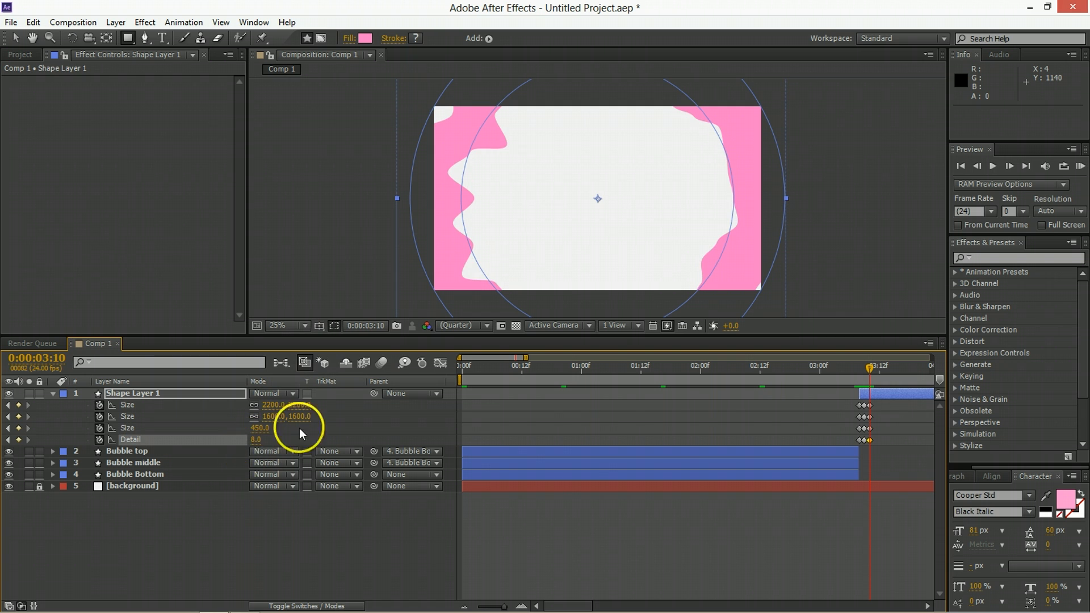
Trim the end of Shape Layer 1 to 0:00:03:10 and go back to 0:00:03:07
key("alt+bracketright")
key("v")
mouse_move(865, 374)
left_mouse_down()
mouse_move(844, 378)
mouse_move(870, 386)
mouse_move(856, 377)
left_mouse_up()
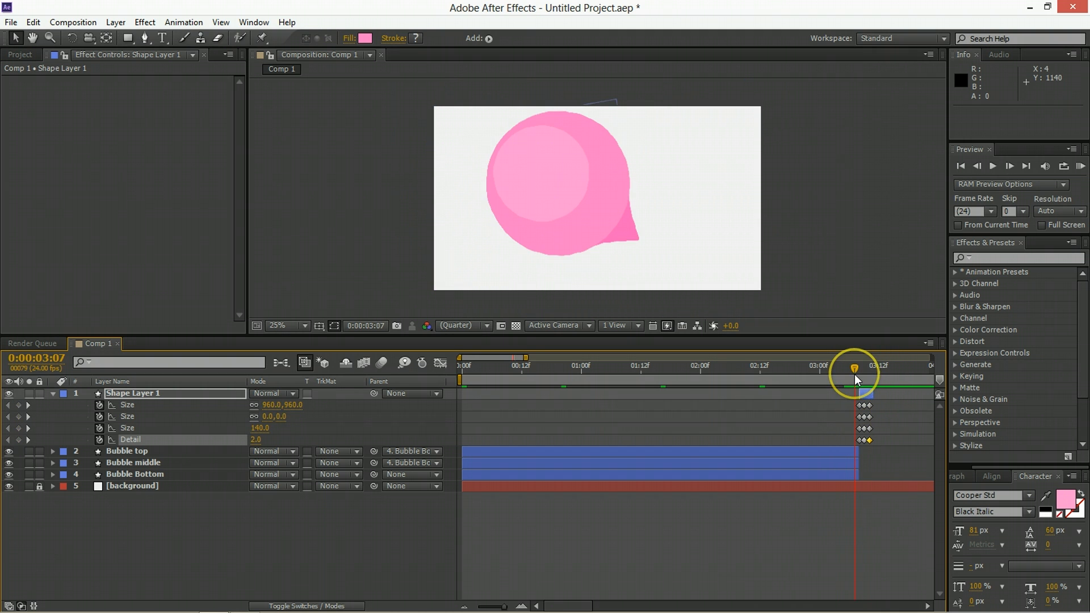
Copy the Turbulent Displace effect from the Bubble top layer onto Shape Layer 1
left_click(837, 451)
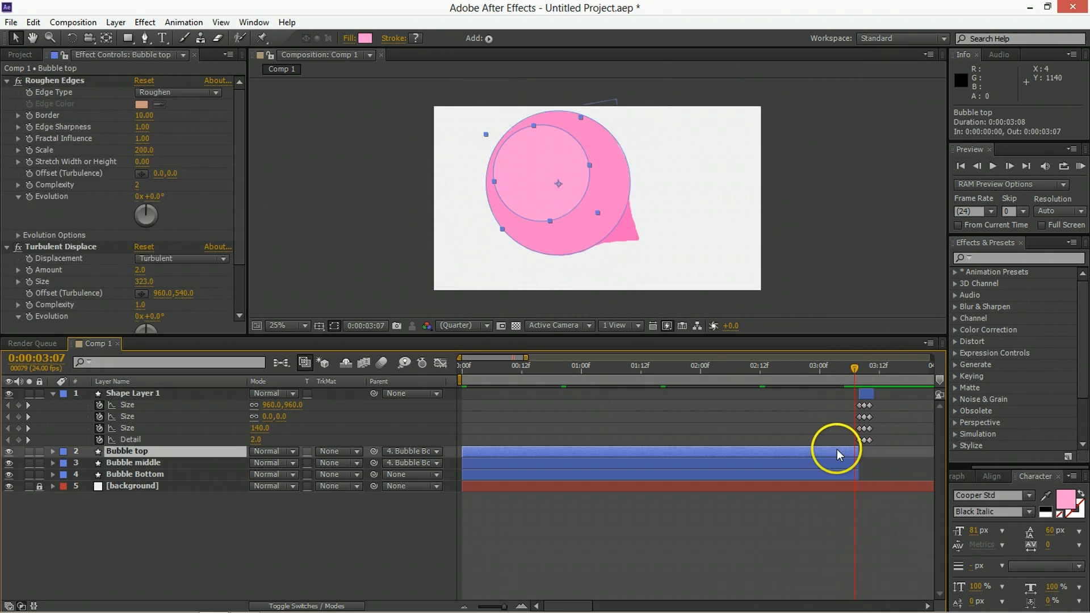
left_click(84, 247)
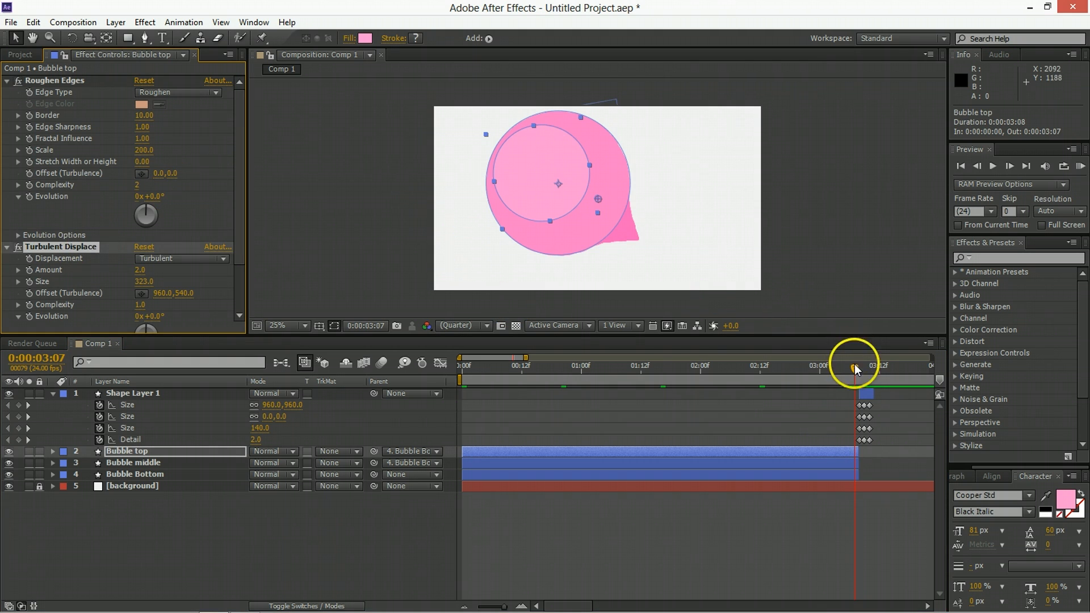
left_click_drag(862, 373, 865, 372)
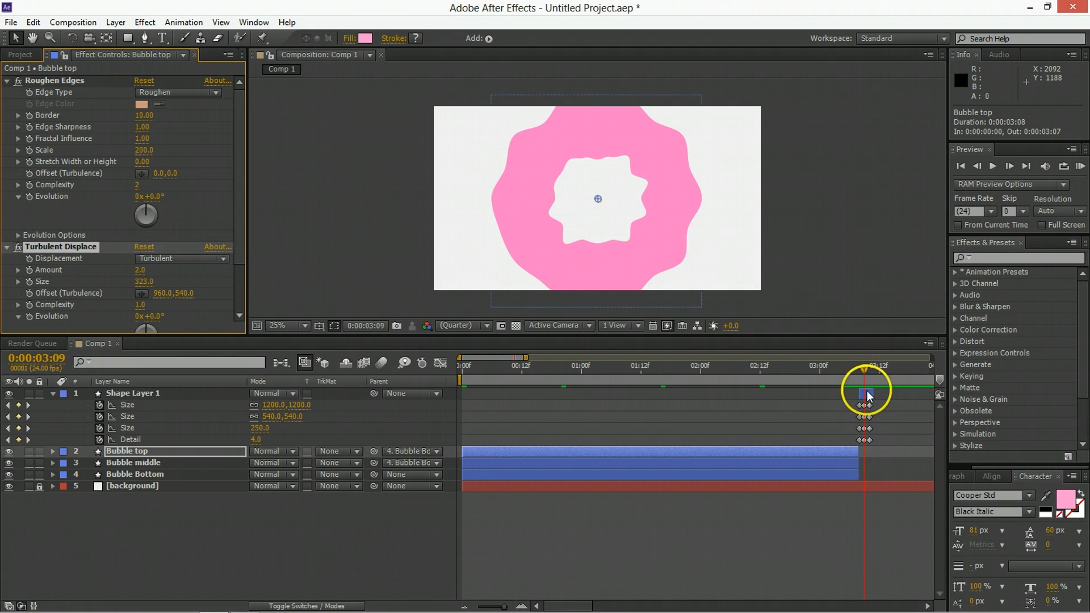
left_click(867, 392)
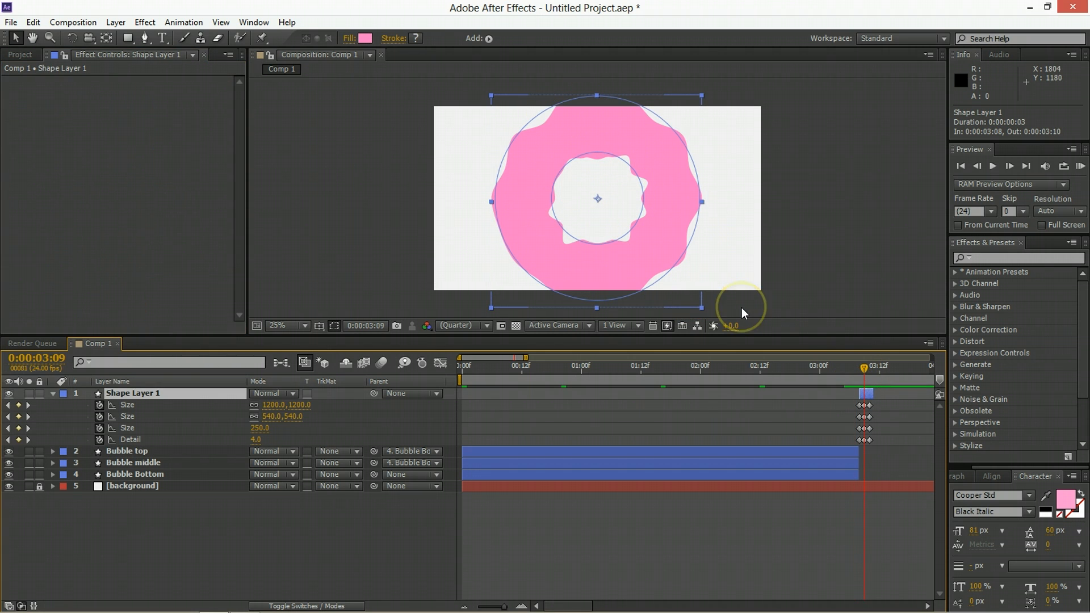
key("ctrl+v")
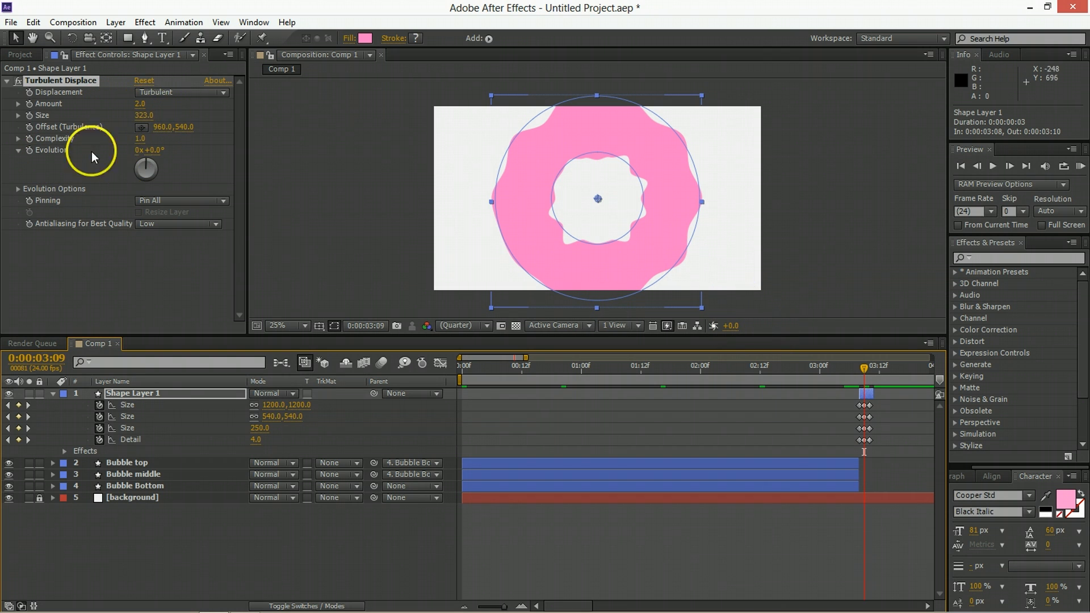
Start keyframing Turbulent Displace's amount and size at 0:00:03:09, set its displacement to Bulge, and show the layer's keyframed properties
left_click(32, 112)
left_click(162, 94)
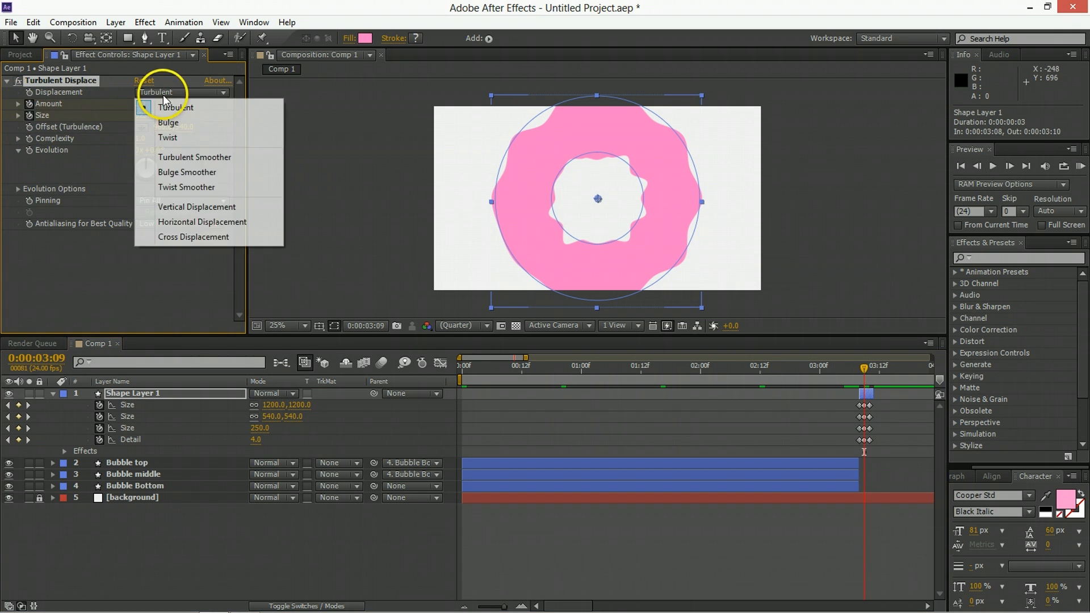
left_click(163, 120)
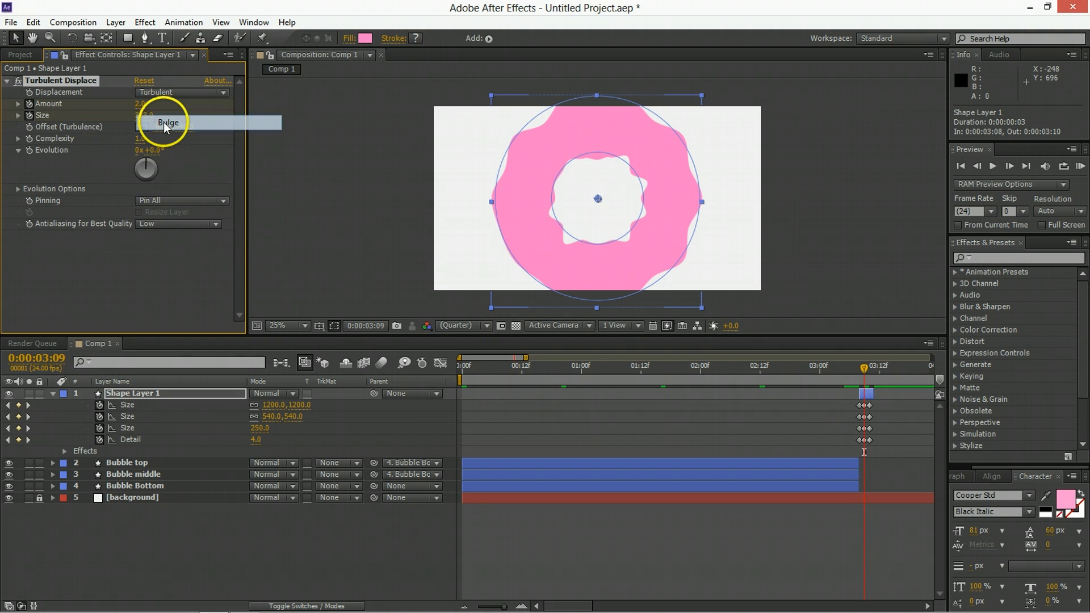
key("u")
key("u")
key("u")
At 0:00:03:08, keyframe the Turbulent Displace amount at 50 and size at 100
left_click(860, 372)
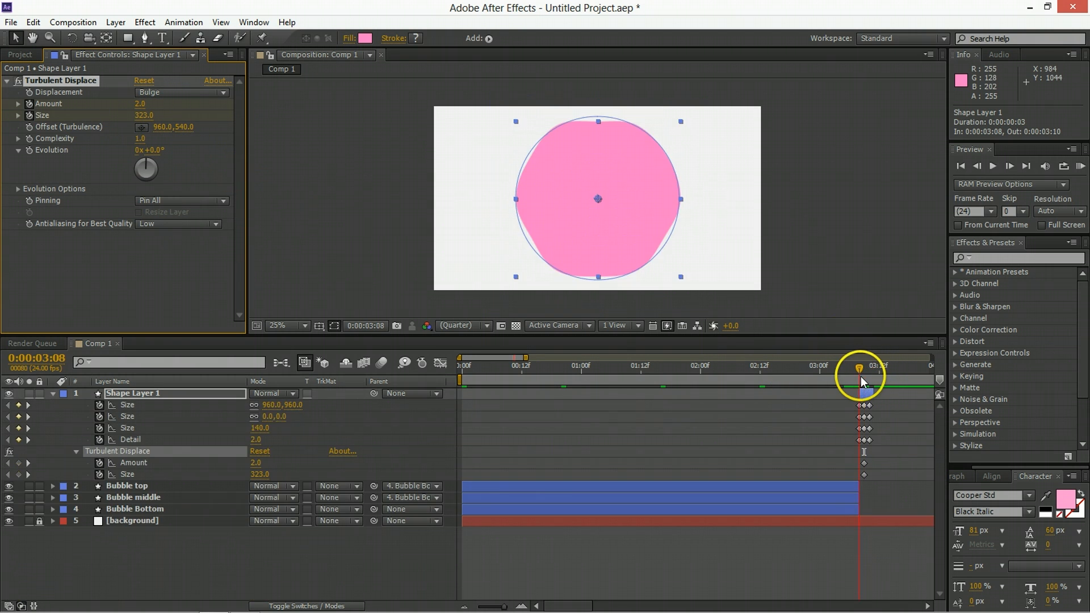
left_click(256, 463)
type("50")
key("Tab")
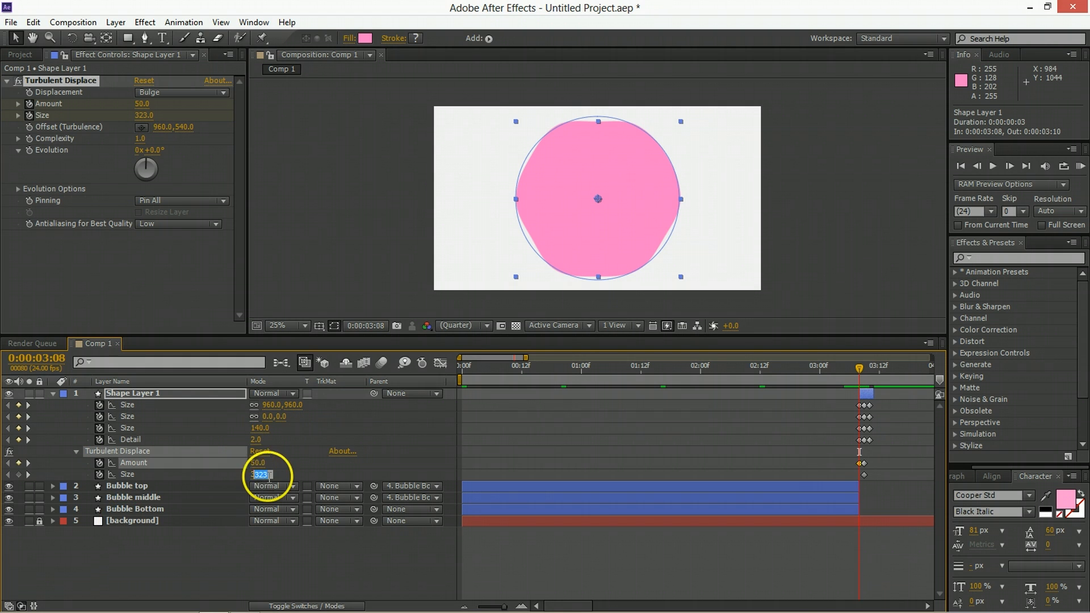
key("Return")
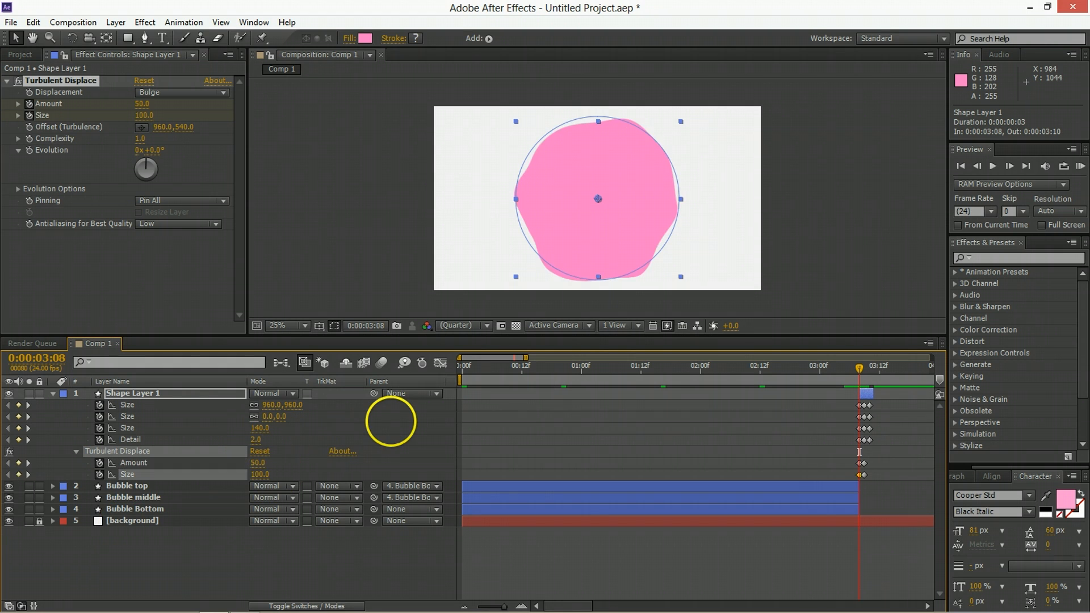
Keyframe the Turbulent Displace amount at 100 at 0:00:03:09 and at 300 at 0:00:03:10
key("Page_Down")
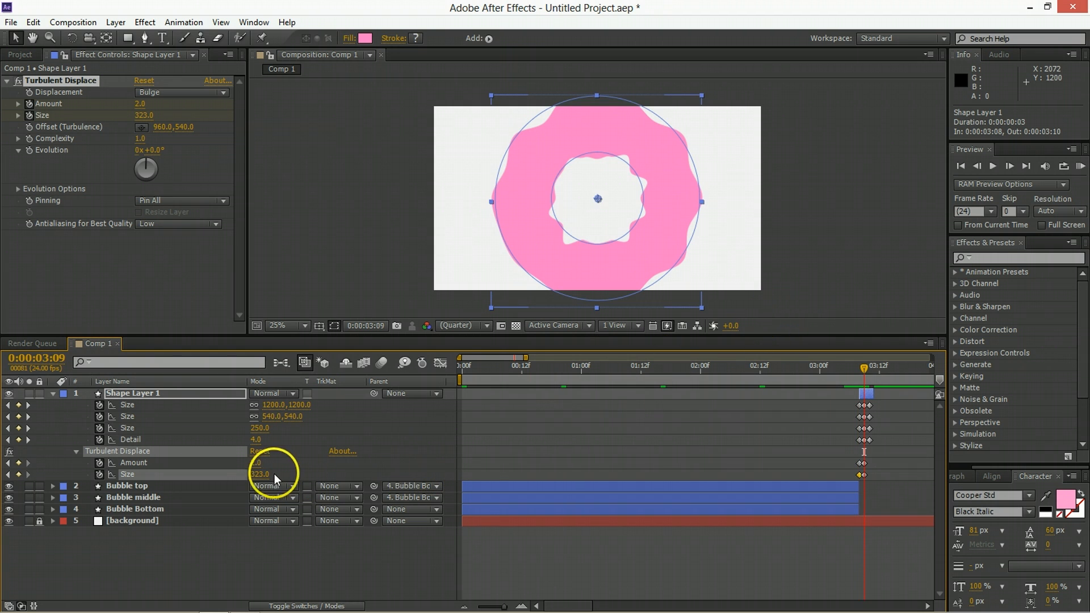
left_click(257, 463)
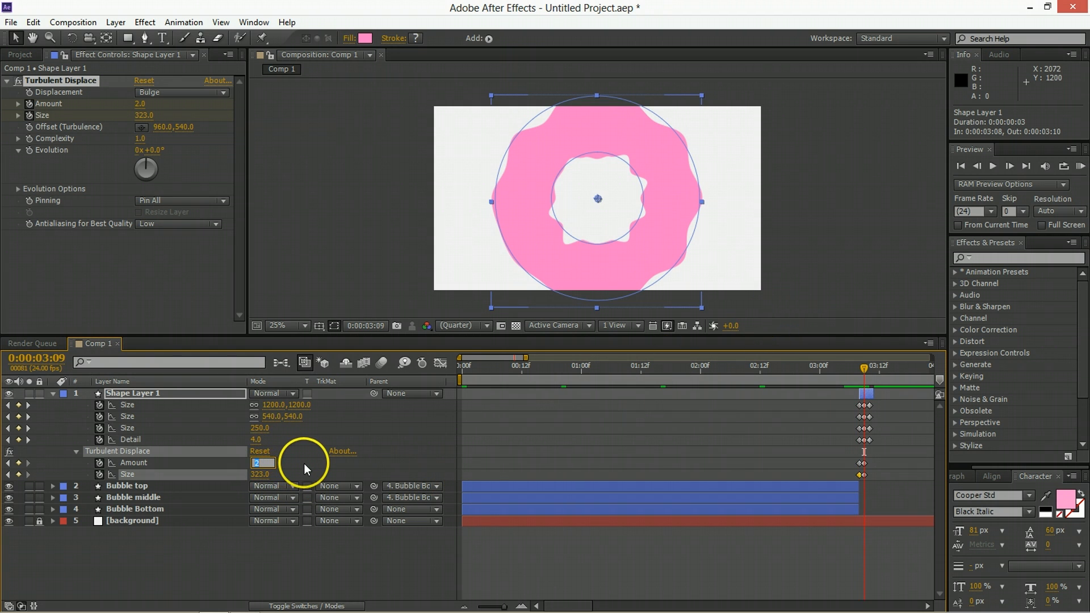
type("100")
key("Return")
key("Page_Down")
left_click(260, 463)
type("300")
key("Return")
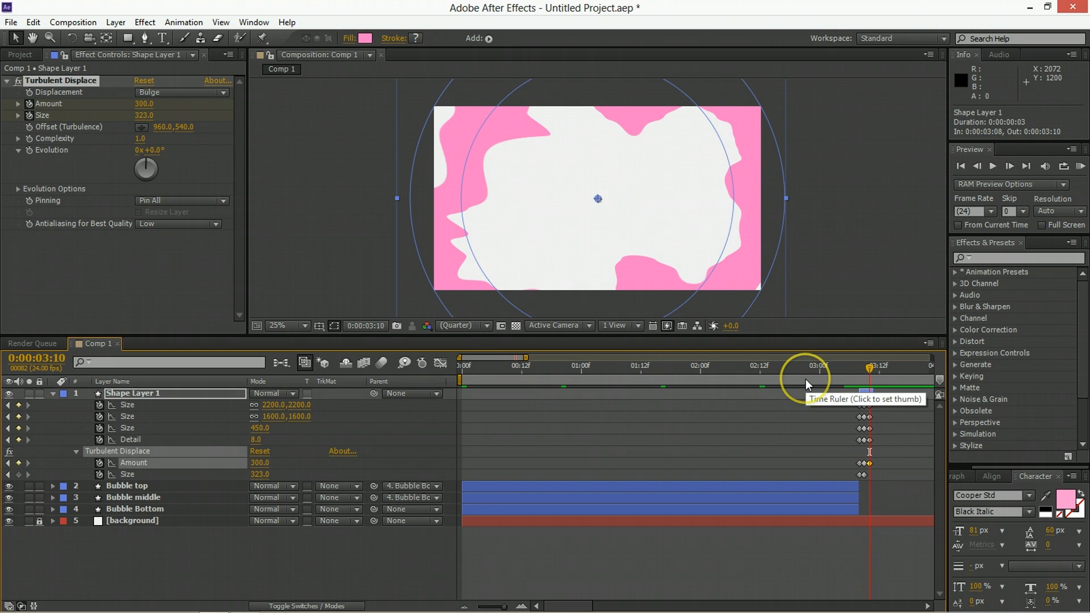
Keyframe the Turbulent Displace size at 125 at 0:00:03:09 and at 150 at 0:00:03:10
key("Page_Up")
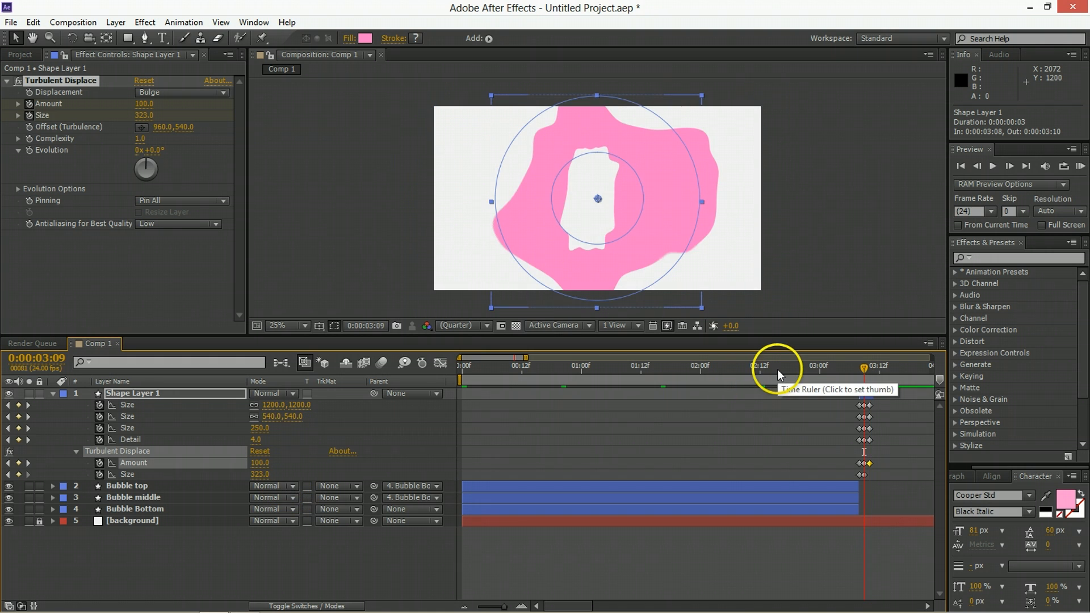
key("Page_Up")
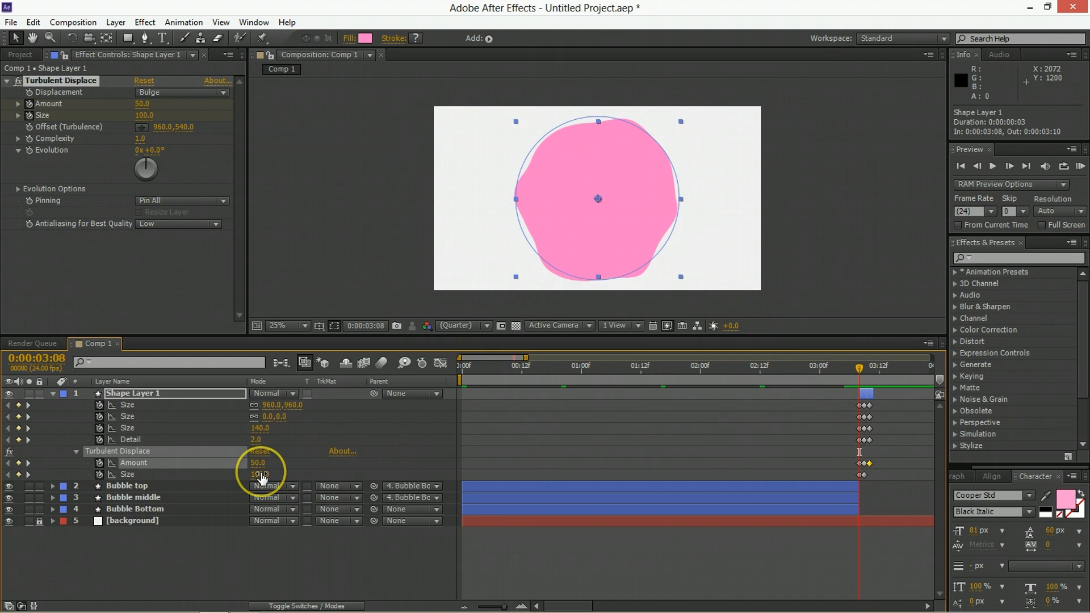
key("Page_Down")
left_click(262, 476)
type("125")
key("Return")
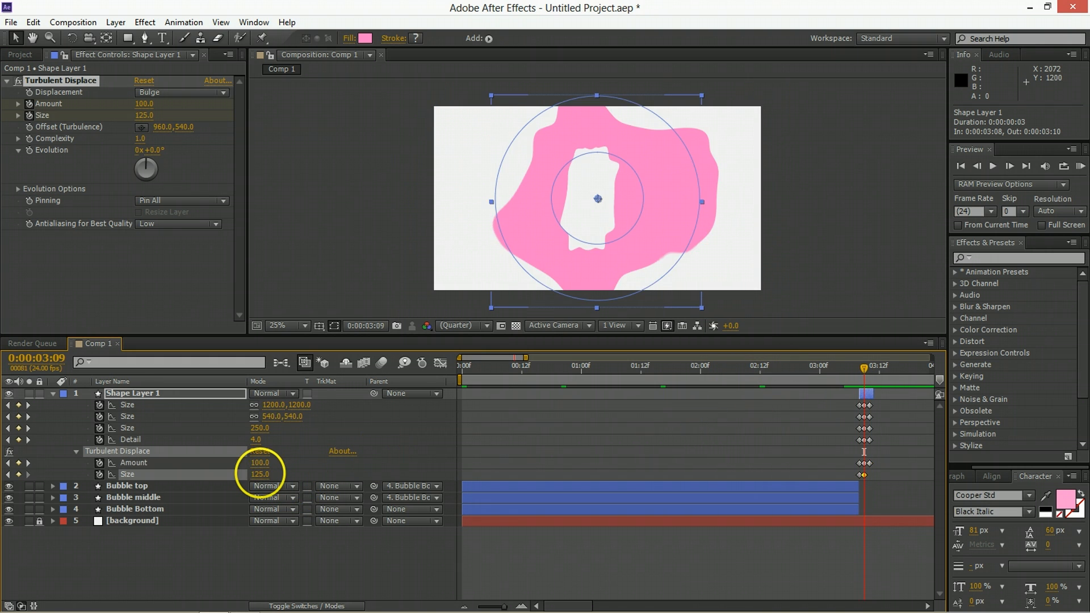
key("Page_Down")
left_click(262, 475)
type("150")
key("Return")
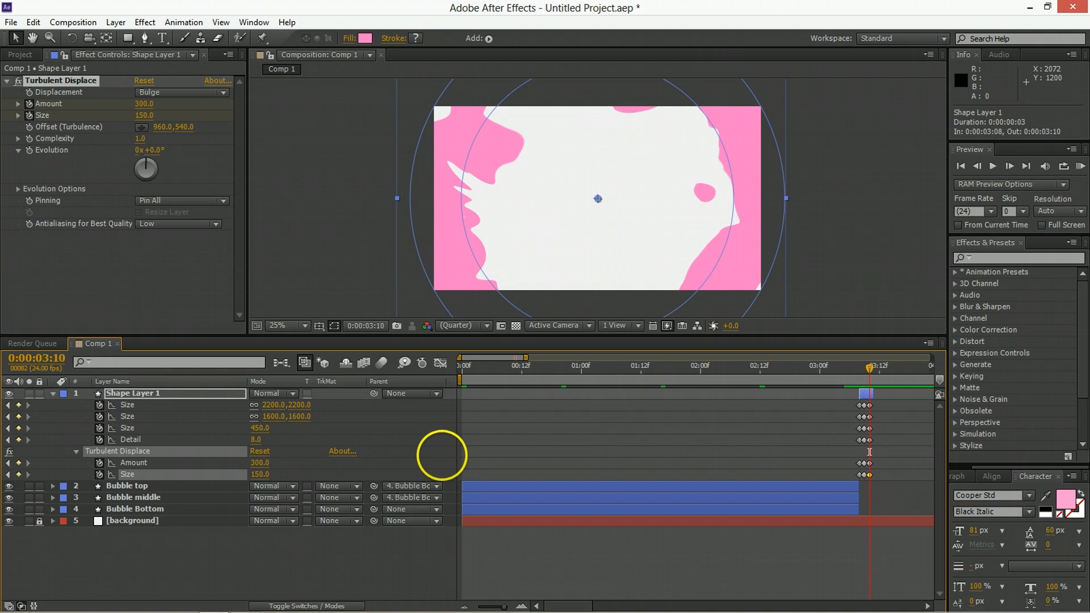
left_click(707, 544)
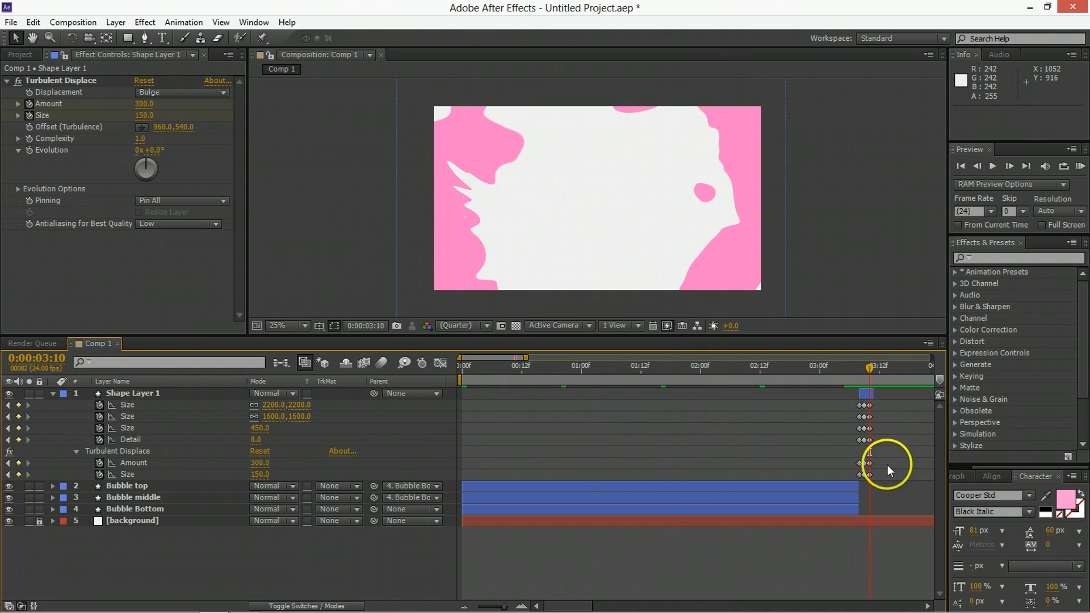
Set the Turbulent Displace size keyframes to 50 at 0:00:03:10 and 75 at 0:00:03:09
left_click_drag(261, 475, 249, 478)
left_click(263, 476)
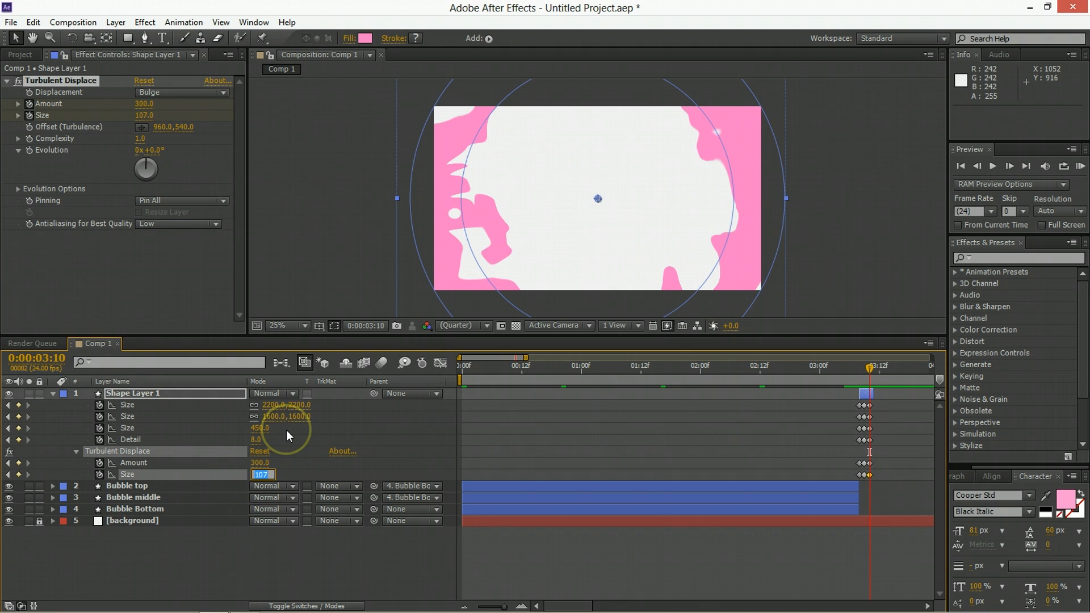
type("50")
left_click(703, 393)
key("Page_Up")
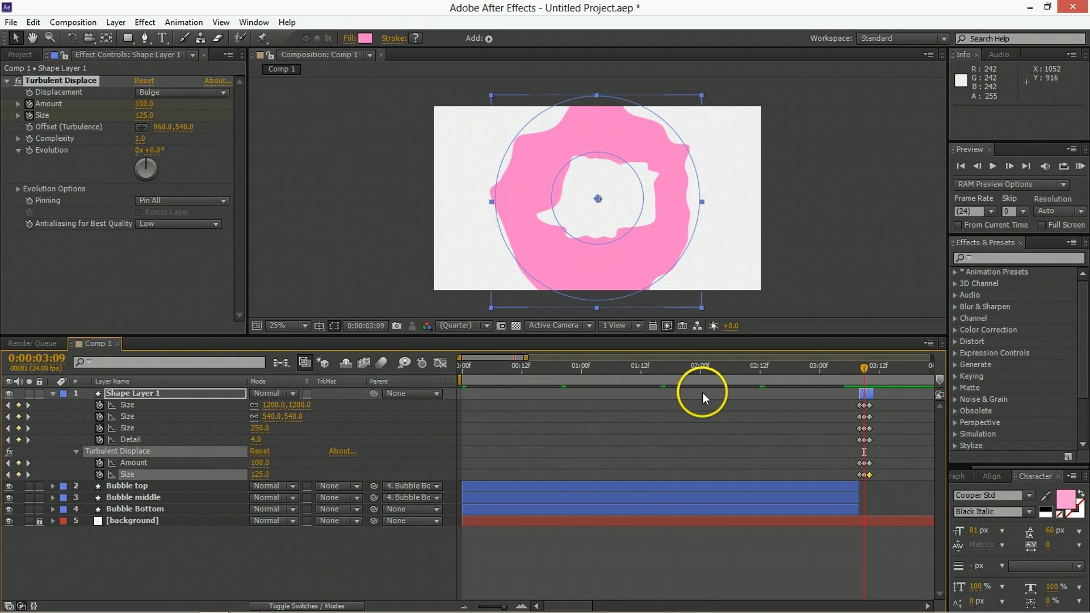
left_click(270, 479)
type("75")
key("Return")
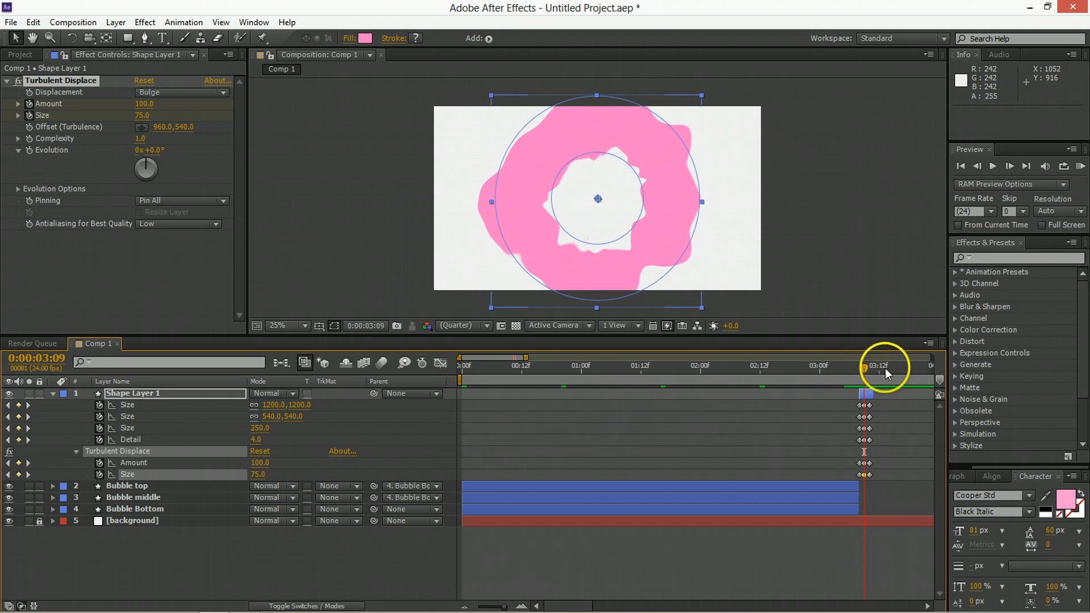
Copy the Roughen Edges effect from Bubble top onto Shape Layer 1 and place it above Turbulent Displace
left_click(869, 366)
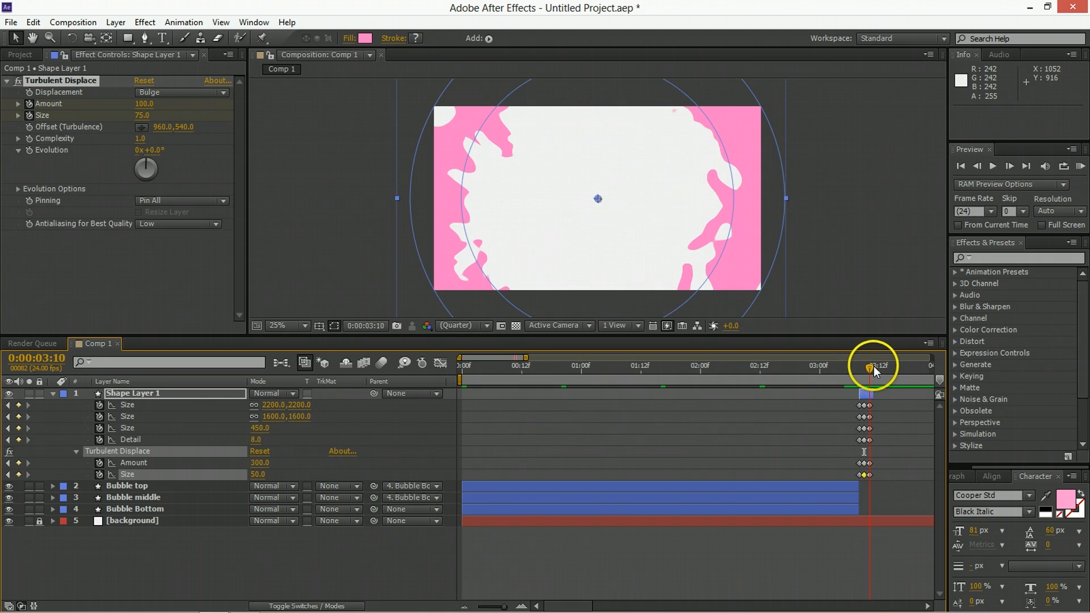
left_click(864, 569)
mouse_move(853, 373)
left_mouse_down()
mouse_move(837, 377)
mouse_move(871, 373)
left_mouse_up()
key("v")
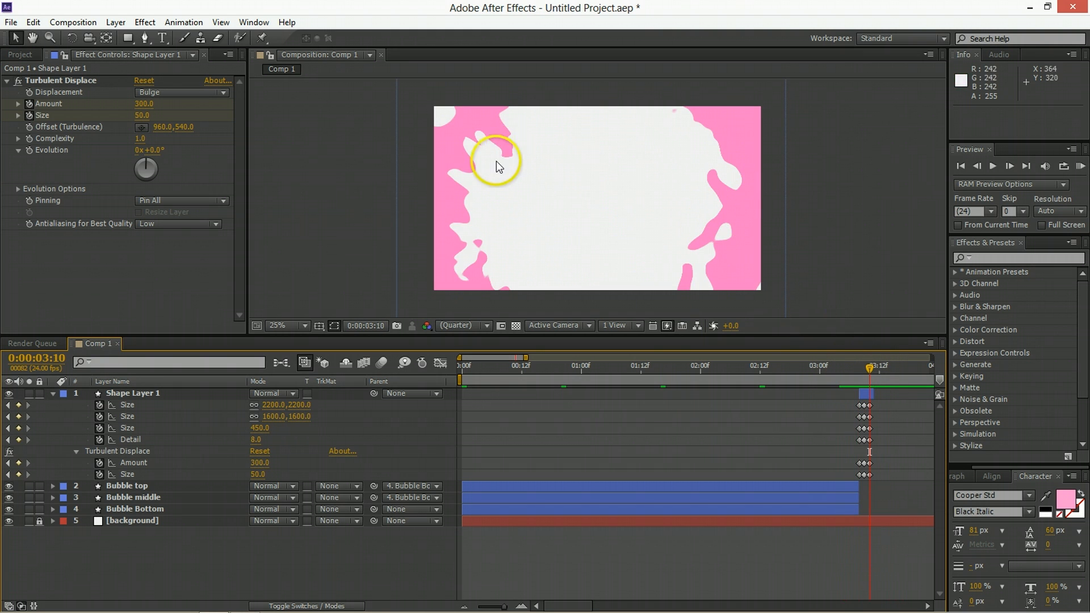
left_click(169, 484)
left_click(80, 80)
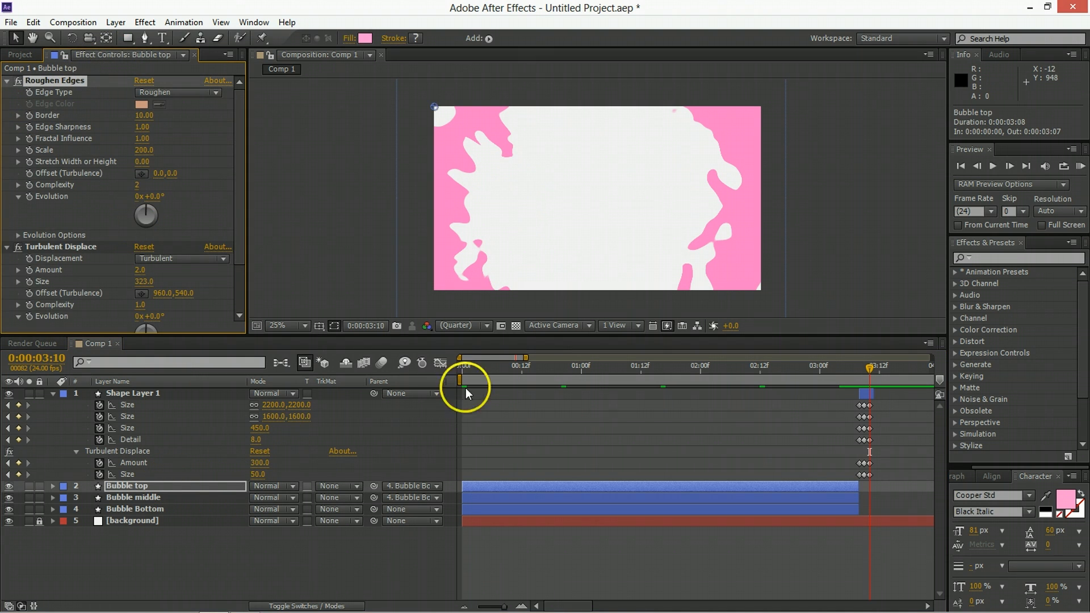
left_click(867, 396)
key("ctrl+v")
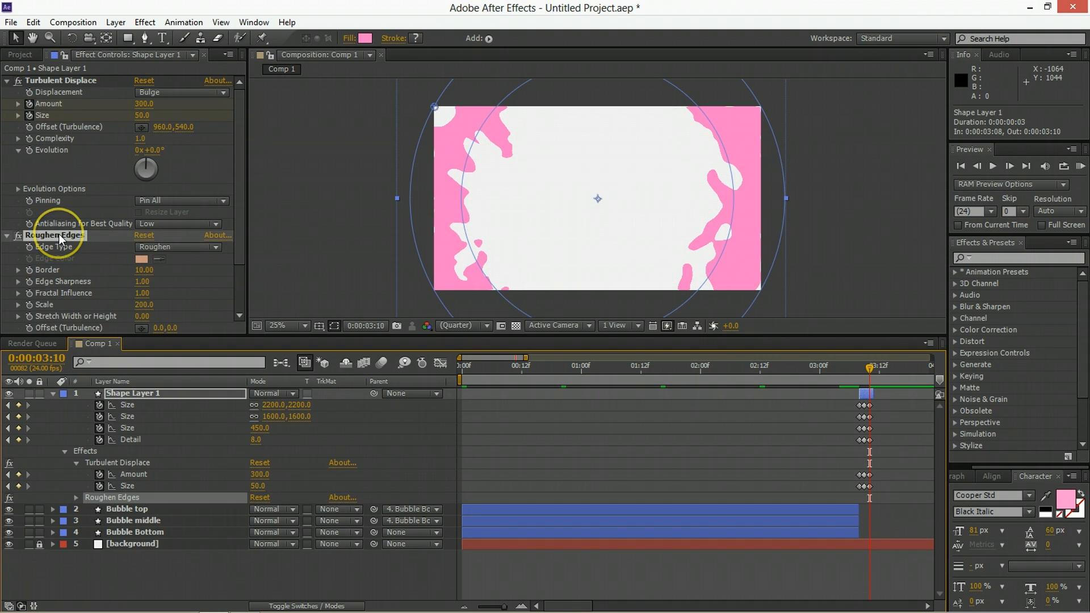
left_click_drag(59, 234, 71, 77)
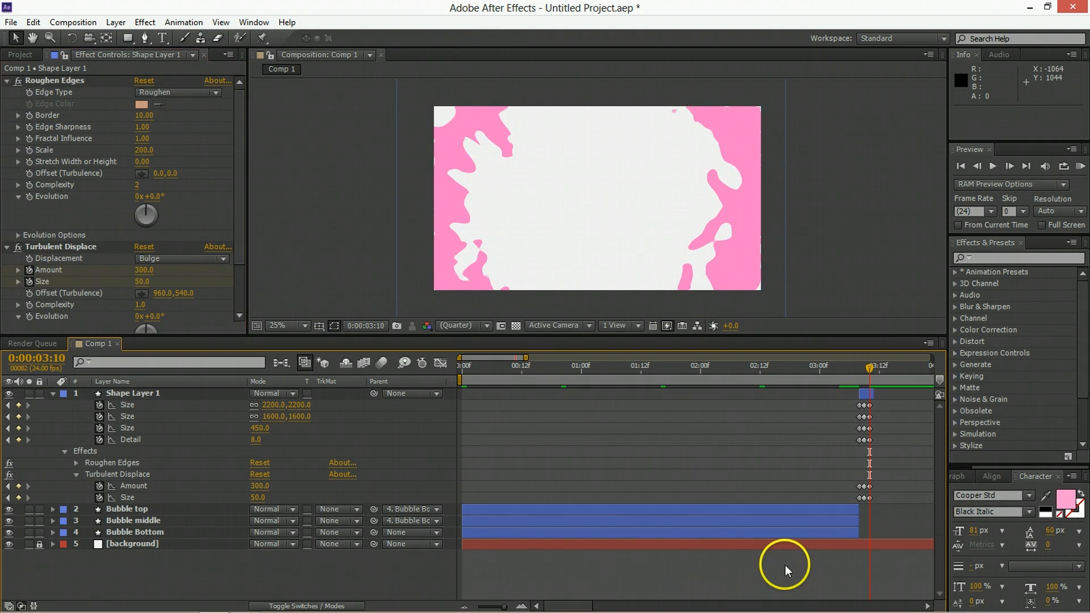
Examine the burst's roughened edges at 100% magnification, then return to the whole frame at 25%
key("period")
left_click_drag(380, 163, 565, 181)
scroll(473, 148, "up", 1)
left_click_drag(414, 156, 492, 247)
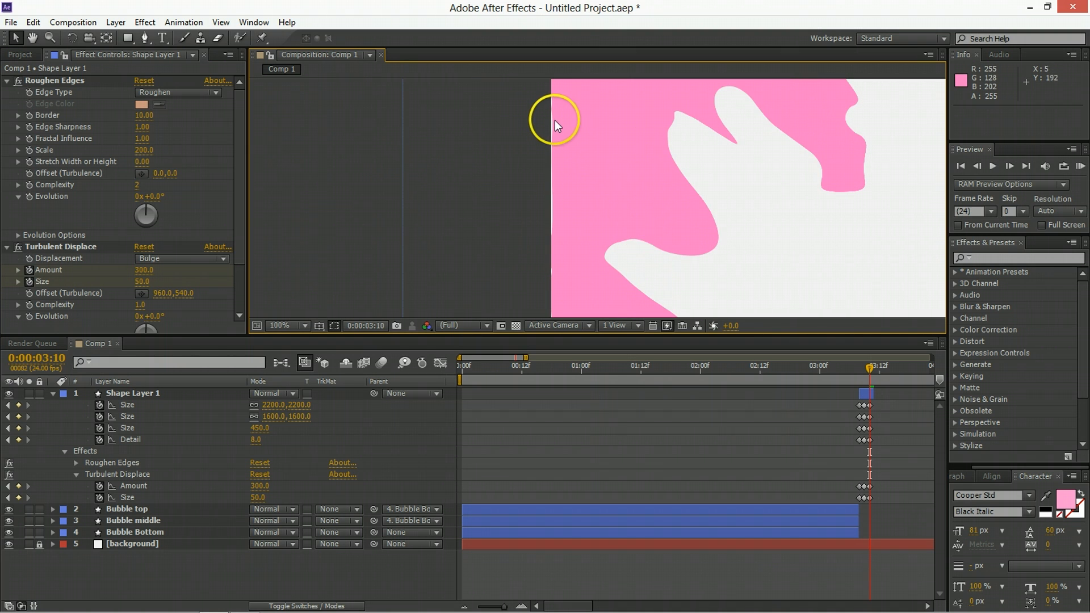
scroll(551, 121, "down", 1)
left_click_drag(766, 185, 551, 135)
scroll(598, 162, "down", 1)
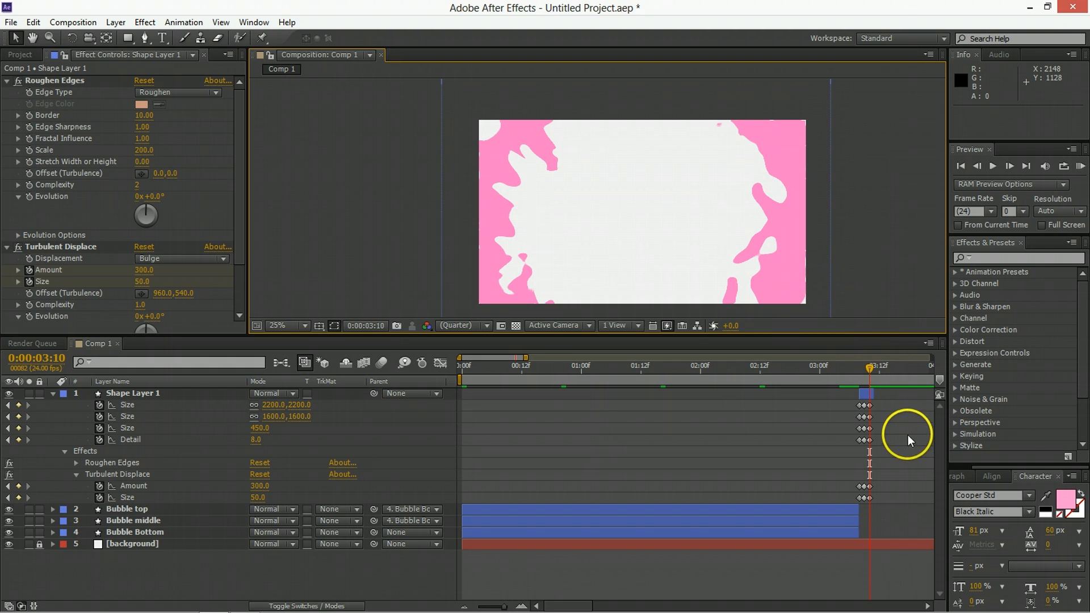
Play back the bubble pop from 0:00:02:22 through the burst frames
left_click_drag(869, 373, 863, 376)
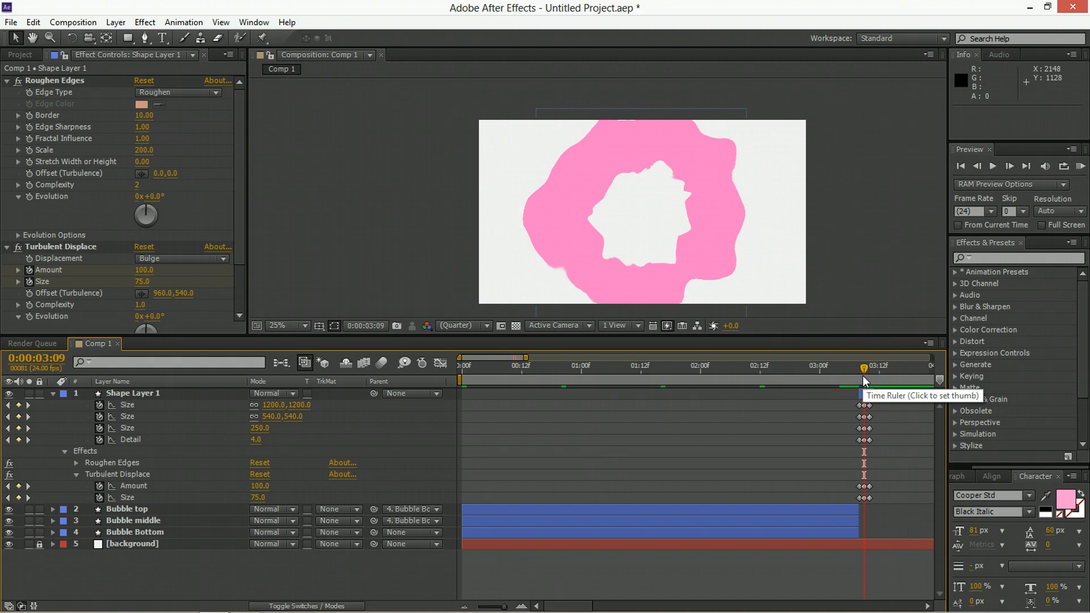
left_click_drag(861, 376, 809, 376)
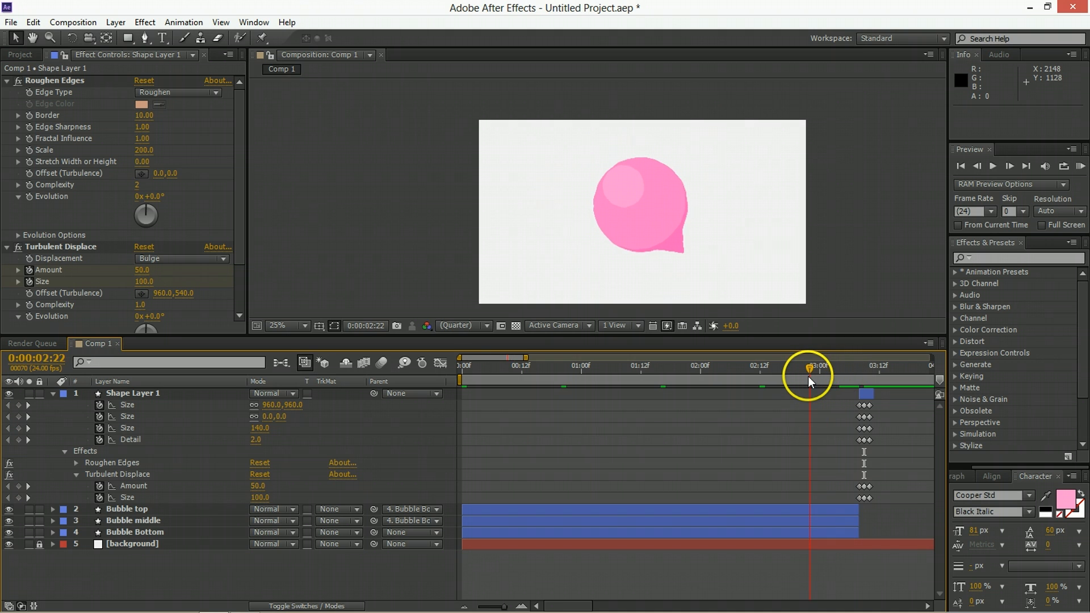
key("space")
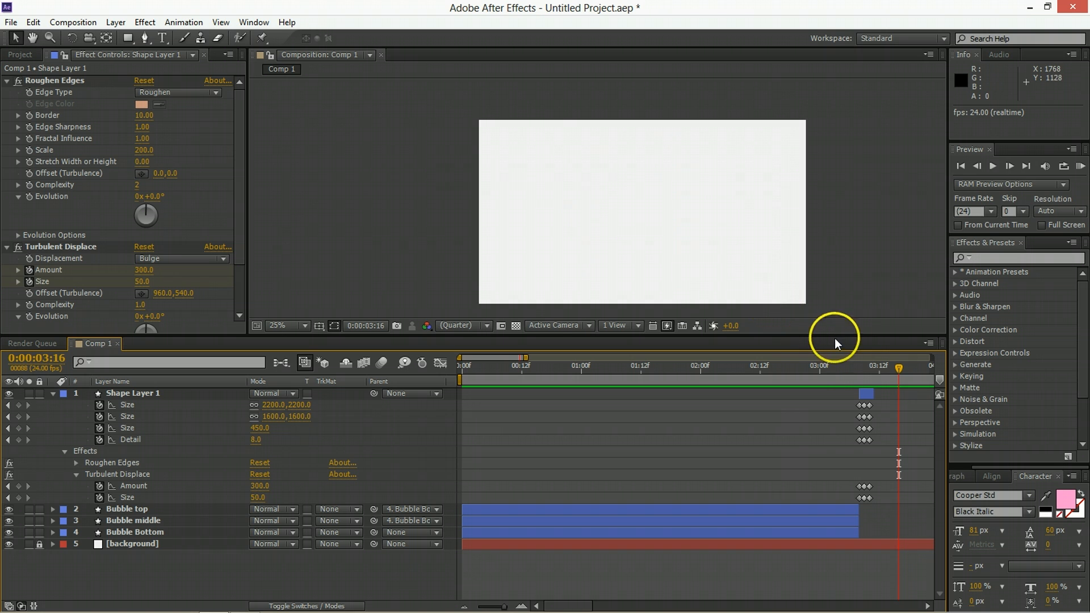
Go to frame 0:00:03:09 and collapse the keyframed properties of all layers
left_click(864, 377)
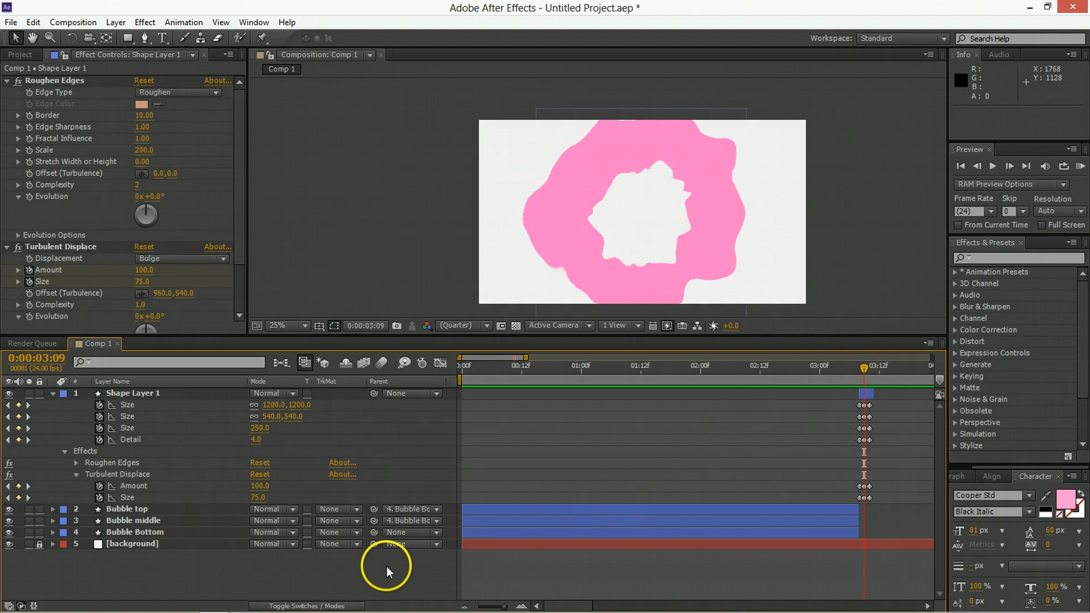
key("ctrl+a")
key("u")
left_click(386, 541)
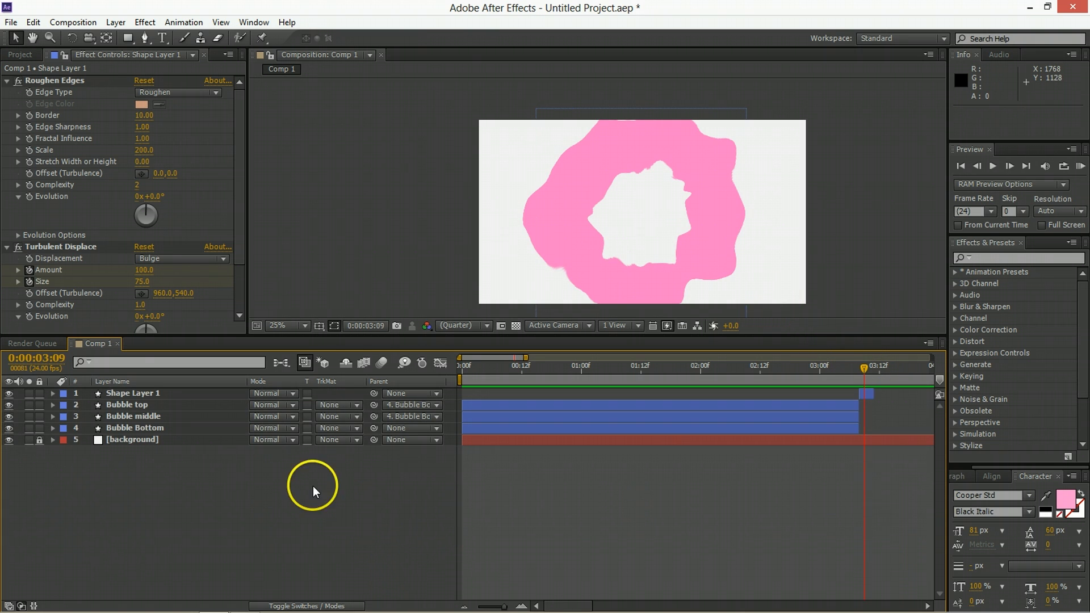
Create a new text layer reading "Bubble" above the burst shape
right_click(196, 507)
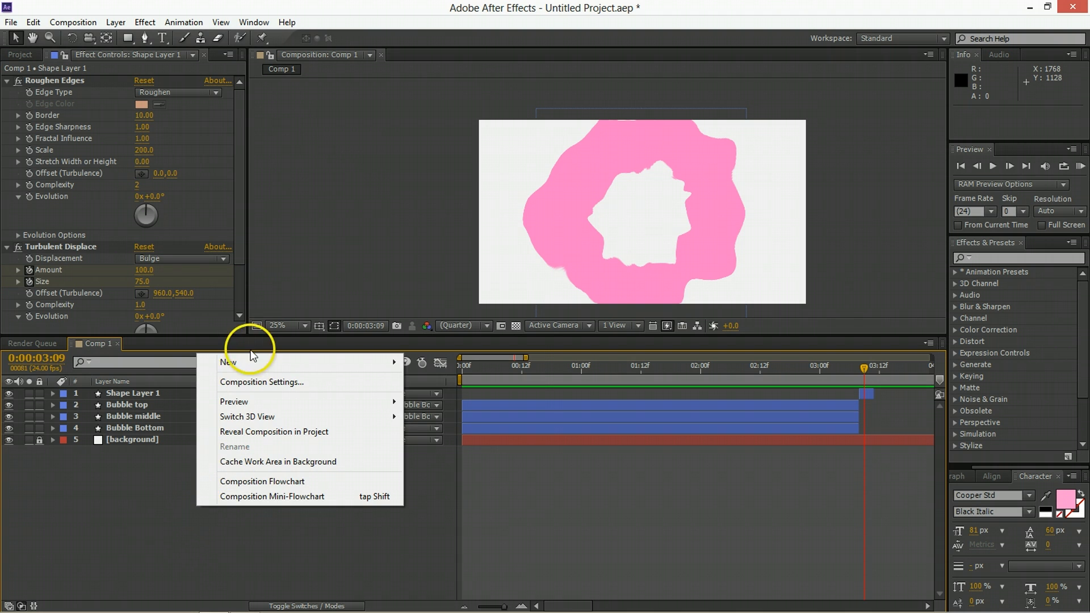
mouse_move(248, 362)
left_click(430, 382)
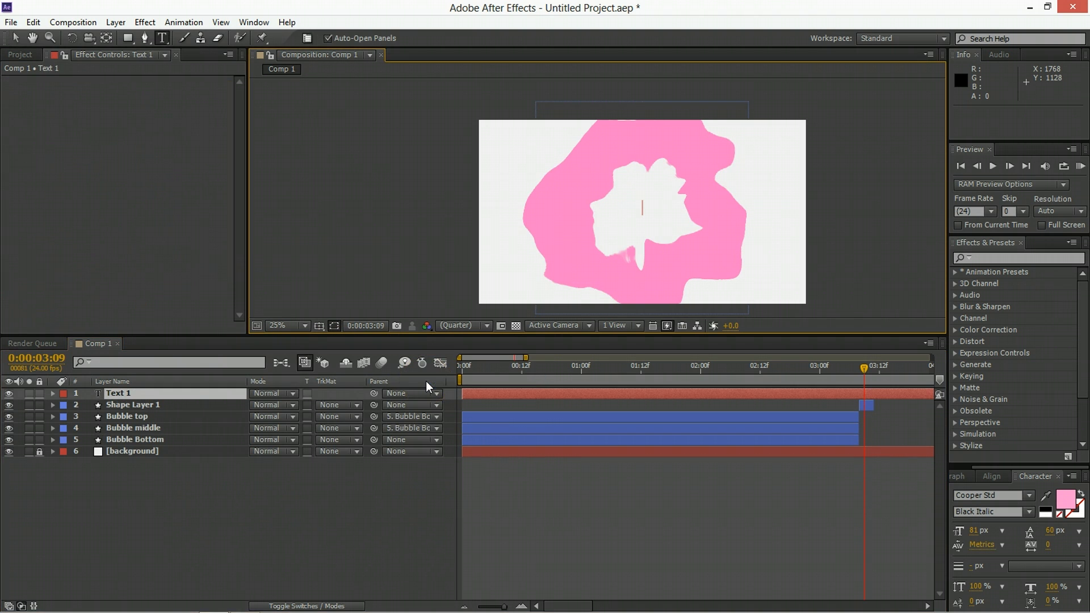
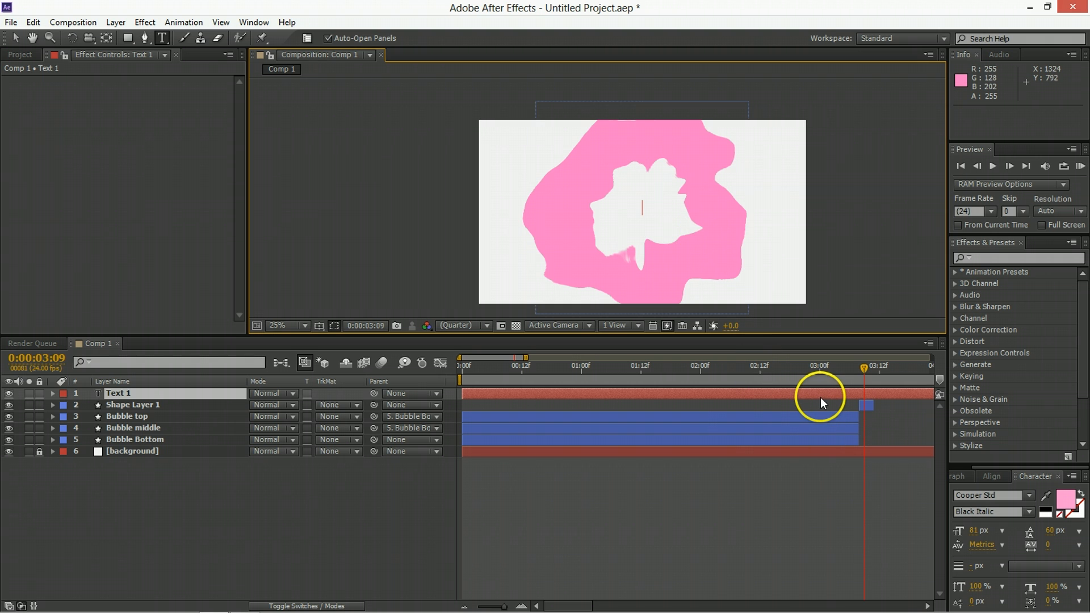
left_click(148, 394)
double_click(147, 396)
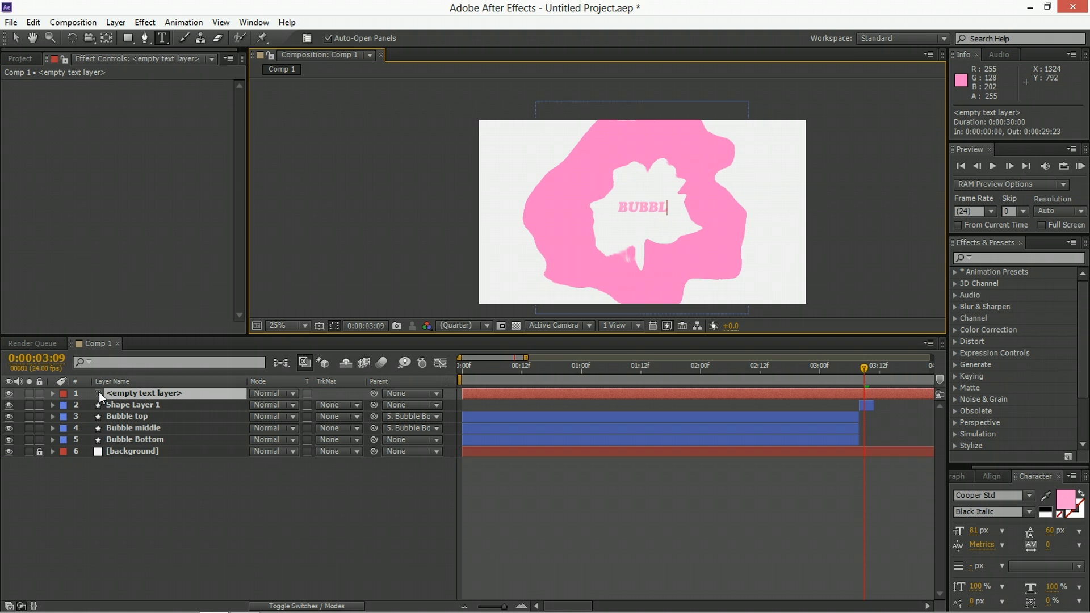
key("KP_Enter")
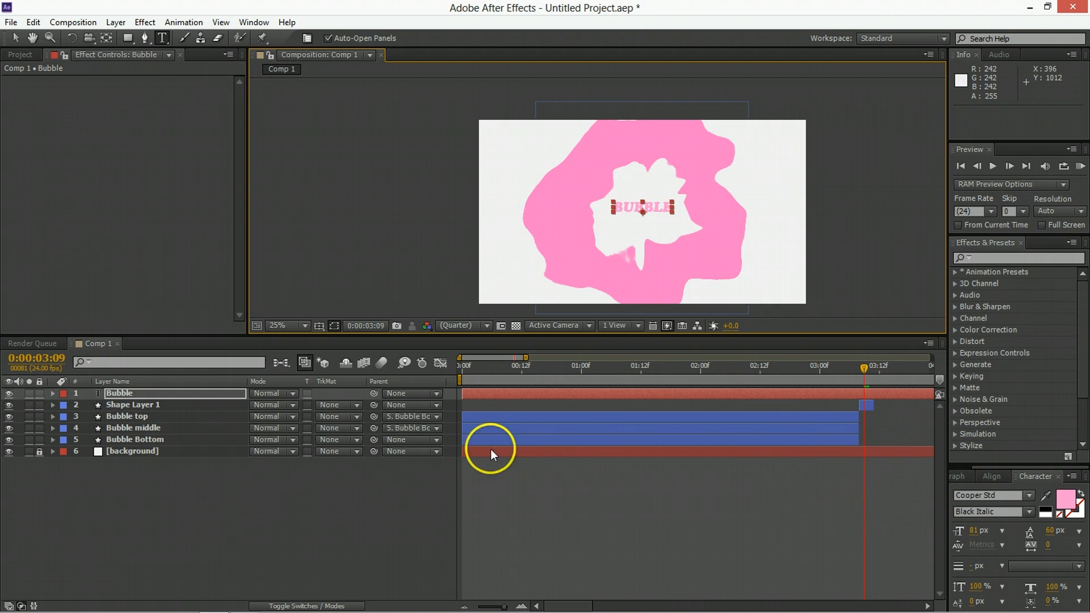
Trim the start of the Bubble text layer to 0:00:03:09
left_click(288, 479)
left_click(554, 392)
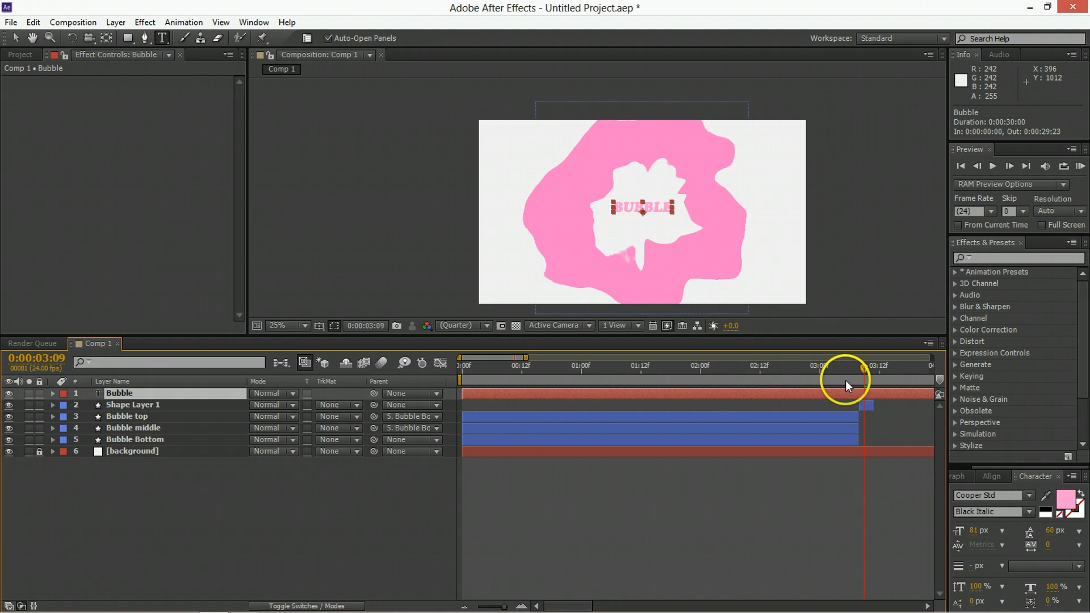
key("alt+bracketleft")
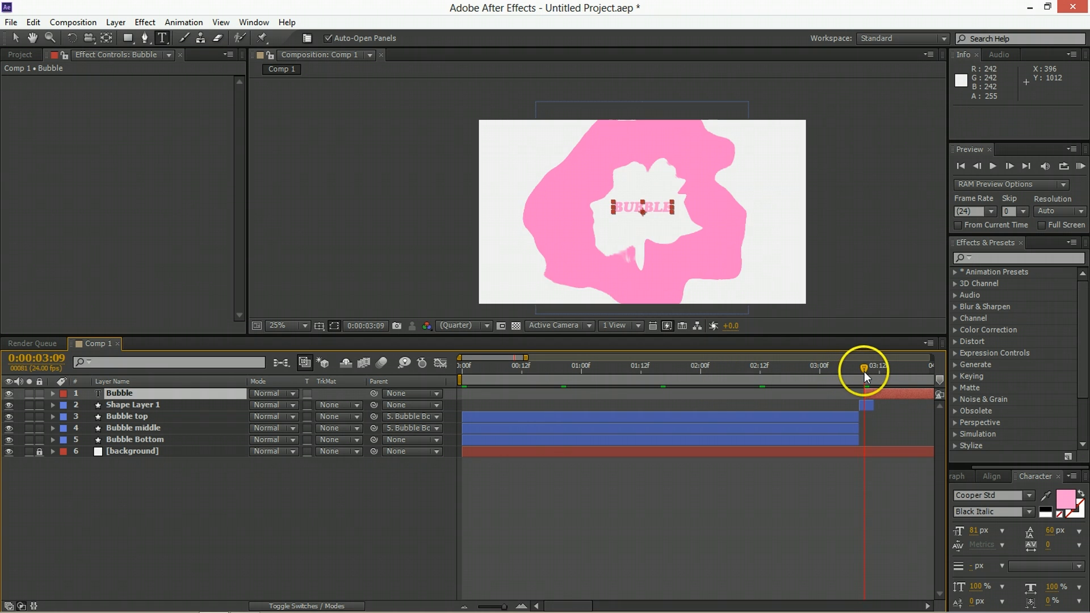
Set the Bubble text's font size to 241 px and sample the burst's pink as its fill color
left_click_drag(975, 530, 1061, 511)
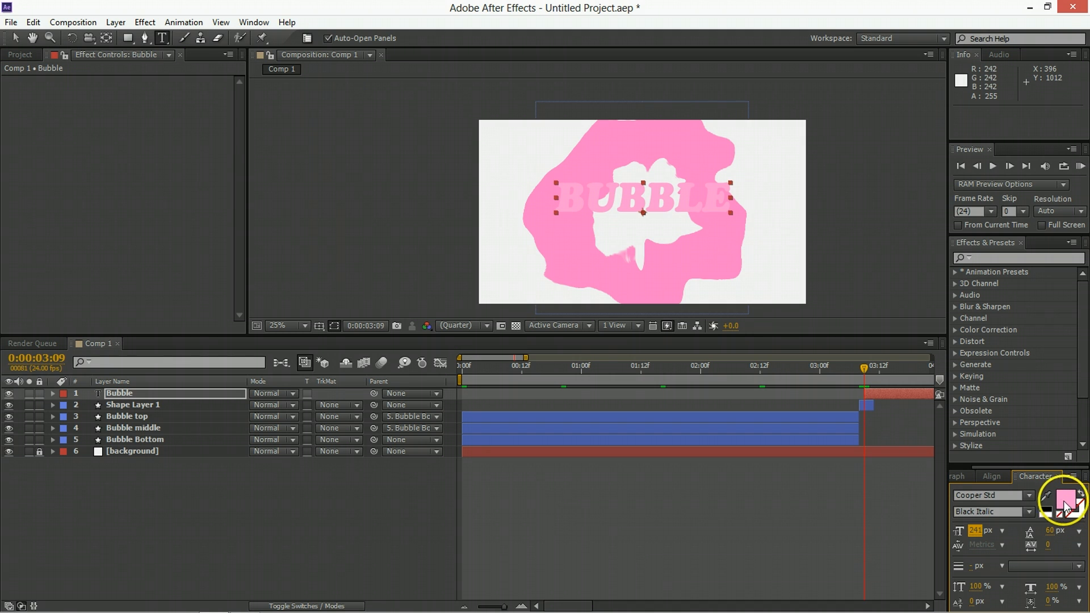
left_click(1046, 496)
left_click(702, 252)
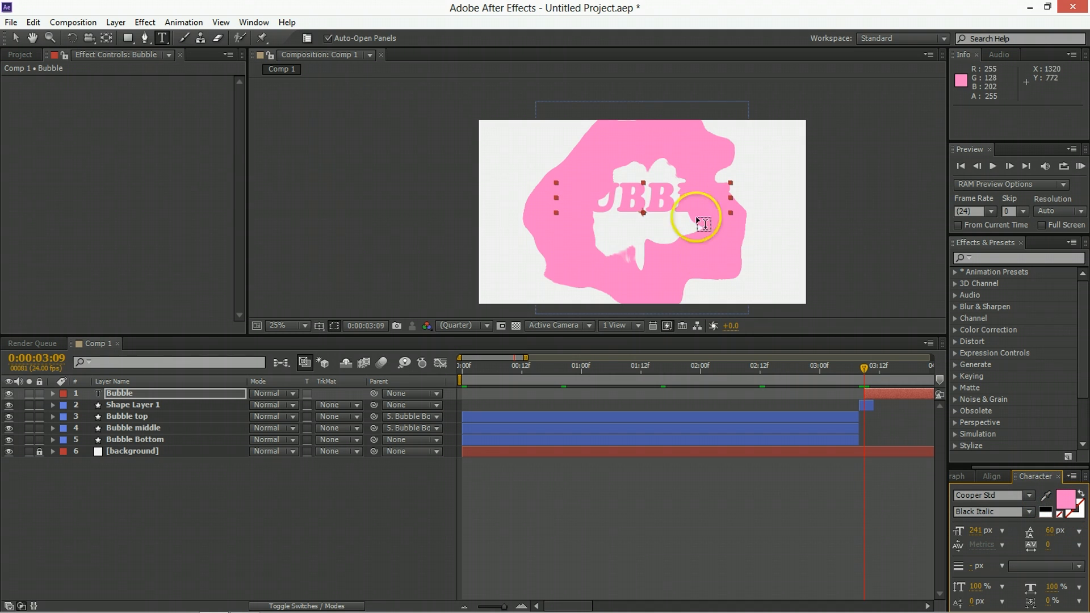
Center the Bubble text horizontally and vertically in the composition
key("v")
key("period")
left_click_drag(652, 197, 640, 211)
left_click(992, 476)
left_click(986, 508)
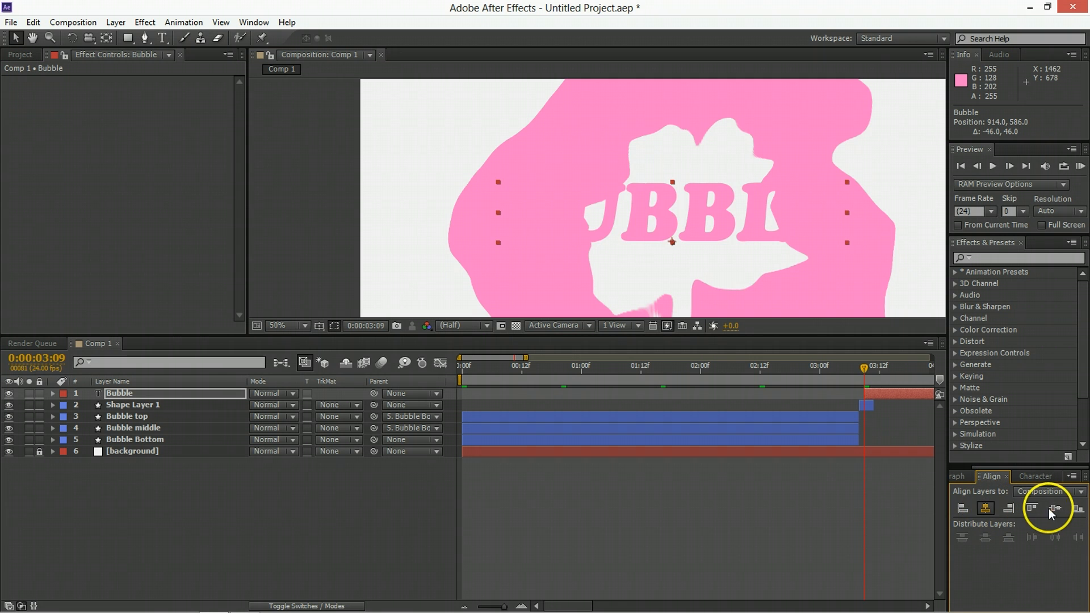
left_click(1055, 509)
key("comma")
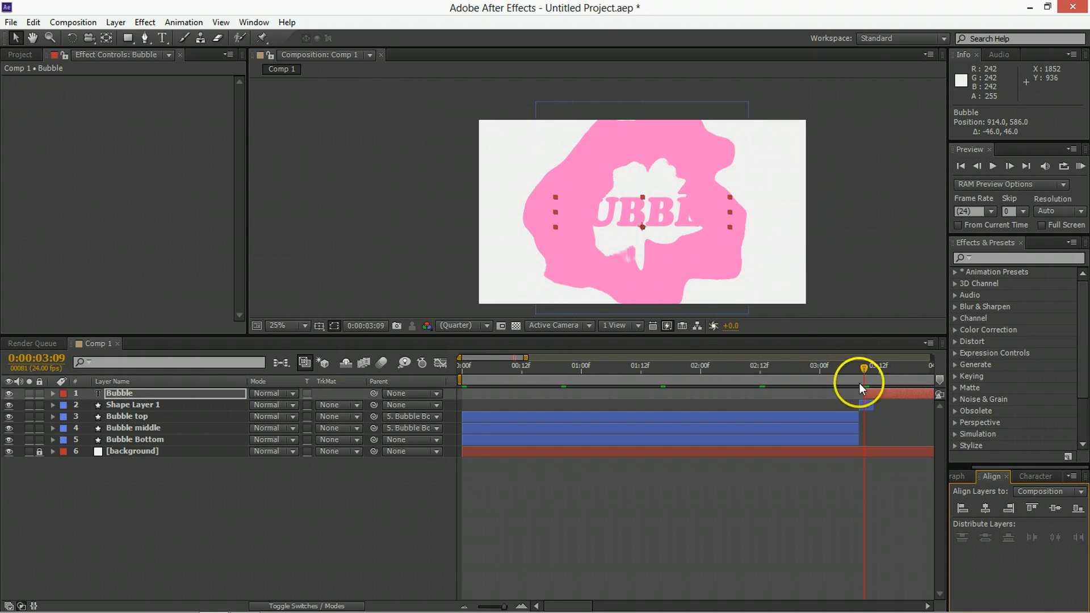
Shift the Bubble text layer one frame earlier so it starts at 0:00:03:08
scroll(876, 405, "up", 1)
key("Page_Up")
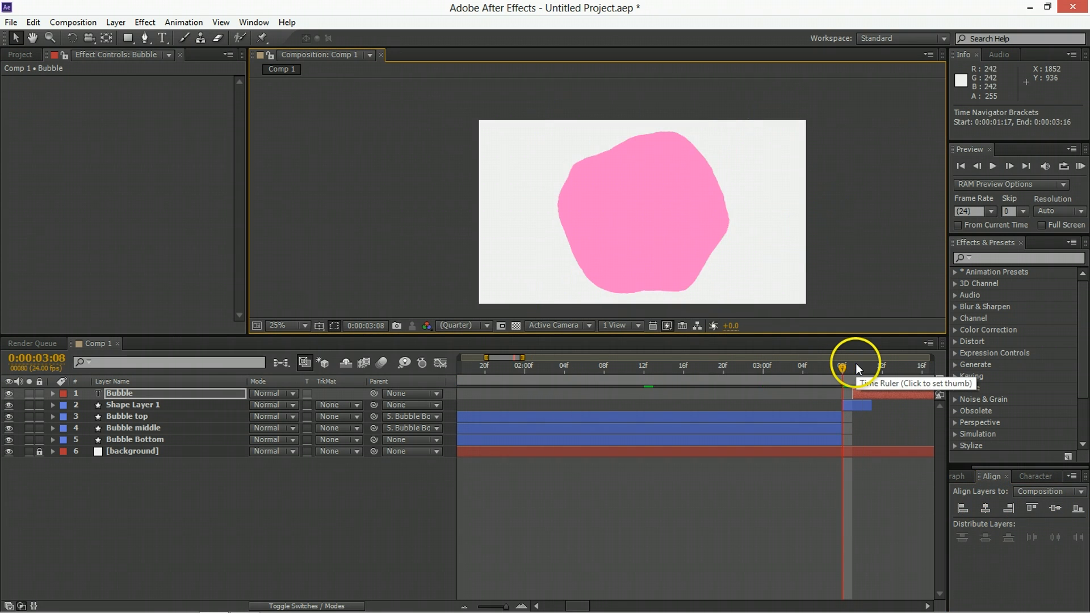
left_click_drag(866, 392, 858, 393)
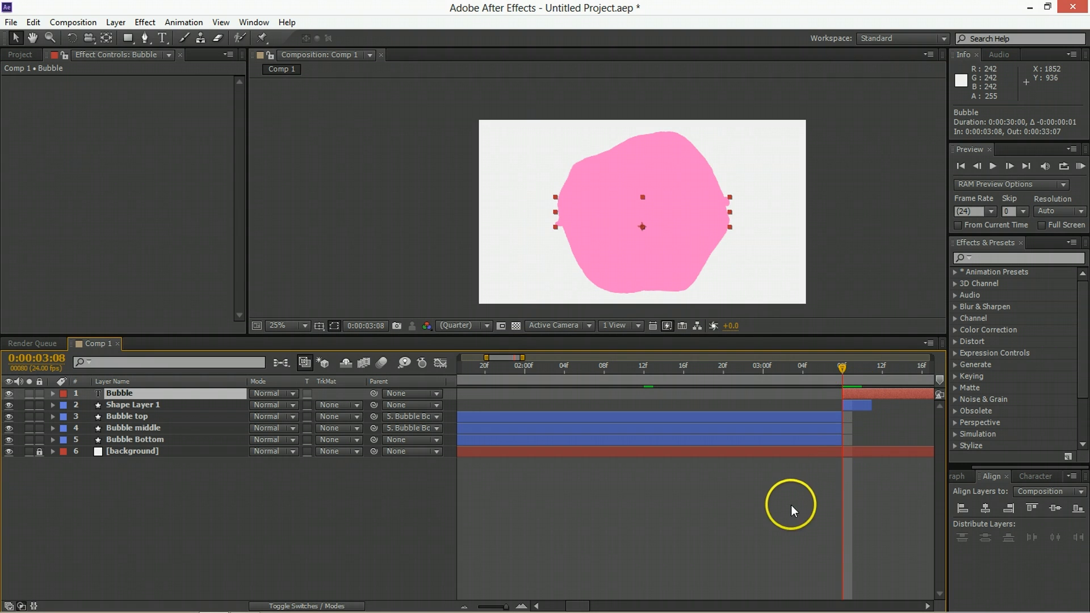
Set the Bubble text's Scale to 90% and add starting Scale and Rotation keyframes at 0:00:03:08
key("s")
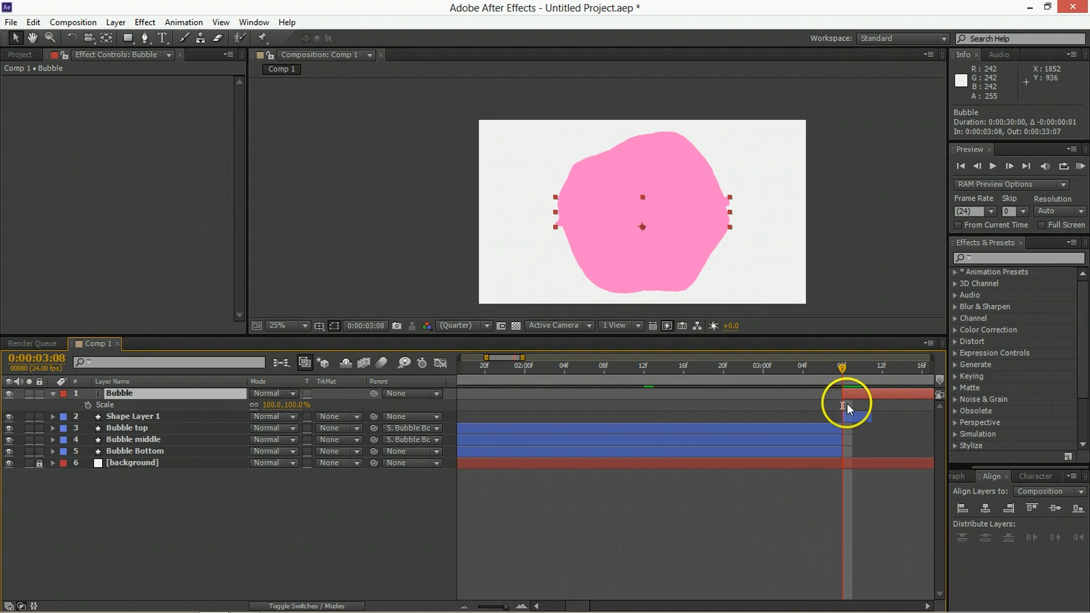
left_click(272, 405)
type("90")
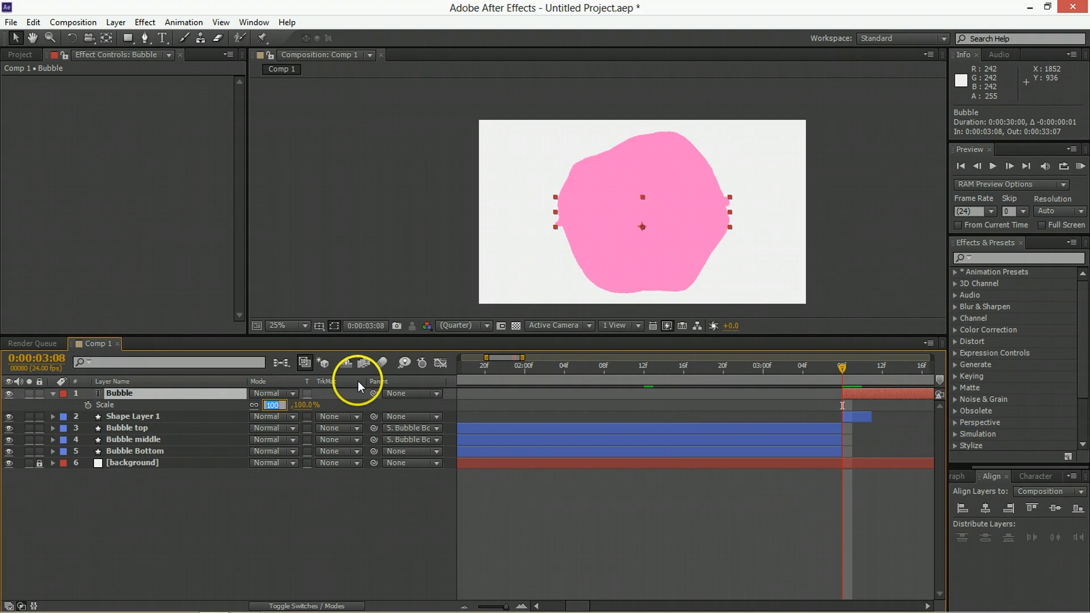
key("Return")
left_click(88, 405)
key("shift+r")
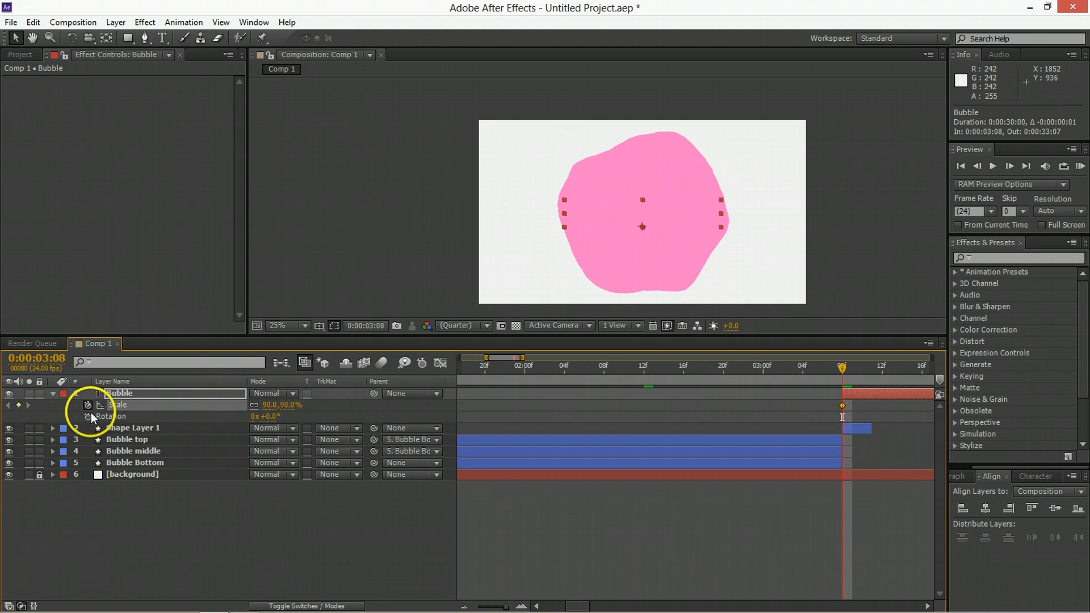
left_click(88, 416)
Keyframe the Bubble text's Rotation at -8° and Scale at 126% on frame 0:00:03:12
key("Page_Down")
key("Page_Down")
key("Page_Down")
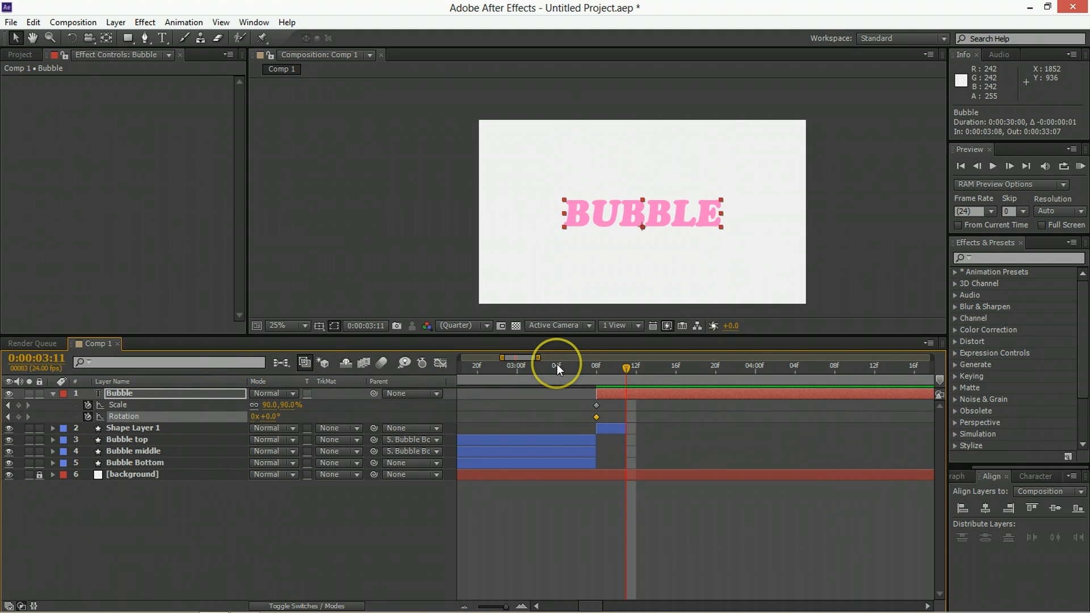
key("Page_Down")
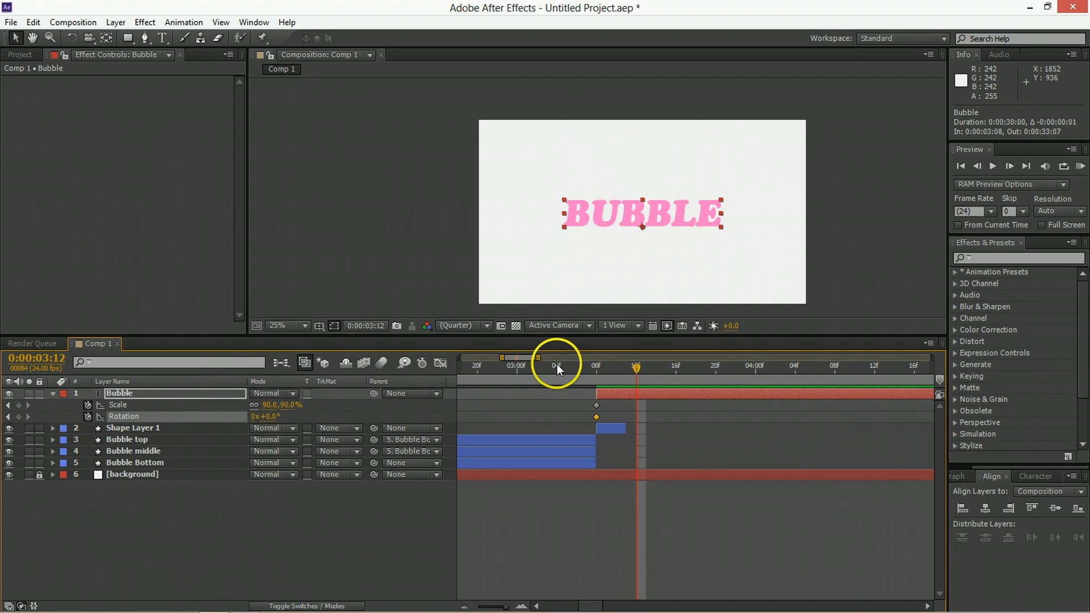
left_click(272, 417)
type("-7")
key("Return")
left_click(272, 419)
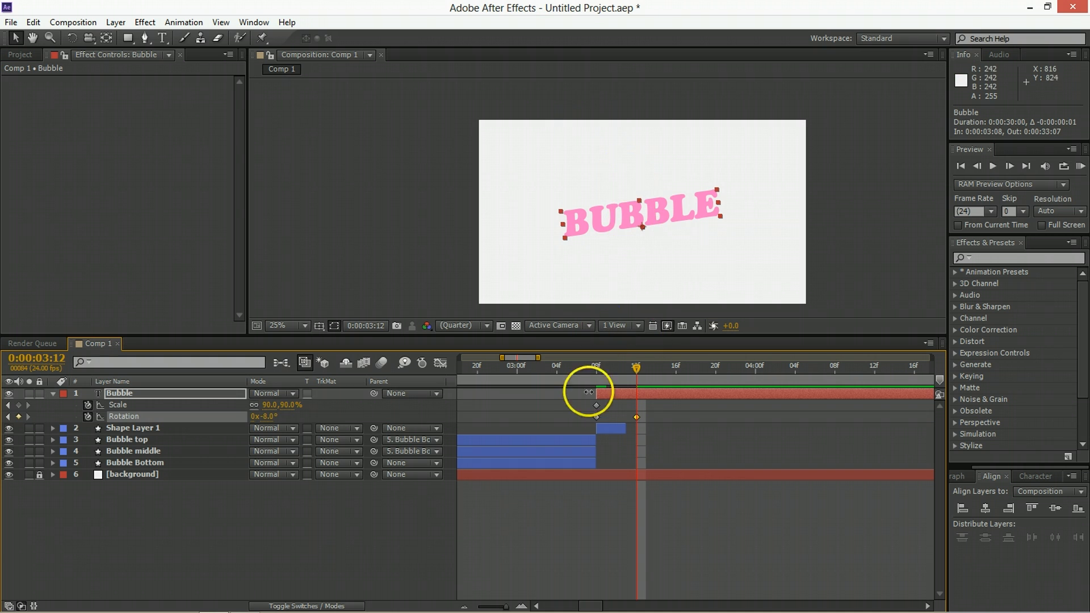
left_click_drag(275, 405, 404, 394)
left_click(637, 393)
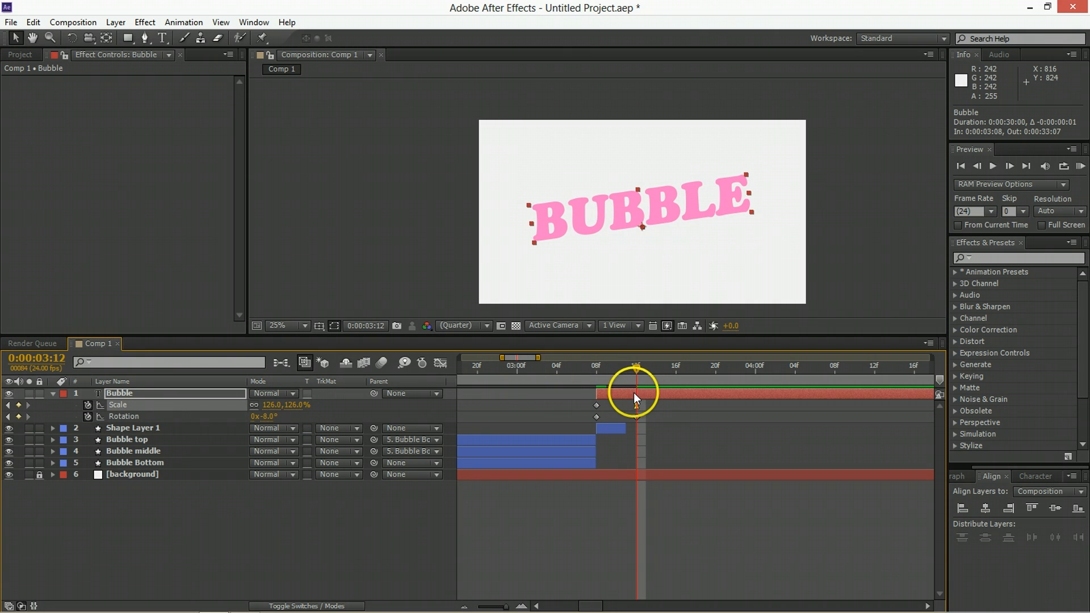
Ease the text's Scale and Rotation keyframes at 0:00:03:12 in the speed graph for a fast start and slow finish
left_click_drag(622, 430, 662, 417)
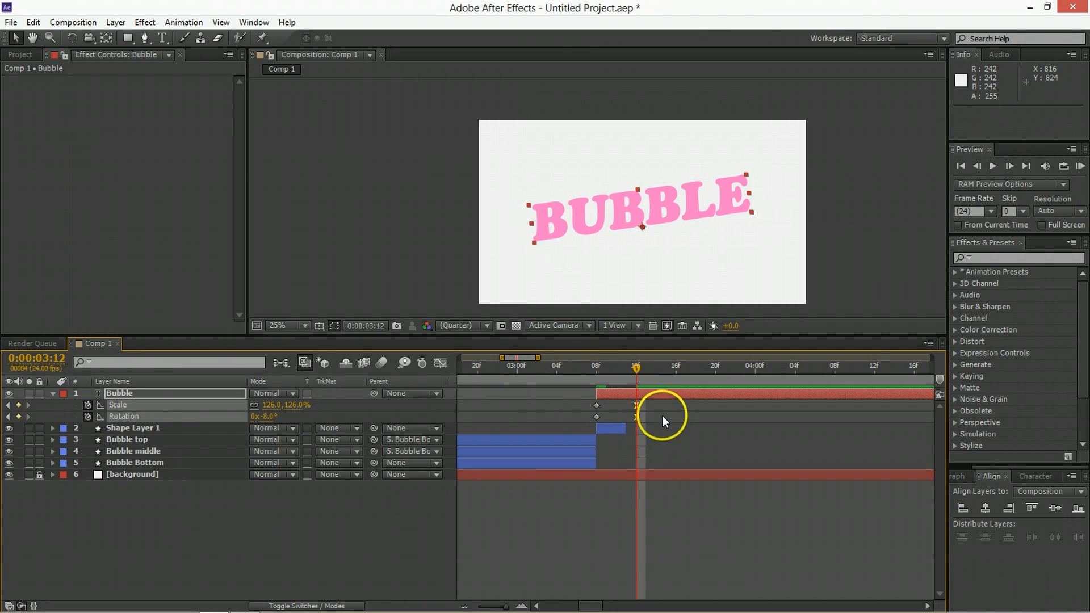
left_click(441, 363)
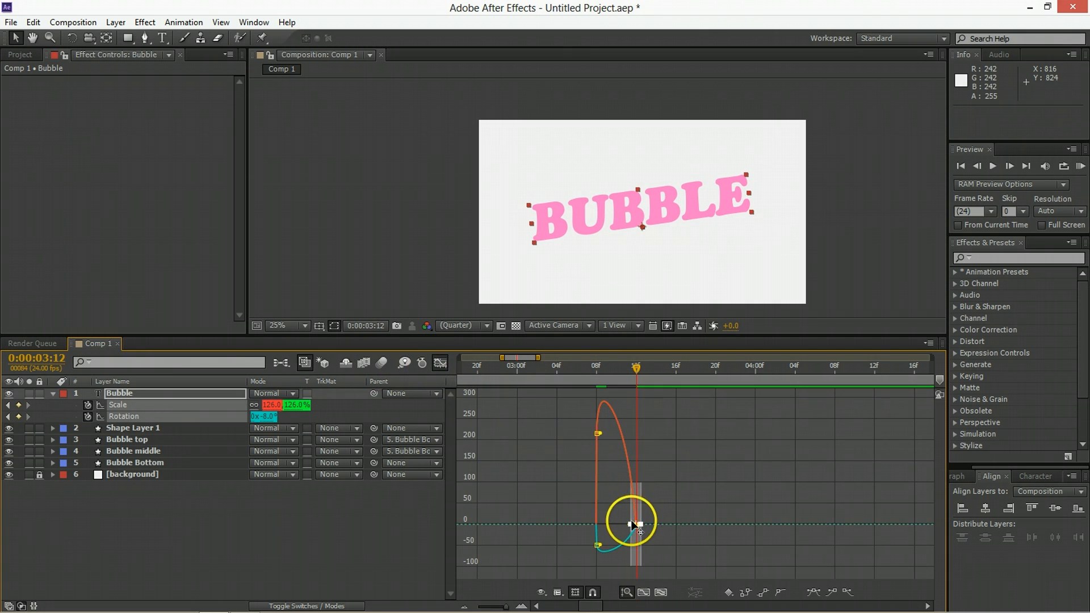
key("=")
left_click_drag(680, 506, 555, 520)
Play back the bubble pop and text reveal from just before the burst and from the beginning
left_click(558, 367)
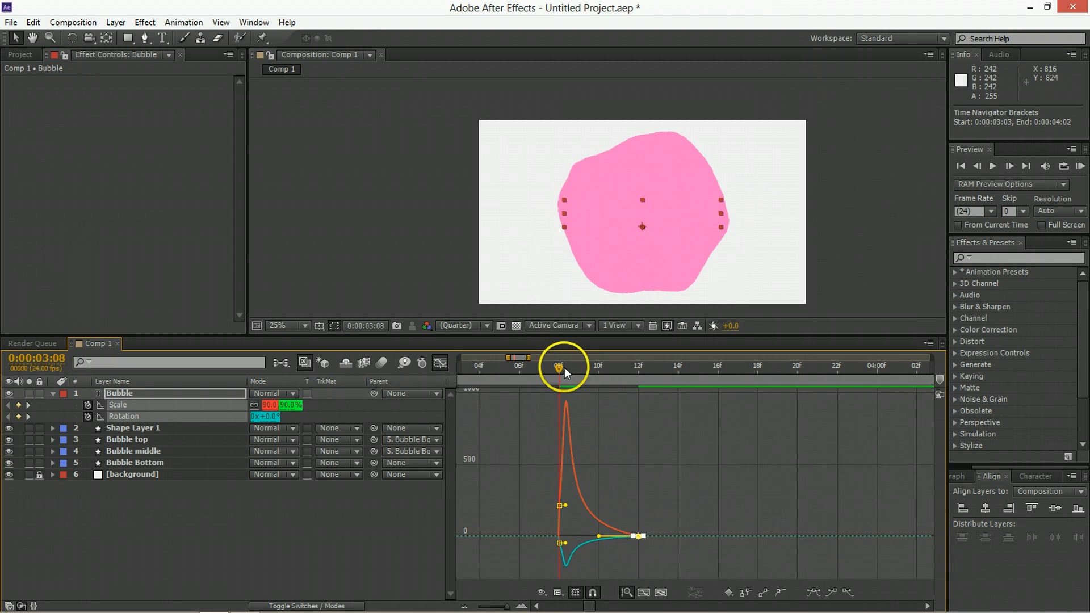
left_click(545, 373)
key("space")
key("space")
key("Home")
key("space")
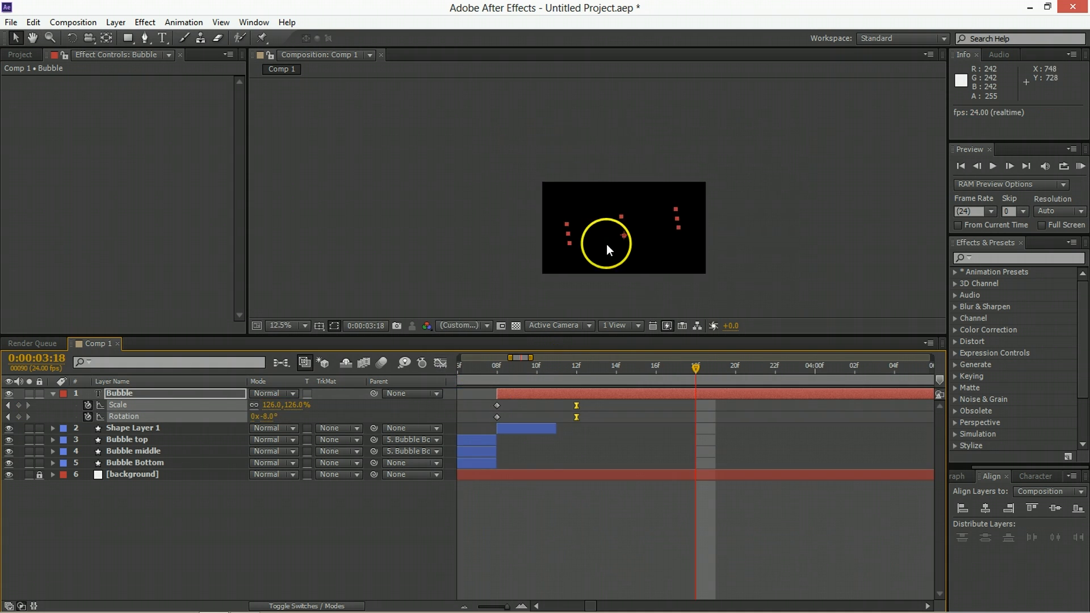
Find the Drop Shadow effect and apply it to the Bubble text layer
left_click(442, 502)
left_click(625, 394)
left_click(986, 258)
type("drop")
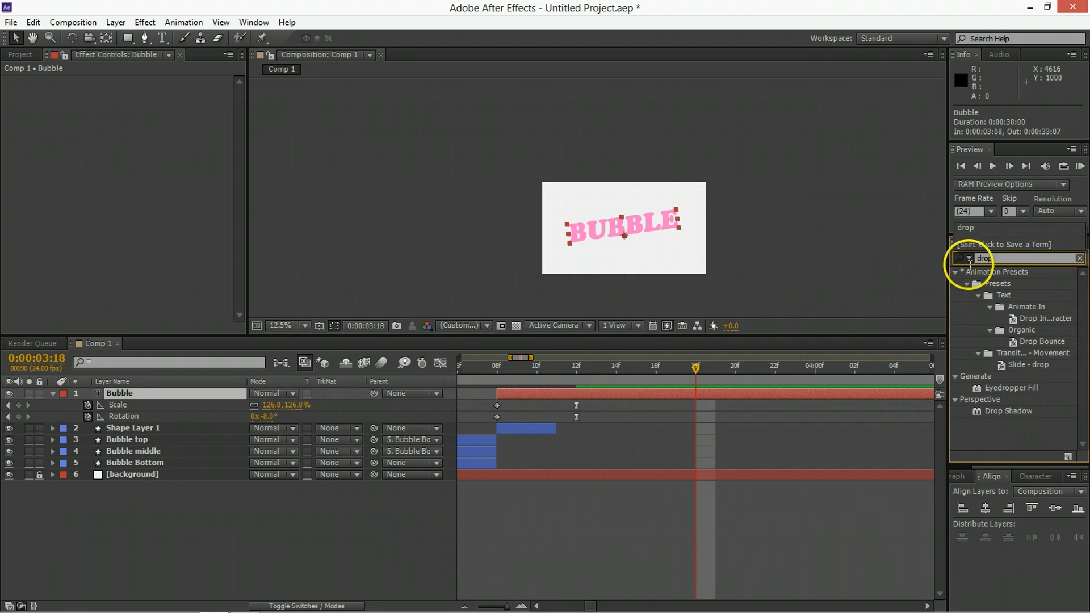
double_click(997, 411)
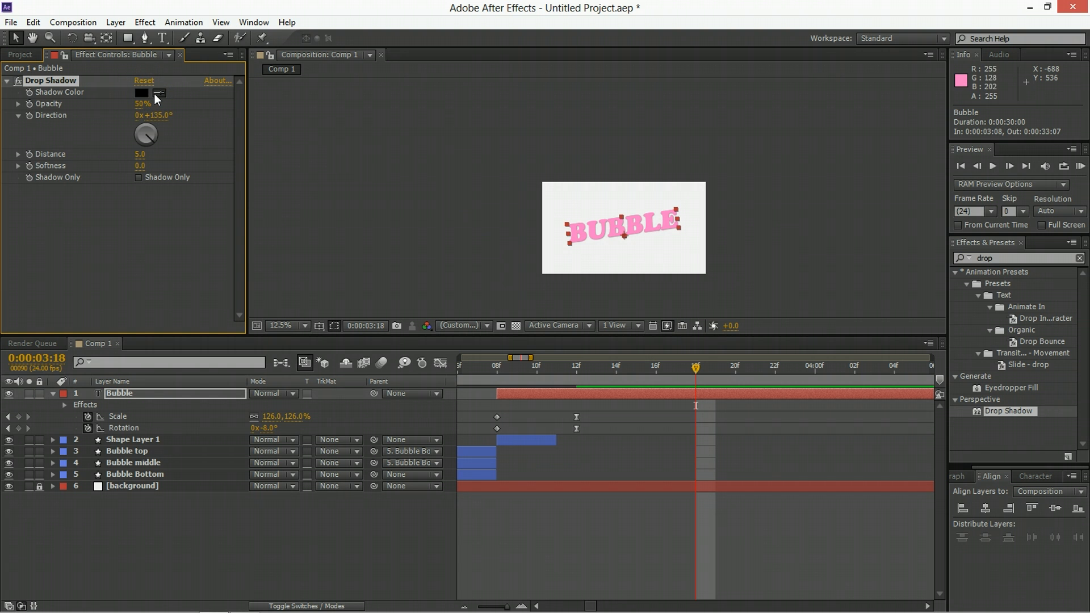
Sample the text's pink as the shadow color and raise its saturation to 60% (FF66BF)
left_click(155, 93)
left_click(629, 219)
left_click(144, 93)
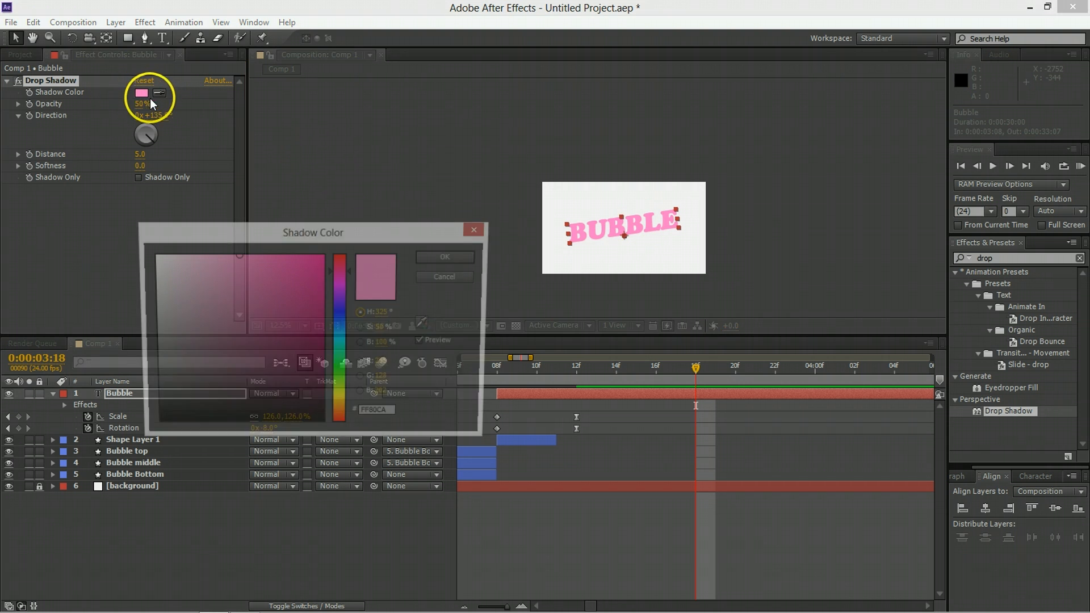
key("Return")
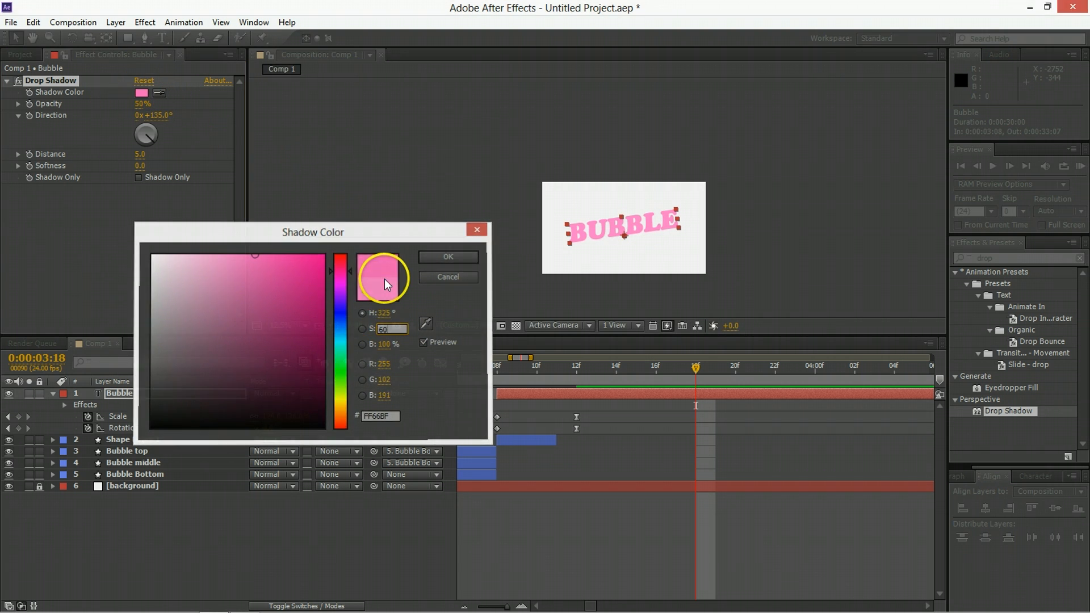
Set the Drop Shadow distance to 10 and inspect the lettering's shadow up close
left_click(139, 154)
type("10")
key("Return")
left_click(572, 540)
scroll(629, 204, "up", 1)
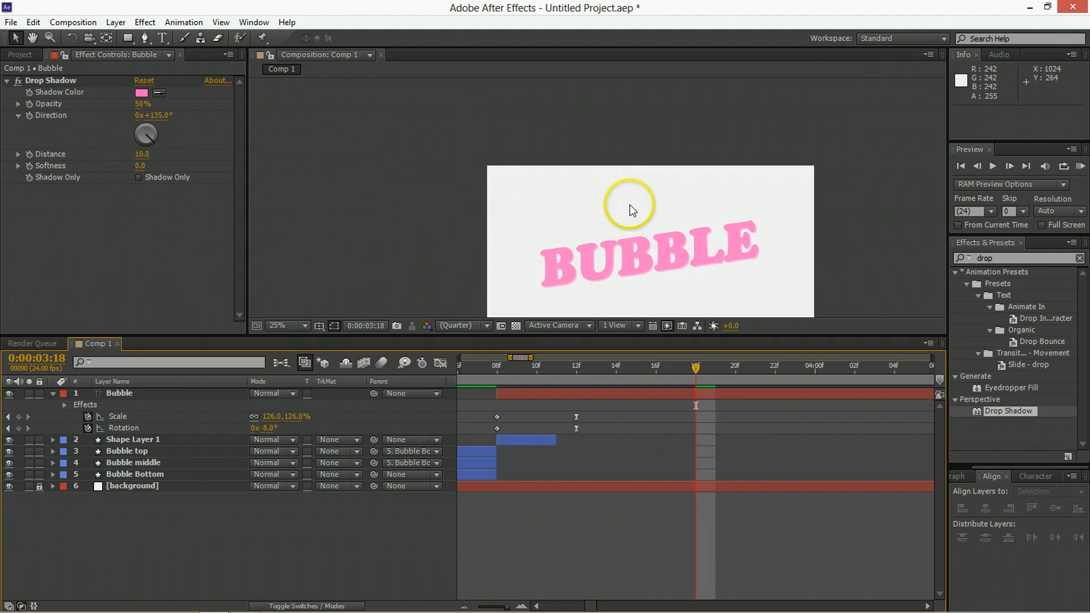
scroll(629, 205, "up", 2)
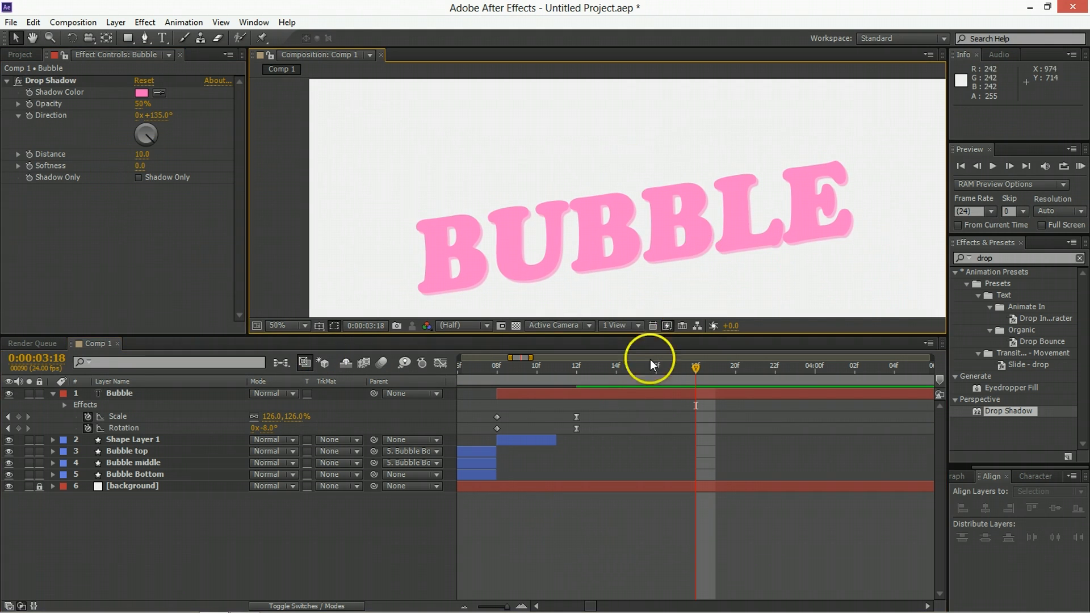
Keep the shadow color at FF66BF and set the Drop Shadow opacity to 100%
left_click(603, 288)
left_click(216, 103)
left_click(145, 96)
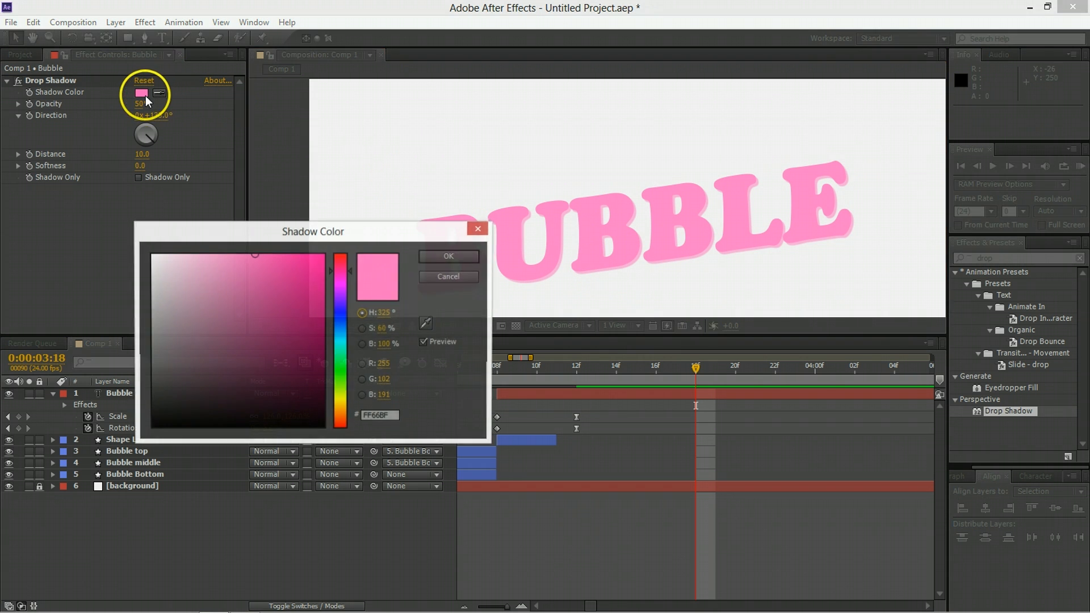
left_click(434, 257)
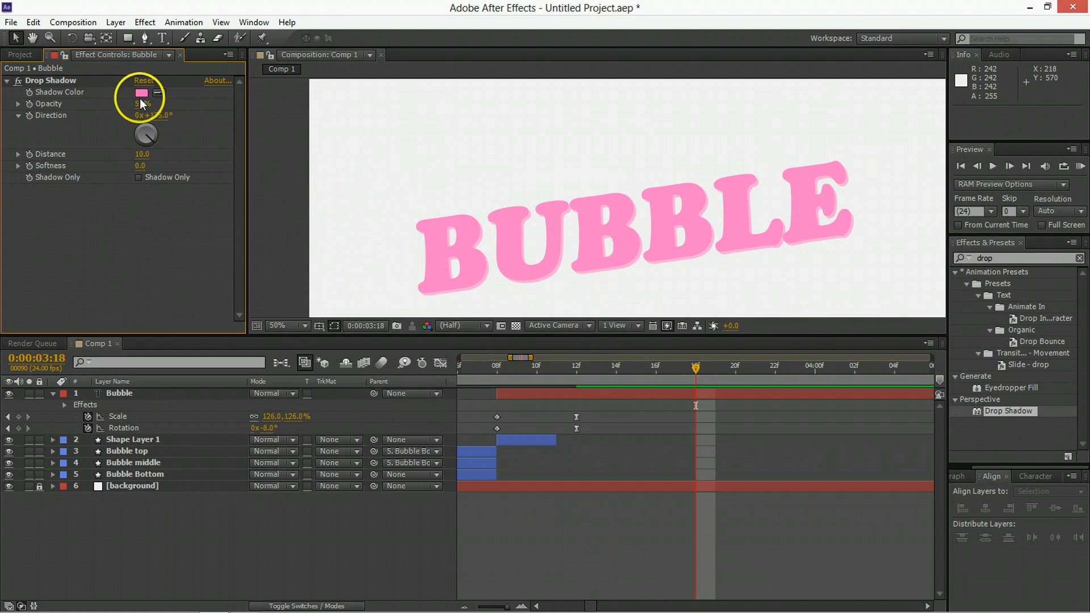
left_click(141, 105)
type("100")
key("Return")
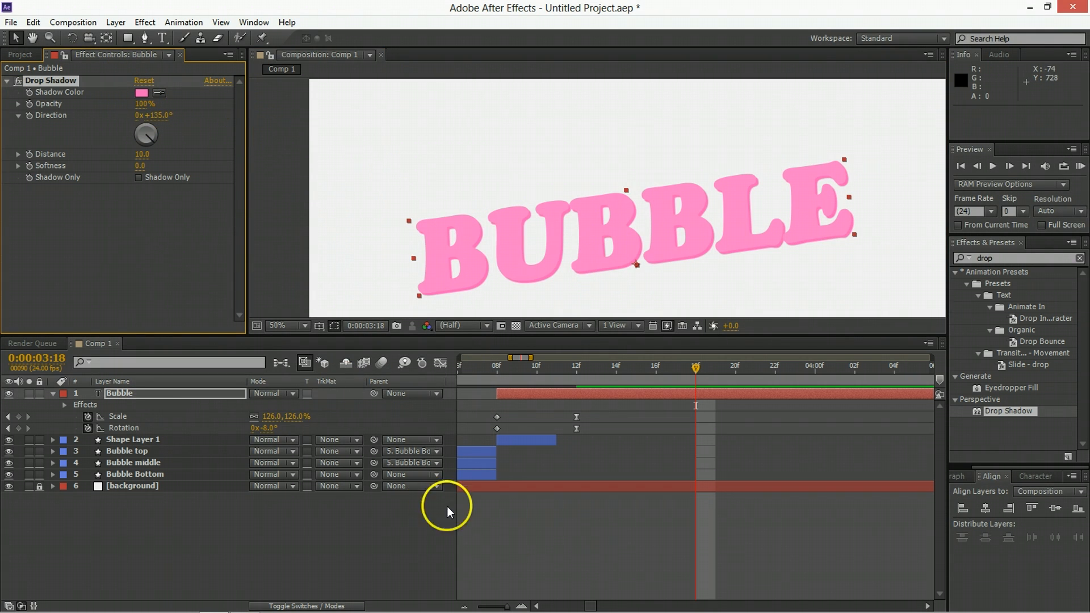
Set the Drop Shadow distance on the Bubble text layer to 18
left_click(572, 540)
left_click_drag(147, 156, 152, 157)
left_click(624, 394)
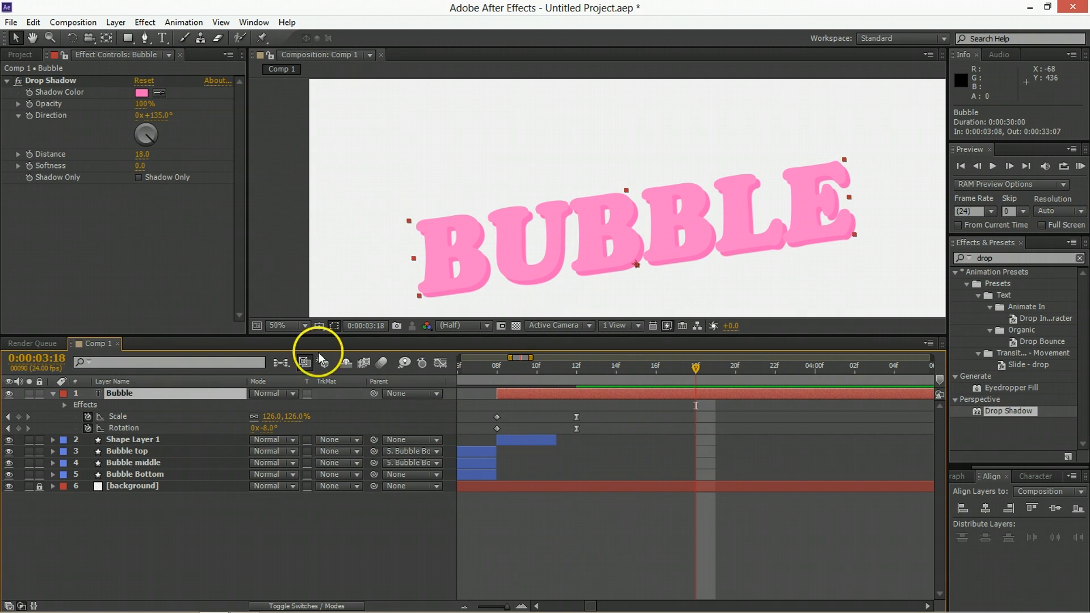
Copy the Roughen Edges and Turbulent Displace effects from the Bubble middle layer onto the Bubble text layer
left_click(159, 462)
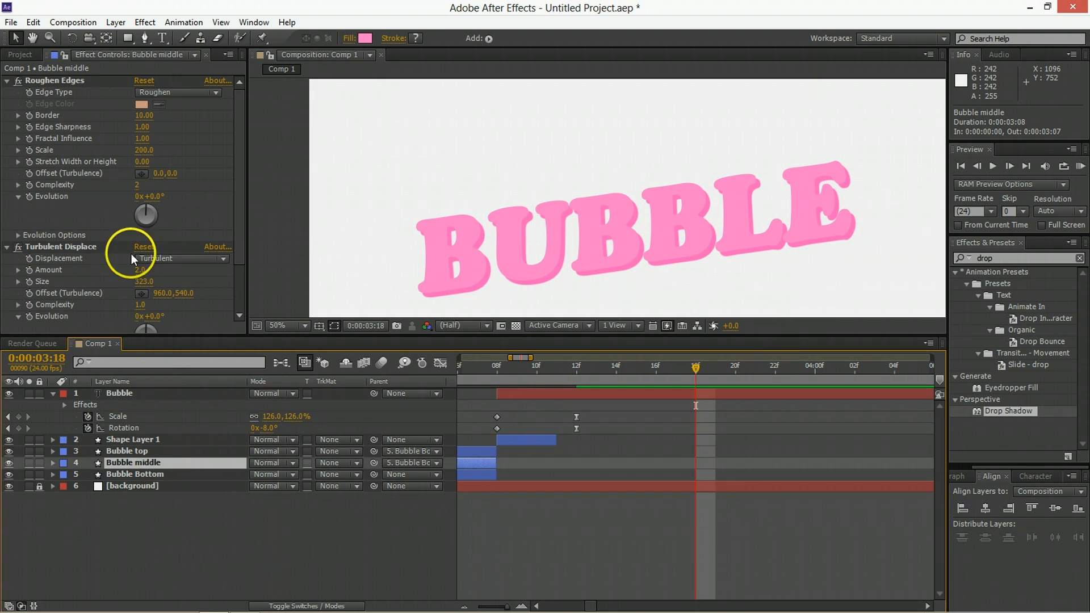
left_click(74, 82)
left_click(58, 247, "shift")
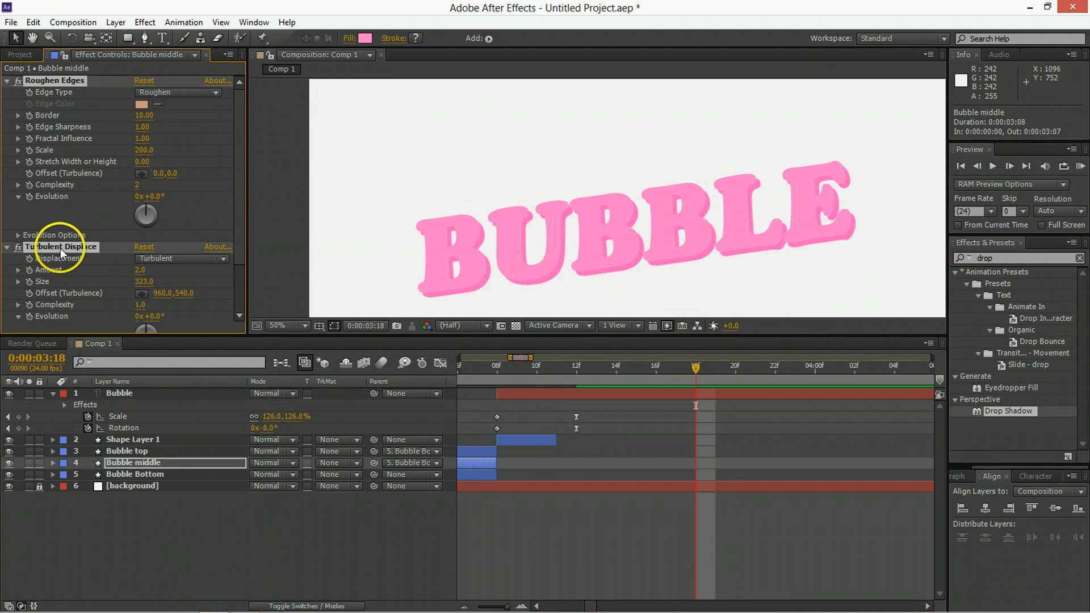
left_click(584, 396)
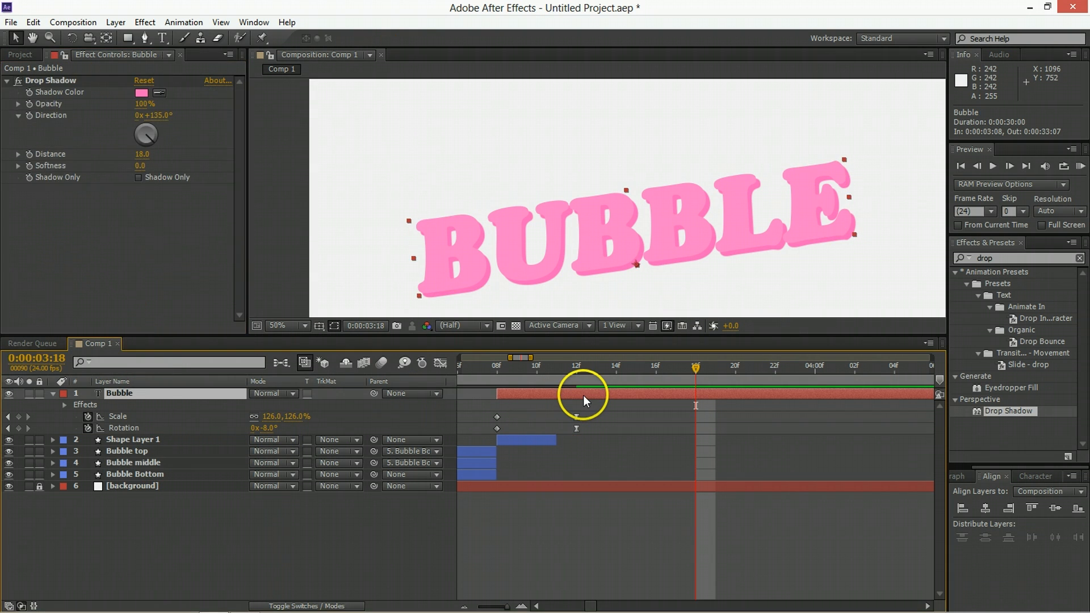
key("ctrl+v")
left_click(677, 222)
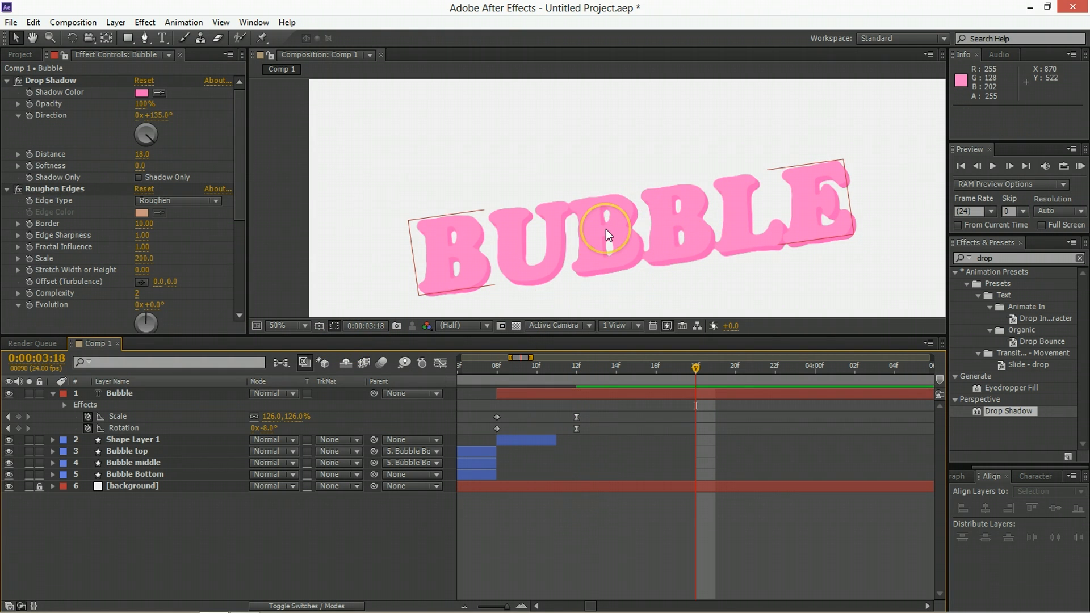
Move the Bubble text layer below Bubble Bottom, just above the background, and play the reveal from 0:00:03:08
scroll(606, 230, "down", 1)
left_click(494, 372)
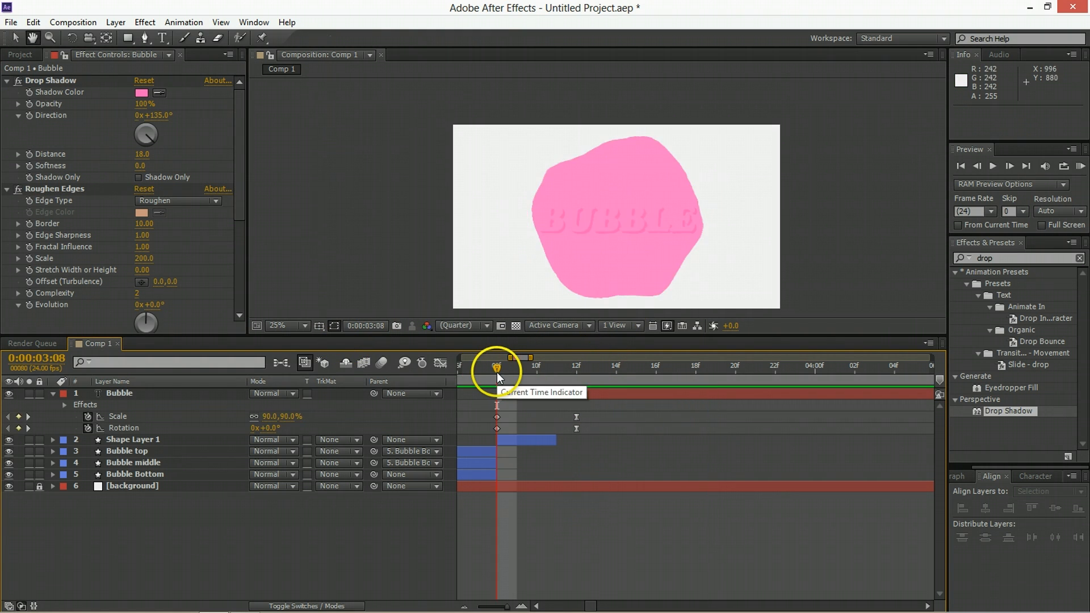
left_click_drag(136, 394, 149, 476)
left_click(301, 545)
key("space")
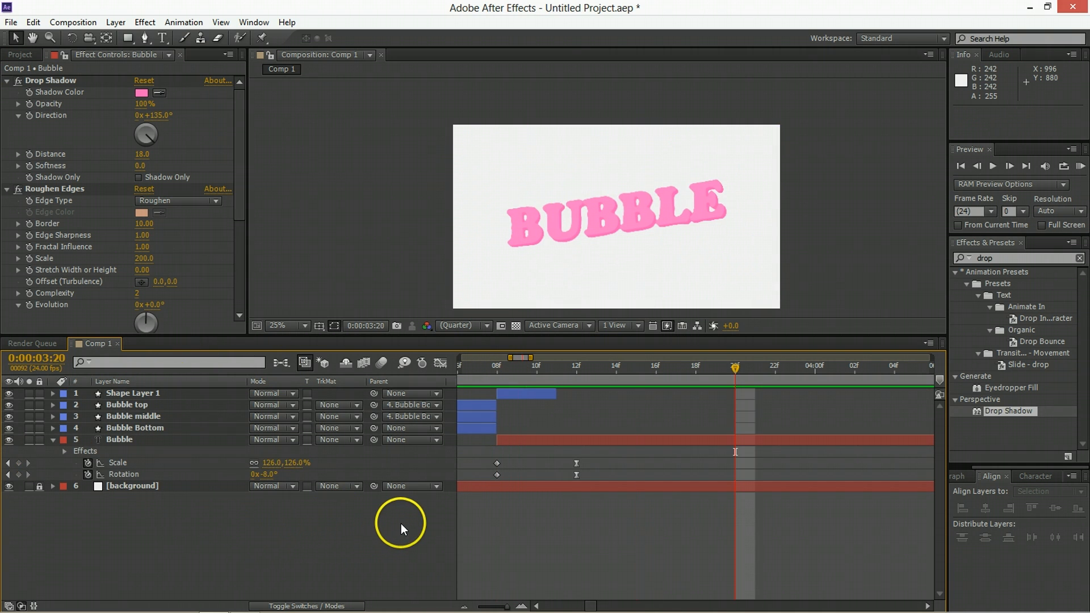